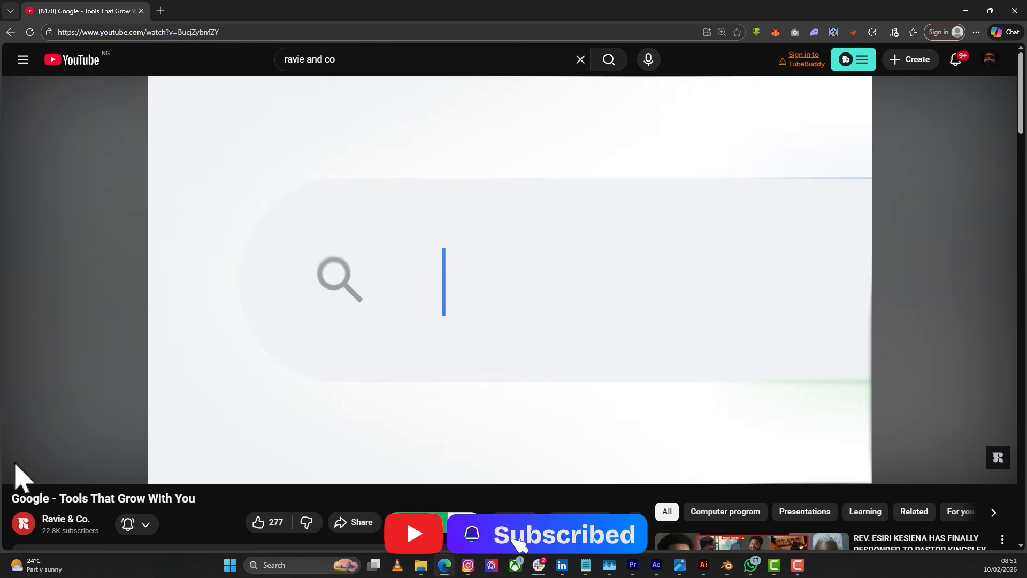
# - Play the opening seconds of the "Google - Tools That Grow With You" reference video and rewind it to the start
pyautogui.click(20, 467)
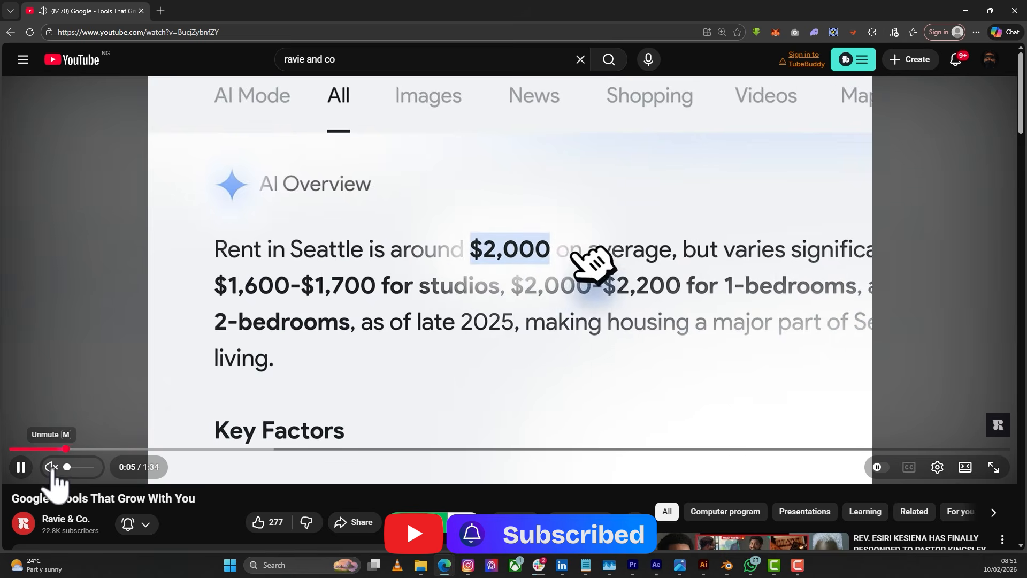
pyautogui.click(16, 448)
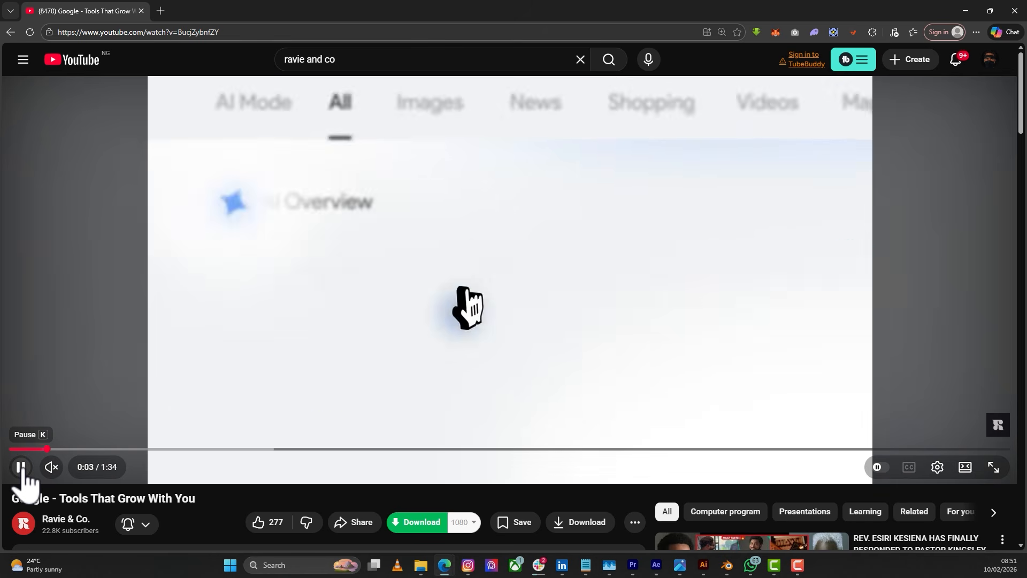
pyautogui.click(21, 470)
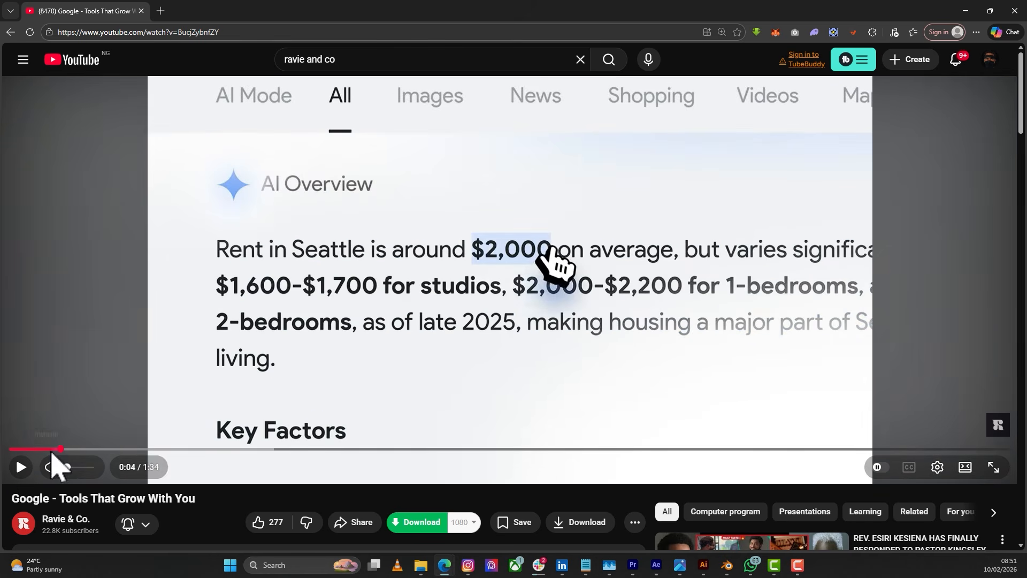
pyautogui.moveTo(56, 463); pyautogui.dragTo(17, 470)
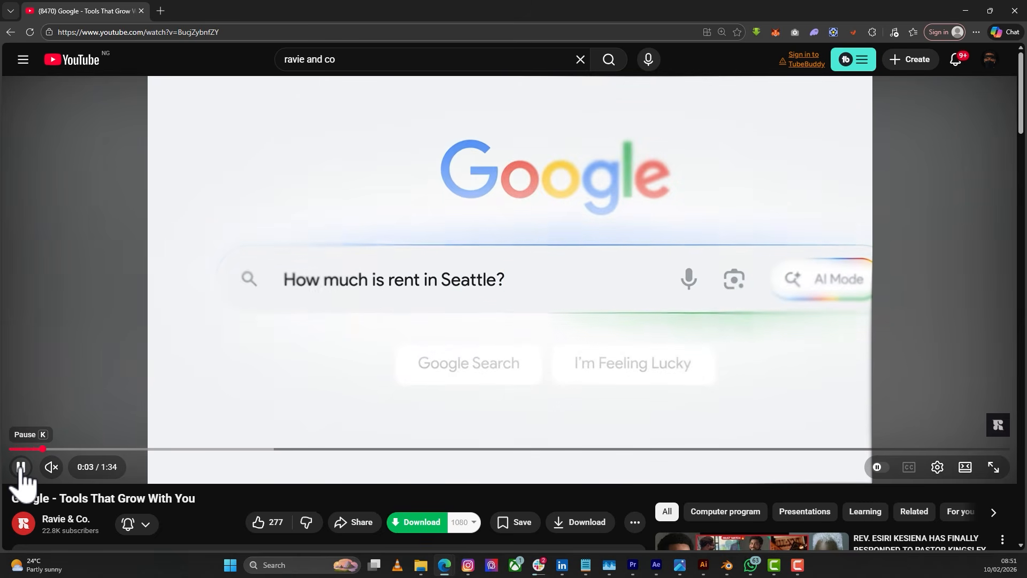
pyautogui.click(21, 474)
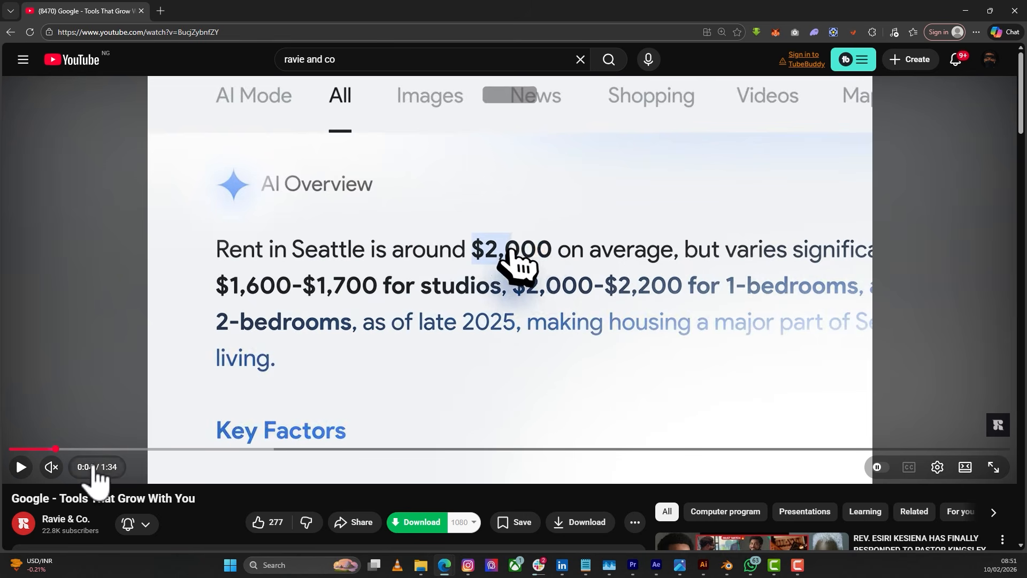
pyautogui.moveTo(19, 469)
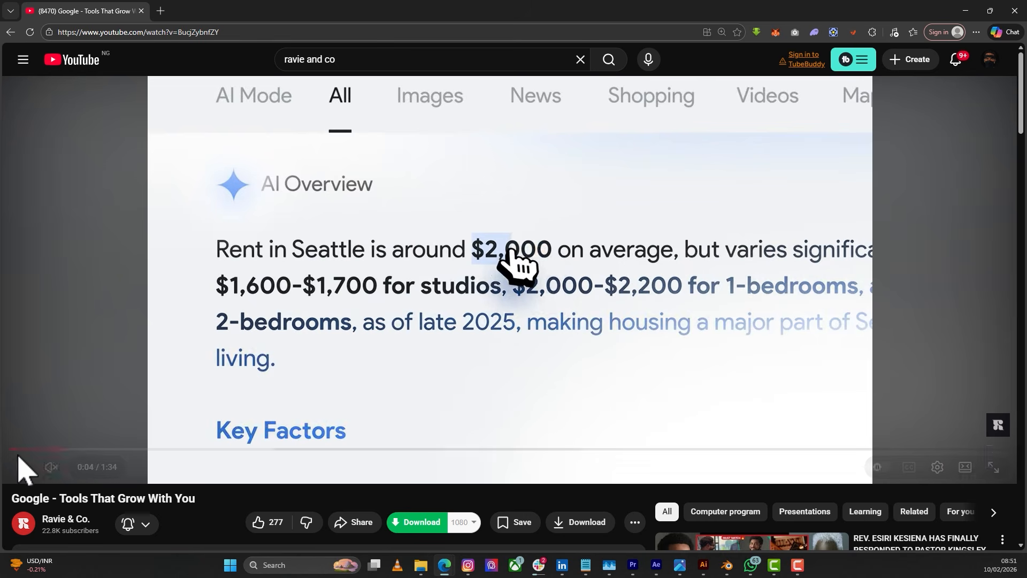
pyautogui.click(21, 466)
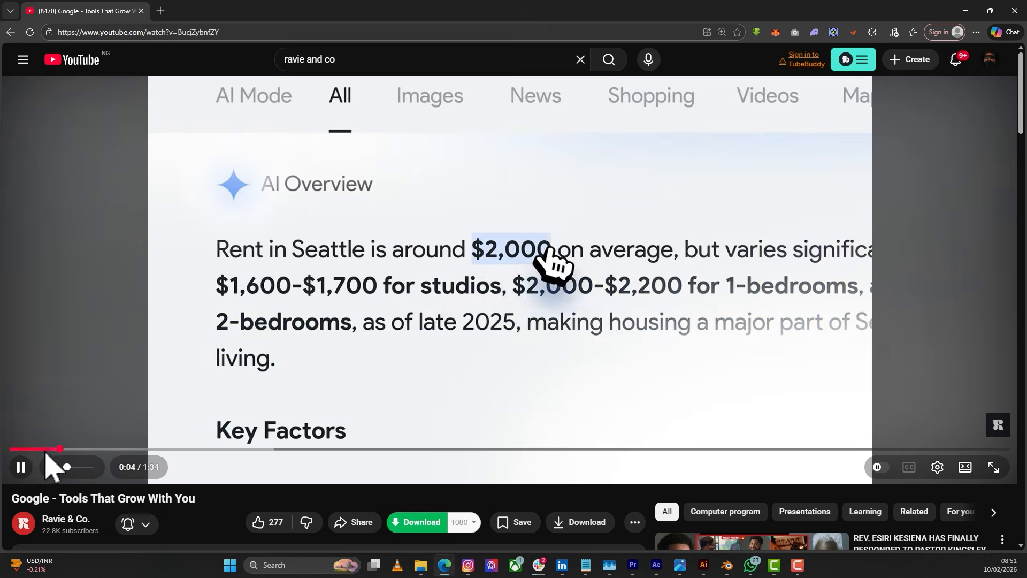
pyautogui.click(12, 449)
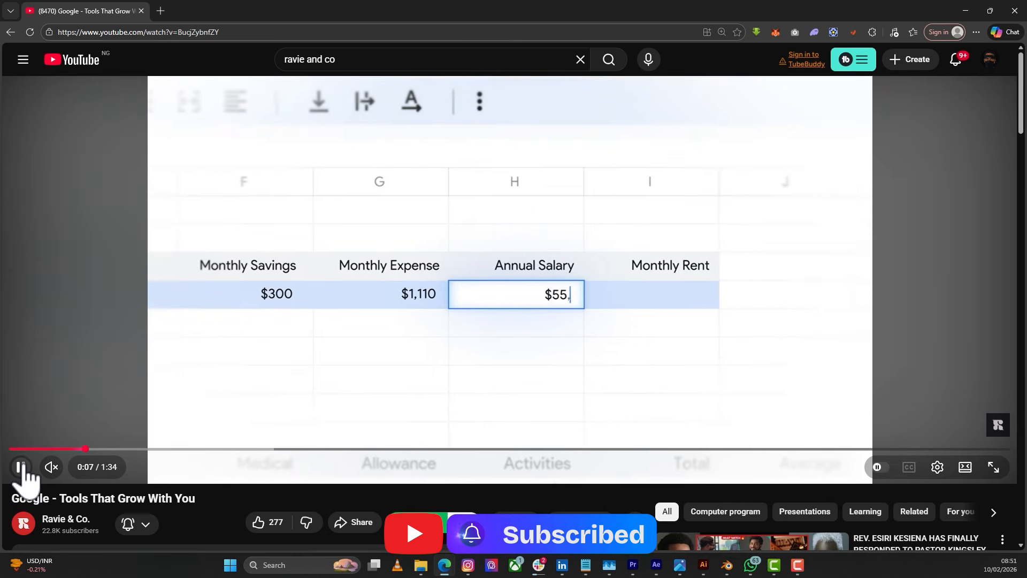
pyautogui.click(21, 467)
pyautogui.moveTo(21, 449); pyautogui.dragTo(11, 455)
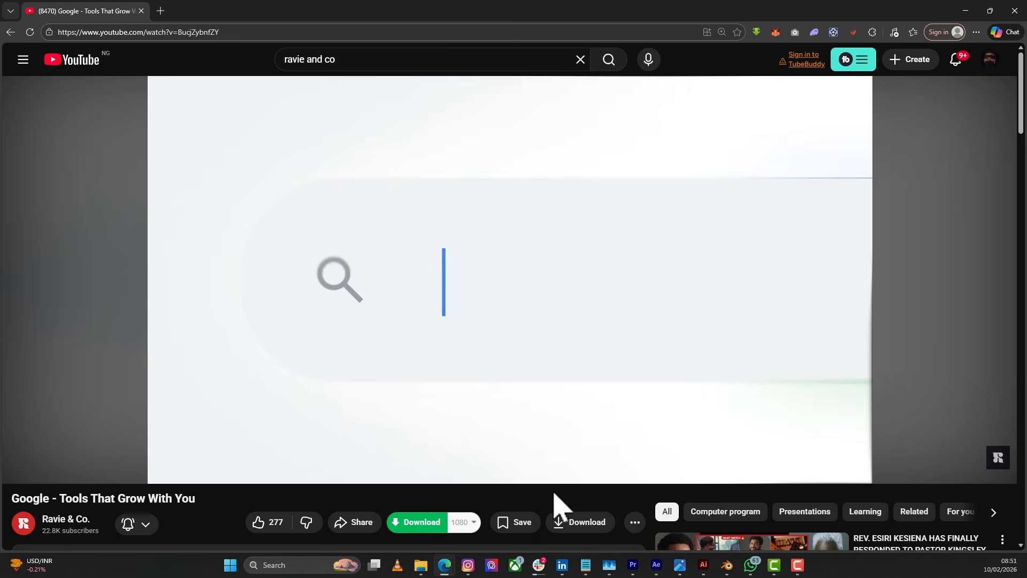
# - Switch to After Effects and preview the Rent in UK 2 composition from its beginning
pyautogui.click(661, 568)
pyautogui.click(612, 412)
pyautogui.press('space')
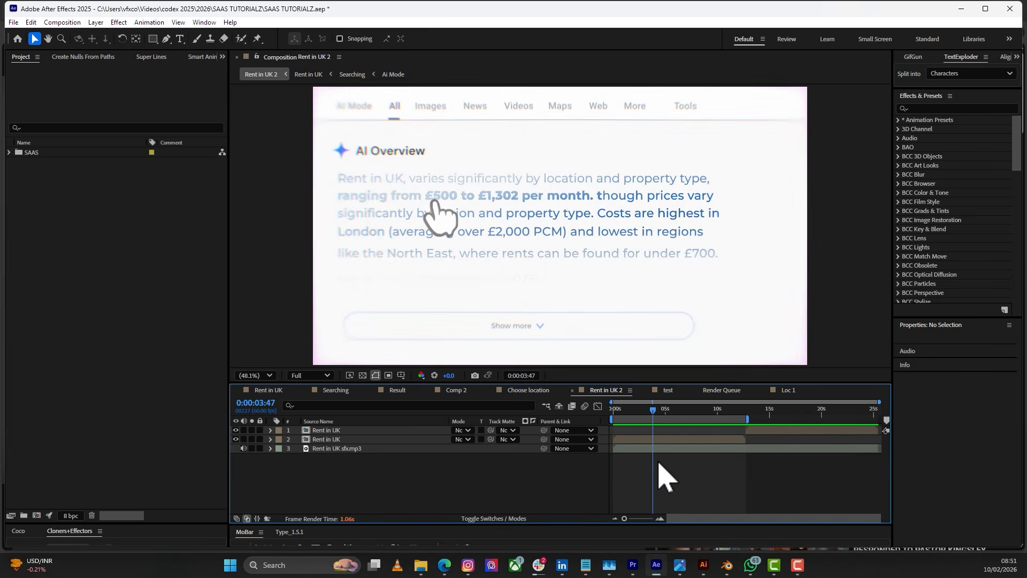
# - Open the Rent in UK composition and scrub through its searching, result and choose-location scenes
pyautogui.click(270, 391)
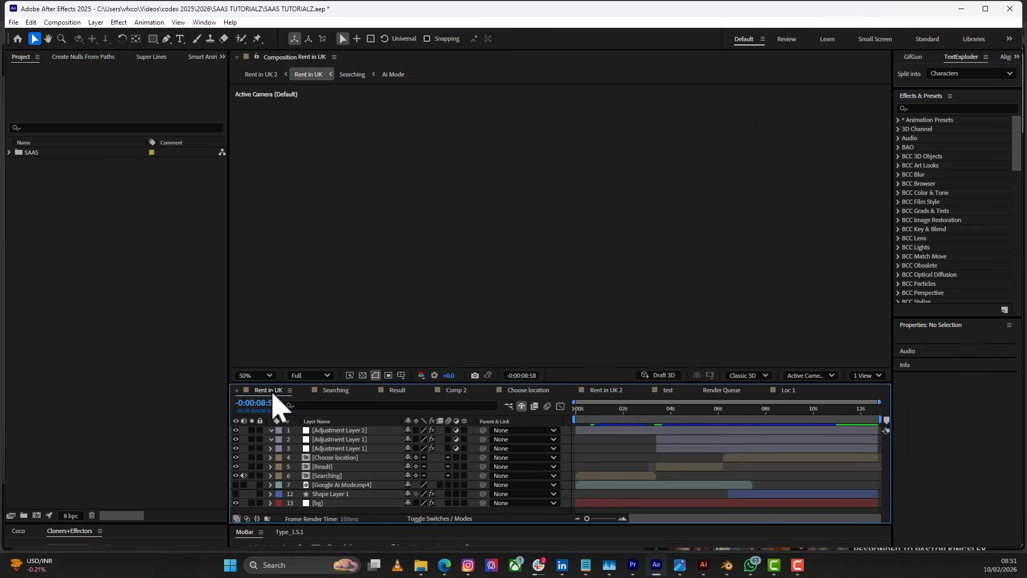
pyautogui.click(613, 412)
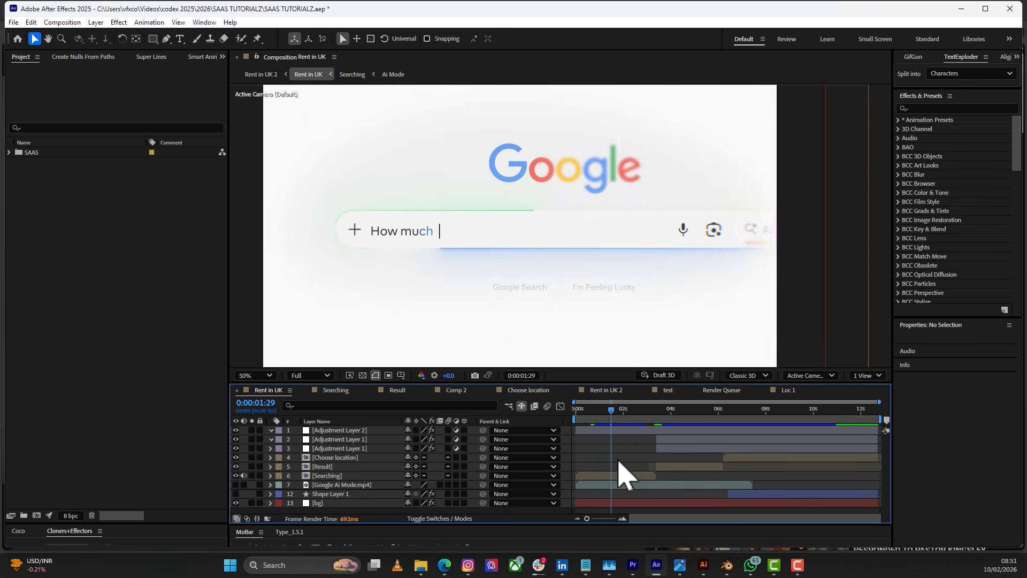
pyautogui.click(699, 413)
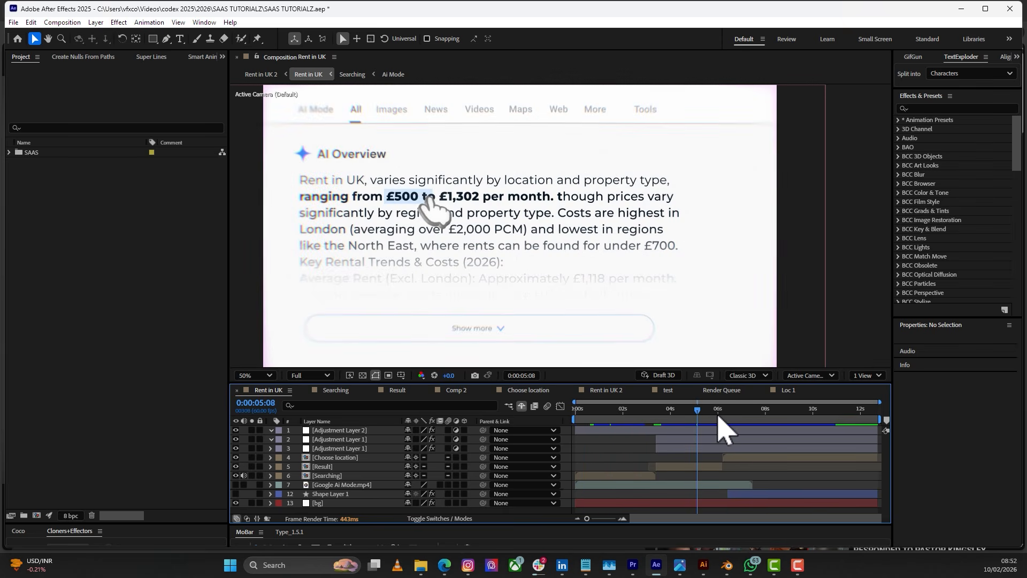
pyautogui.click(770, 416)
pyautogui.click(619, 411)
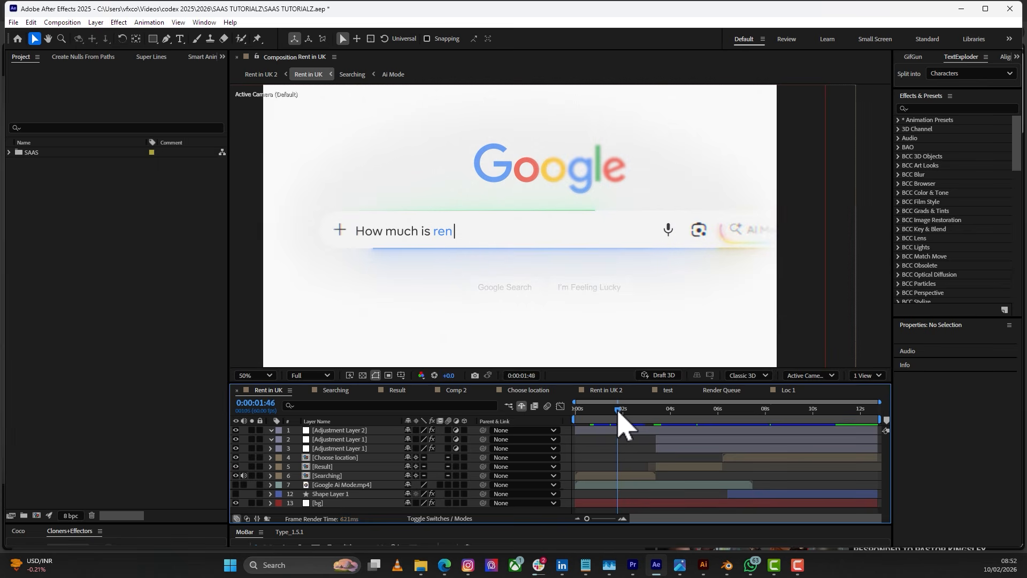
pyautogui.click(615, 413)
pyautogui.click(623, 415)
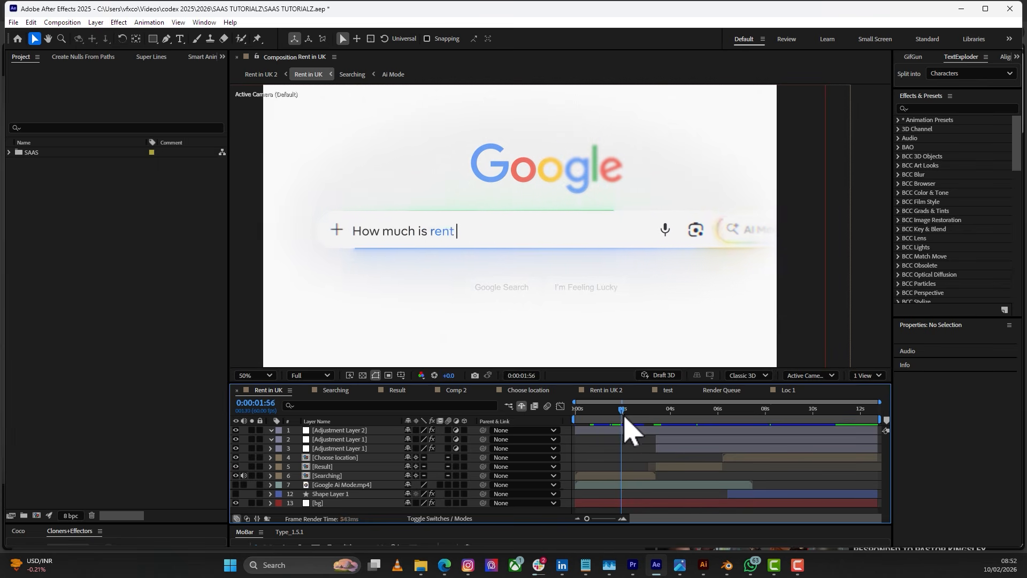
pyautogui.moveTo(625, 419); pyautogui.dragTo(689, 422)
pyautogui.click(690, 469)
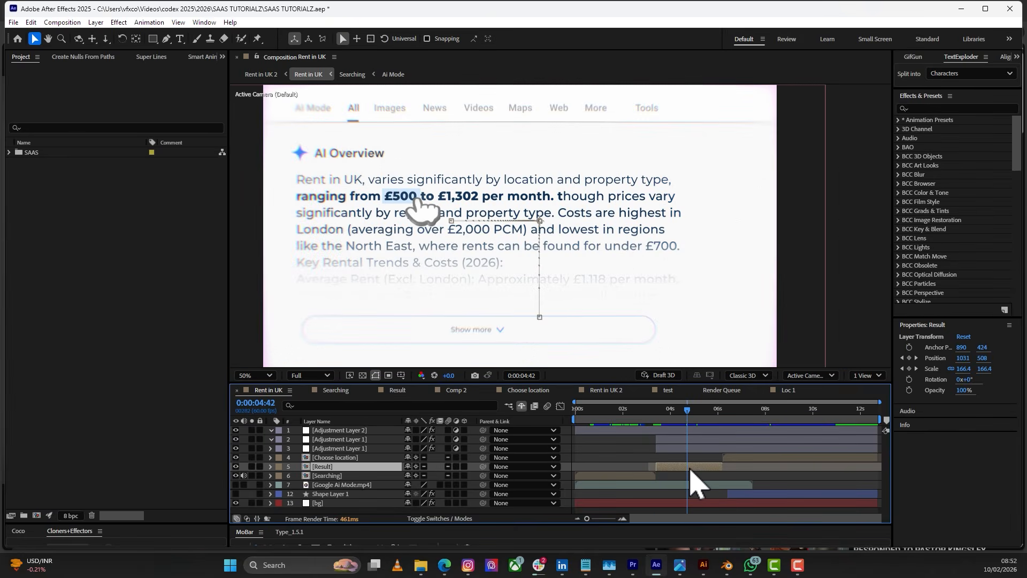
pyautogui.click(763, 415)
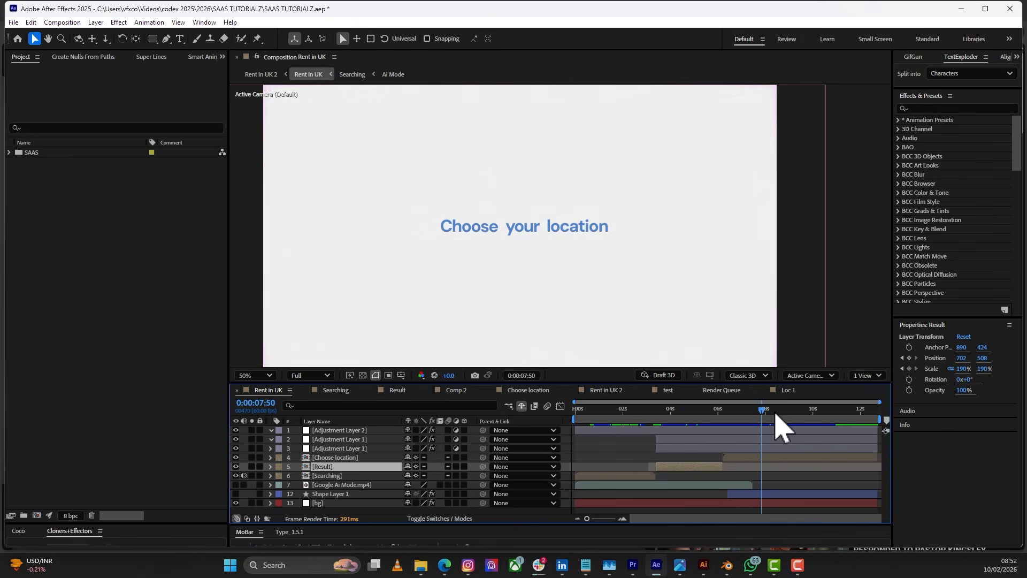
pyautogui.moveTo(776, 414); pyautogui.dragTo(610, 466)
# - Open the Searching precomposition and set its background color to white
pyautogui.click(602, 476)
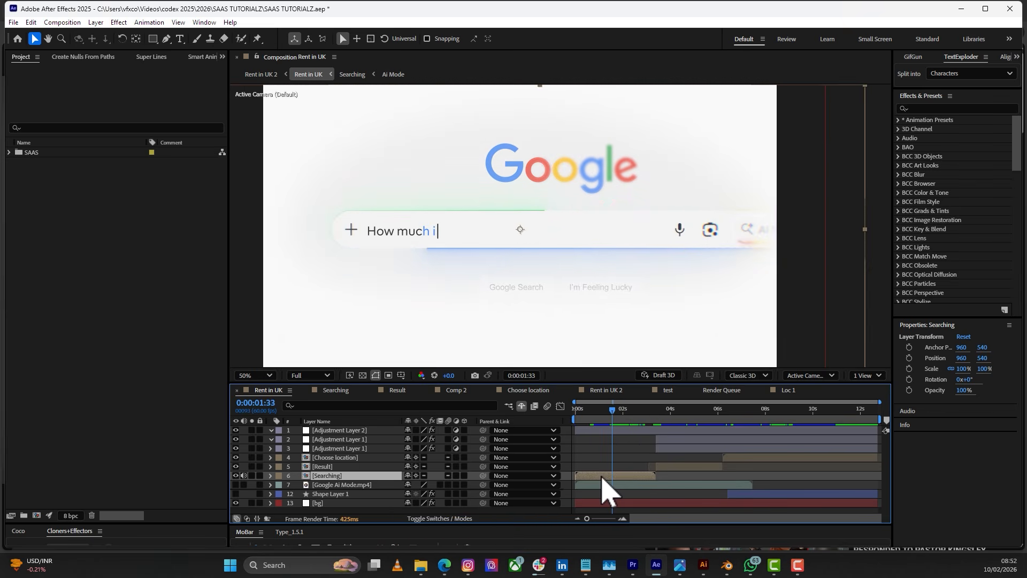
pyautogui.doubleClick(602, 476)
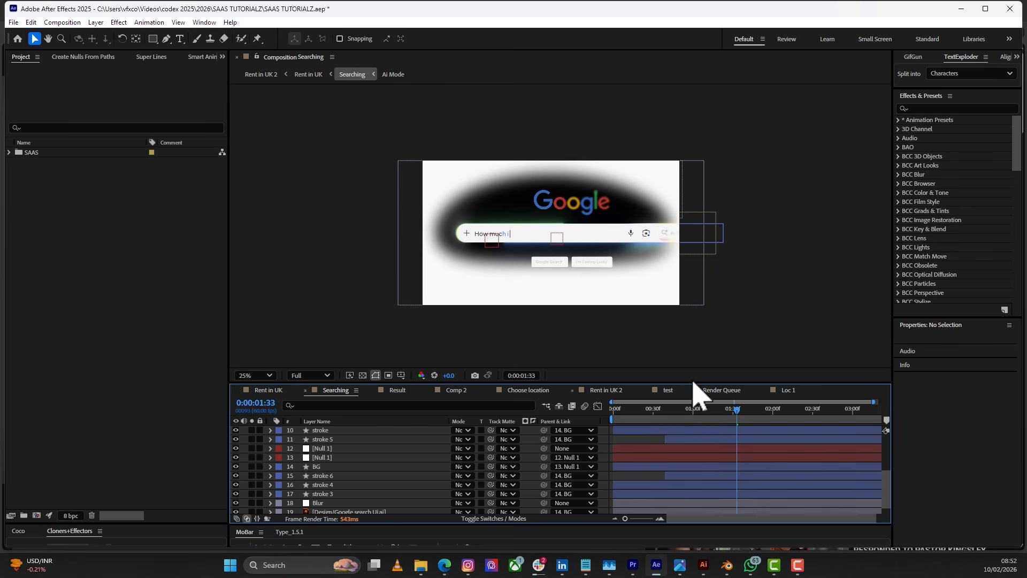
pyautogui.click(356, 390)
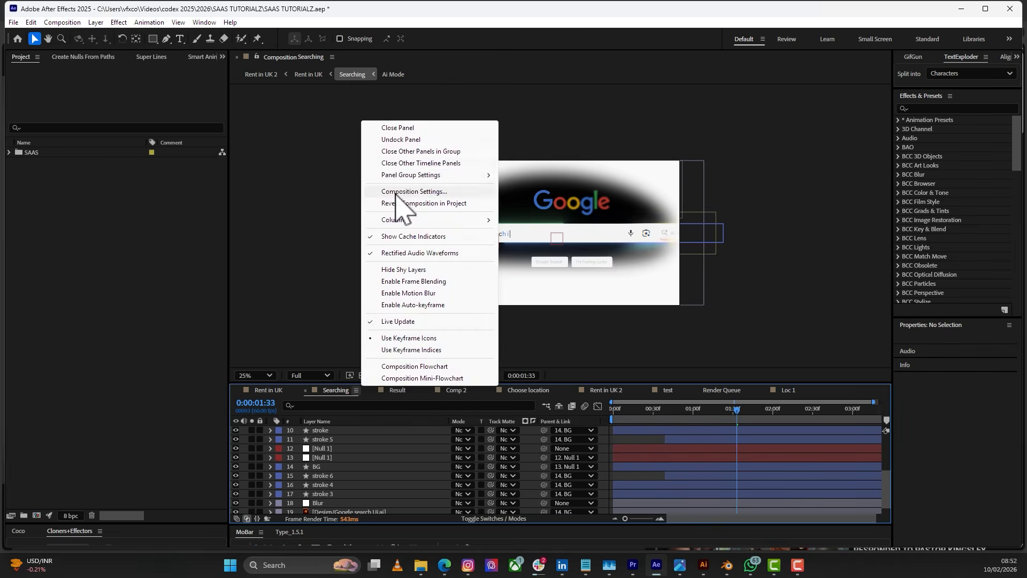
pyautogui.click(465, 201)
pyautogui.click(727, 384)
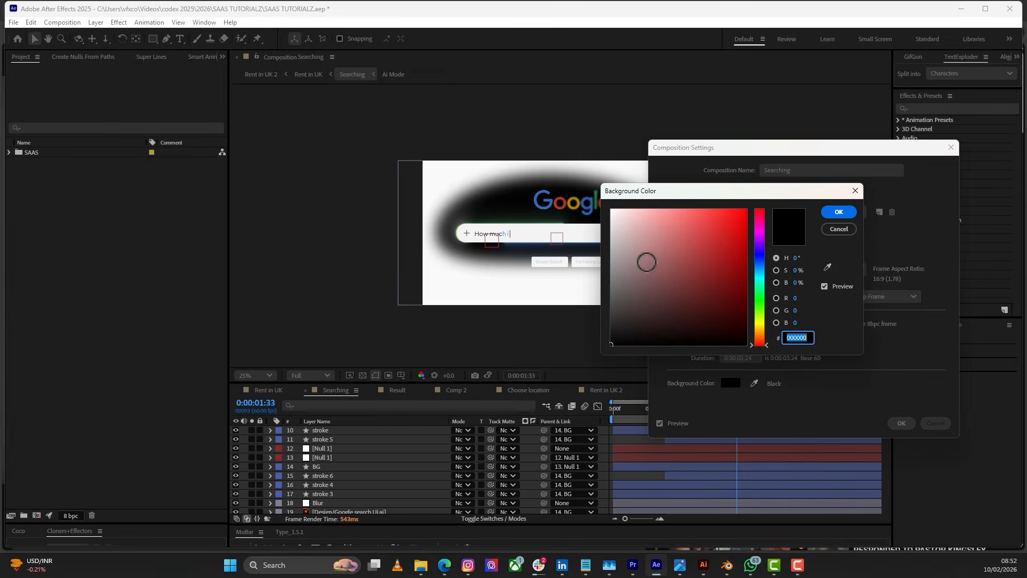
pyautogui.click(611, 210)
pyautogui.click(824, 212)
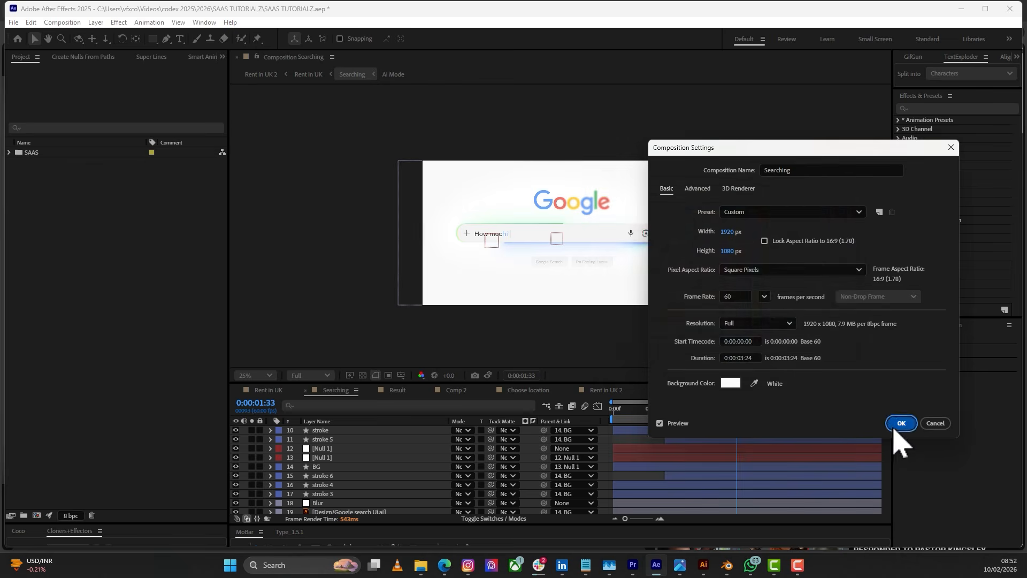
pyautogui.click(901, 423)
# - Scrub through the search-bar typing animation in the Searching composition
pyautogui.press('.')
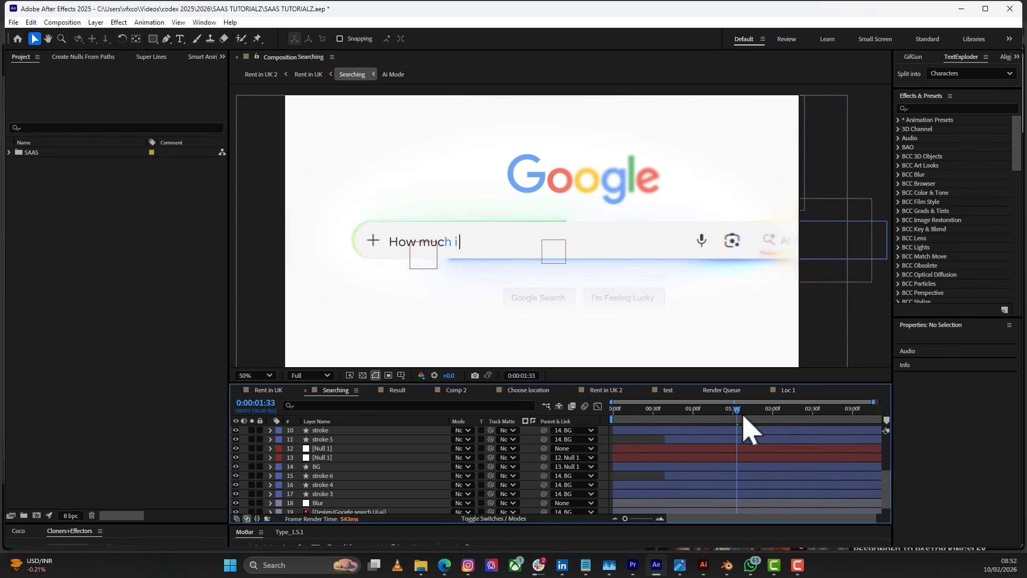
pyautogui.click(790, 420)
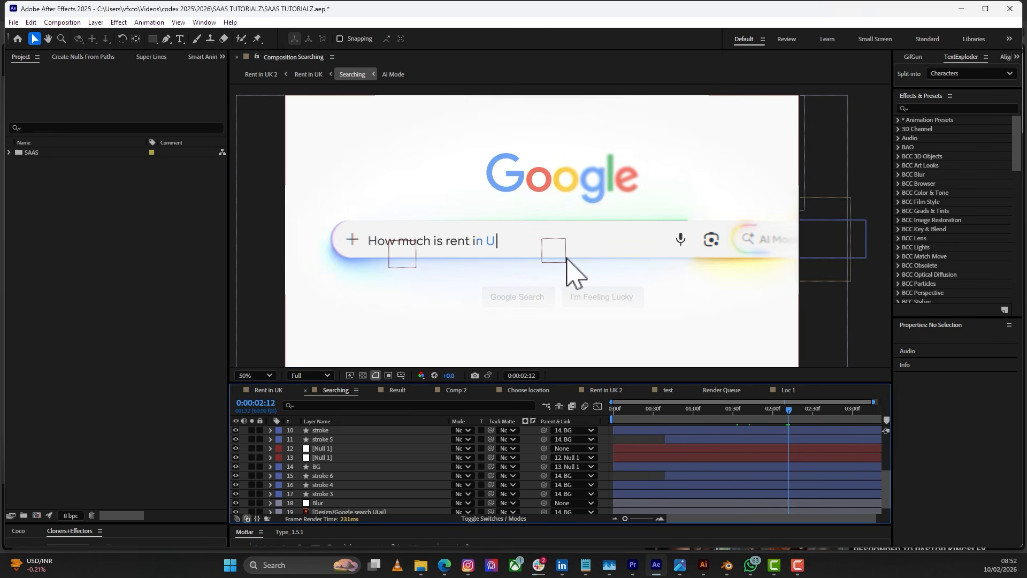
pyautogui.click(803, 420)
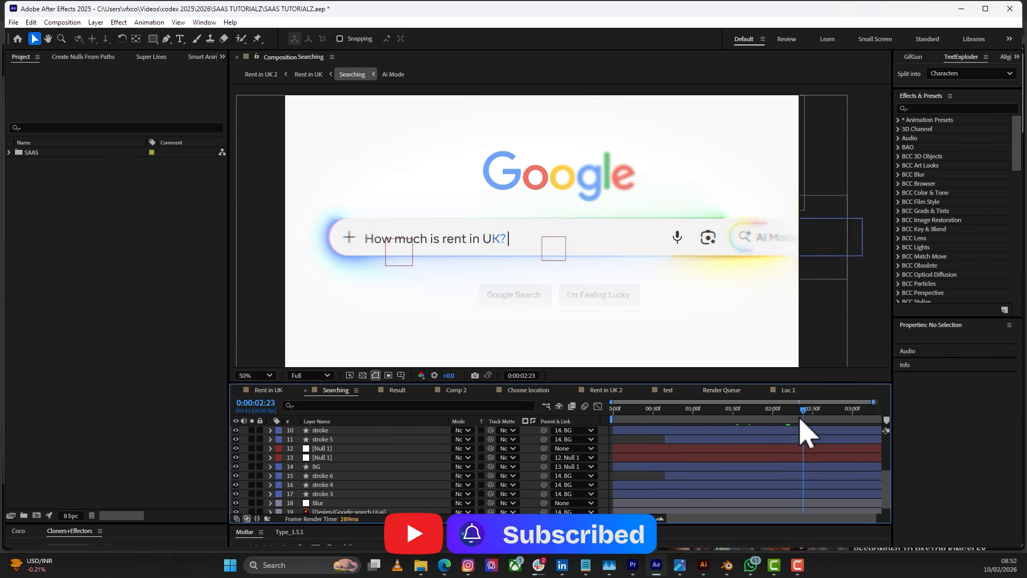
pyautogui.moveTo(782, 411); pyautogui.dragTo(749, 415)
# - Solo the "How much is rent in UK?" text layer and bring up the Type_1.5.1 script's tools
pyautogui.scroll(4, 379, 485)
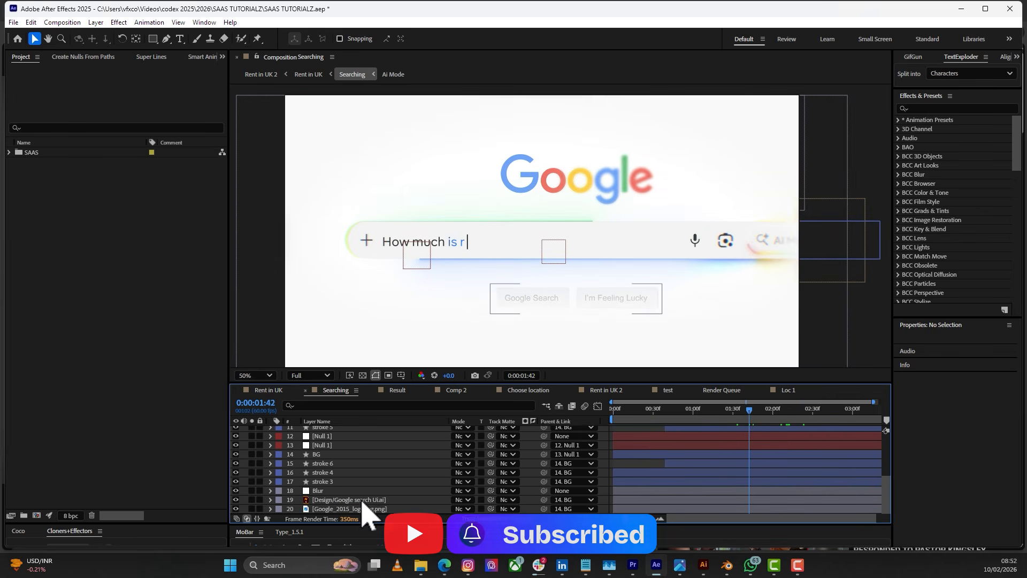
pyautogui.click(346, 464)
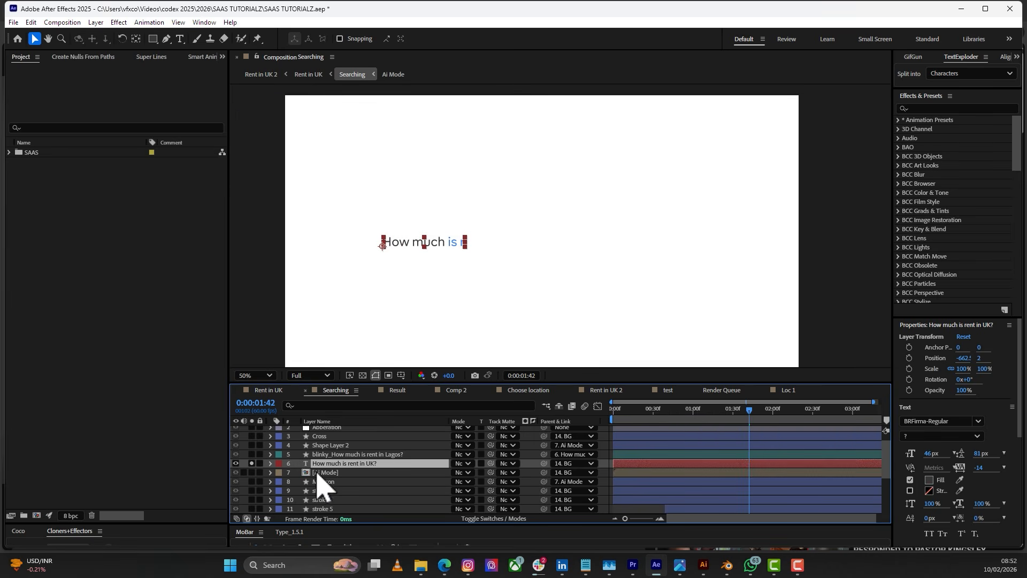
pyautogui.moveTo(347, 524); pyautogui.dragTo(348, 492)
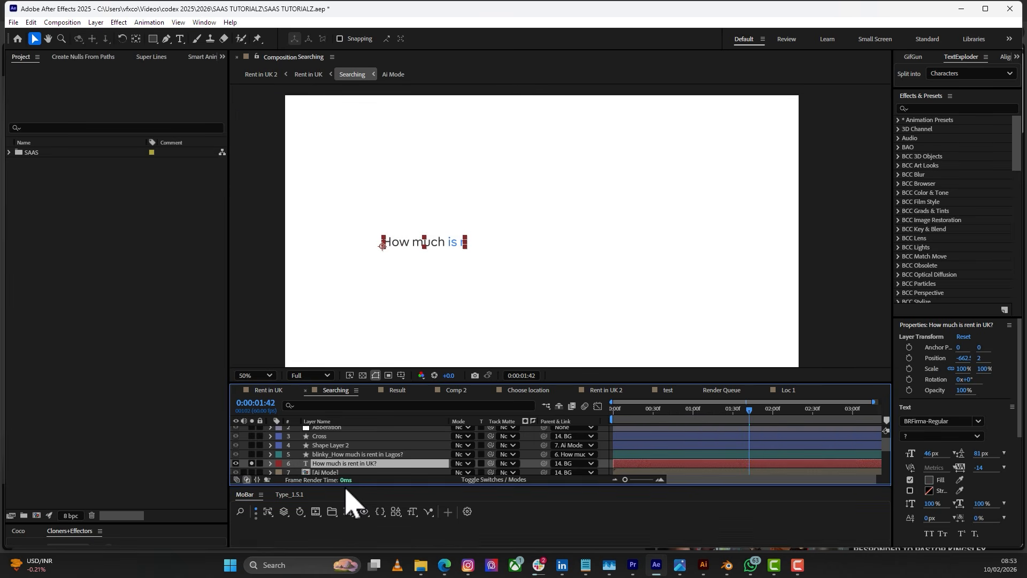
pyautogui.click(292, 496)
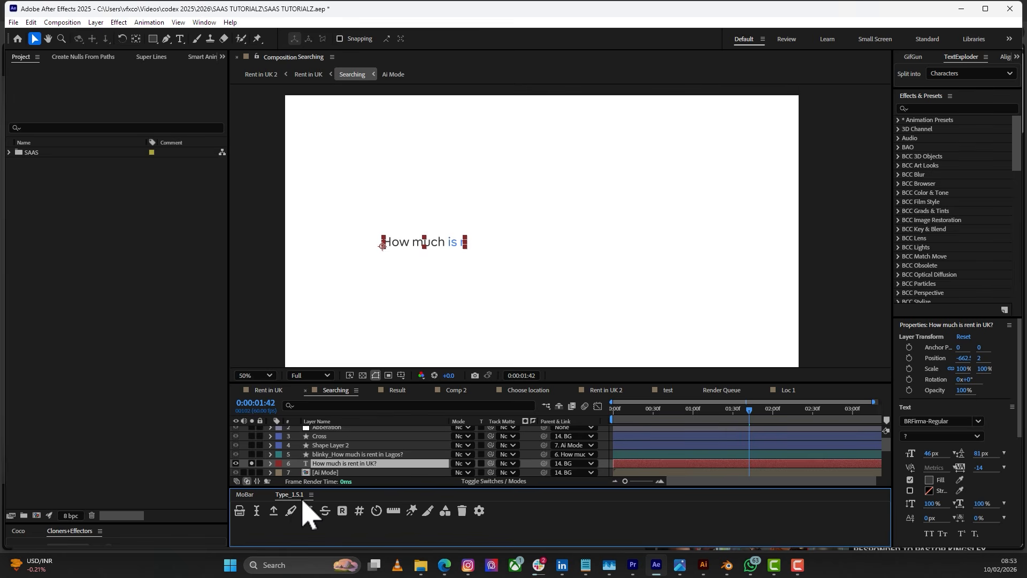
pyautogui.click(250, 496)
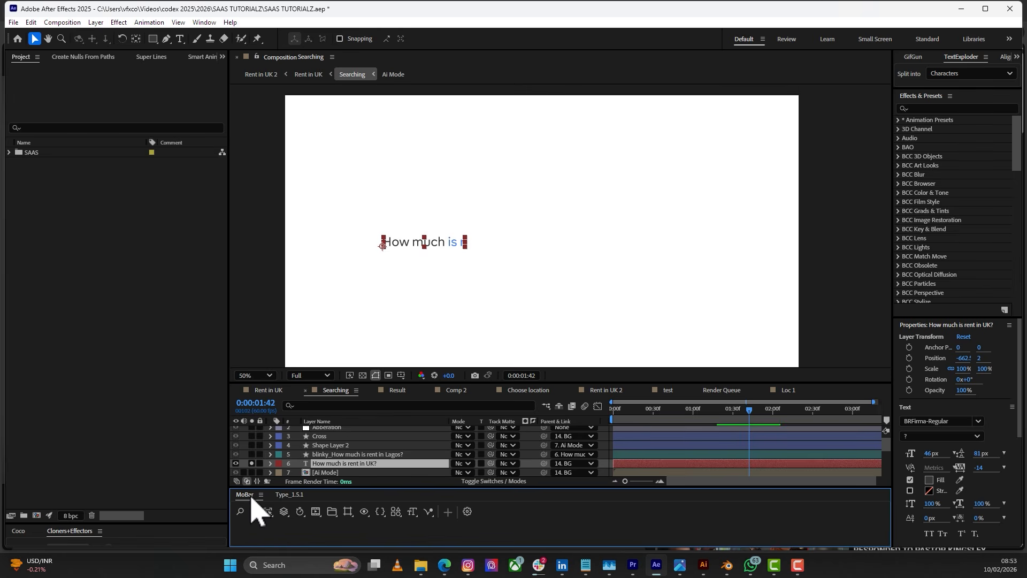
pyautogui.click(292, 495)
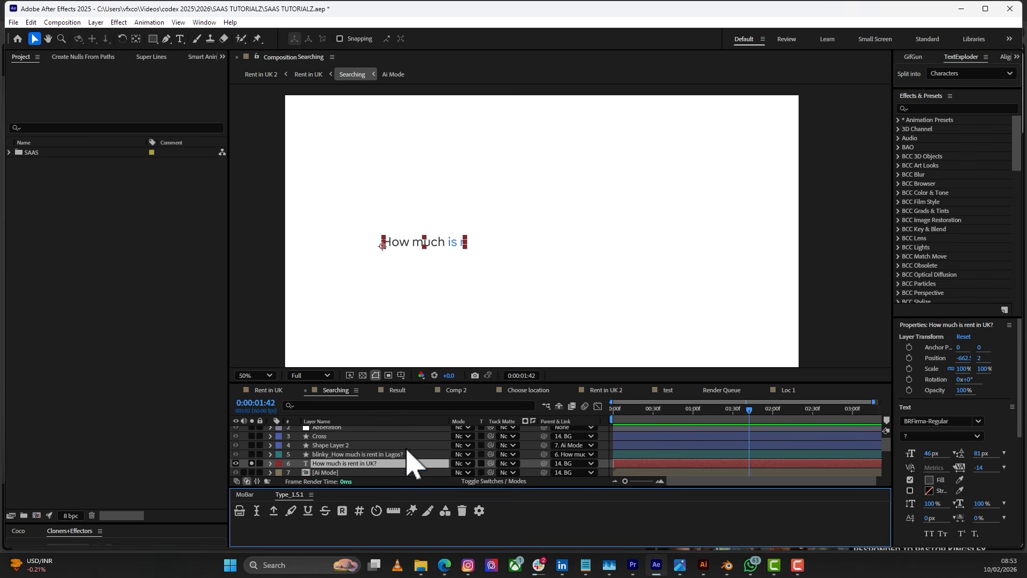
# - Isolate the blinking cursor layer together with the query text and choose the Rectangle tool
pyautogui.click(321, 473)
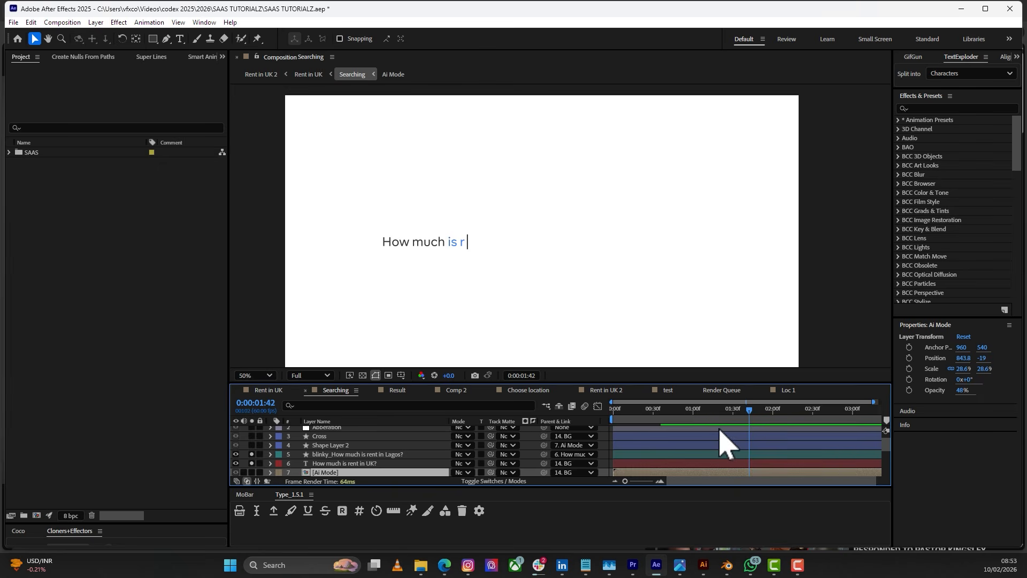
pyautogui.click(340, 455)
pyautogui.scroll(4, 383, 287)
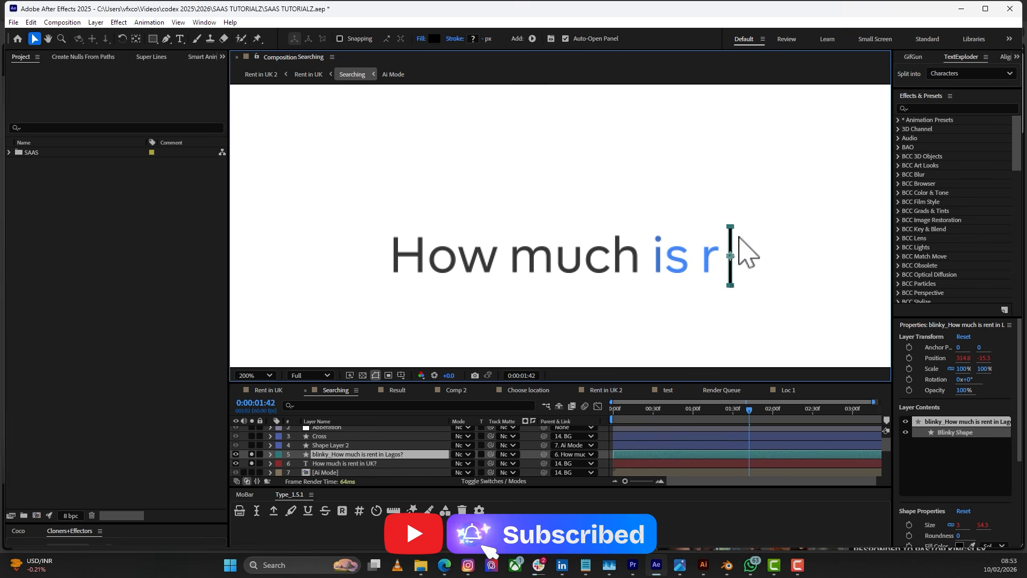
pyautogui.click(338, 460)
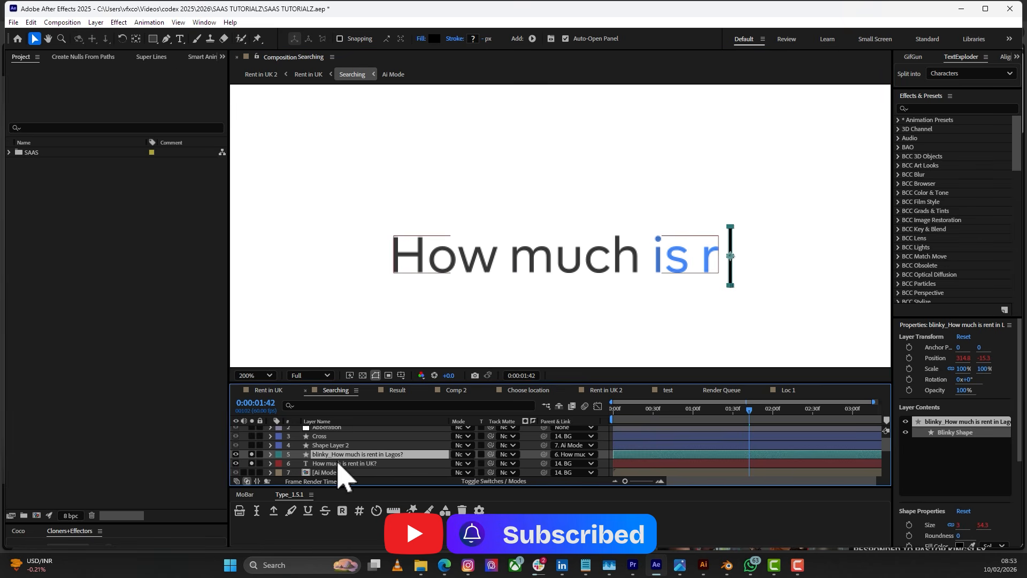
pyautogui.click(152, 41)
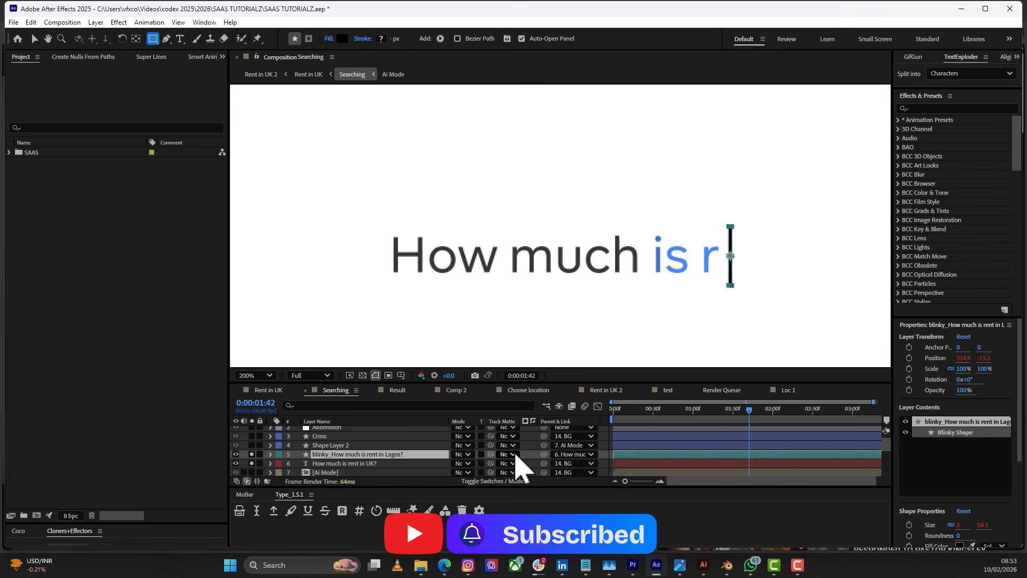
# - Draw a light grey rectangle about 46 by 43.5 px beside the blinking cursor and centre its anchor point
pyautogui.moveTo(736, 237); pyautogui.dragTo(777, 285)
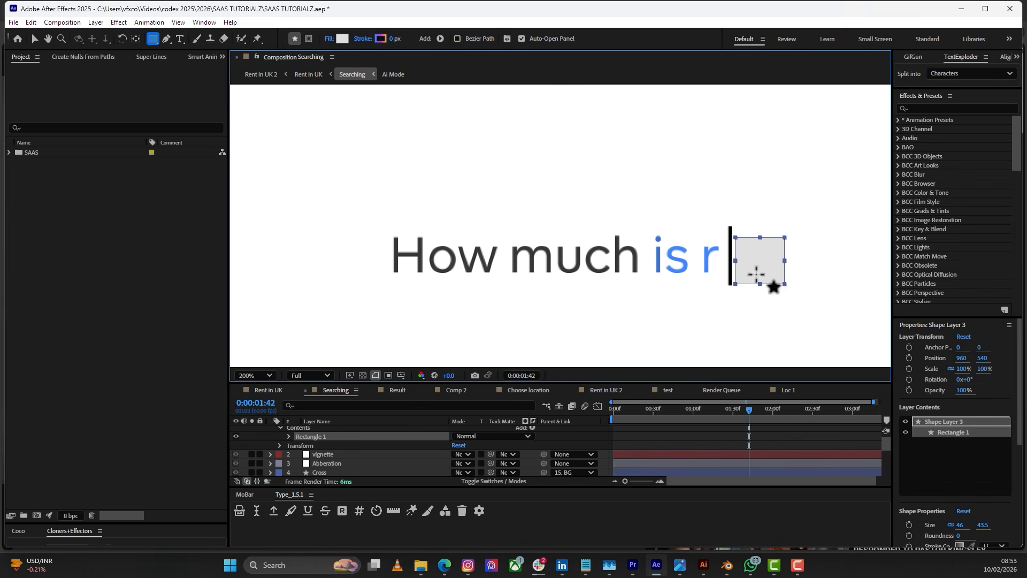
pyautogui.press('v')
pyautogui.scroll(1, 316, 466)
pyautogui.click(329, 430)
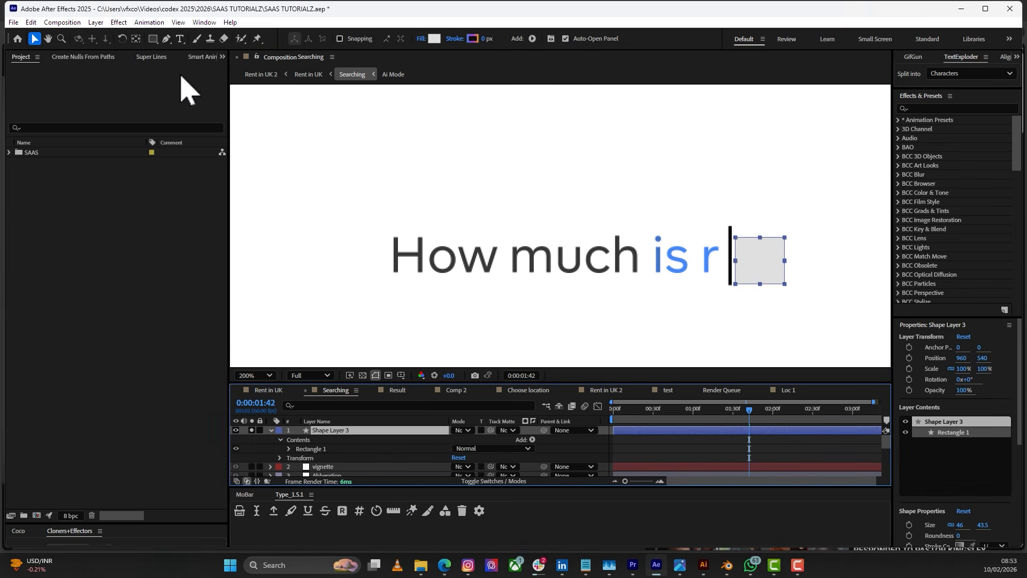
pyautogui.click(136, 39)
pyautogui.hotkey('ctrl', 'alt', 'Home')
# - Place the new shape layer just above the blinking cursor layer, parent it to that layer and hide the original cursor
pyautogui.press('`')
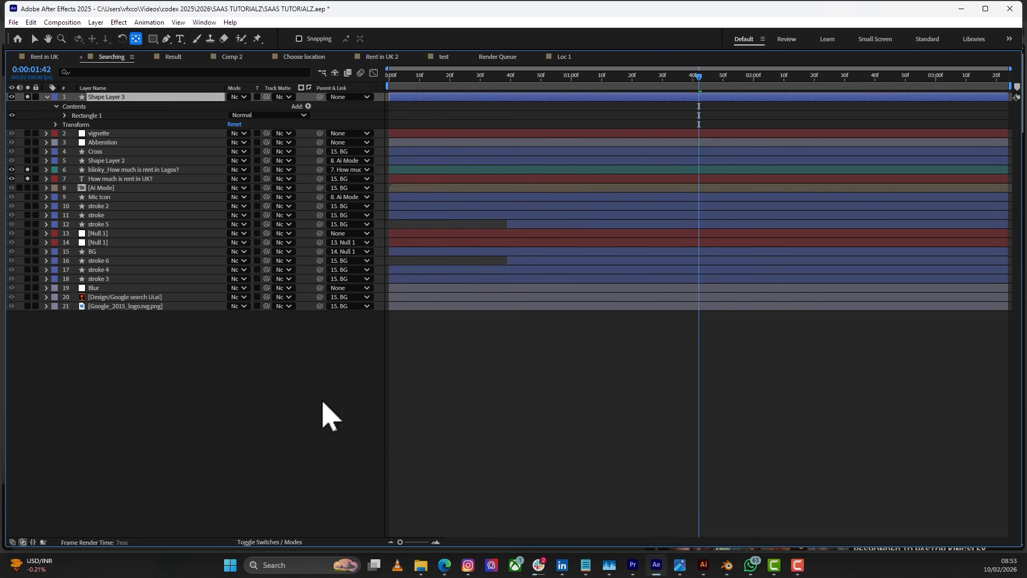
pyautogui.moveTo(105, 98); pyautogui.dragTo(126, 177)
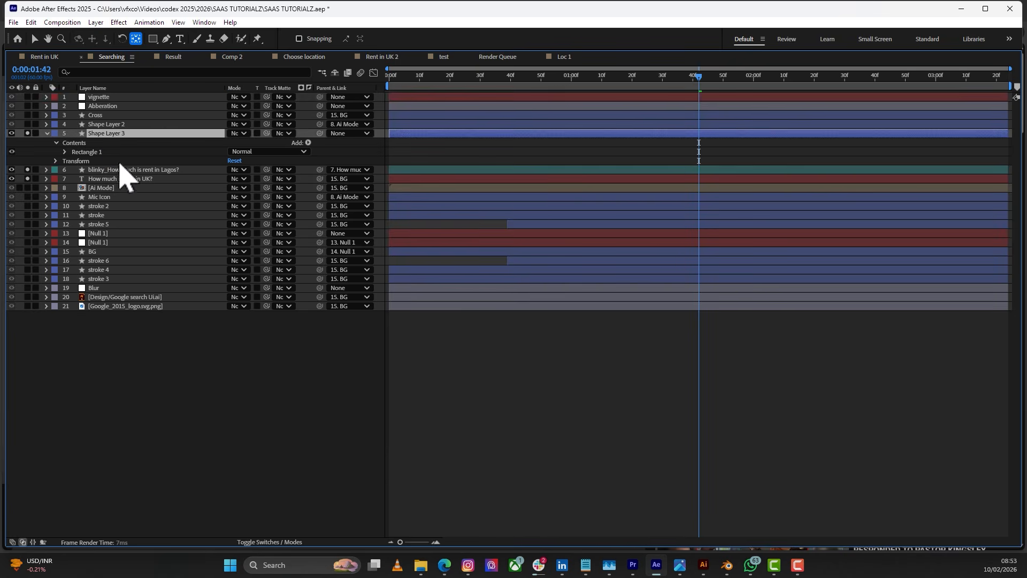
pyautogui.press('`')
pyautogui.scroll(-3, 376, 473)
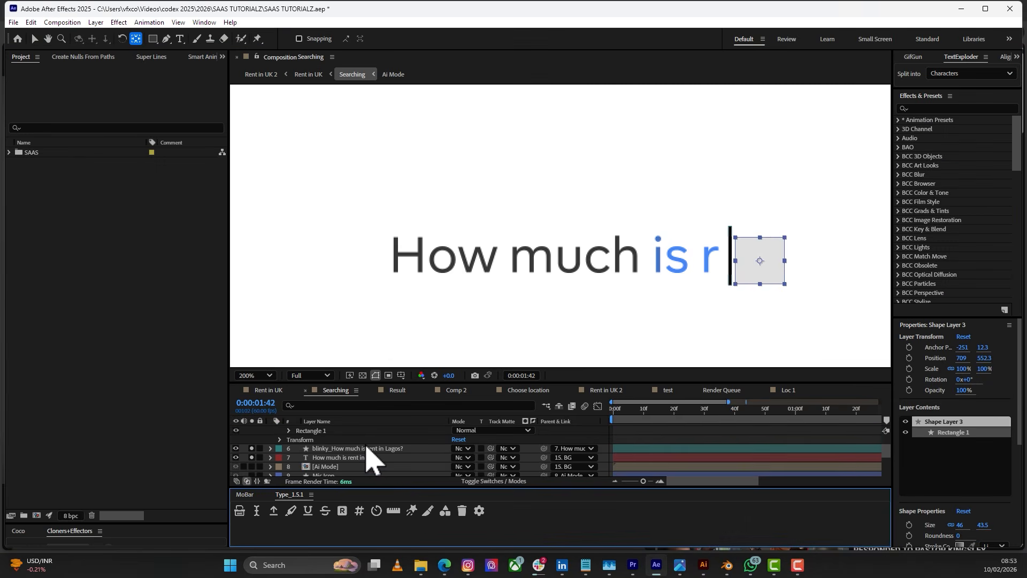
pyautogui.click(271, 440)
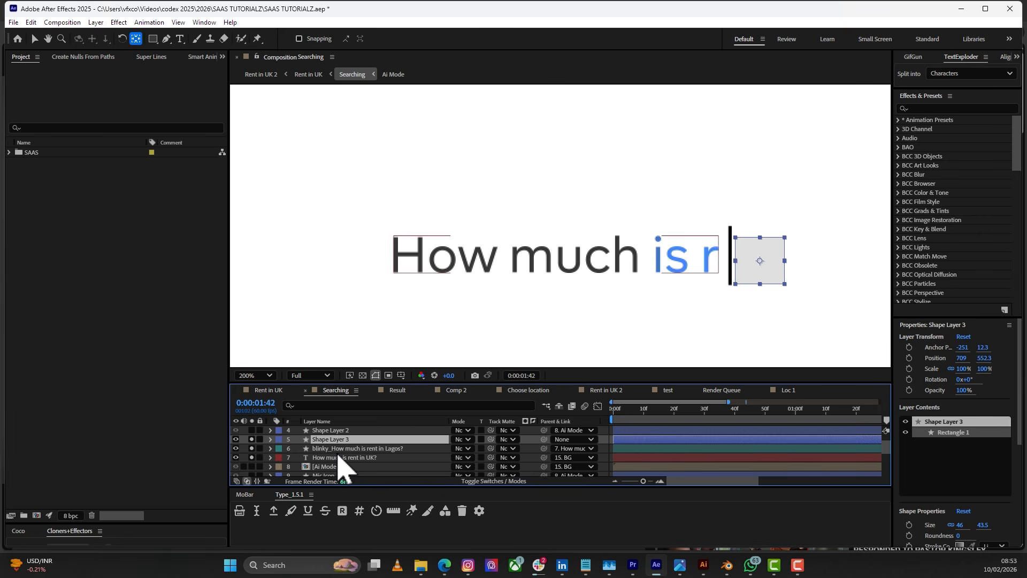
pyautogui.click(341, 449)
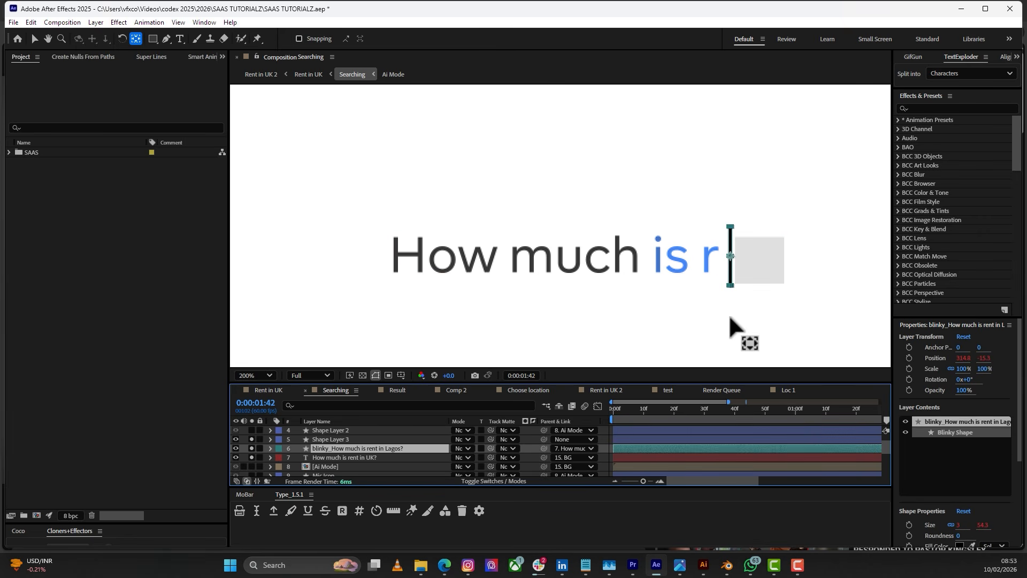
pyautogui.moveTo(544, 441); pyautogui.dragTo(434, 450)
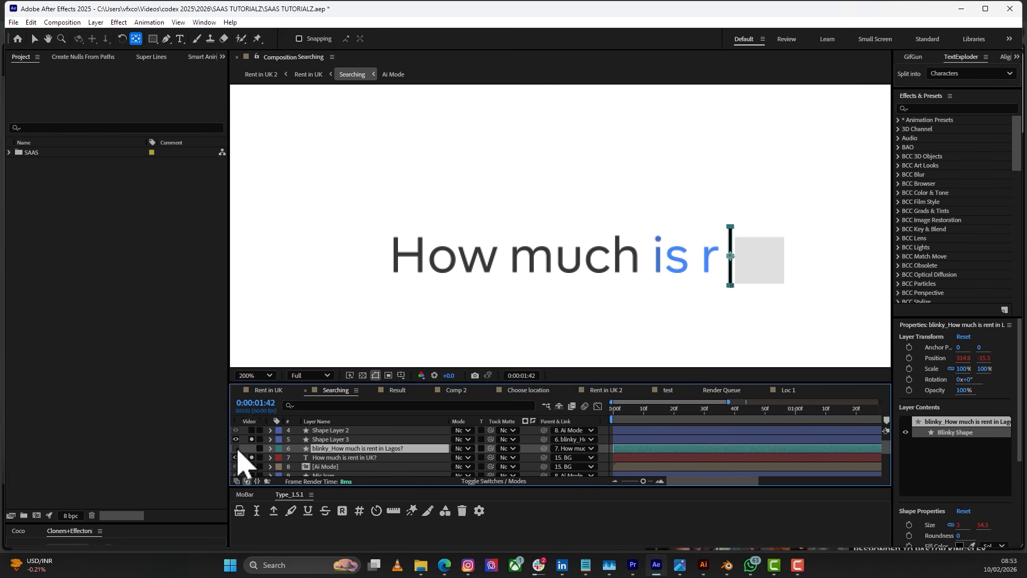
# - Scrub through and preview the typing animation to check how the square follows the text
pyautogui.moveTo(636, 413); pyautogui.dragTo(692, 416)
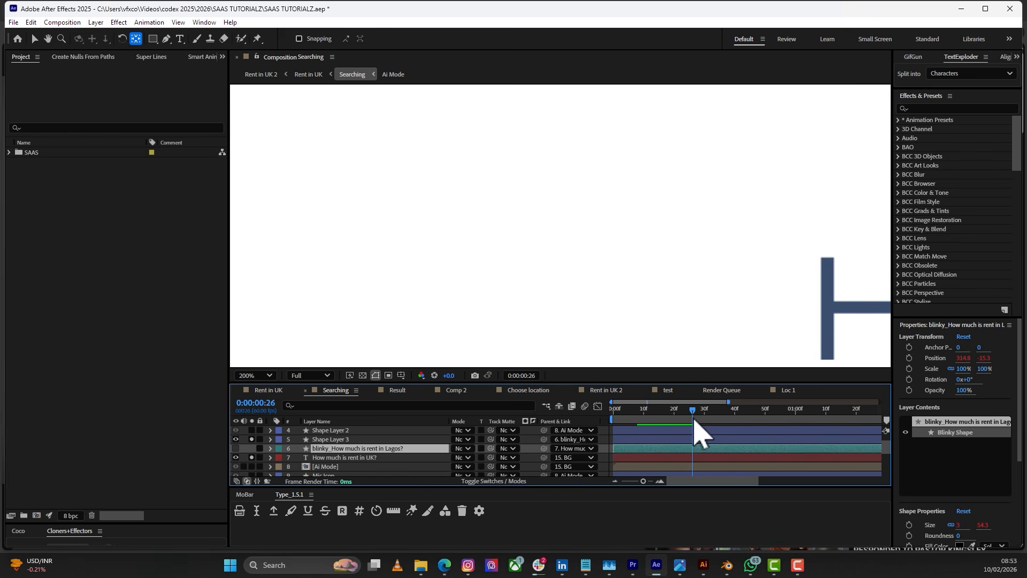
pyautogui.scroll(-6, 643, 257)
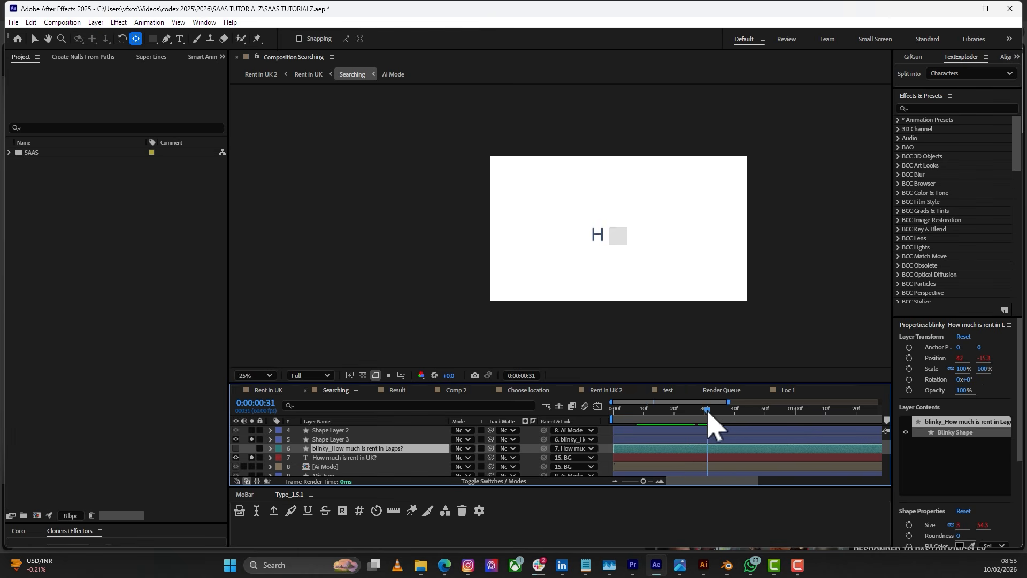
pyautogui.moveTo(729, 418); pyautogui.dragTo(865, 421)
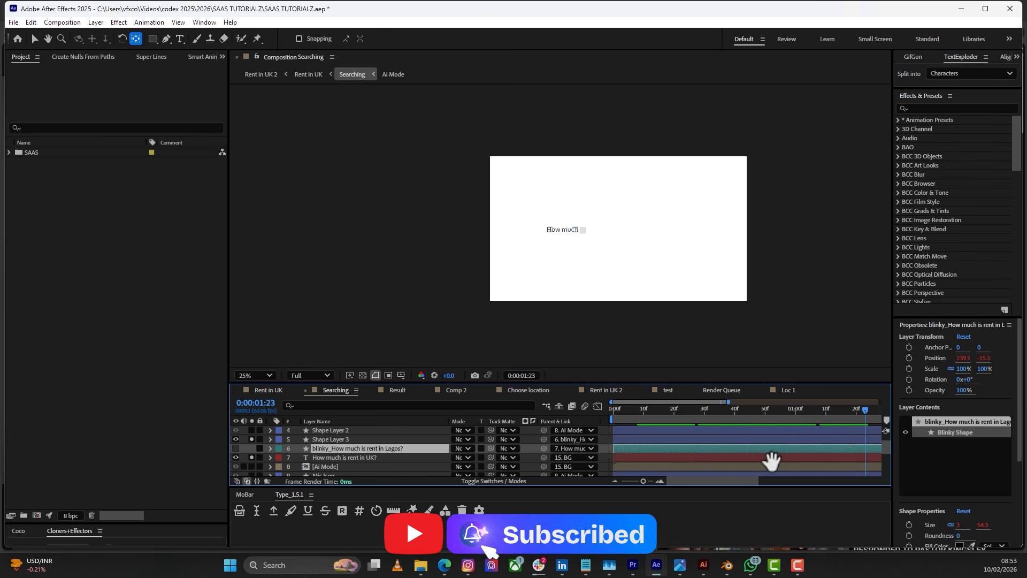
pyautogui.press('space')
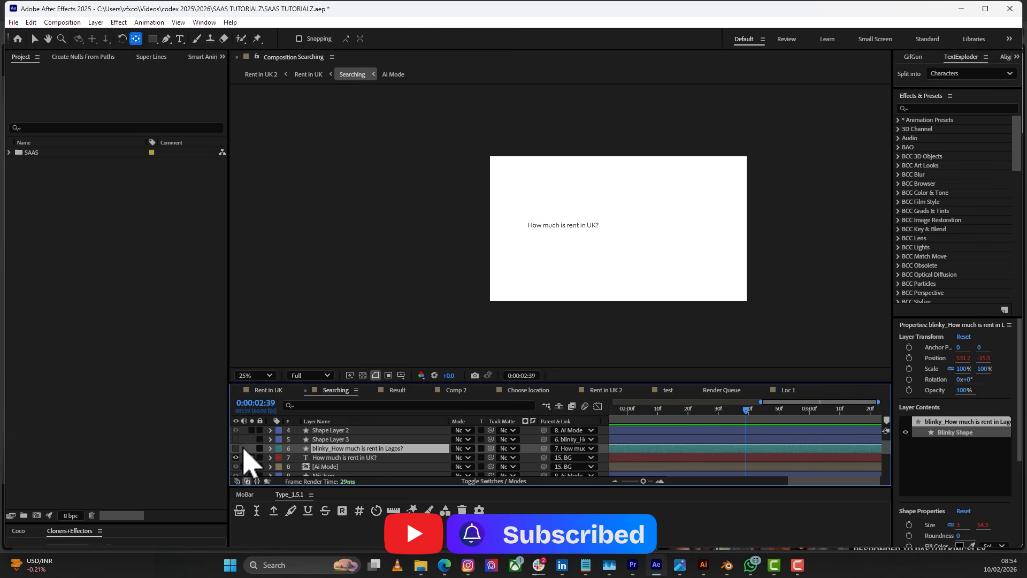
# - Delete the grey square's layer, Shape Layer 3
pyautogui.press('F2')
pyautogui.click(329, 439)
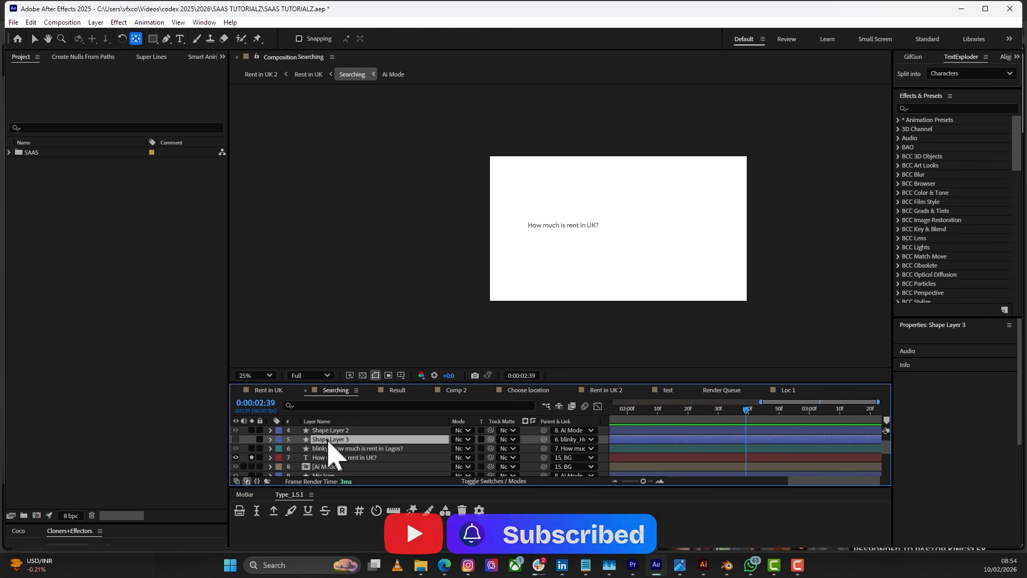
pyautogui.press('Delete')
# - Examine the color of the trailing letters in the query text at 100% zoom around 0:00:02:09
pyautogui.press('/')
pyautogui.moveTo(756, 413); pyautogui.dragTo(686, 421)
pyautogui.click(323, 449)
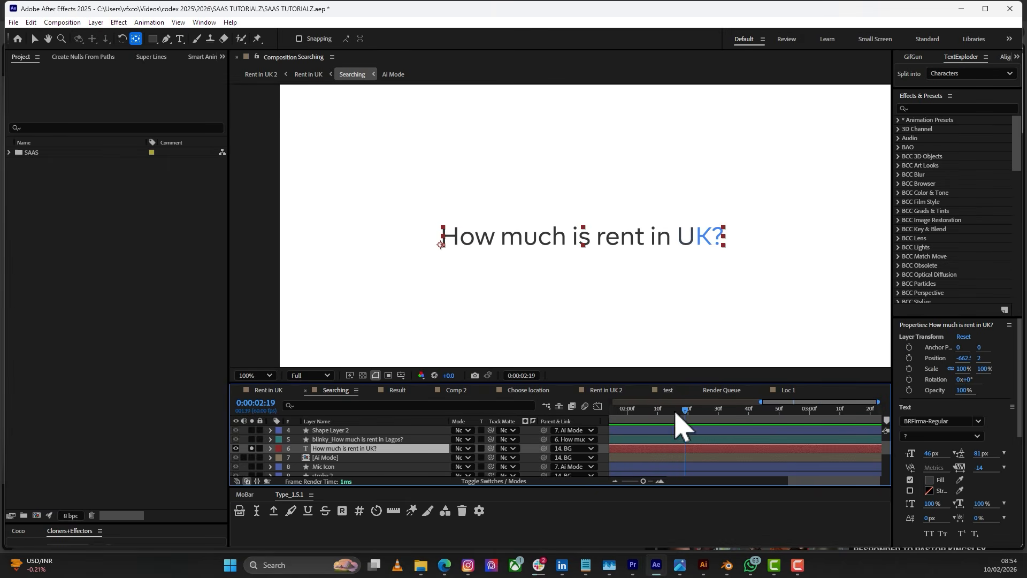
pyautogui.moveTo(675, 413); pyautogui.dragTo(655, 419)
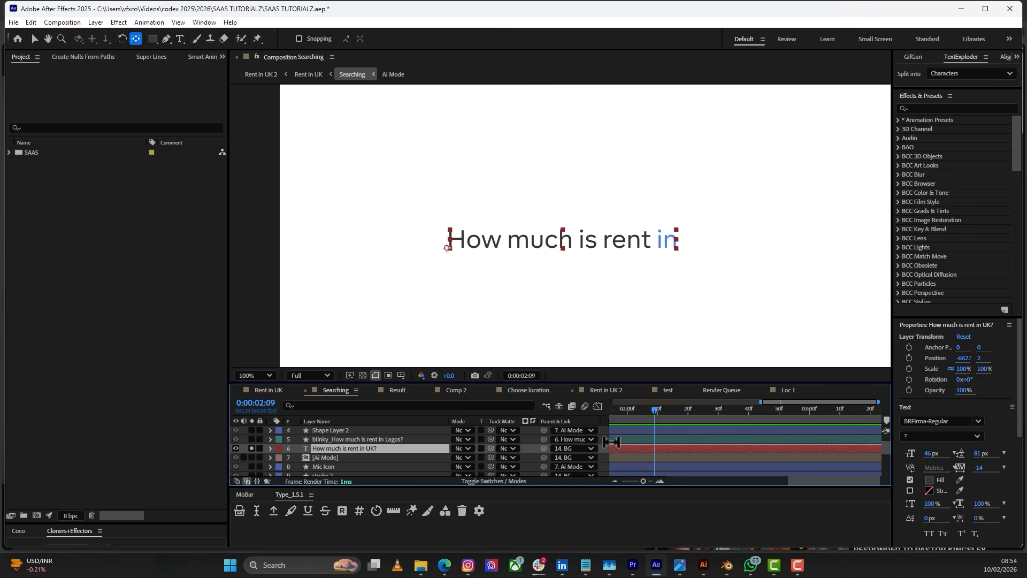
# - Reveal the query text layer's Animator 1 properties and its Typewriter+ effect controls
pyautogui.click(270, 448)
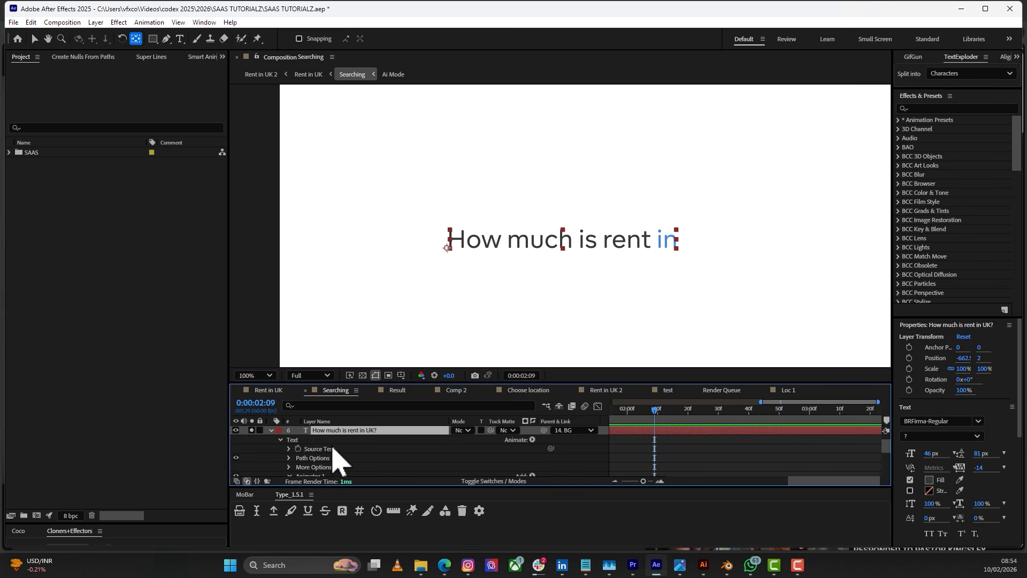
pyautogui.moveTo(438, 382); pyautogui.dragTo(445, 304)
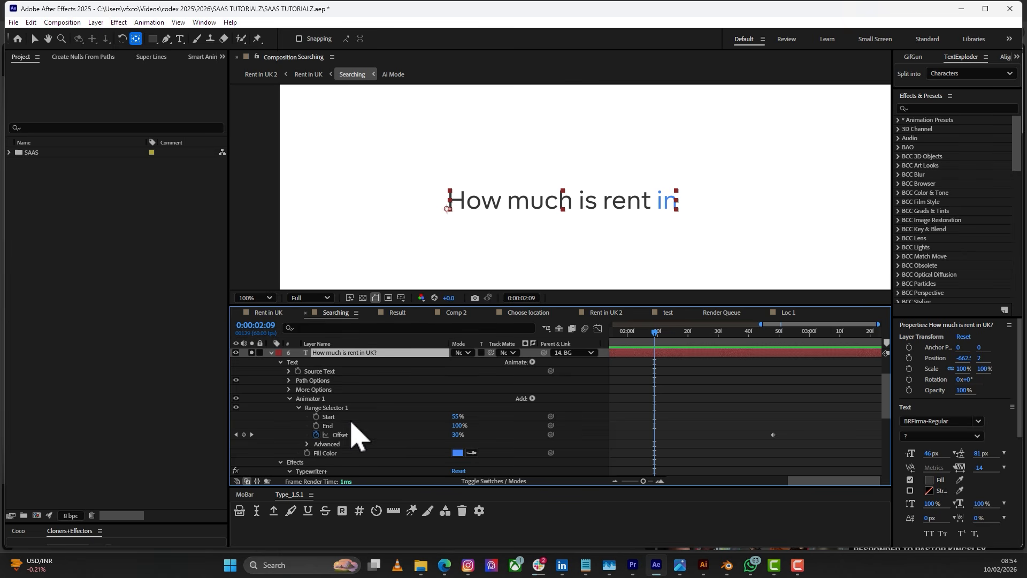
pyautogui.click(321, 399)
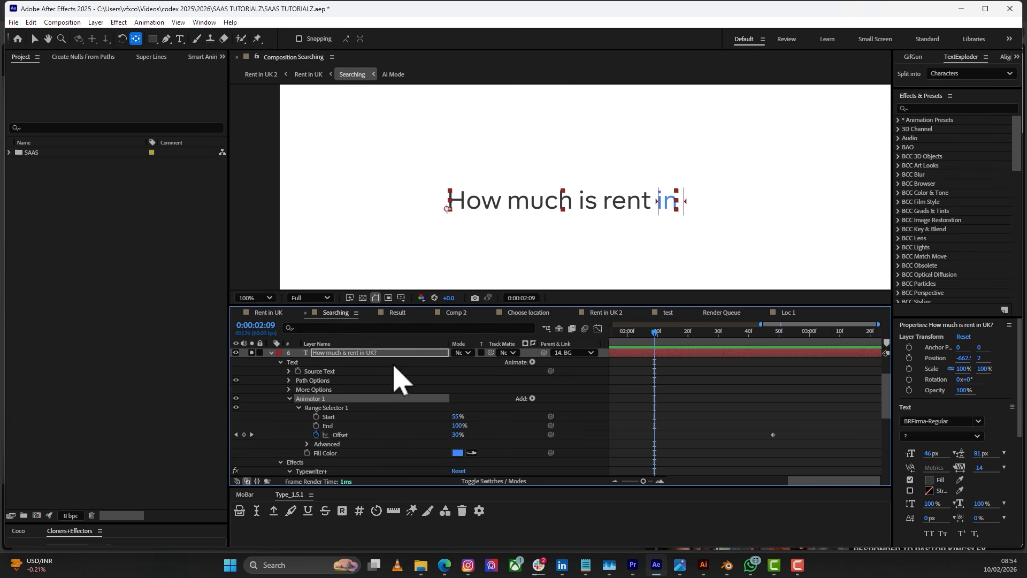
pyautogui.click(223, 56)
pyautogui.click(255, 132)
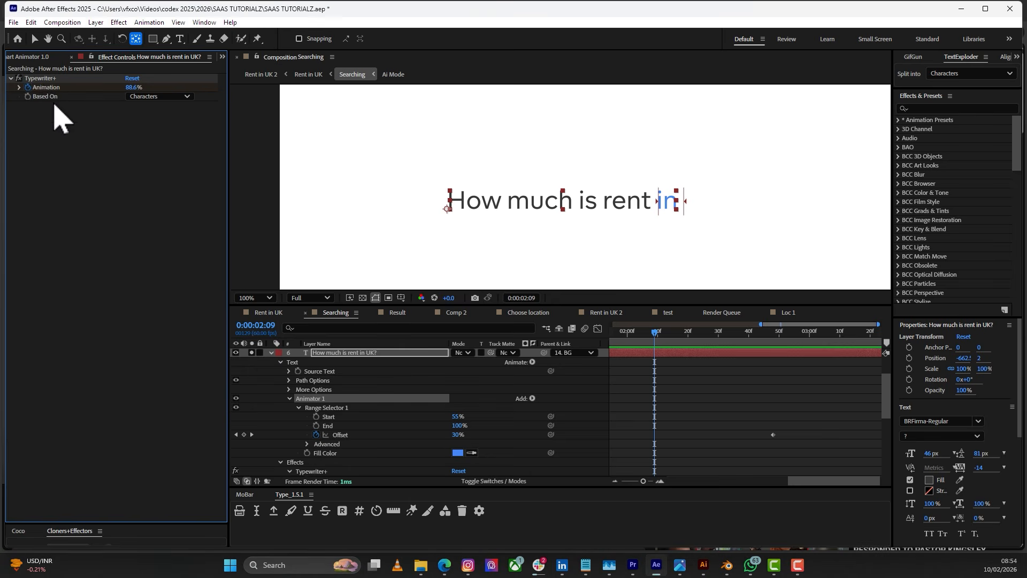
pyautogui.click(47, 80)
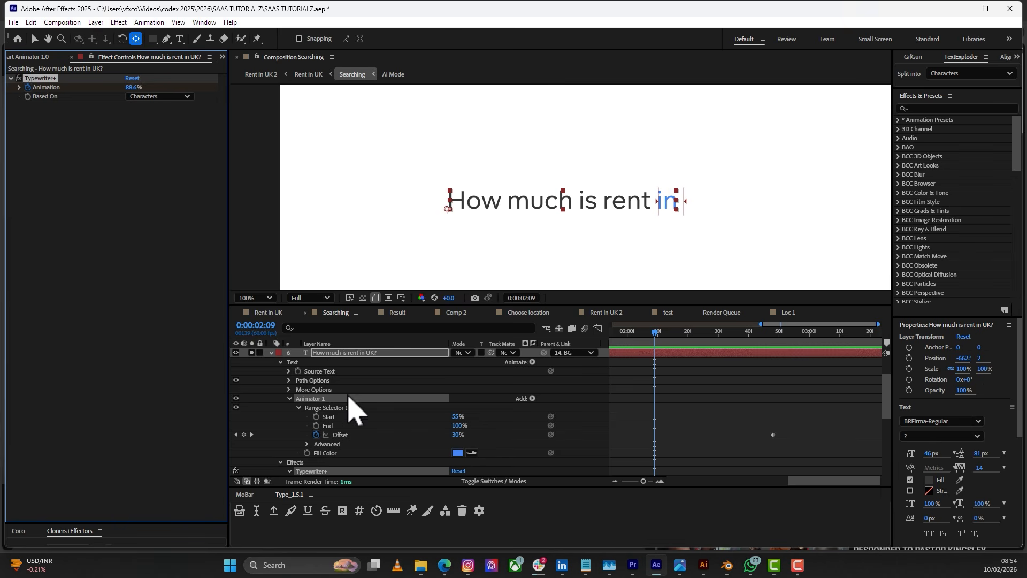
# - Look through the Fill Color options available as text animators for the query layer
pyautogui.click(532, 362)
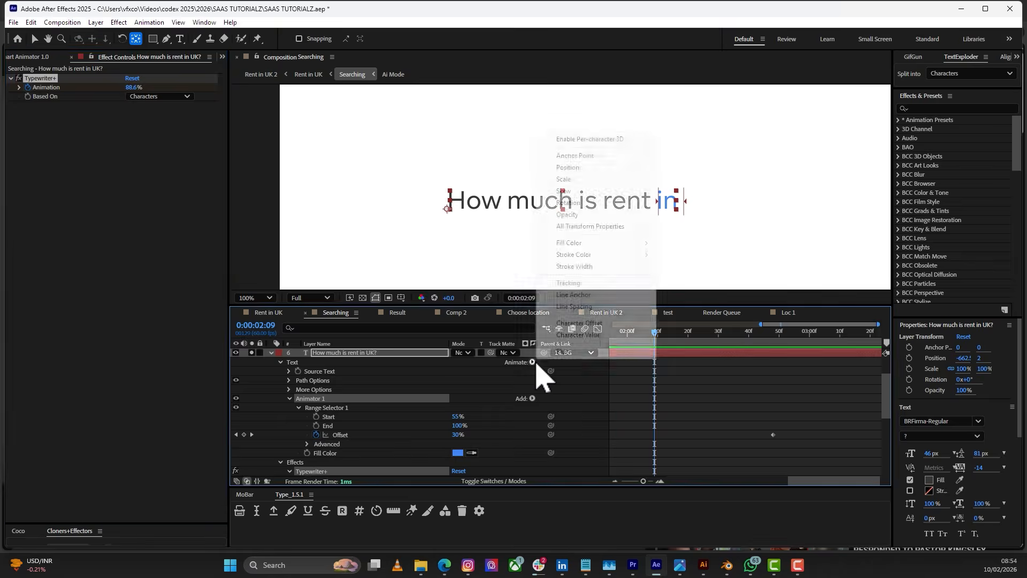
pyautogui.moveTo(581, 245)
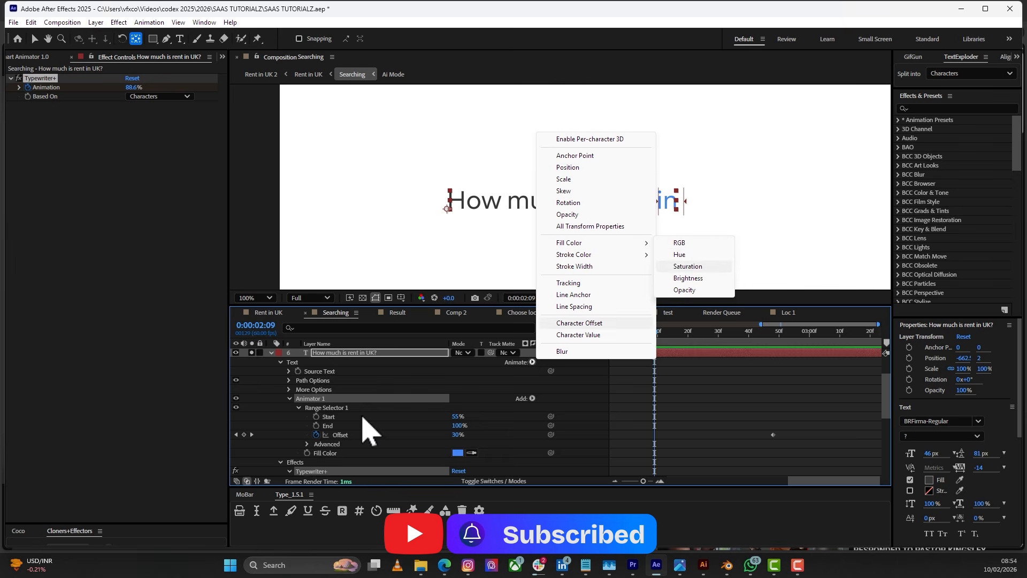
pyautogui.click(324, 408)
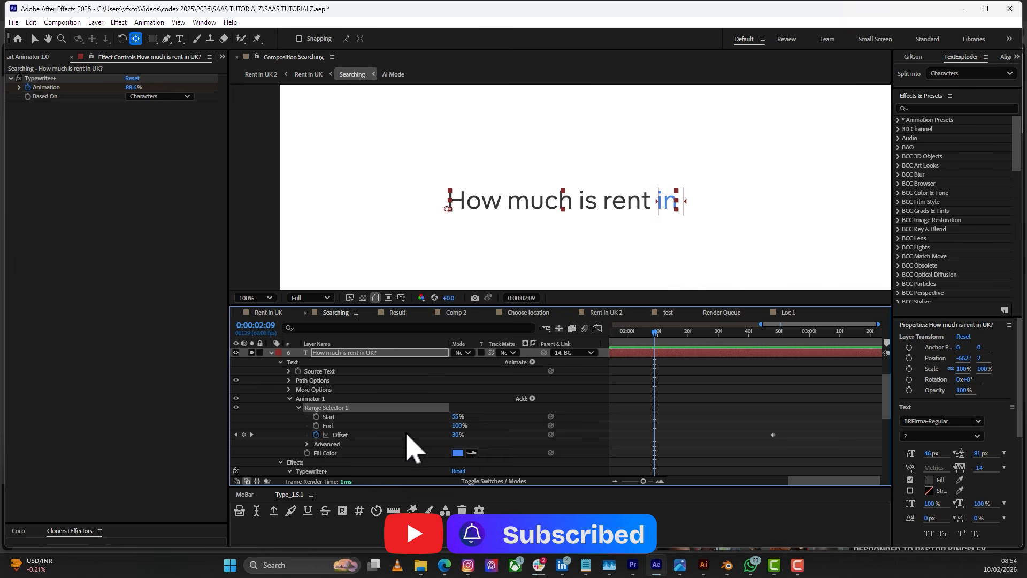
# - Try an orange fill color on Animator 1 of the query text, and undo the change
pyautogui.click(458, 452)
pyautogui.click(760, 336)
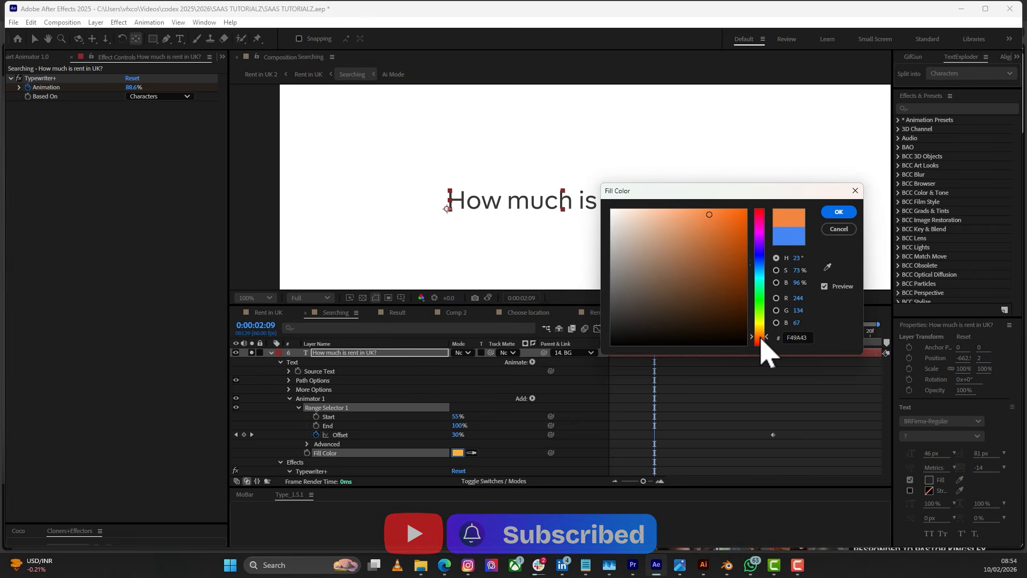
pyautogui.click(837, 213)
pyautogui.click(686, 425)
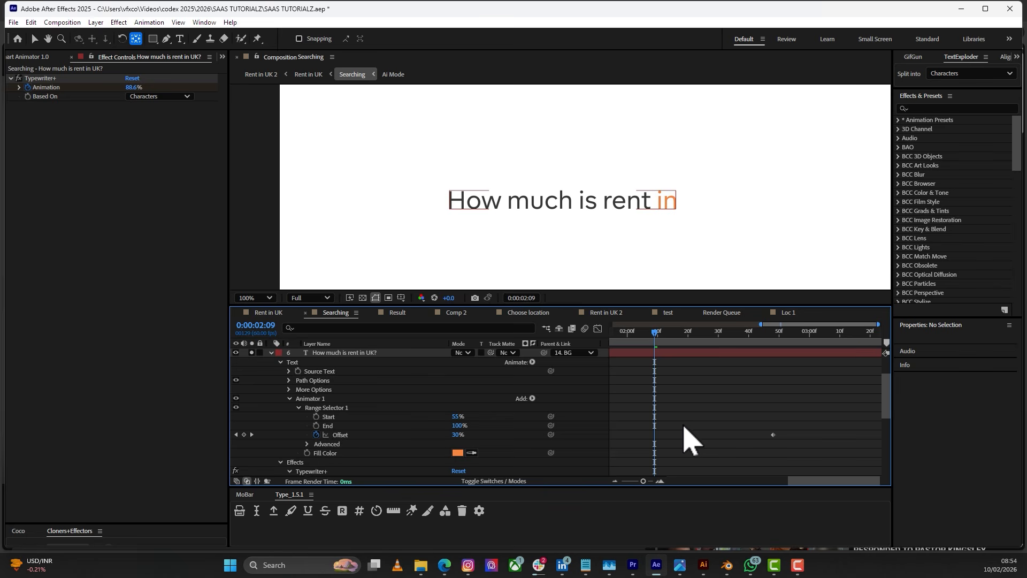
pyautogui.hotkey('ctrl', 'z')
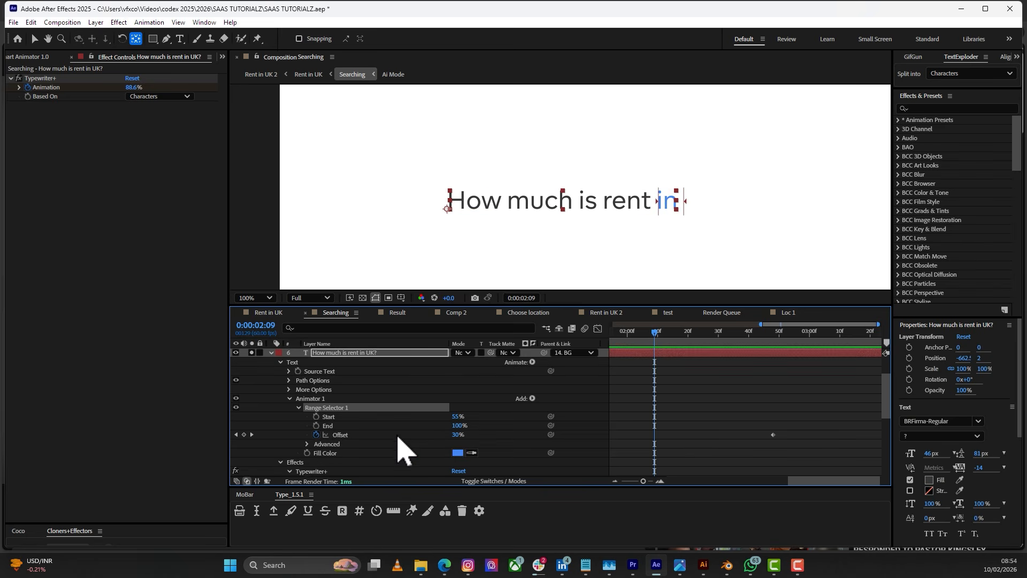
# - Show the range selector's Offset keyframes on a wider timeline and scrub back to 0:00:01:49
pyautogui.click(631, 480)
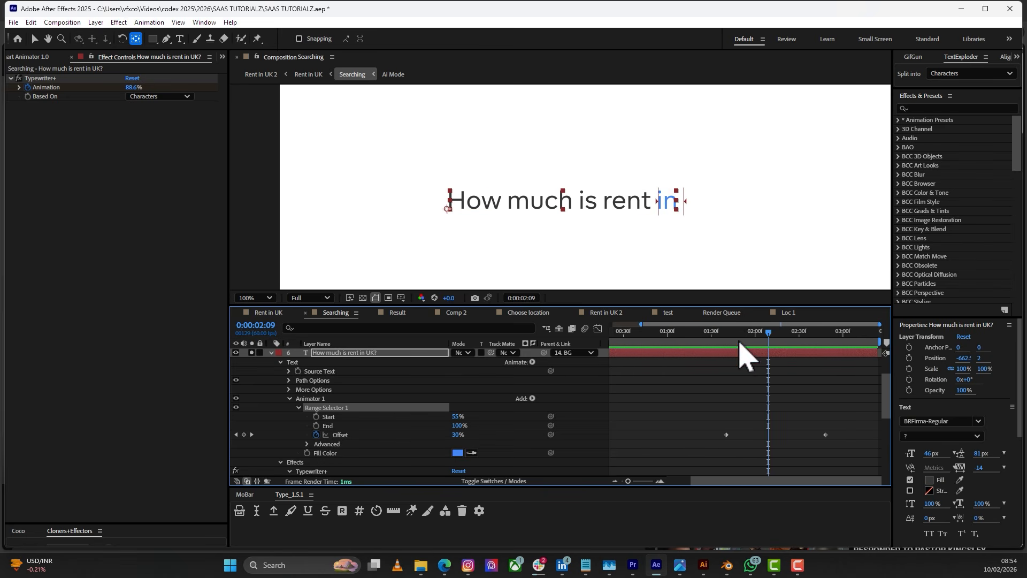
pyautogui.moveTo(725, 331); pyautogui.dragTo(749, 370)
pyautogui.click(620, 481)
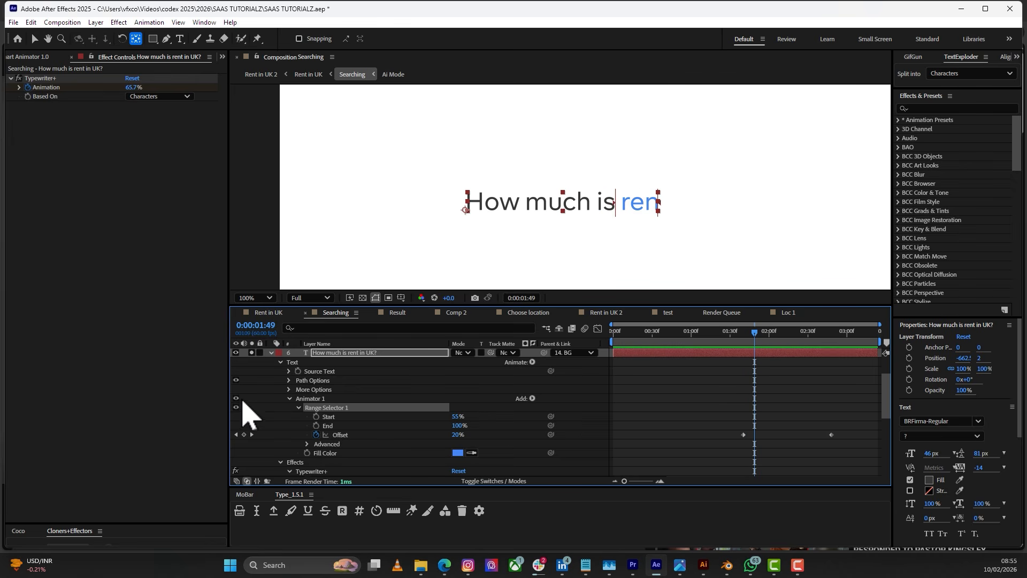
# - Disable and collapse Animator 1 on the query text layer
pyautogui.click(290, 398)
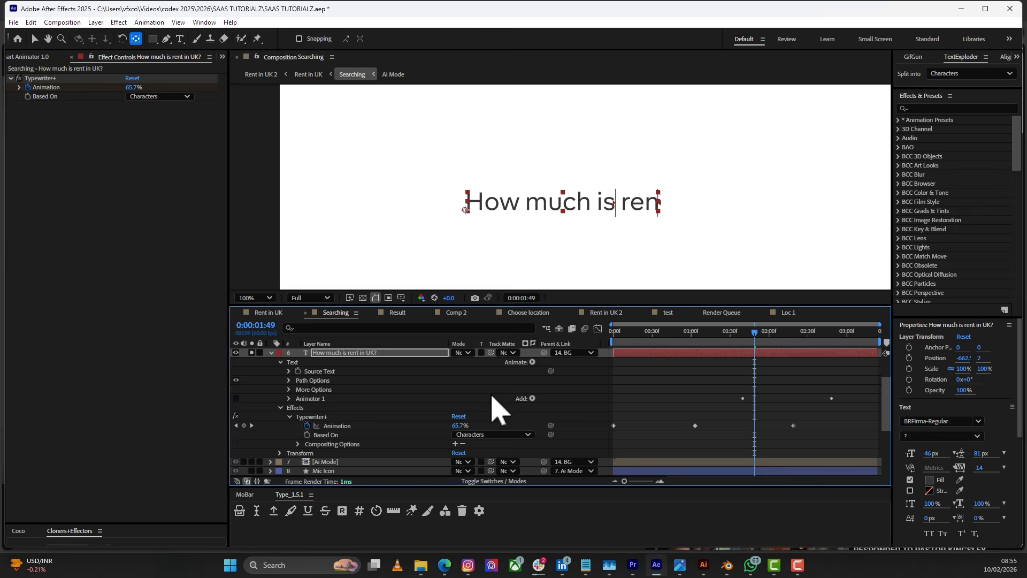
pyautogui.click(532, 362)
pyautogui.moveTo(615, 243)
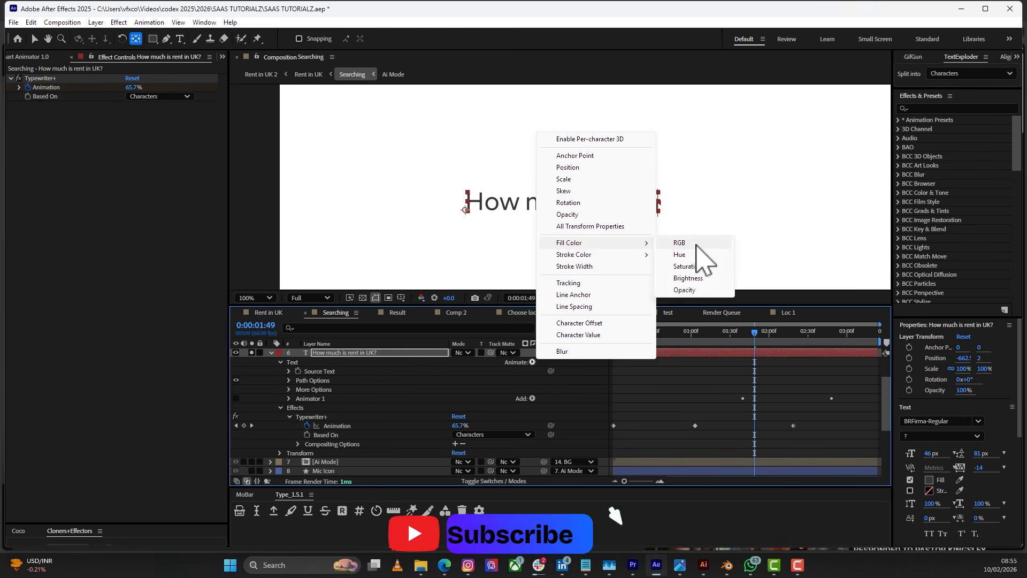
pyautogui.click(321, 443)
pyautogui.scroll(2, 334, 423)
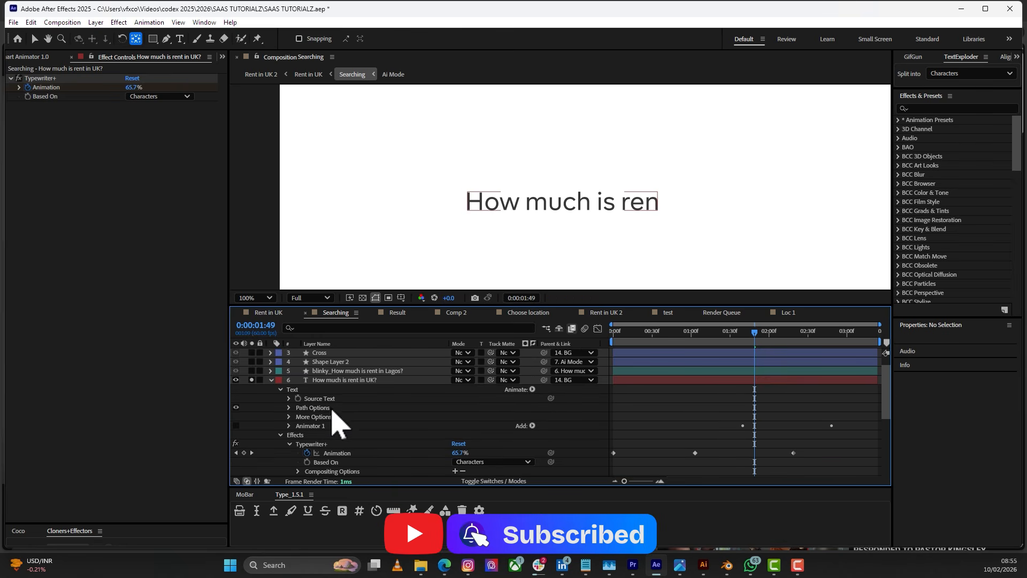
pyautogui.scroll(-2, 338, 420)
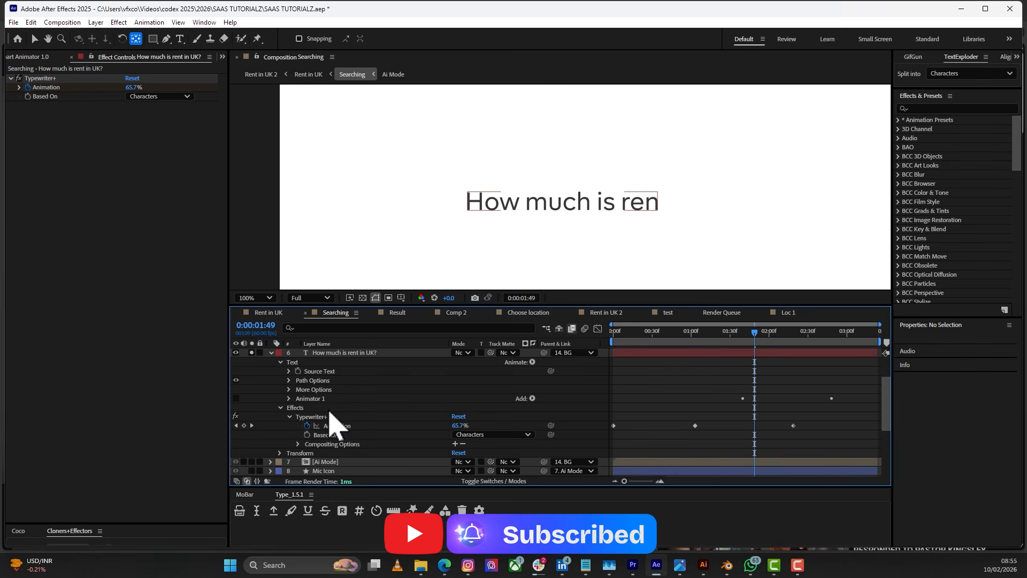
# - Add a second animator with an RGB Fill Color property to the query text layer
pyautogui.click(533, 362)
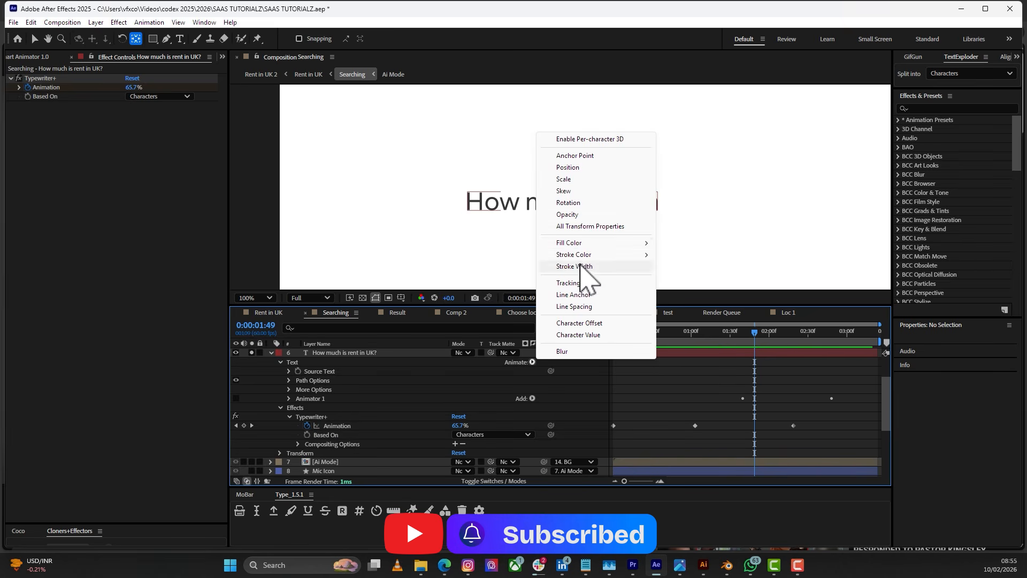
pyautogui.moveTo(588, 243)
pyautogui.click(688, 244)
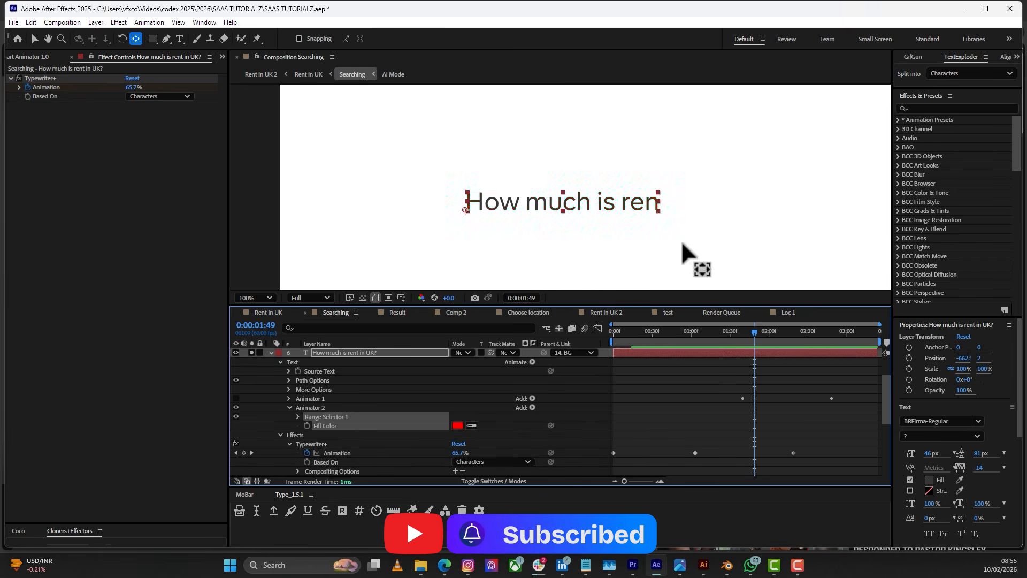
pyautogui.click(398, 399)
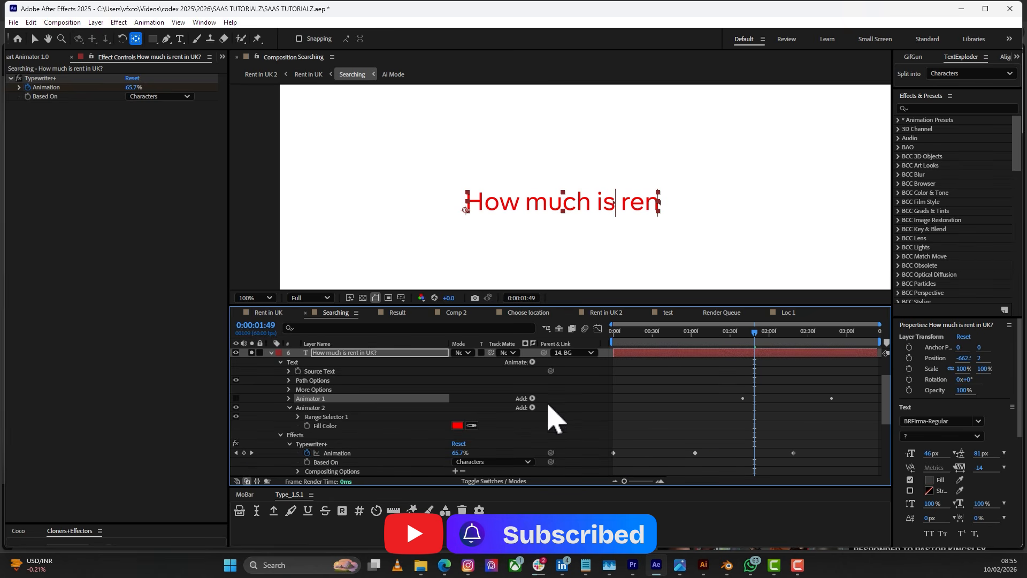
# - Check Animator 2's fill color on the query text at 0:00:01:05 and leave the color picker without changing it
pyautogui.click(335, 417)
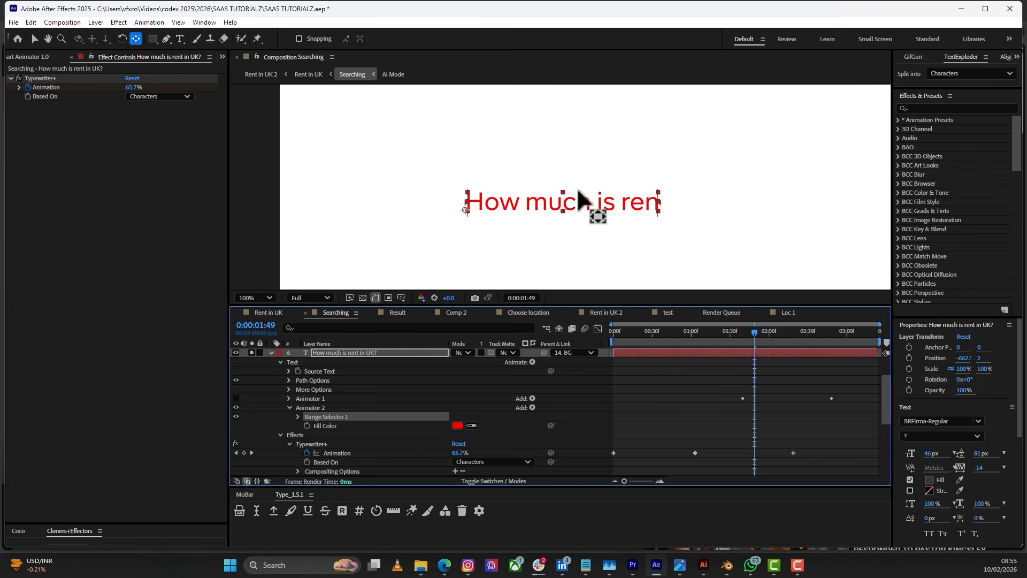
pyautogui.moveTo(741, 330); pyautogui.dragTo(698, 332)
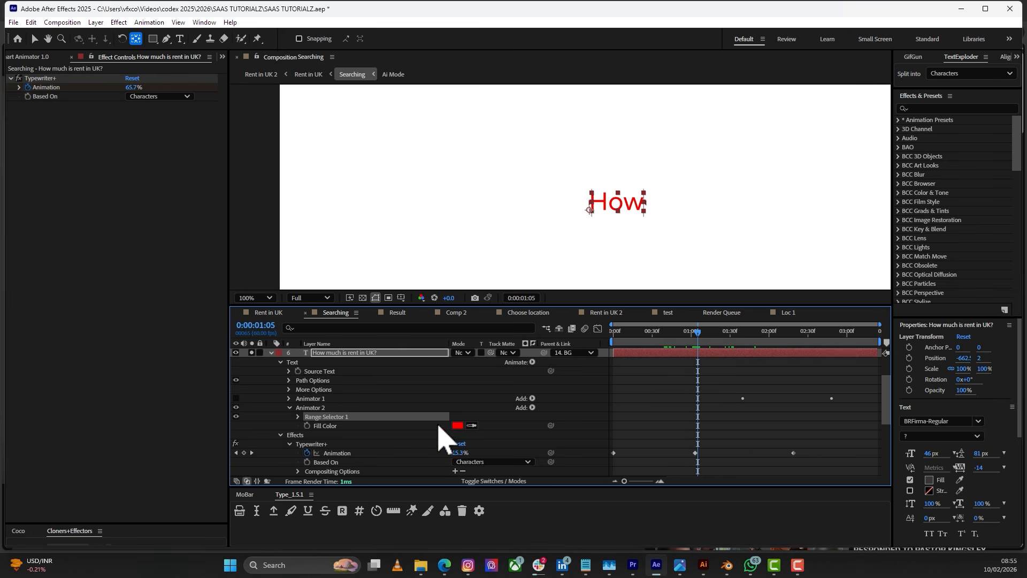
pyautogui.click(456, 425)
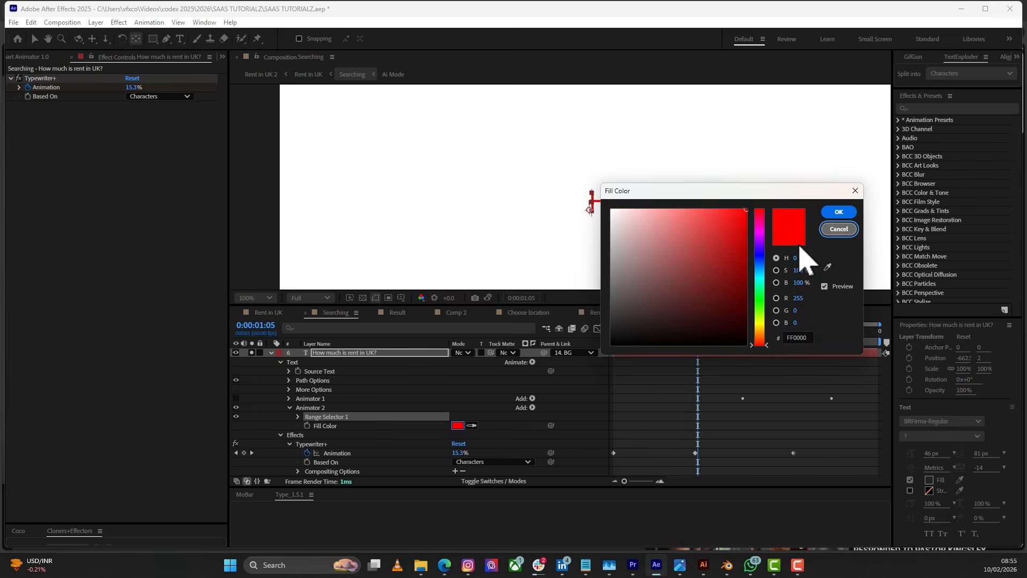
pyautogui.press('Escape')
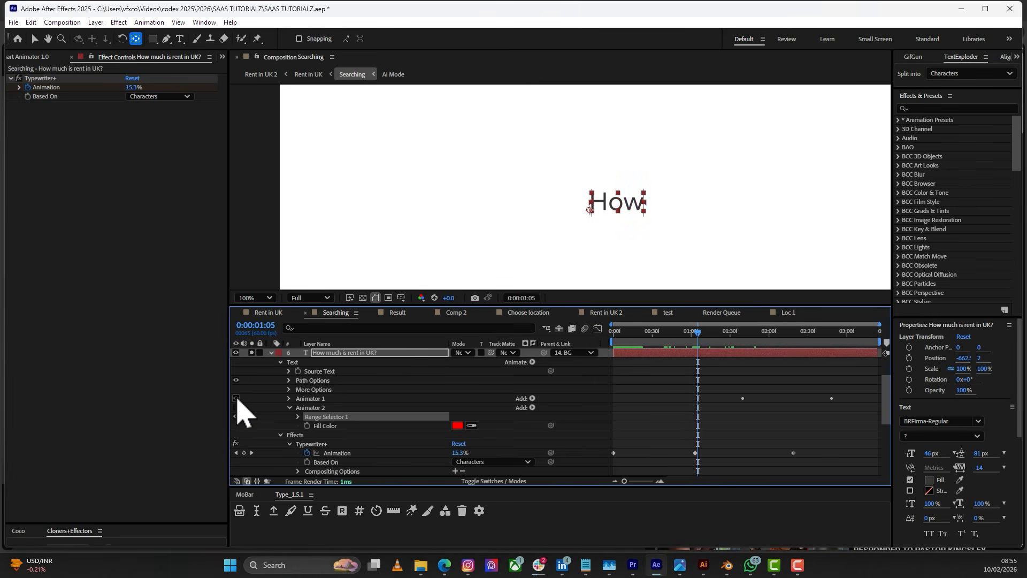
# - Temporarily enable Animator 1 in place of Animator 2, scrub to 0:00:01:23 to compare the text coloring, and switch back to Animator 2
pyautogui.click(236, 399)
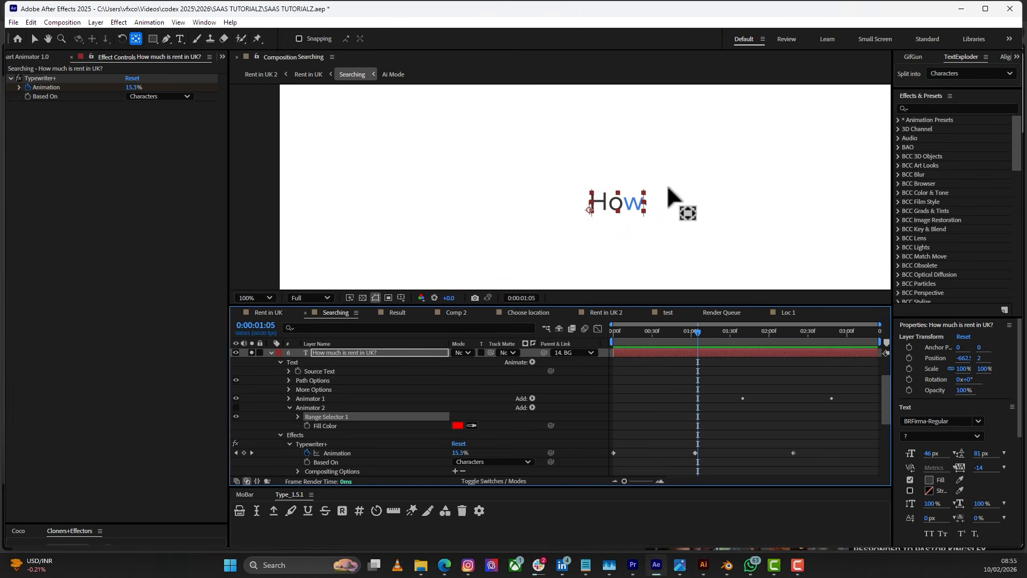
pyautogui.moveTo(705, 334)
pyautogui.mouseDown()
pyautogui.moveTo(740, 348)
pyautogui.moveTo(721, 340)
pyautogui.mouseUp()
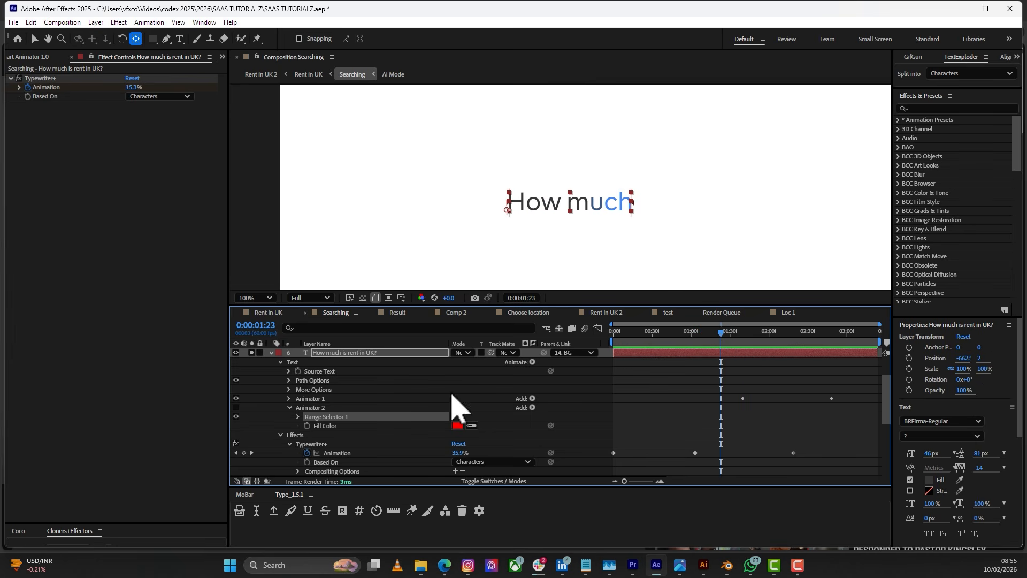
pyautogui.click(236, 399)
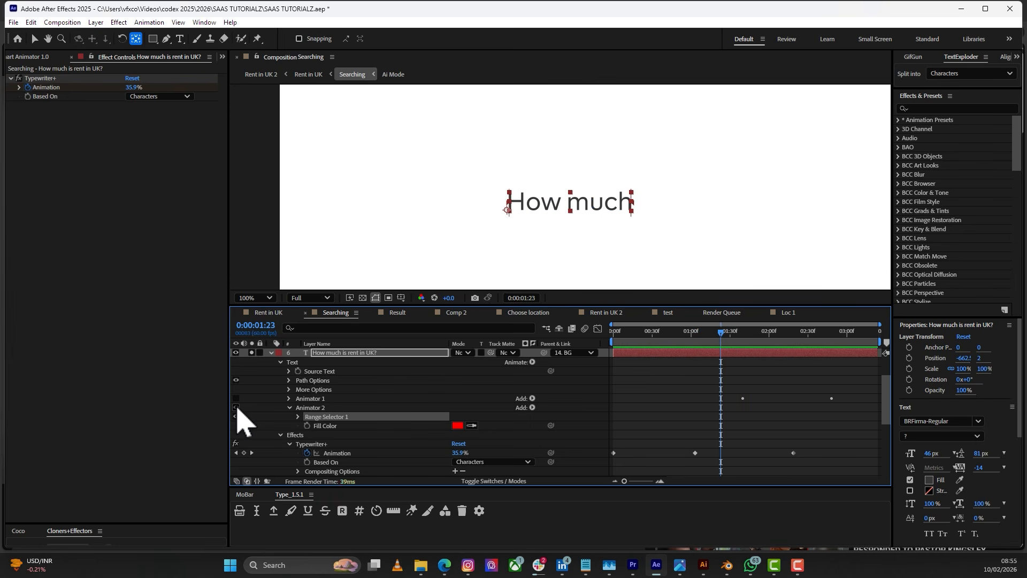
# - Raise the Start of Animator 2's range selector to about 70% so only the last typed letters take the red fill
pyautogui.click(298, 418)
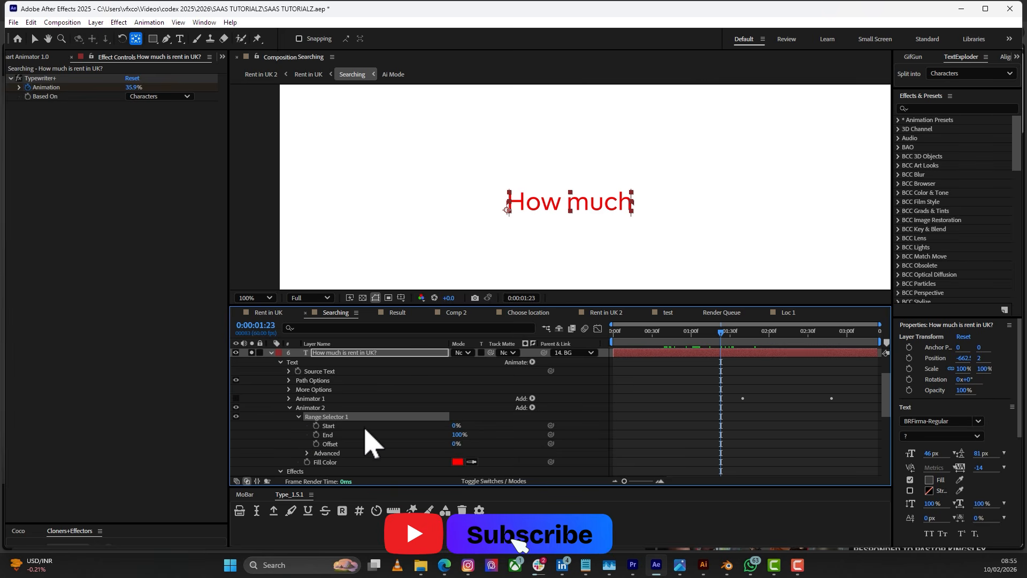
pyautogui.click(457, 426)
pyautogui.click(459, 432)
pyautogui.click(459, 426)
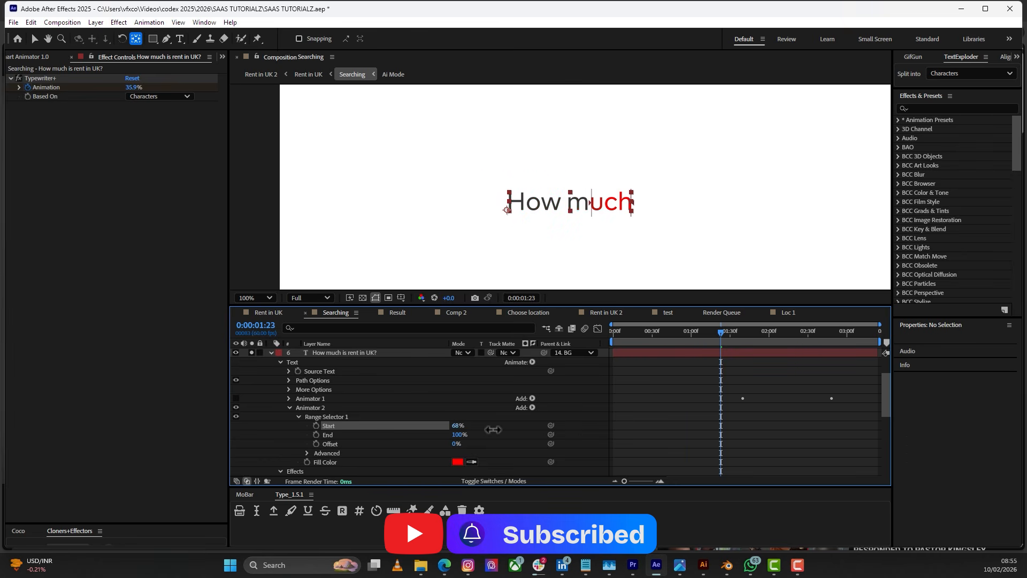
pyautogui.click(573, 206)
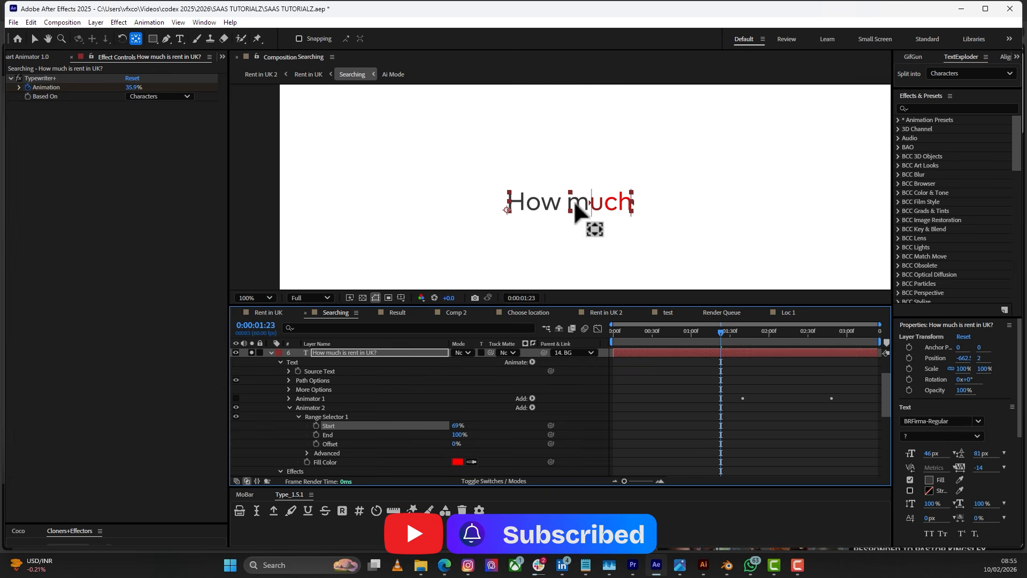
# - Keyframe Animator 2's range selector Offset at 0% on 0:00:01:42 and at 66% on 0:00:02:54
pyautogui.click(717, 334)
pyautogui.moveTo(718, 337); pyautogui.dragTo(740, 349)
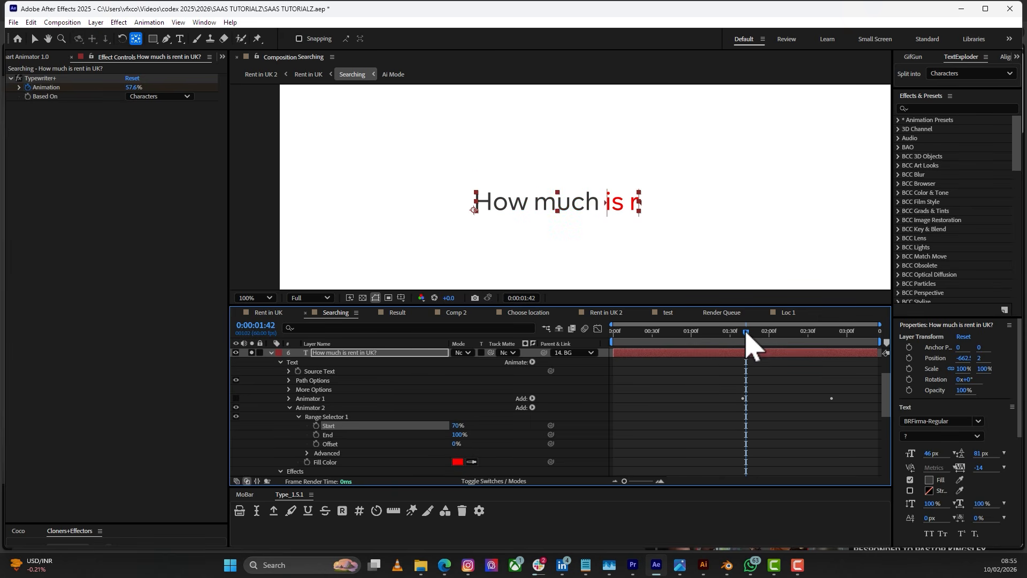
pyautogui.moveTo(747, 333); pyautogui.dragTo(746, 364)
pyautogui.click(316, 444)
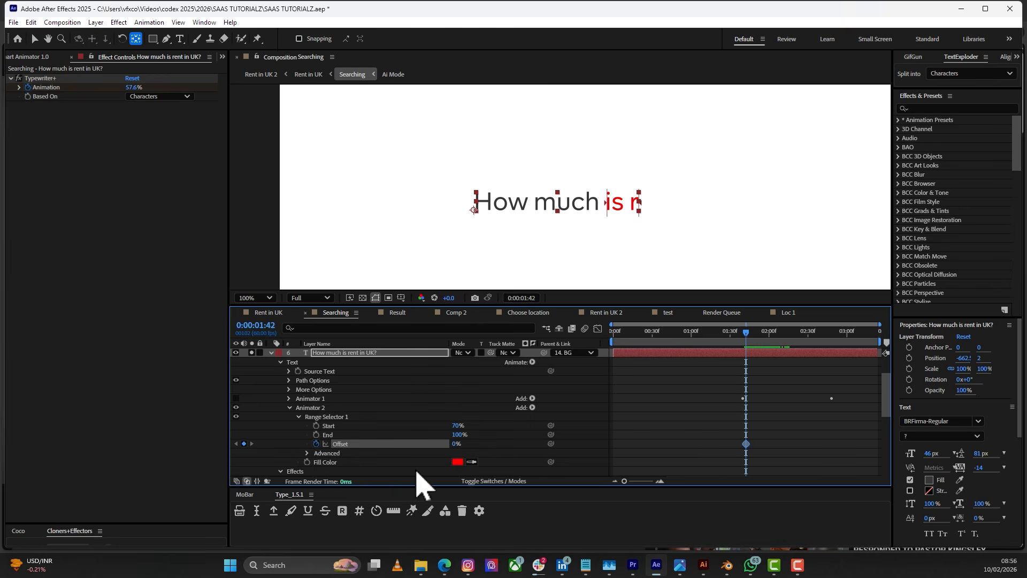
pyautogui.click(838, 338)
pyautogui.moveTo(840, 347); pyautogui.dragTo(841, 347)
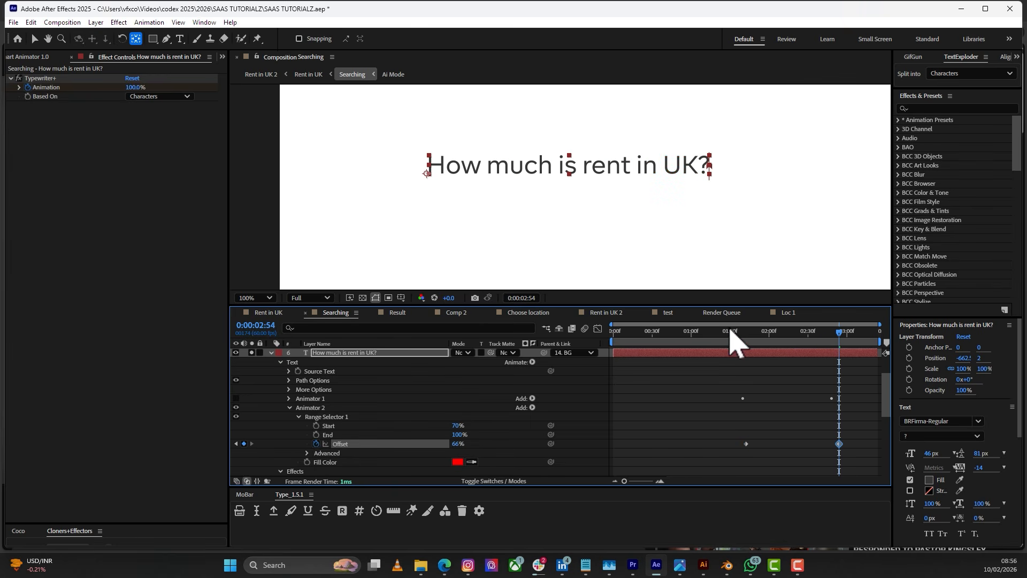
# - Scrub through the red color sweep and move Animator 2's first Offset keyframe to just before 0:00:02:00
pyautogui.moveTo(730, 330); pyautogui.dragTo(786, 351)
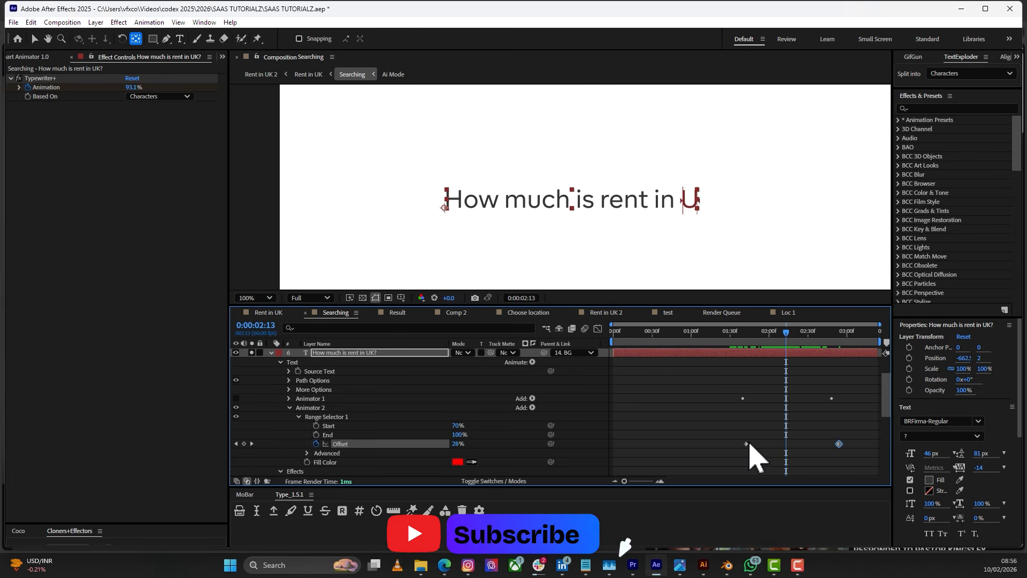
pyautogui.moveTo(747, 444); pyautogui.dragTo(761, 443)
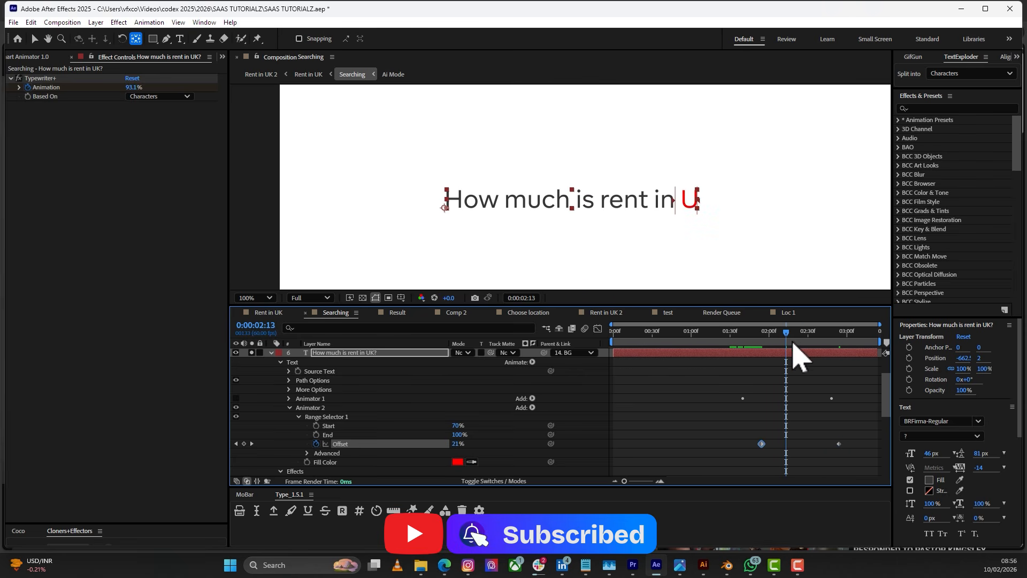
pyautogui.press('j')
# - Delete Animator 2 from the query text layer and re-enable Animator 1
pyautogui.click(319, 408)
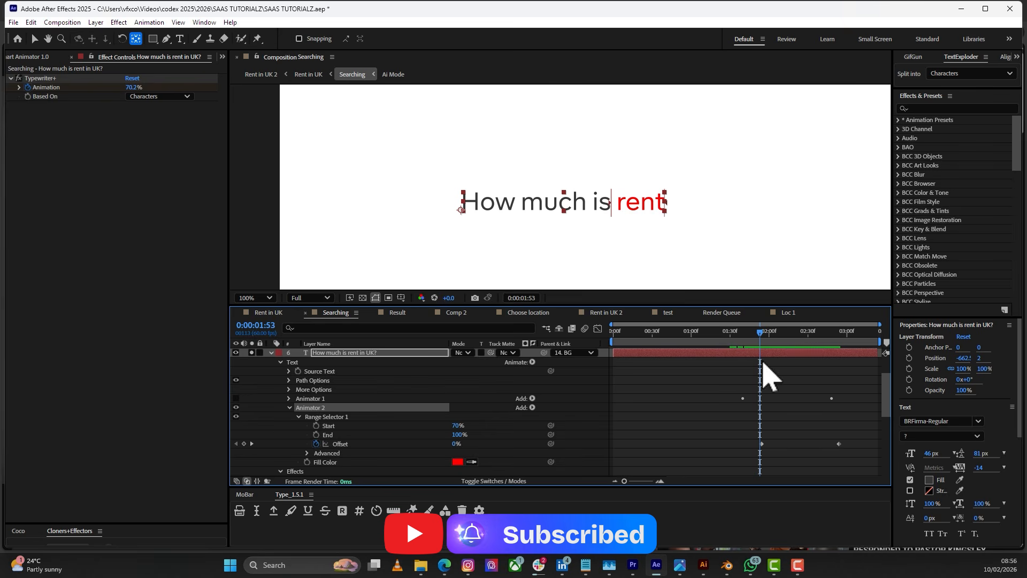
pyautogui.press('Delete')
pyautogui.click(236, 399)
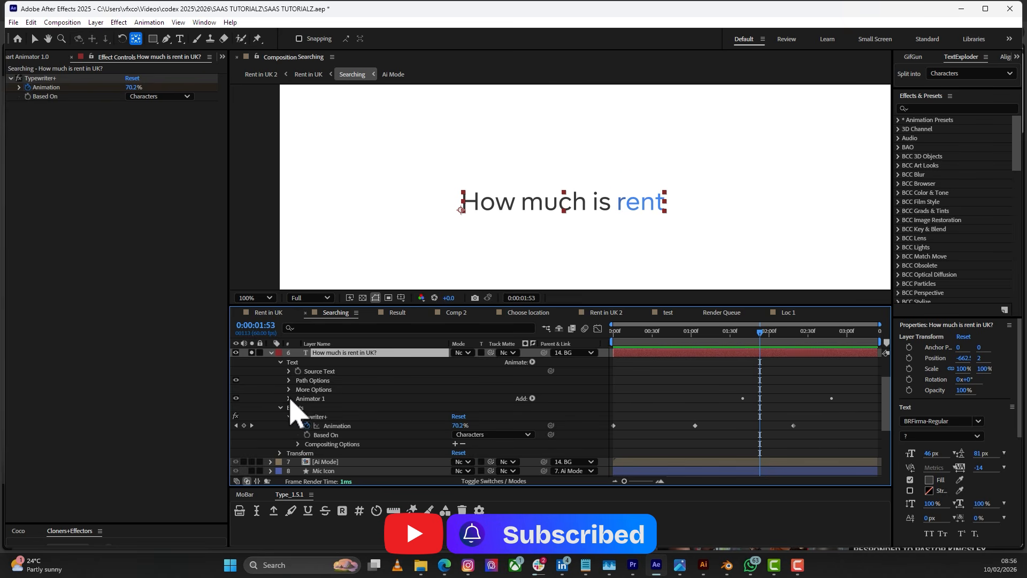
# - Review Animator 1's range selector values and Offset keyframes, collapse it, and return to 0:00:01:49
pyautogui.click(290, 399)
pyautogui.click(340, 435)
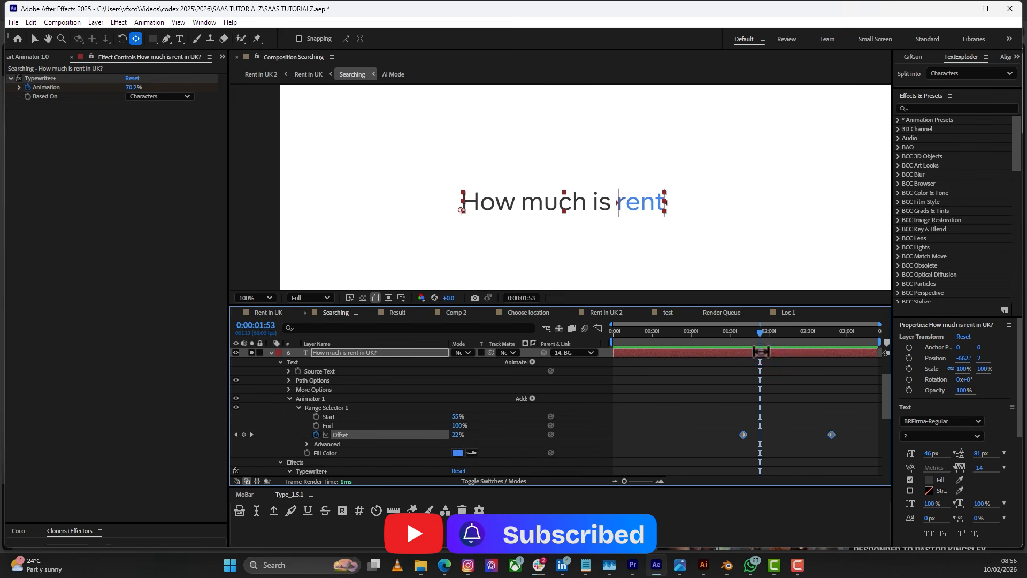
pyautogui.moveTo(761, 352); pyautogui.dragTo(827, 356)
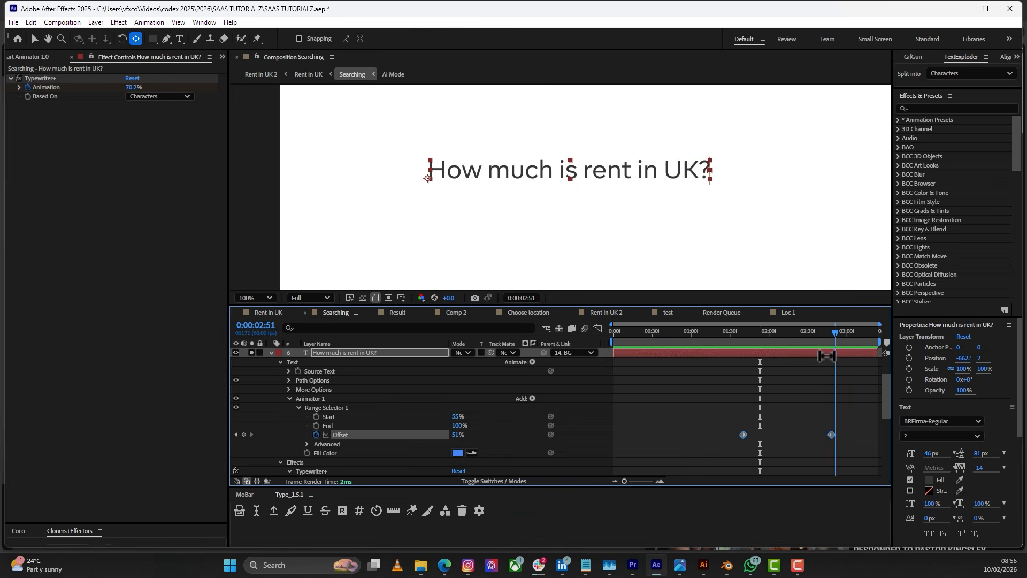
pyautogui.click(815, 415)
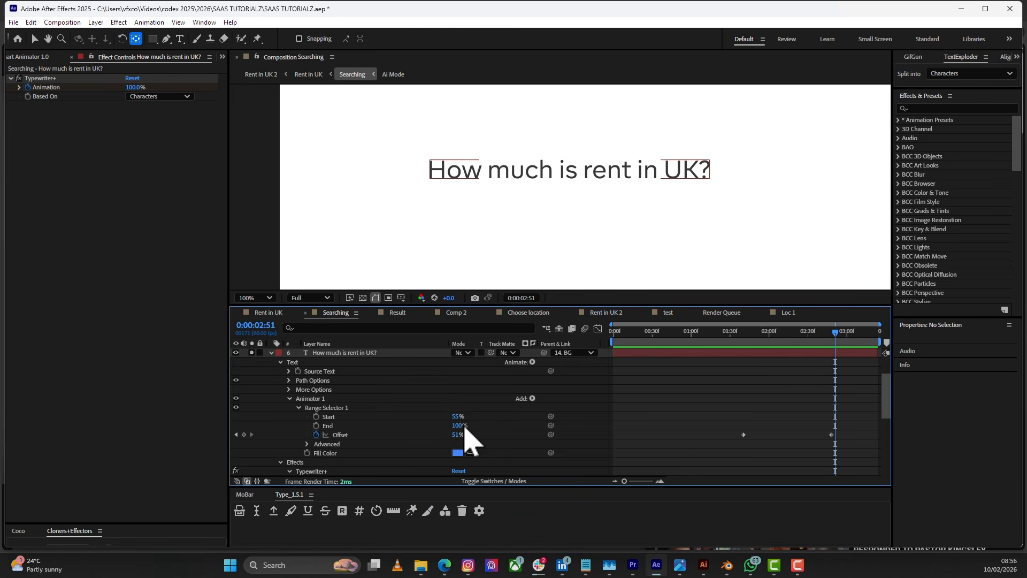
pyautogui.click(289, 399)
pyautogui.click(754, 337)
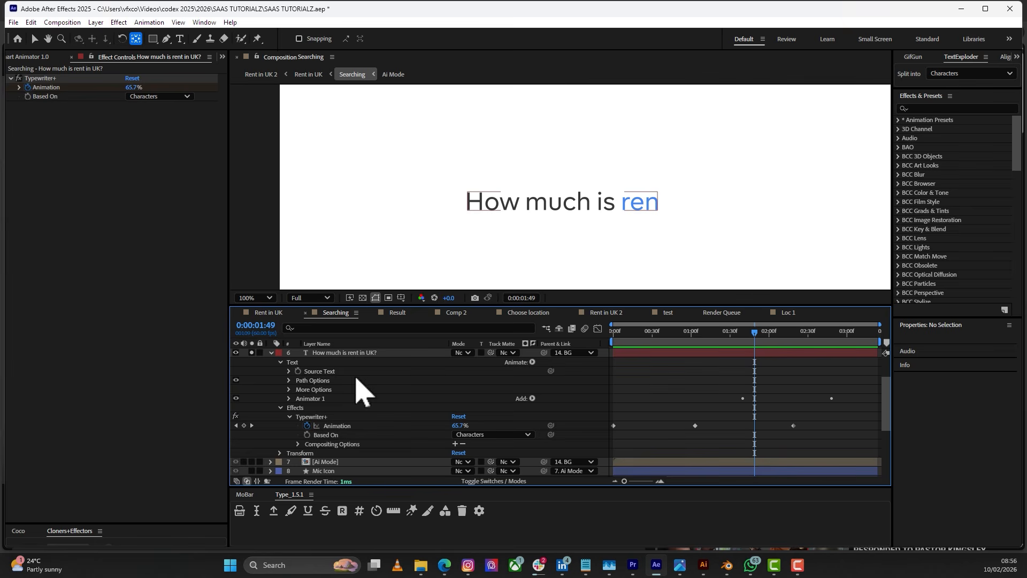
# - Collapse the query text layer and turn off its solo to show the whole composition at 50% magnification
pyautogui.click(272, 353)
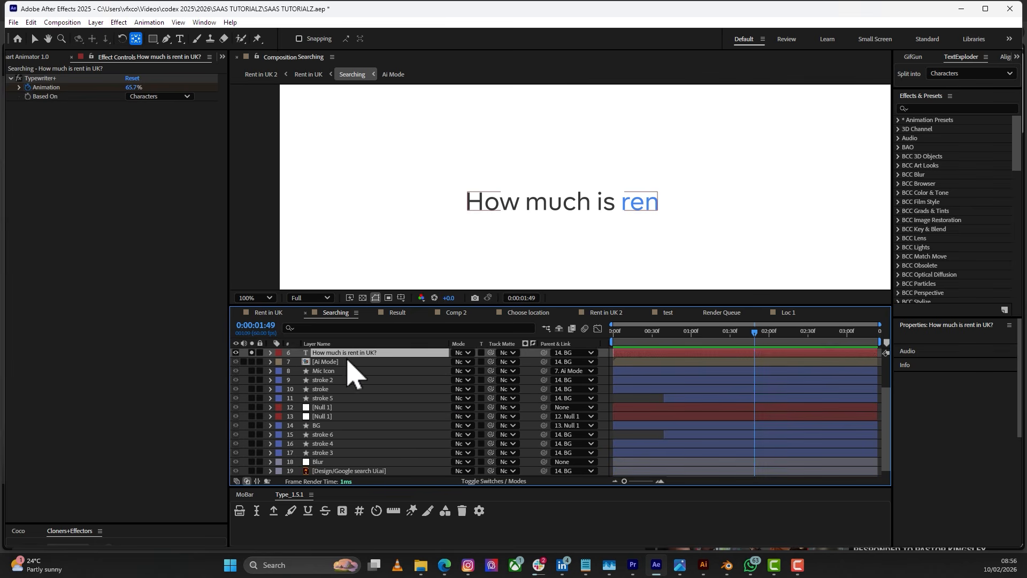
pyautogui.click(348, 378)
pyautogui.moveTo(714, 335); pyautogui.dragTo(733, 360)
pyautogui.scroll(-2, 567, 226)
pyautogui.press('v')
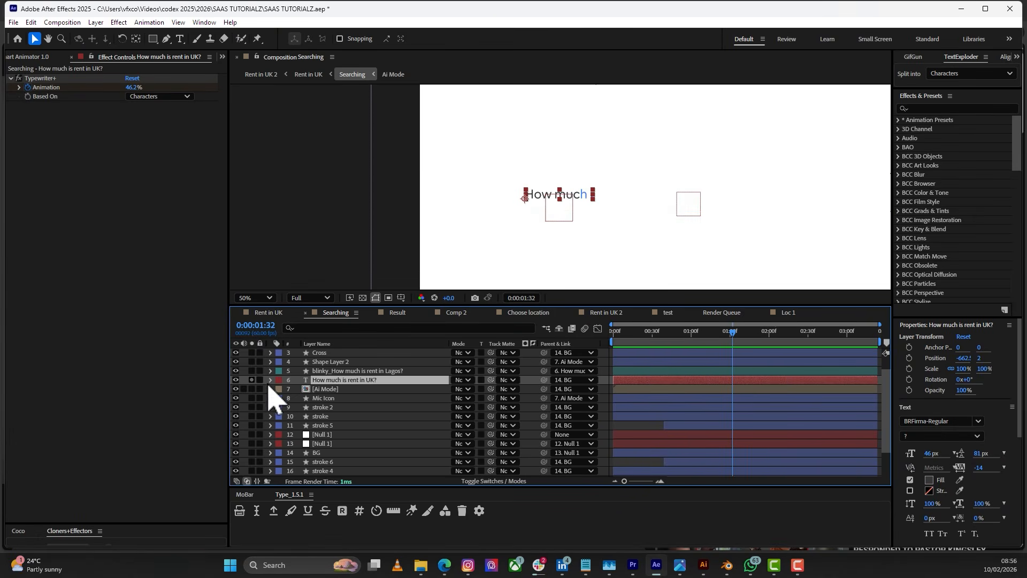
# - Examine the search bar in a temporarily taller composition view while scrubbing from 0:00:00:32 to 0:00:00:48
pyautogui.moveTo(658, 348)
pyautogui.mouseDown()
pyautogui.moveTo(729, 363)
pyautogui.moveTo(711, 374)
pyautogui.moveTo(670, 339)
pyautogui.moveTo(658, 348)
pyautogui.mouseUp()
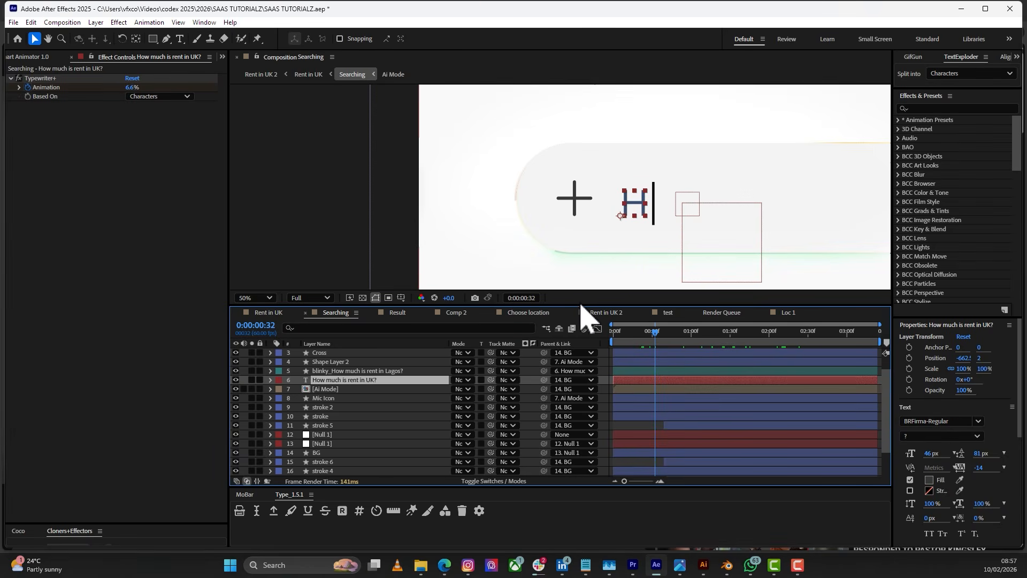
pyautogui.moveTo(583, 305); pyautogui.dragTo(583, 358)
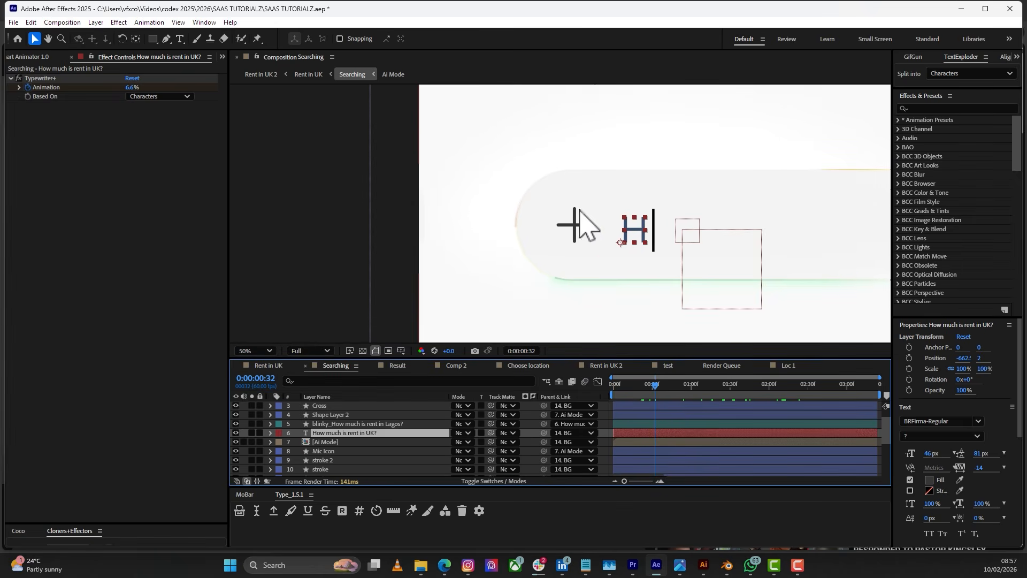
pyautogui.click(669, 385)
pyautogui.moveTo(673, 389); pyautogui.dragTo(676, 420)
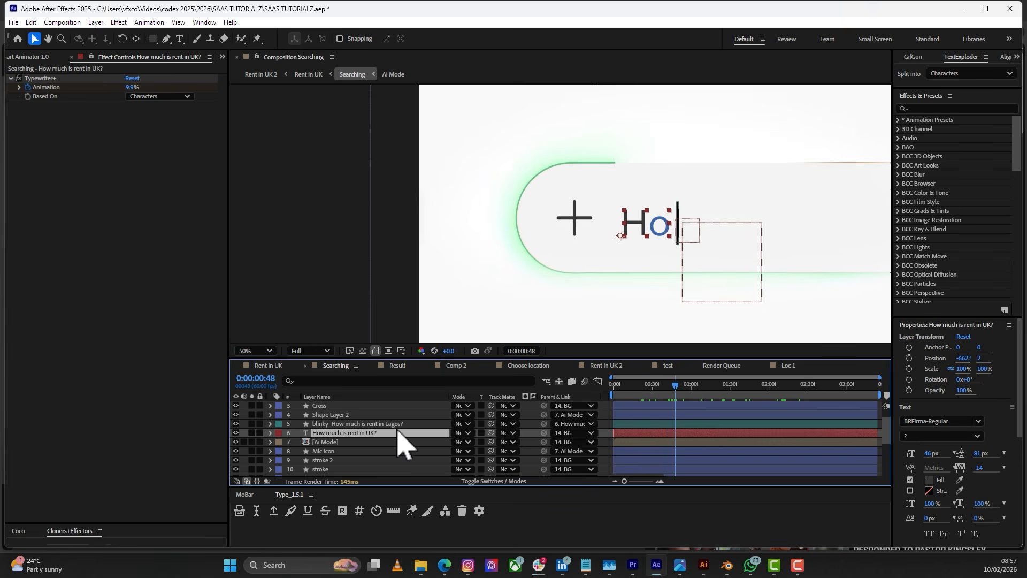
pyautogui.moveTo(417, 358); pyautogui.dragTo(412, 309)
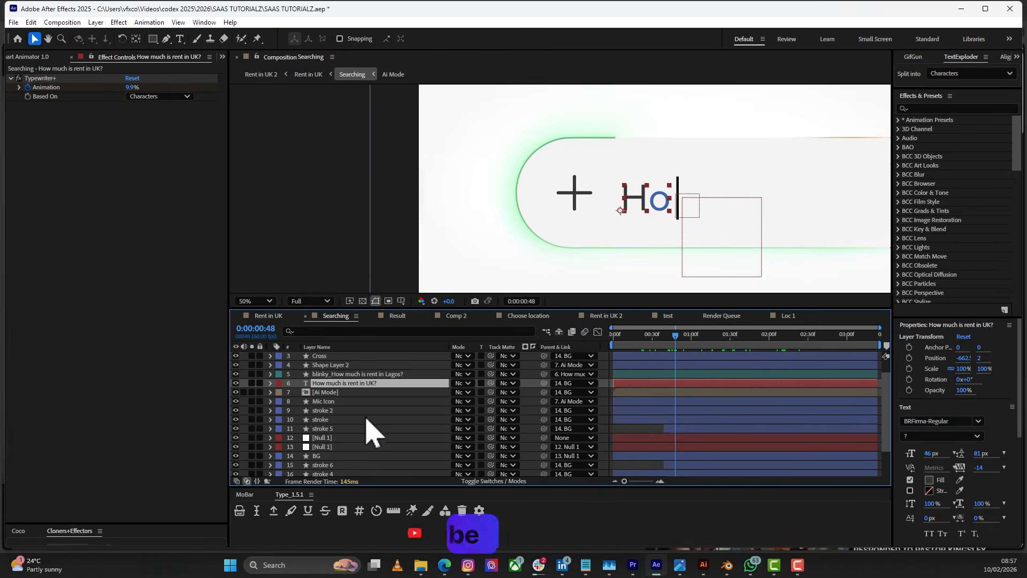
# - Reveal the keyframed properties of both Null 1 layers and select the one on layer 13
pyautogui.click(343, 438)
pyautogui.keyDown('shift'); pyautogui.click(328, 448); pyautogui.keyUp('shift')
pyautogui.scroll(-3, 374, 418)
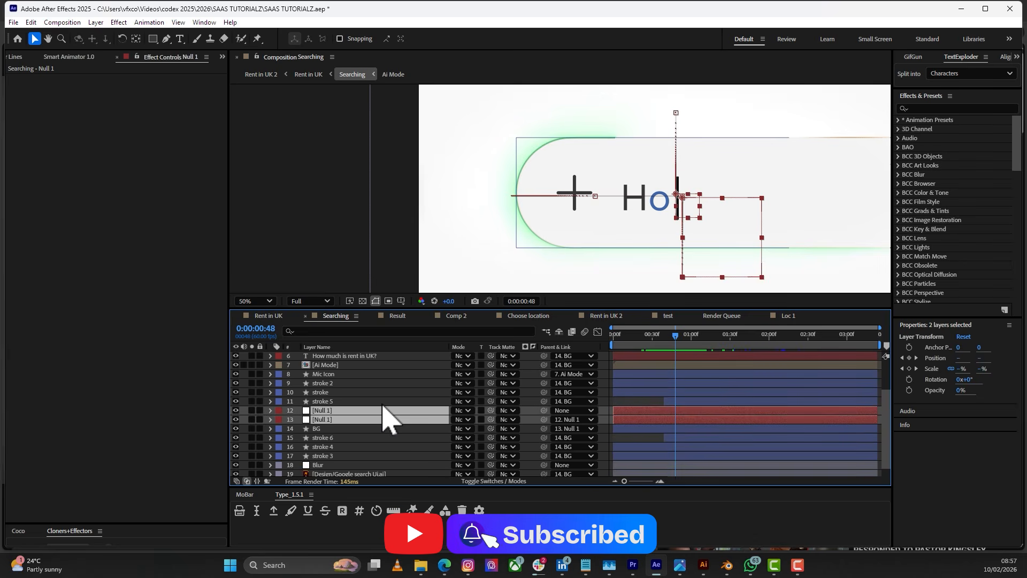
pyautogui.press('u')
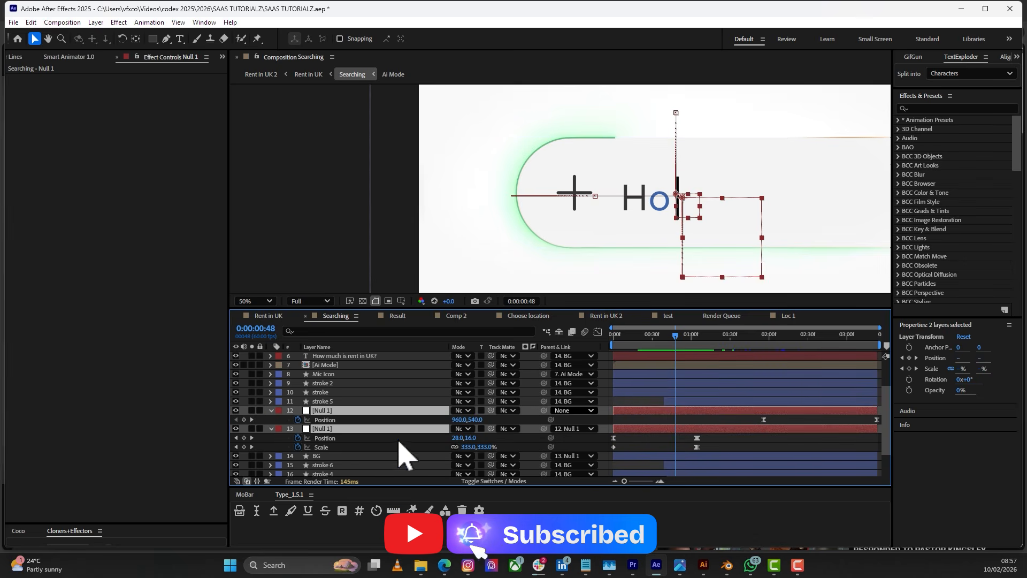
pyautogui.click(355, 431)
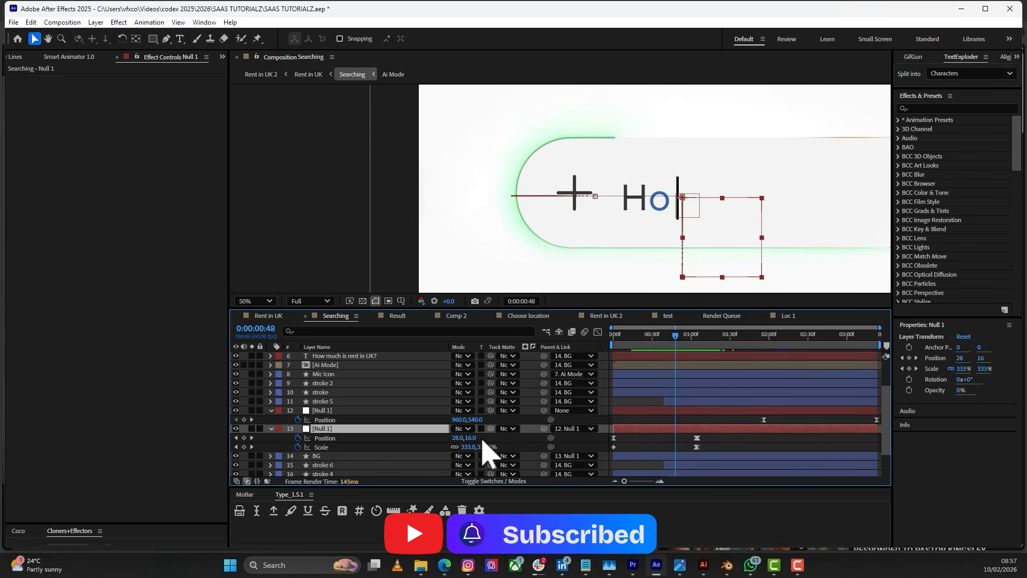
# - Try moving the layer 13 null horizontally at 0:00:00:48, and undo the position changes
pyautogui.moveTo(458, 438); pyautogui.dragTo(736, 270)
pyautogui.moveTo(759, 223); pyautogui.dragTo(698, 213)
pyautogui.hotkey('ctrl', 'z')
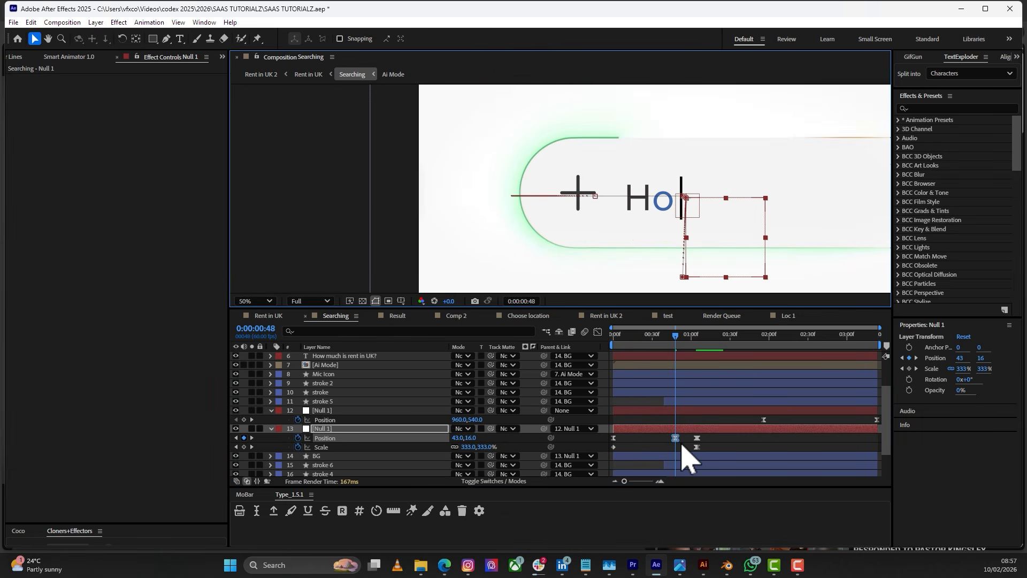
pyautogui.hotkey('ctrl', 'z')
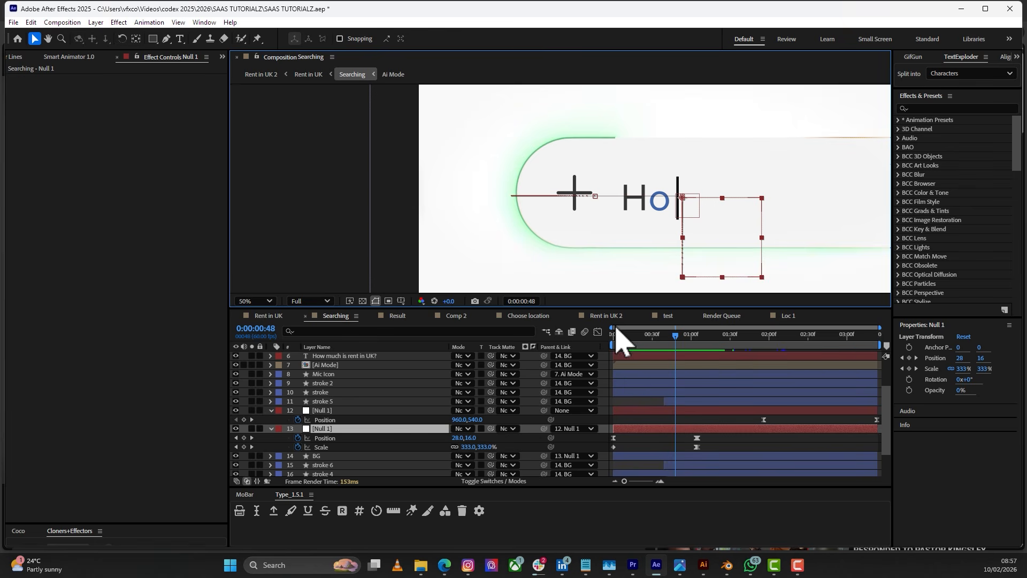
# - Go to 0:00:00:00 on a closer timeline and select the Position keyframes of the layer 13 null
pyautogui.click(661, 481)
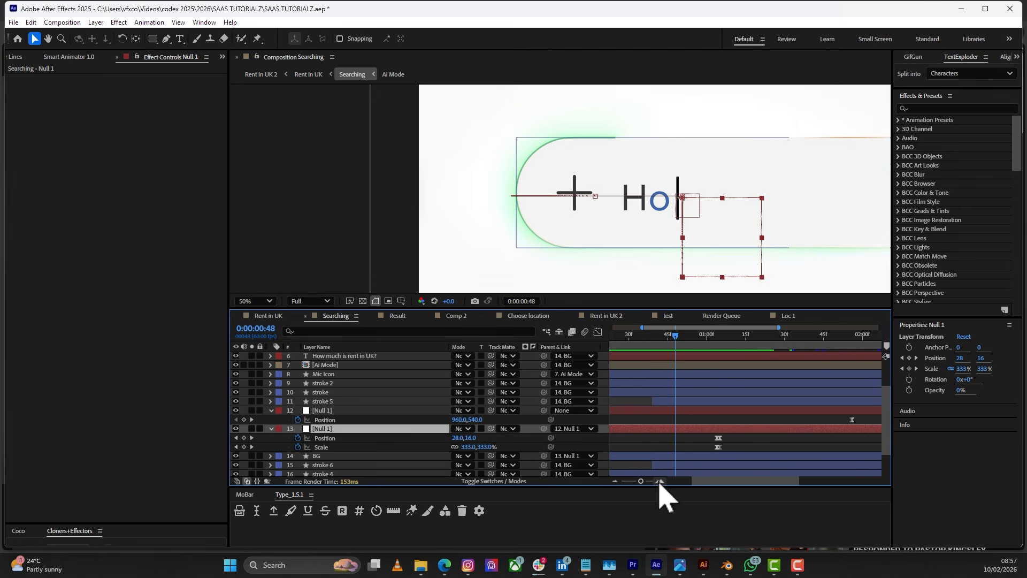
pyautogui.moveTo(672, 338); pyautogui.dragTo(588, 353)
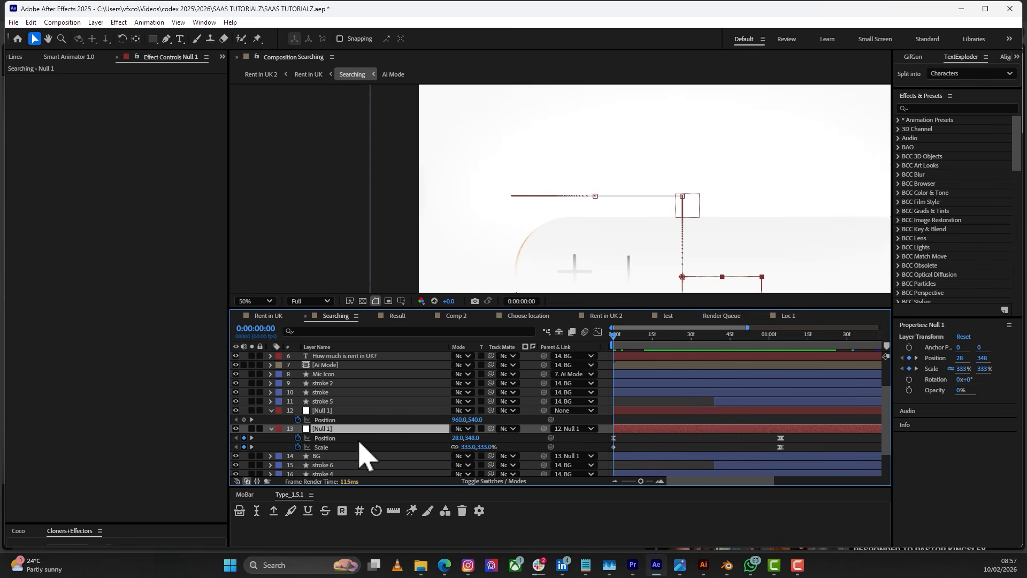
pyautogui.click(336, 438)
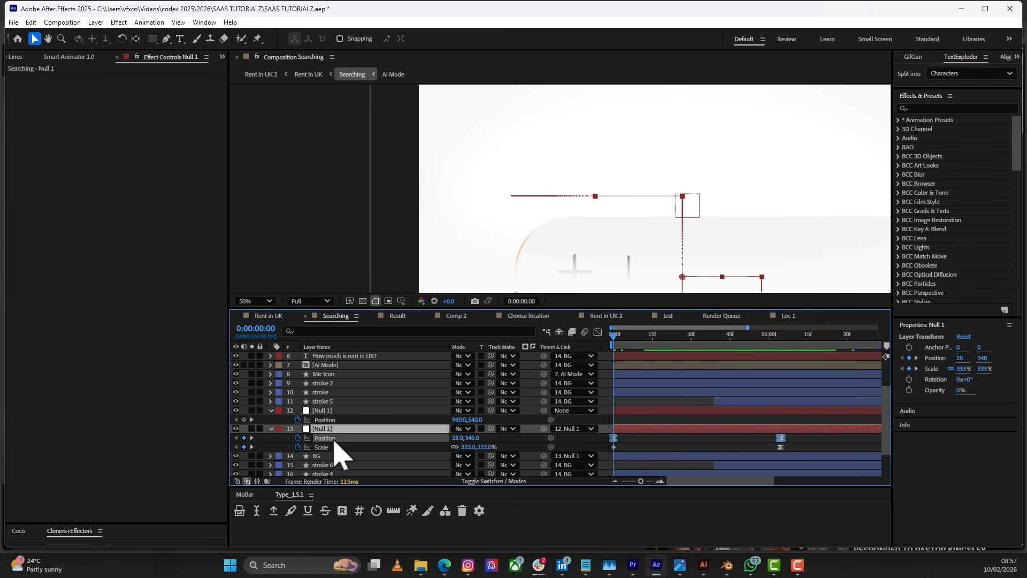
# - Examine the Position speed graph of the layer 13 null around its starting keyframe while checking the opening frames
pyautogui.click(599, 332)
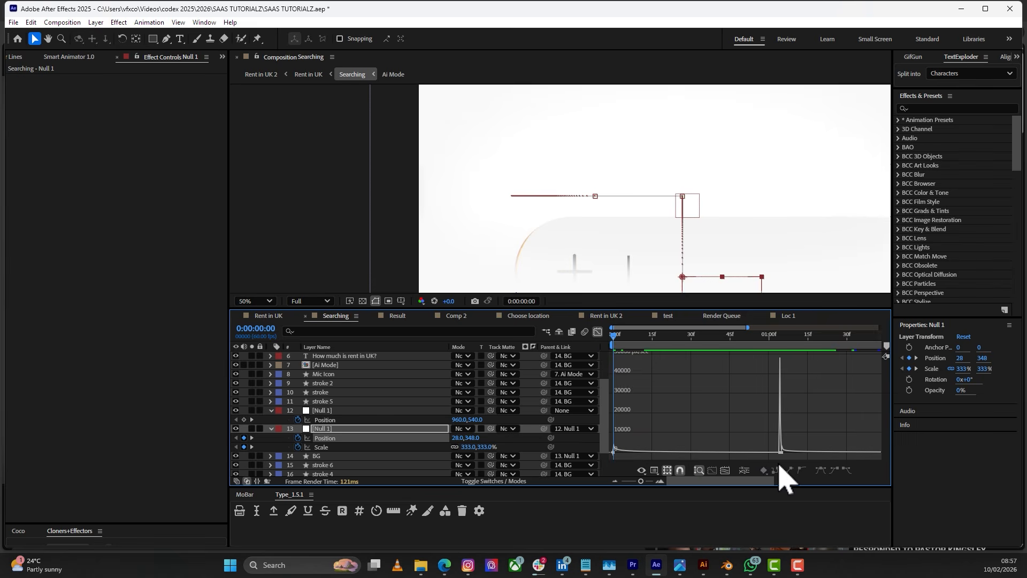
pyautogui.click(660, 481)
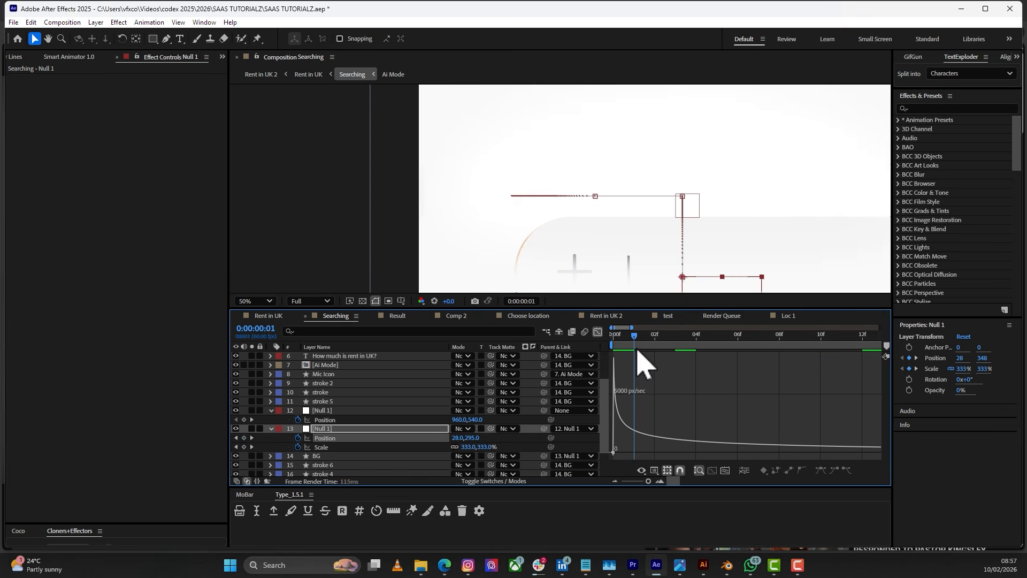
pyautogui.scroll(-4, 624, 179)
pyautogui.scroll(2, 582, 208)
pyautogui.hotkey('ctrl', 'shift', 'h')
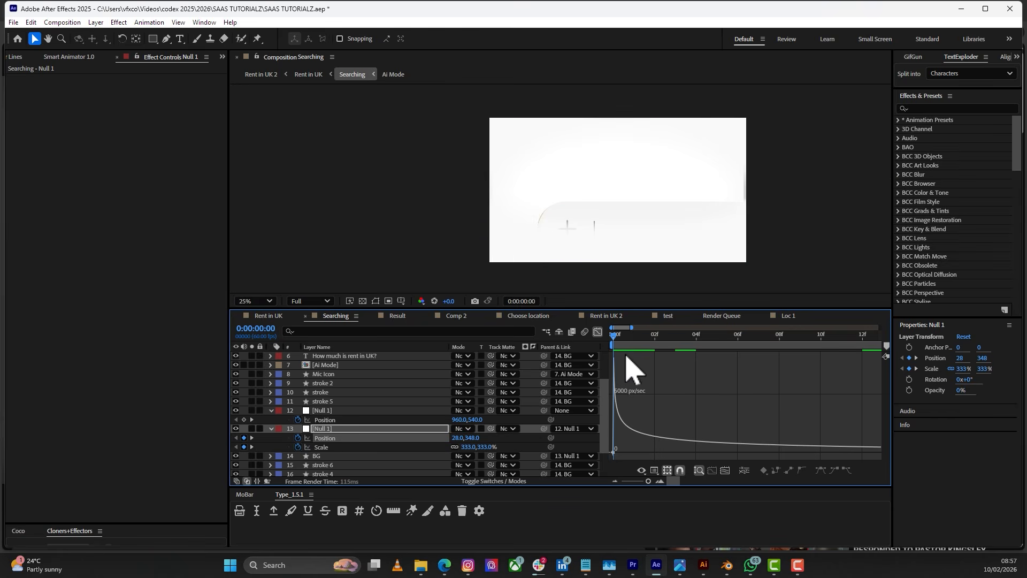
pyautogui.hotkey('ctrl', 'shift', 'h')
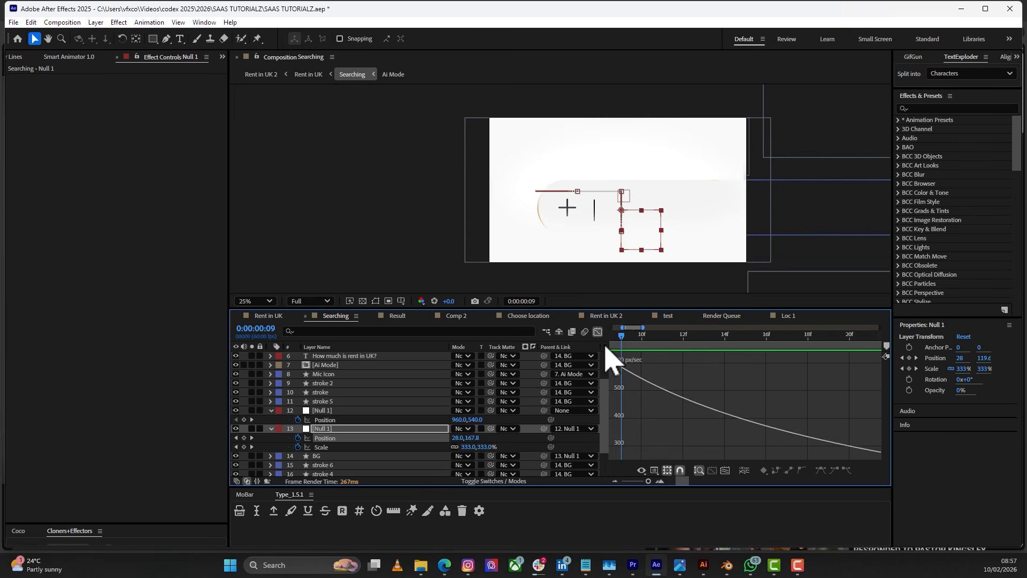
pyautogui.click(615, 480)
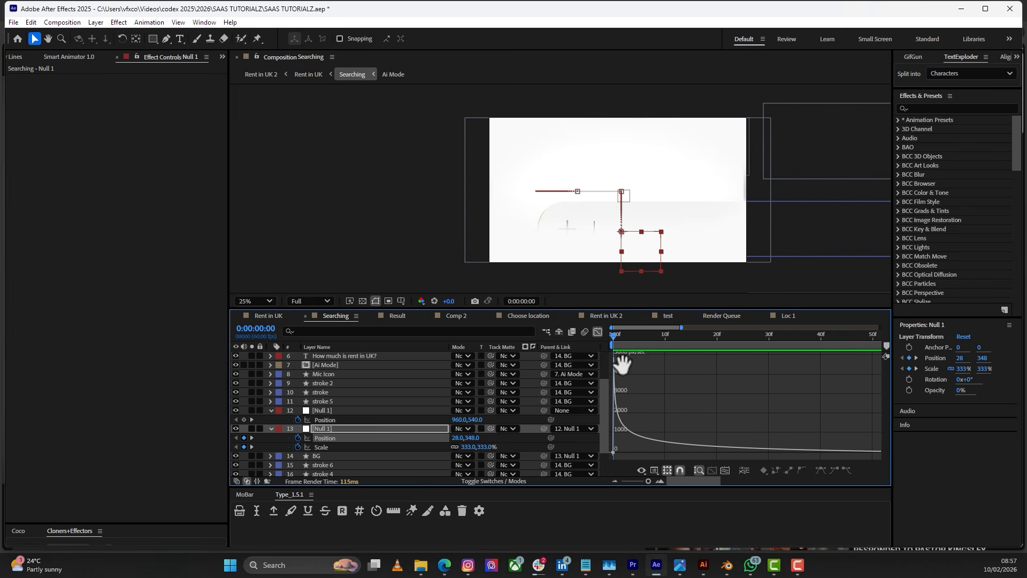
# - Preview the search bar's opening movement from 0:00:00:00 and close the speed graph
pyautogui.press('space')
pyautogui.press('space')
pyautogui.press('space')
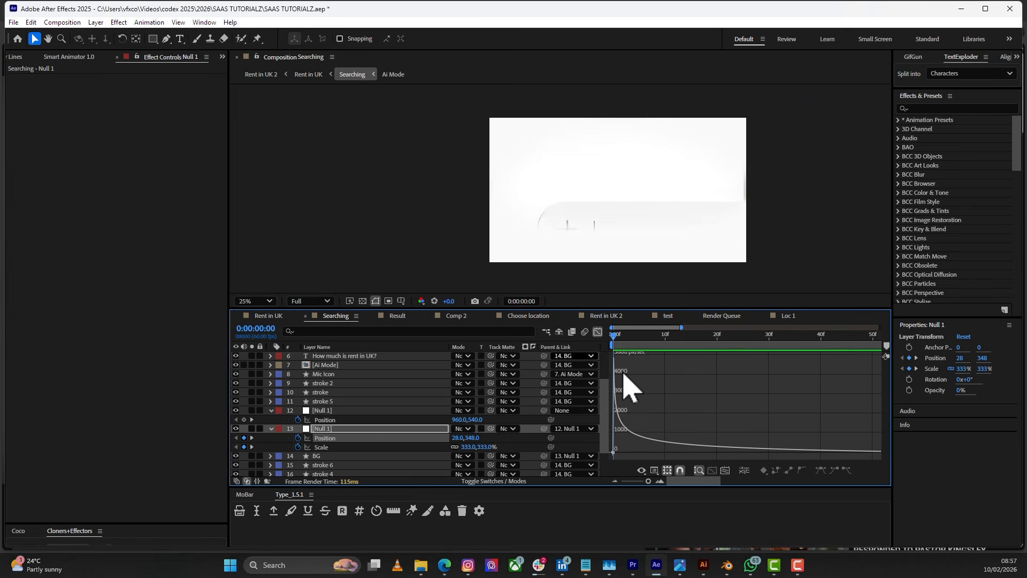
pyautogui.press('space')
pyautogui.click(598, 332)
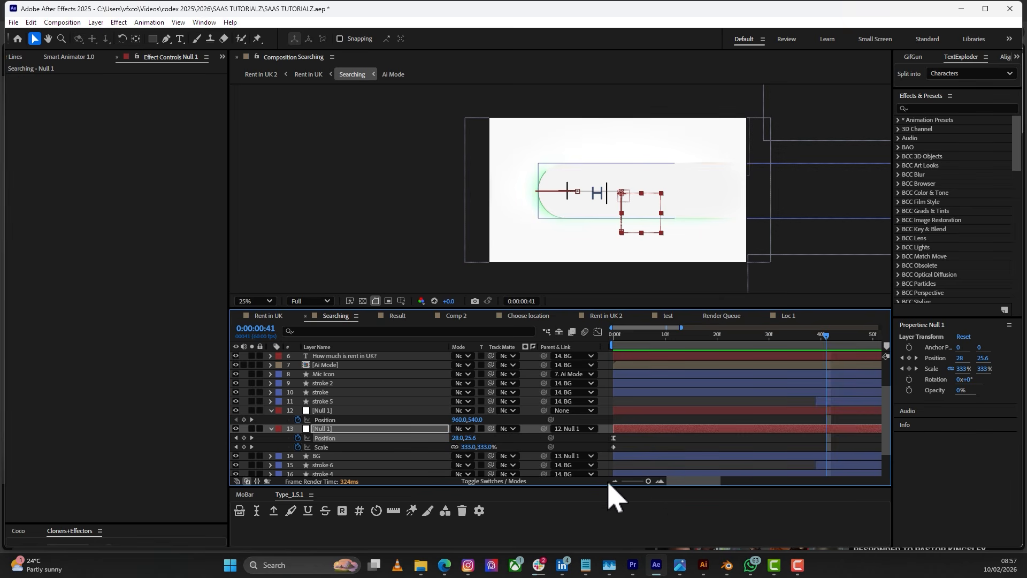
# - Go to 0:00:01:04 on a closer timeline where the null's Position and Scale keyframes sit side by side
pyautogui.click(615, 481)
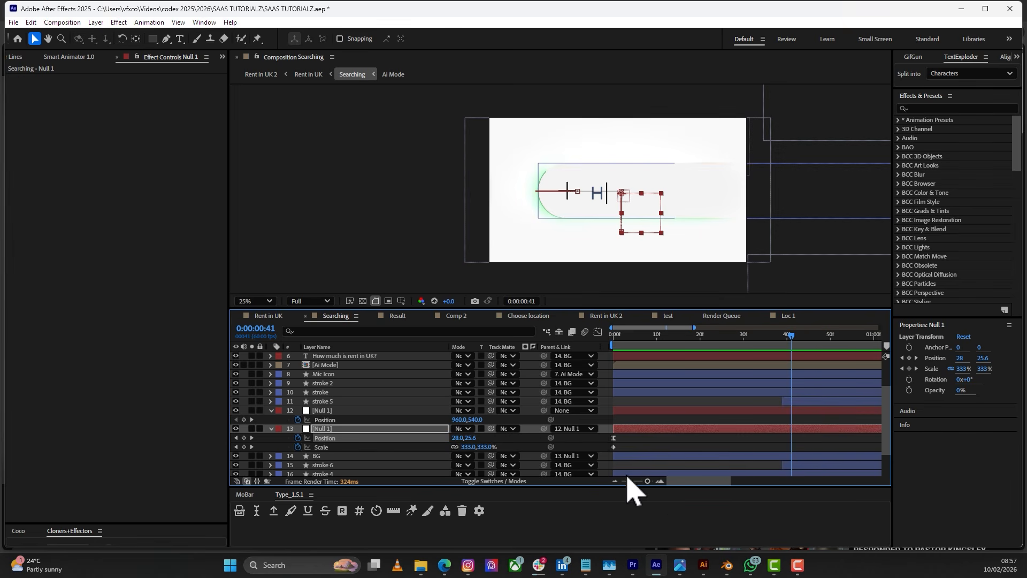
pyautogui.click(615, 481)
pyautogui.click(615, 481)
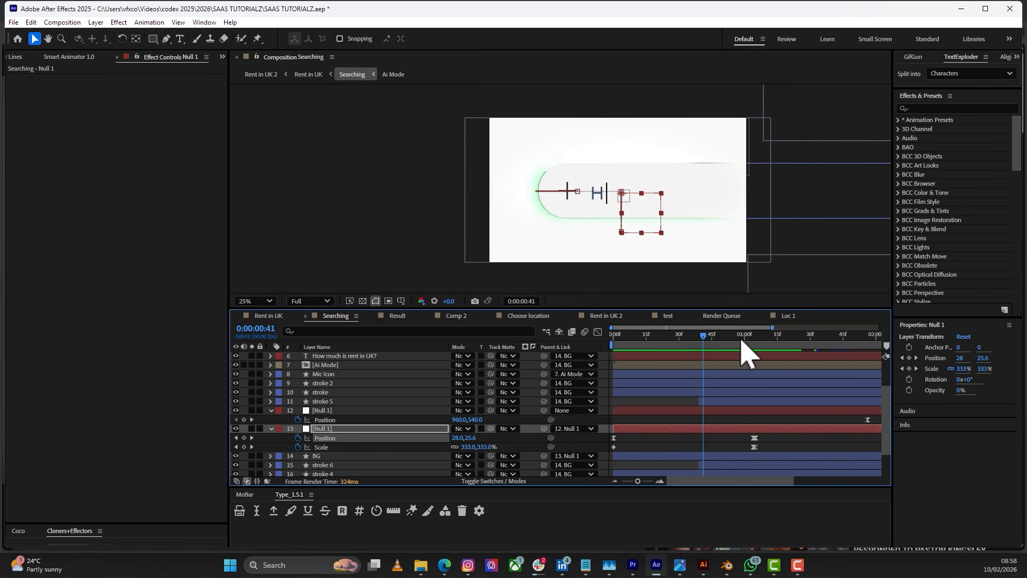
pyautogui.moveTo(741, 340)
pyautogui.mouseDown()
pyautogui.moveTo(767, 355)
pyautogui.moveTo(742, 353)
pyautogui.mouseUp()
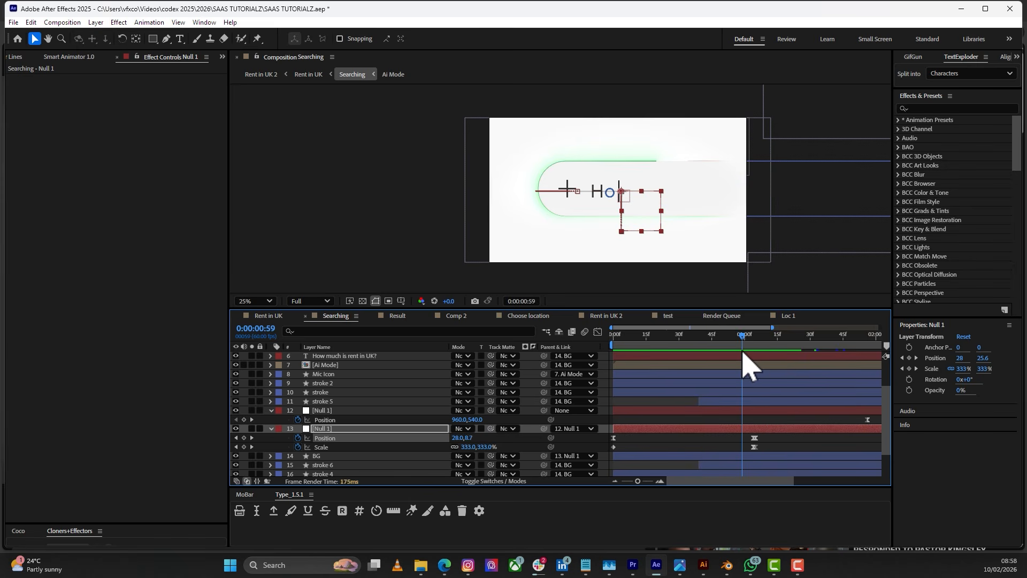
pyautogui.click(660, 480)
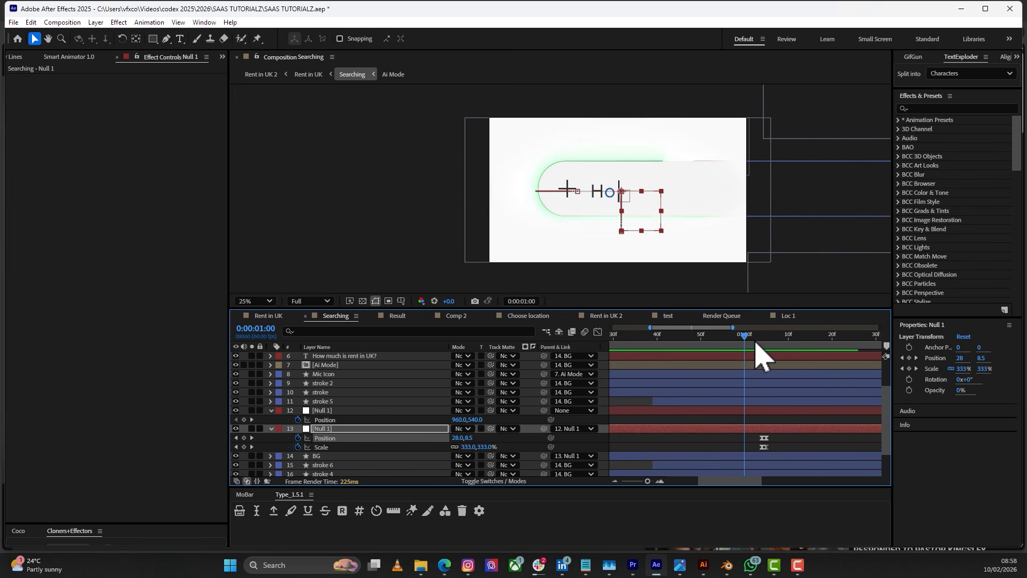
pyautogui.moveTo(756, 342); pyautogui.dragTo(760, 344)
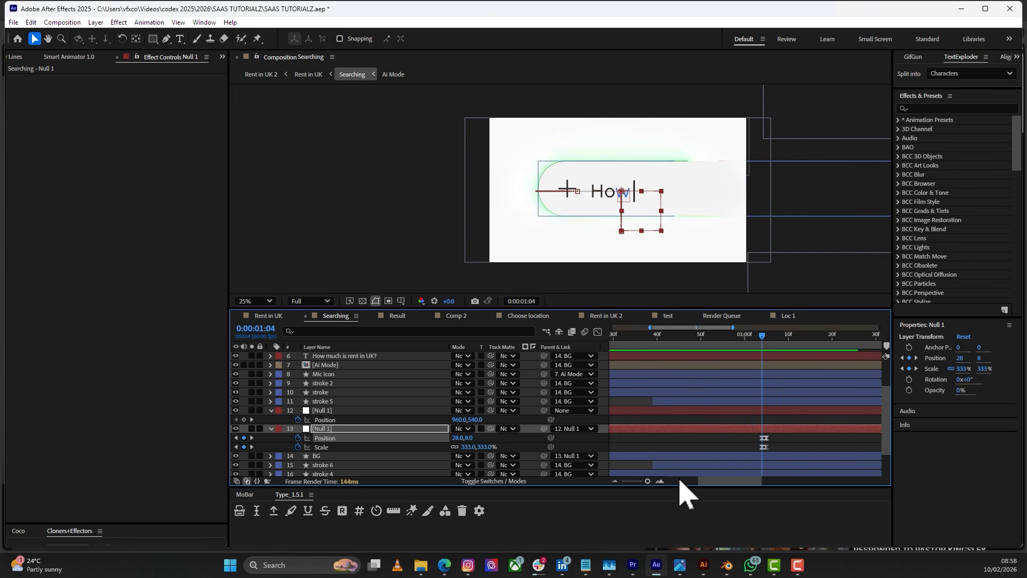
pyautogui.press('=')
pyautogui.press('=')
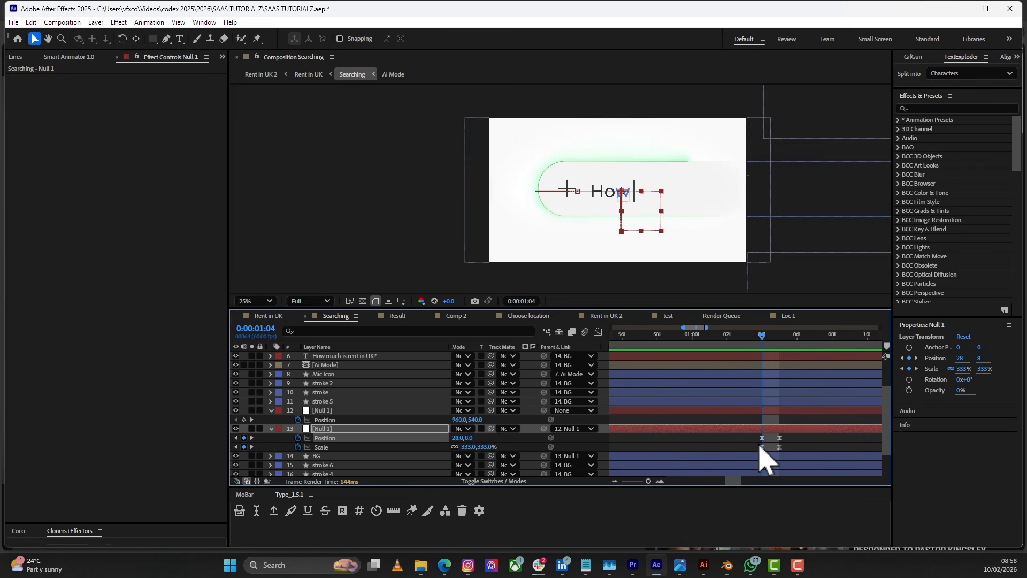
# - Select the null's Scale keyframe at 0:00:01:04 and compare that frame with 0:00:01:05
pyautogui.click(762, 447)
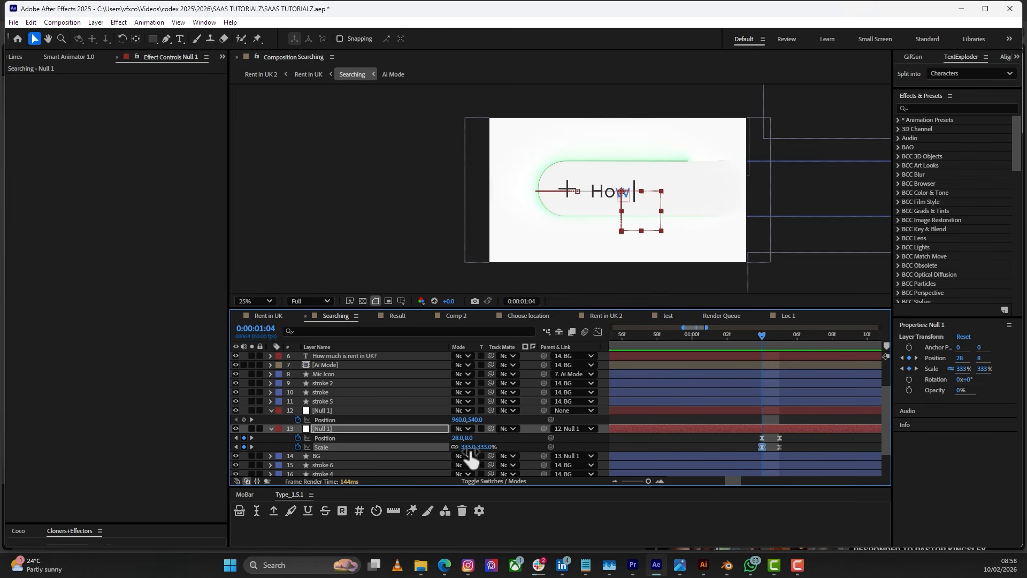
pyautogui.moveTo(457, 451)
pyautogui.mouseDown()
pyautogui.moveTo(444, 466)
pyautogui.moveTo(476, 455)
pyautogui.moveTo(466, 453)
pyautogui.mouseUp()
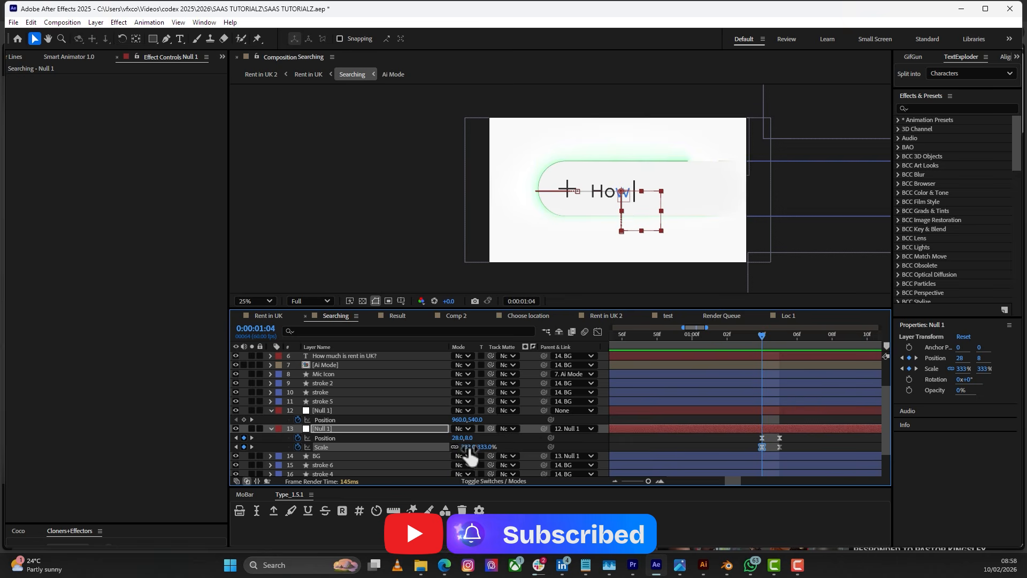
pyautogui.moveTo(750, 338); pyautogui.dragTo(758, 346)
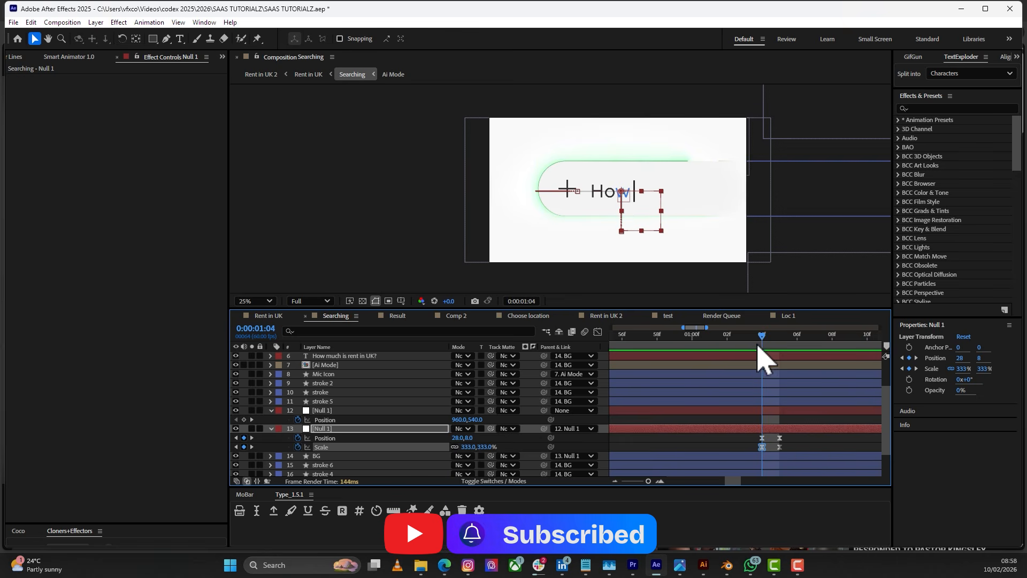
pyautogui.press('pagedown')
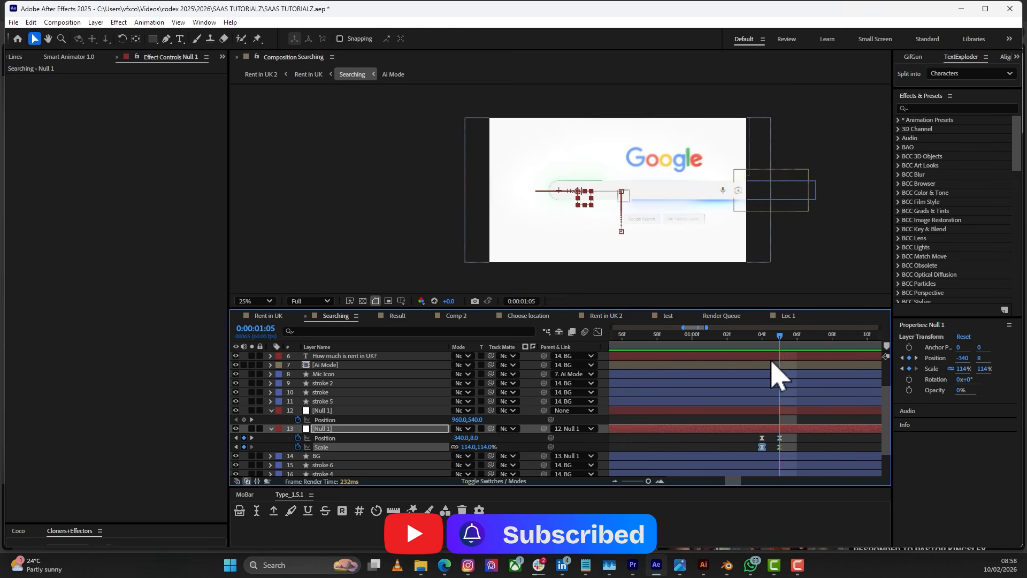
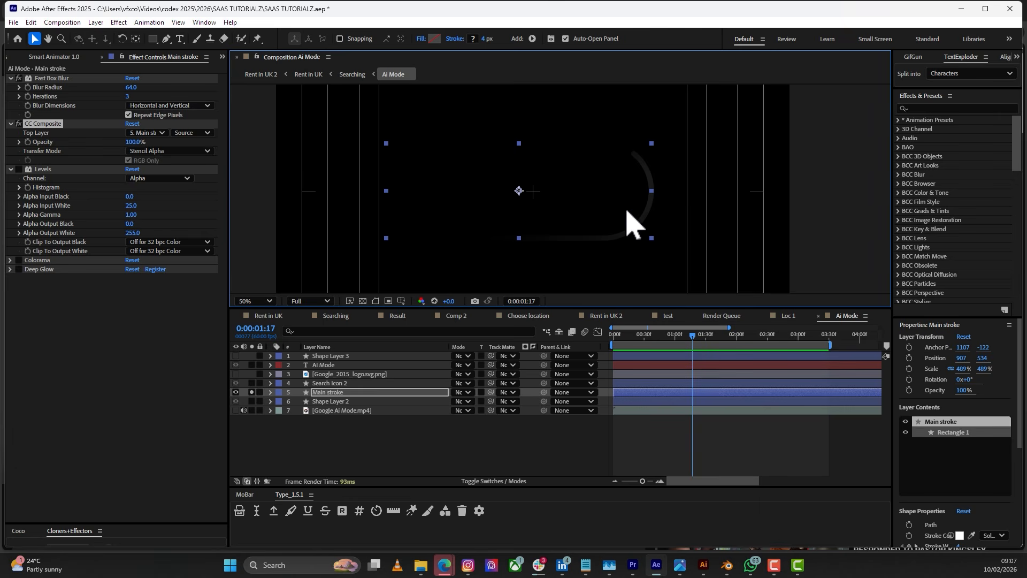
# - Check the Main stroke layer against the transparency grid and compare it with its active effects switched off and on
pyautogui.moveTo(644, 246); pyautogui.dragTo(651, 224)
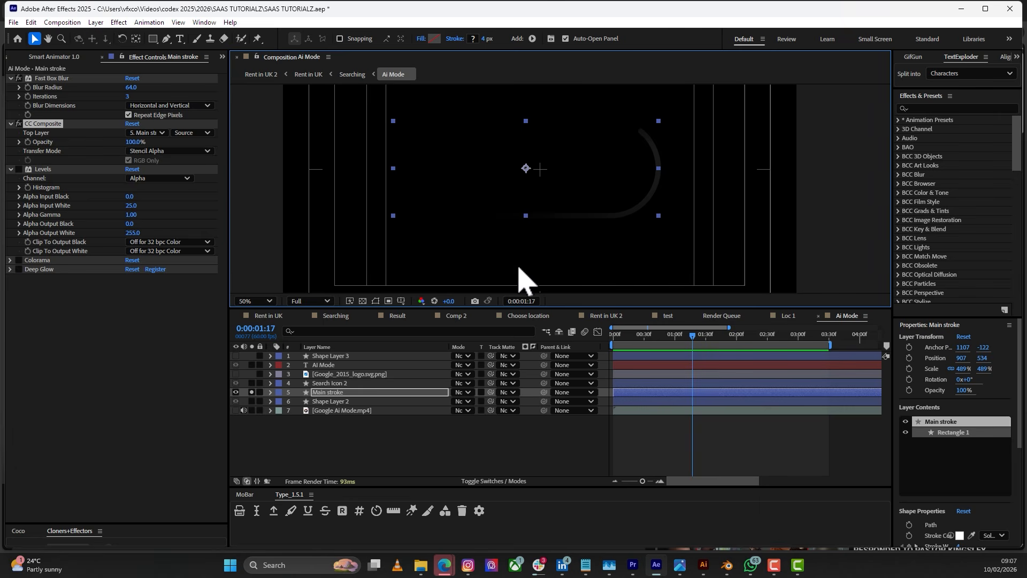
pyautogui.click(363, 302)
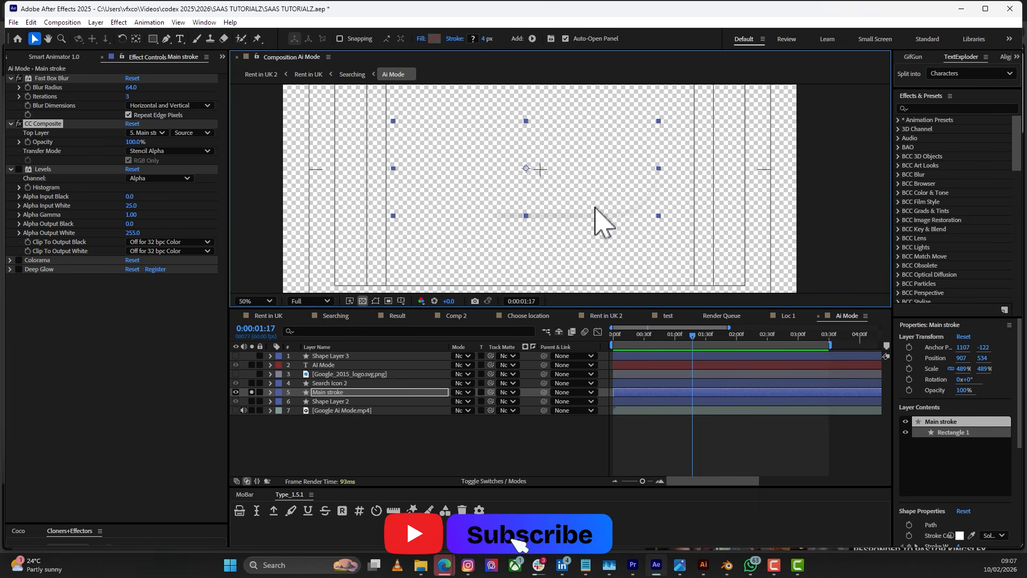
pyautogui.click(363, 301)
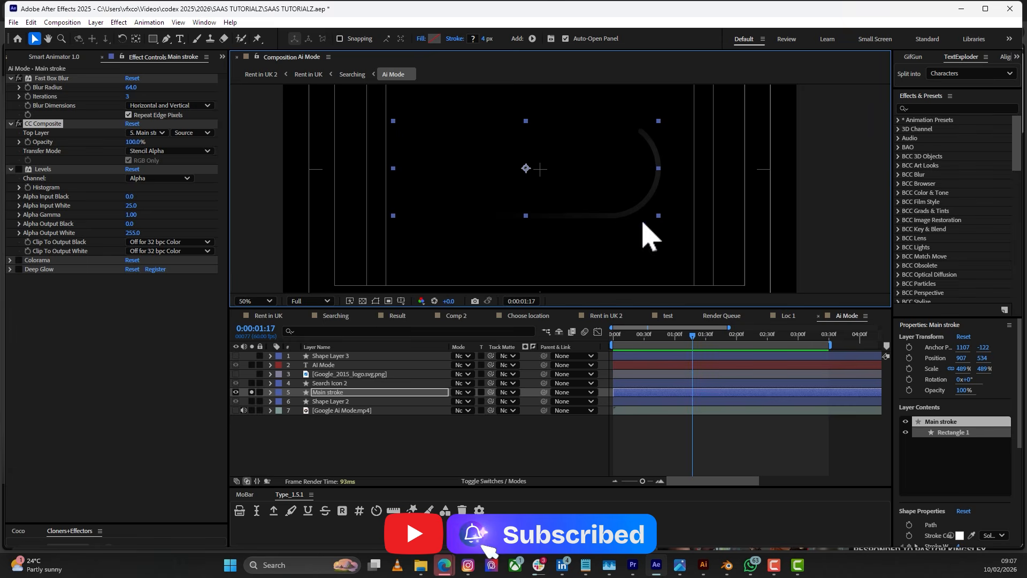
pyautogui.click(19, 123)
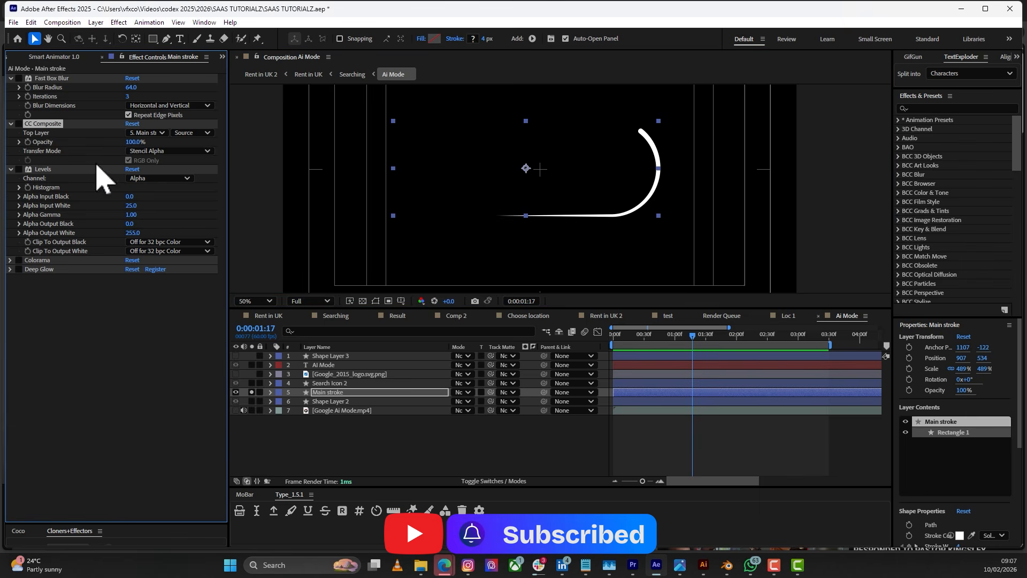
pyautogui.click(19, 123)
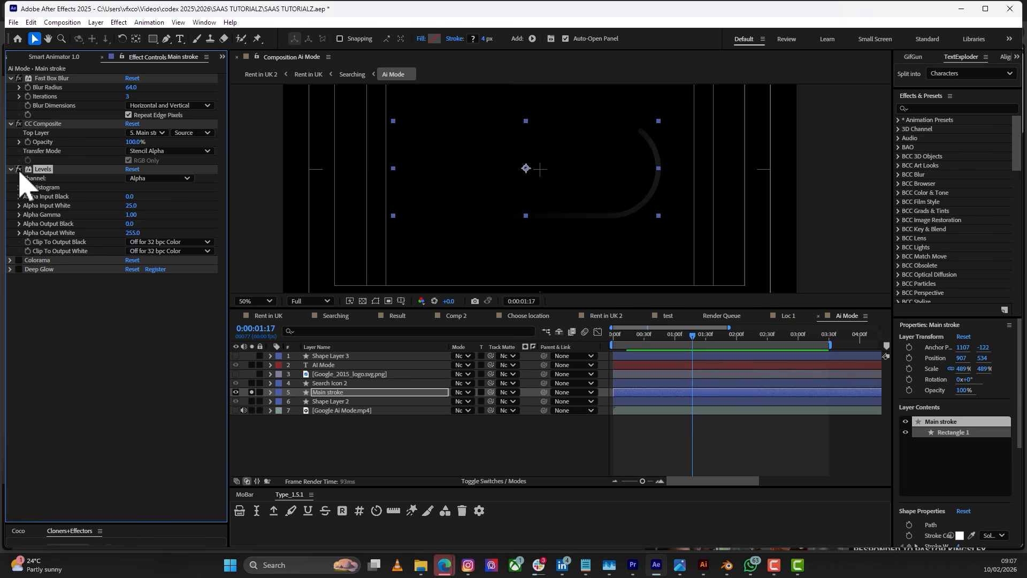
# - Enable the Levels effect on Main stroke and check the stroke against the transparency grid
pyautogui.click(18, 169)
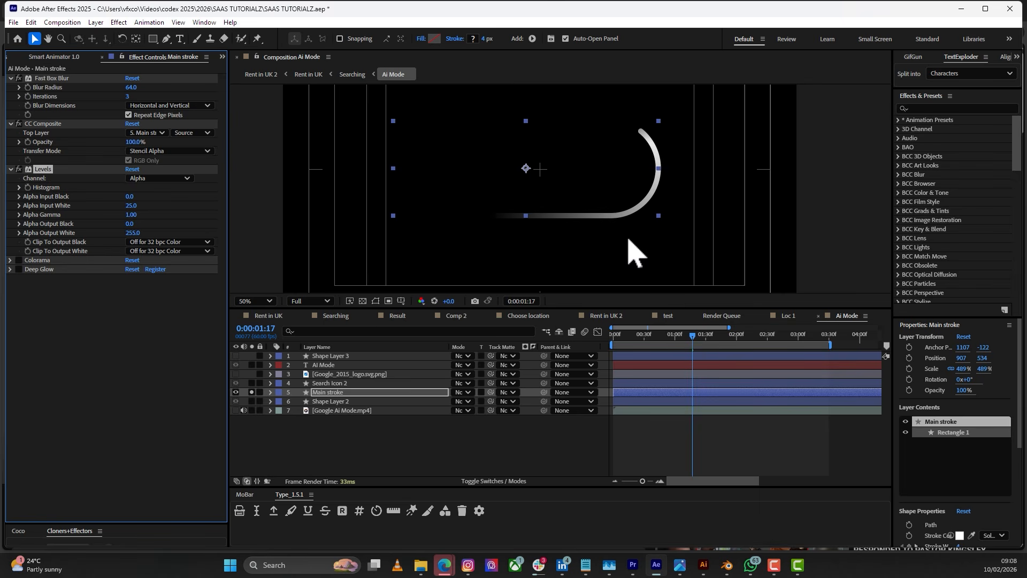
pyautogui.click(363, 301)
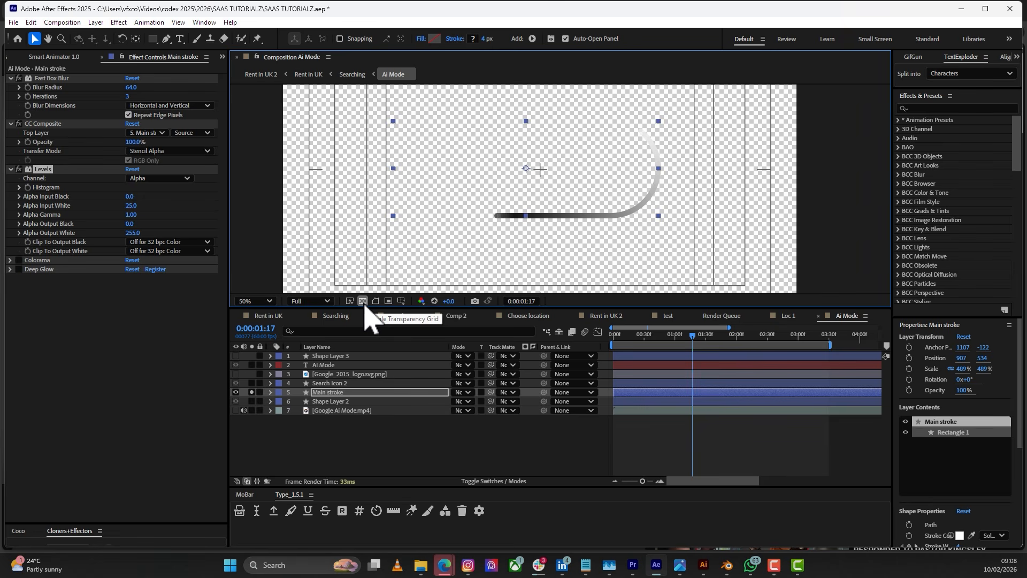
pyautogui.click(362, 302)
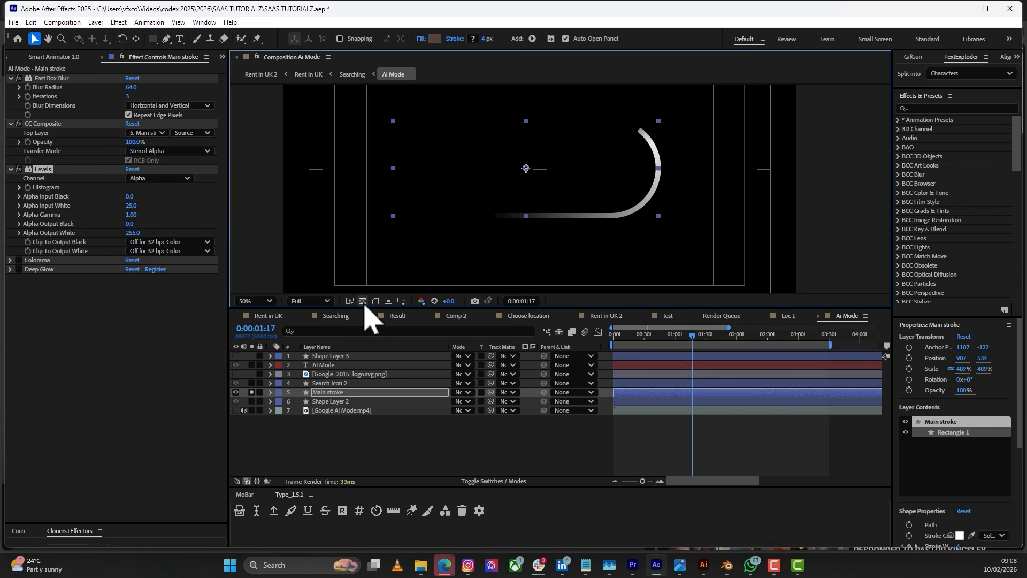
# - Compare the RGB and Alpha channel histograms of the Levels effect on Main stroke
pyautogui.click(19, 188)
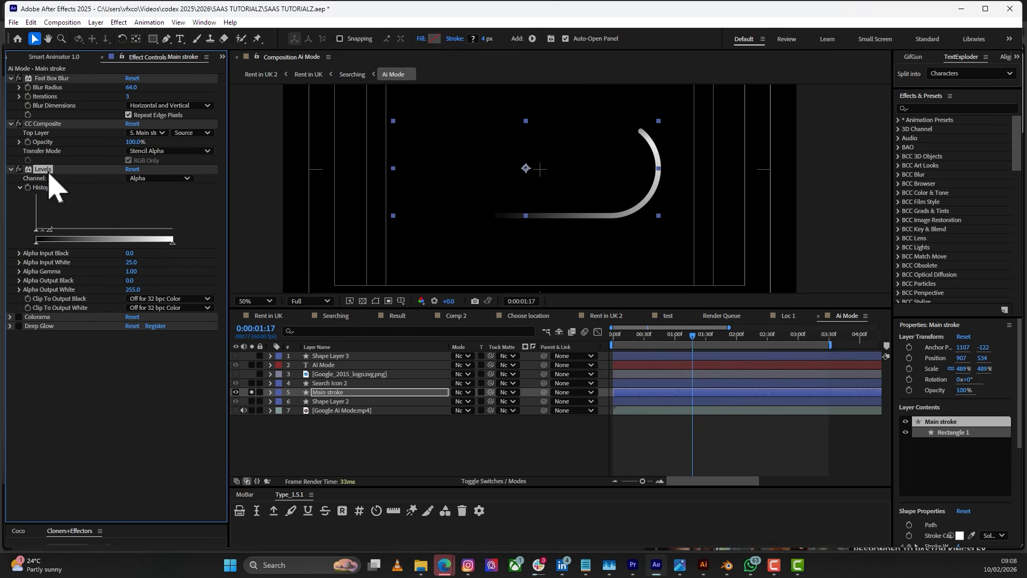
pyautogui.click(151, 179)
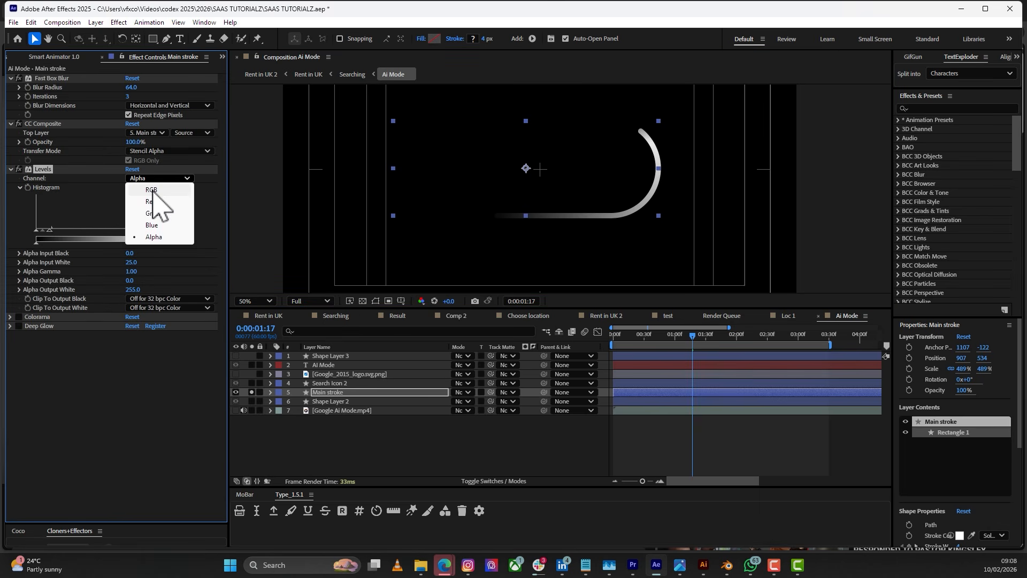
pyautogui.click(152, 190)
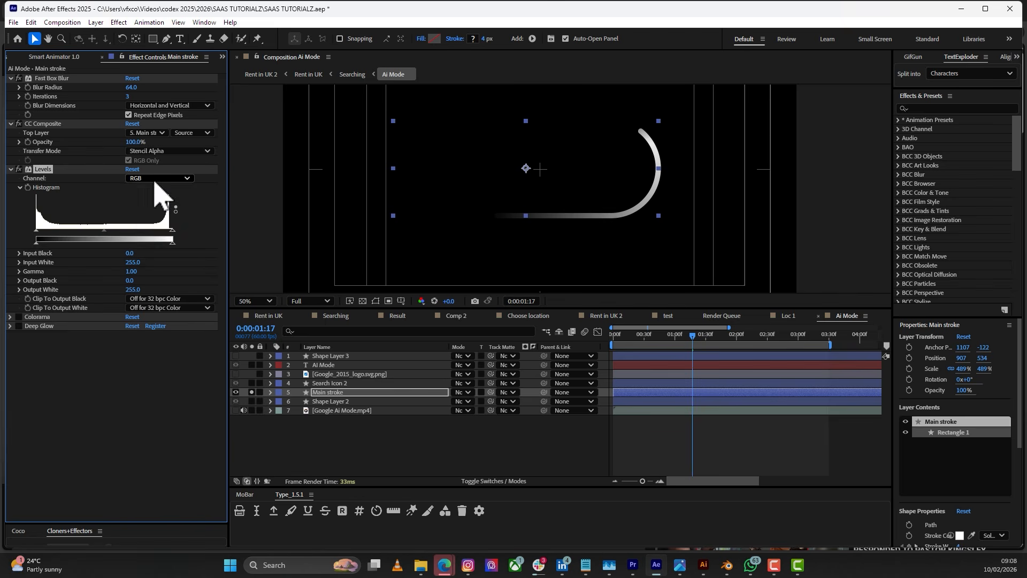
pyautogui.click(158, 179)
pyautogui.click(154, 237)
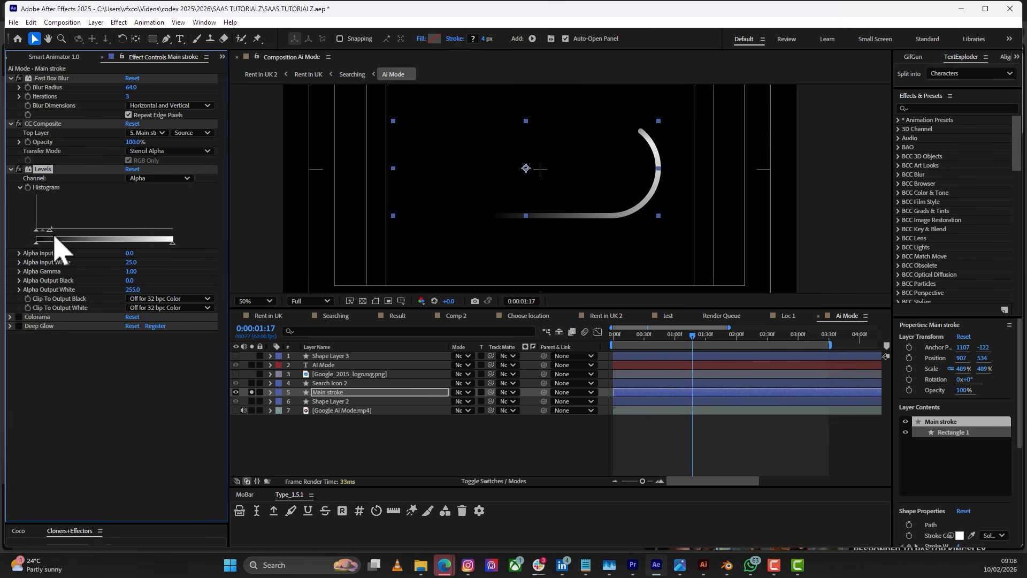
# - Set the Alpha Input White of Levels to 17 and enable the Colorama effect with its settings expanded
pyautogui.moveTo(50, 230)
pyautogui.mouseDown()
pyautogui.moveTo(173, 230)
pyautogui.moveTo(50, 231)
pyautogui.moveTo(181, 241)
pyautogui.moveTo(47, 246)
pyautogui.mouseUp()
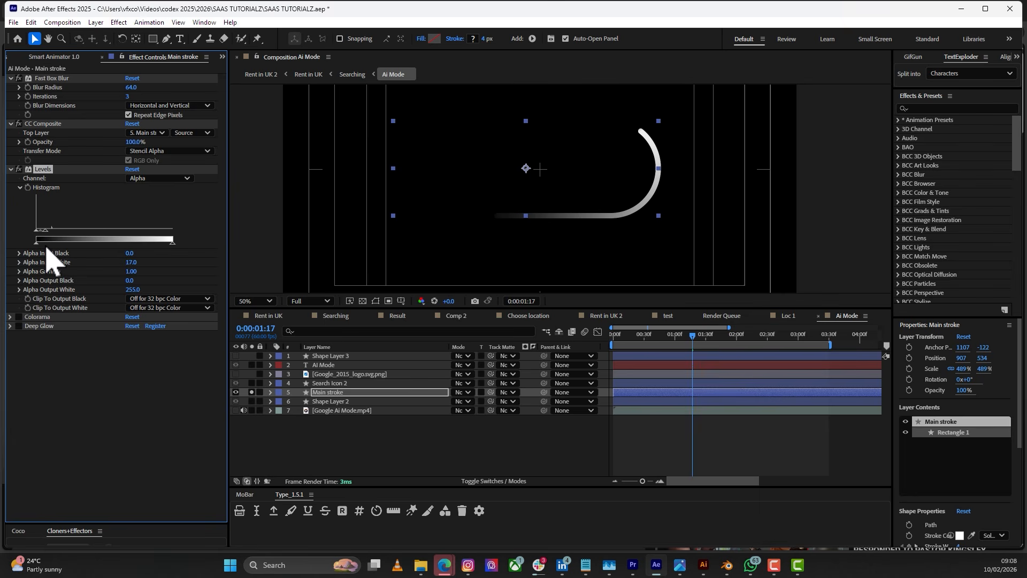
pyautogui.click(11, 170)
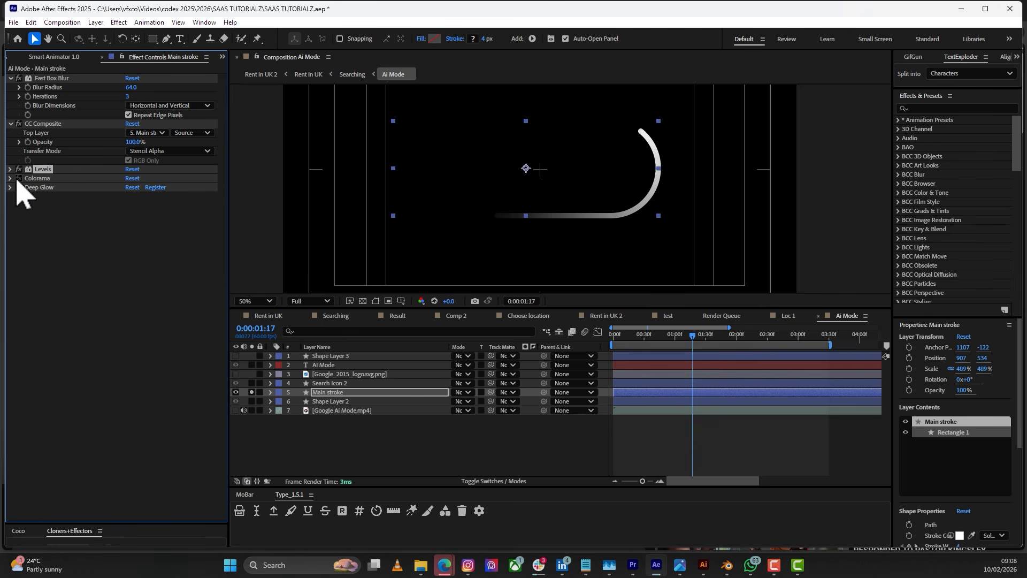
pyautogui.click(9, 178)
pyautogui.click(18, 178)
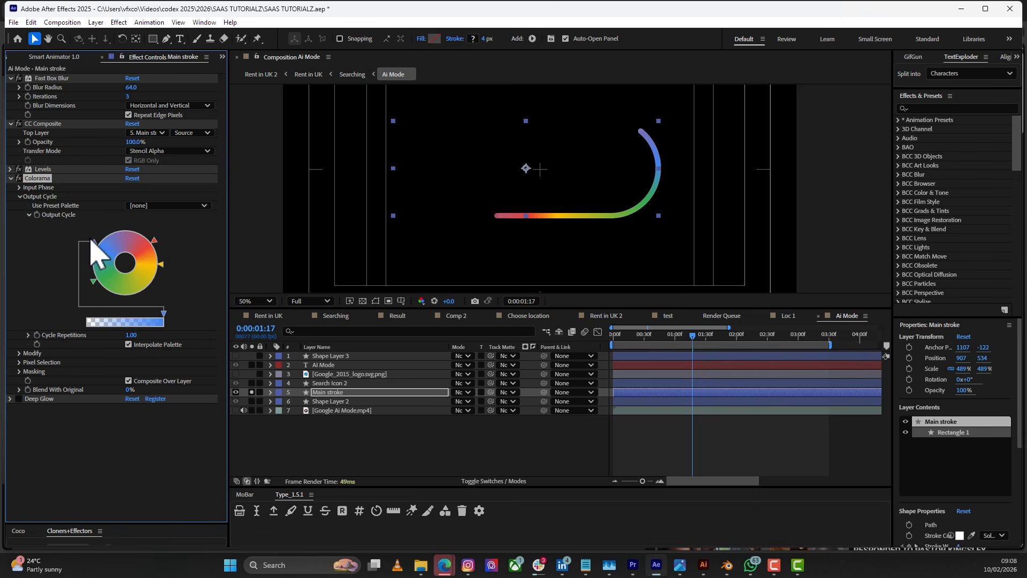
# - Unlock, show and solo the Google_2015_logo.svg.png layer for colour comparison, and select the Main stroke layer
pyautogui.click(260, 374)
pyautogui.click(236, 374)
pyautogui.click(252, 375)
pyautogui.click(332, 374)
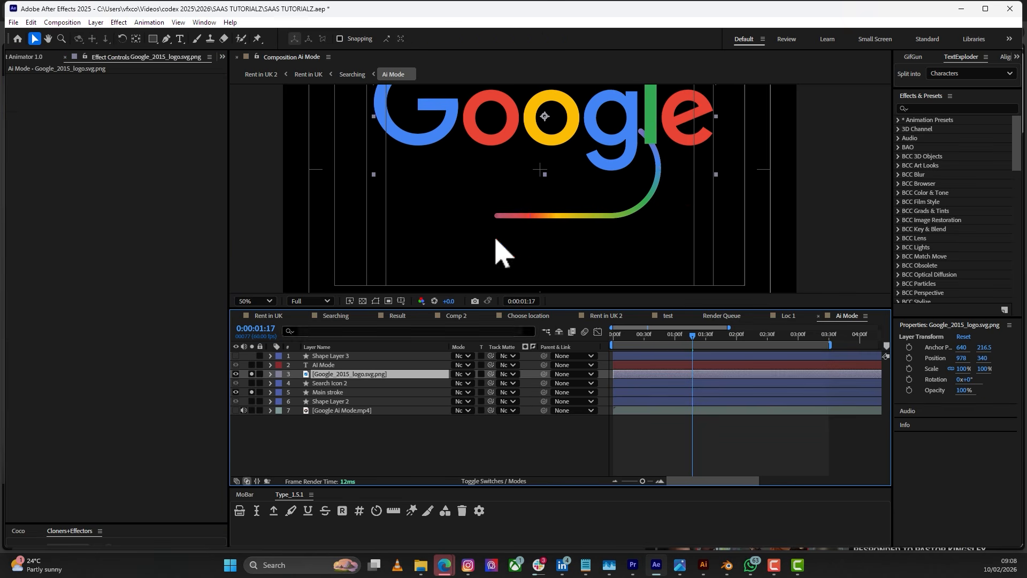
pyautogui.scroll(5, 535, 248)
pyautogui.scroll(-2, 513, 273)
pyautogui.click(328, 393)
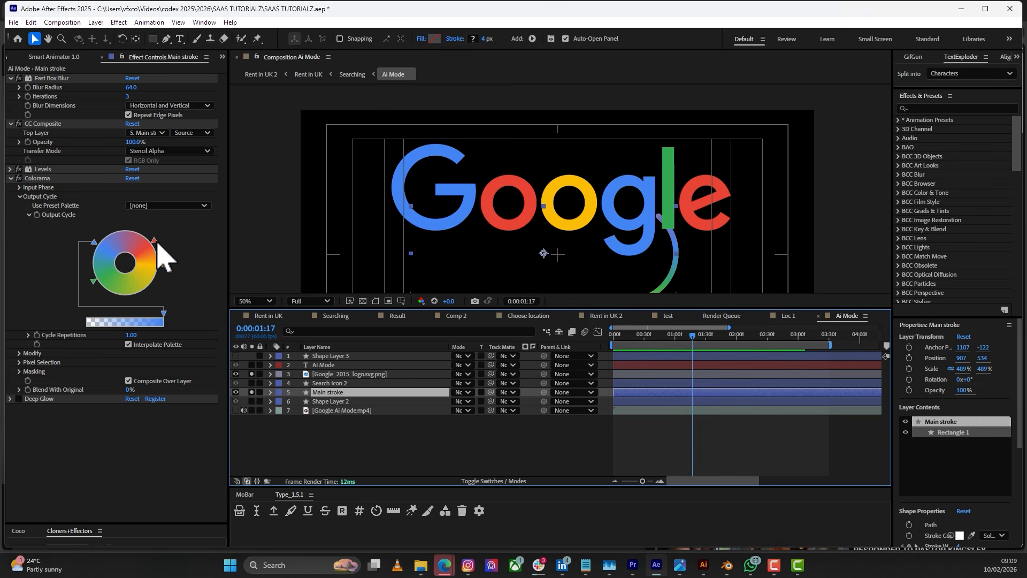
# - Hide and unsolo the Google_2015_logo.svg.png layer, and expand all of Main stroke's Colorama settings
pyautogui.click(462, 461)
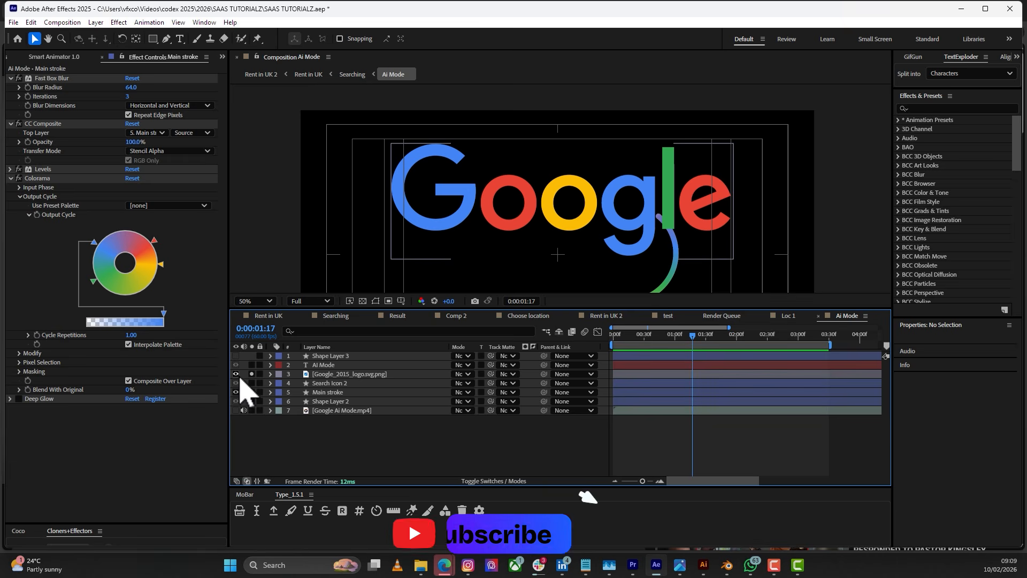
pyautogui.click(252, 392)
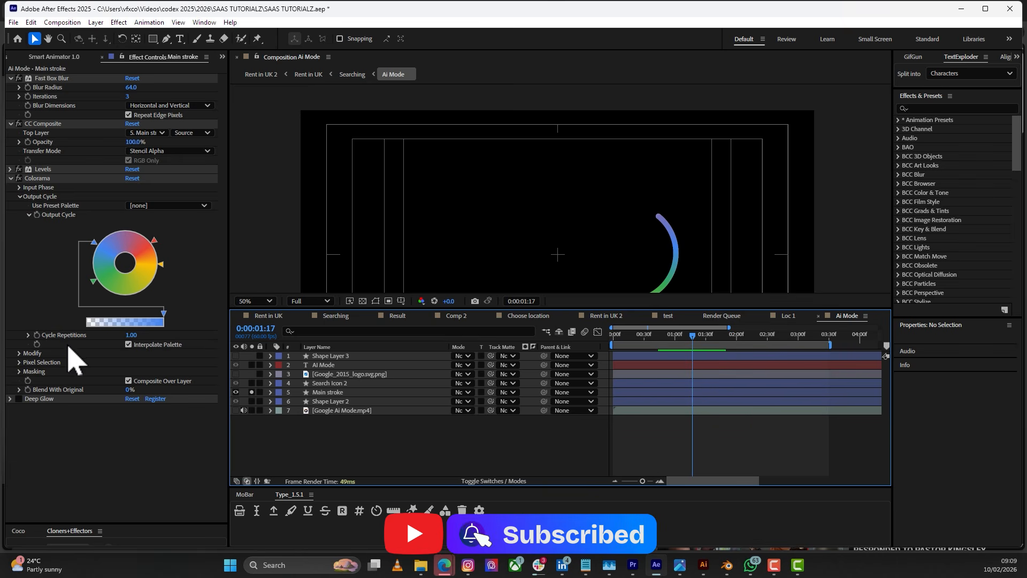
pyautogui.click(11, 182)
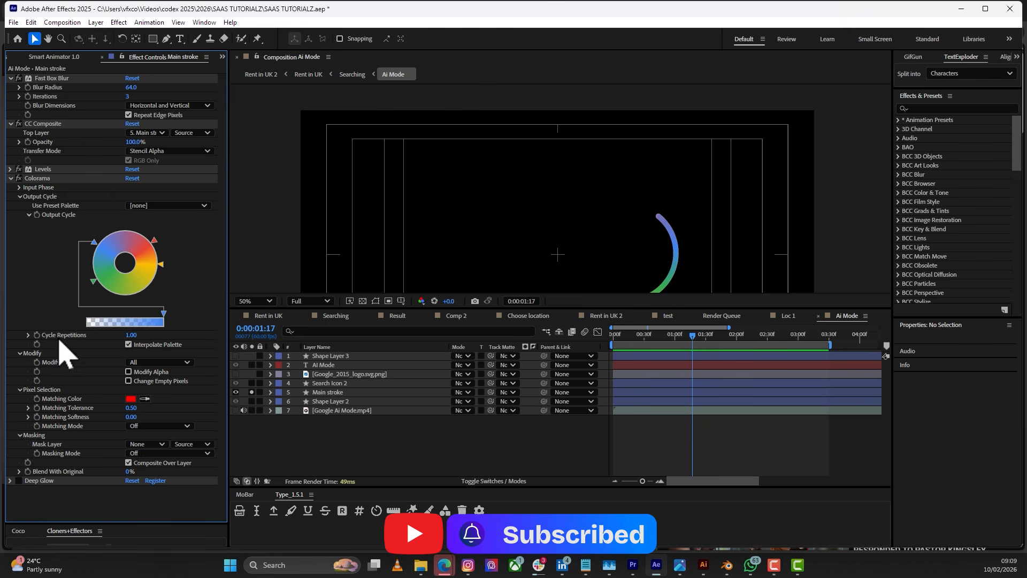
pyautogui.scroll(-5, 610, 249)
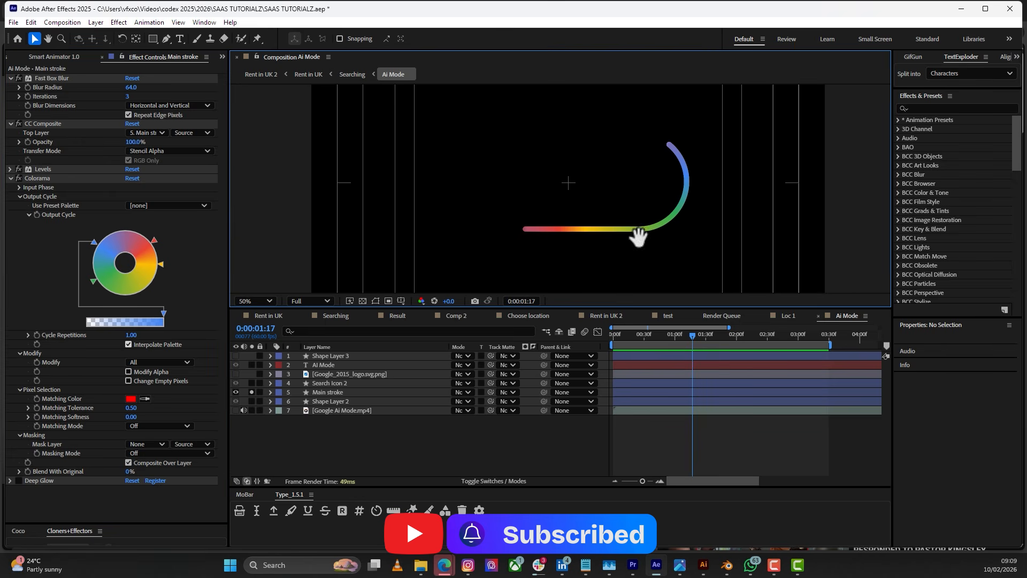
# - Compare Main stroke's colour bands with Colorama's Interpolate Palette option off and on, leaving it on
pyautogui.click(129, 344)
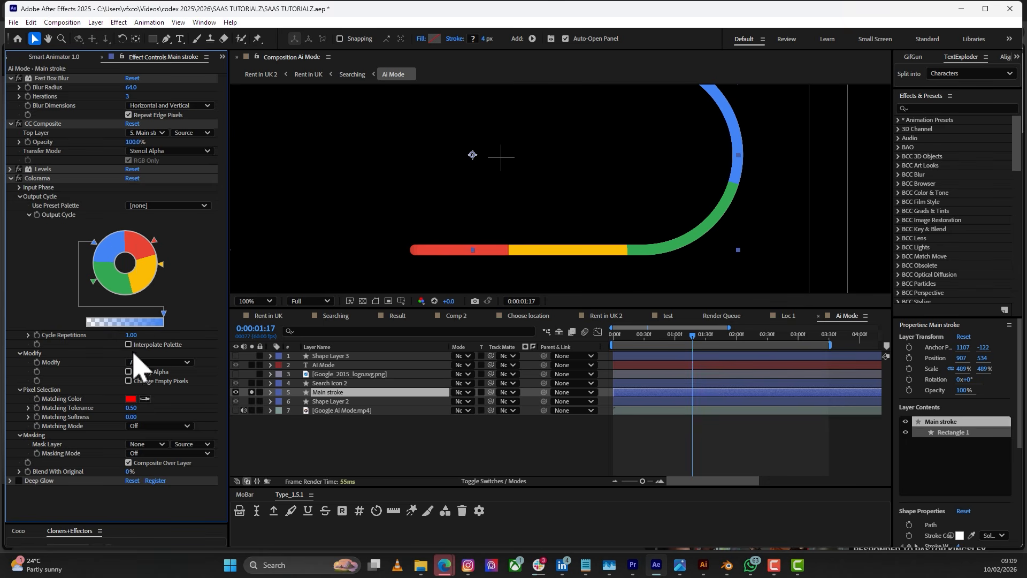
pyautogui.click(152, 346)
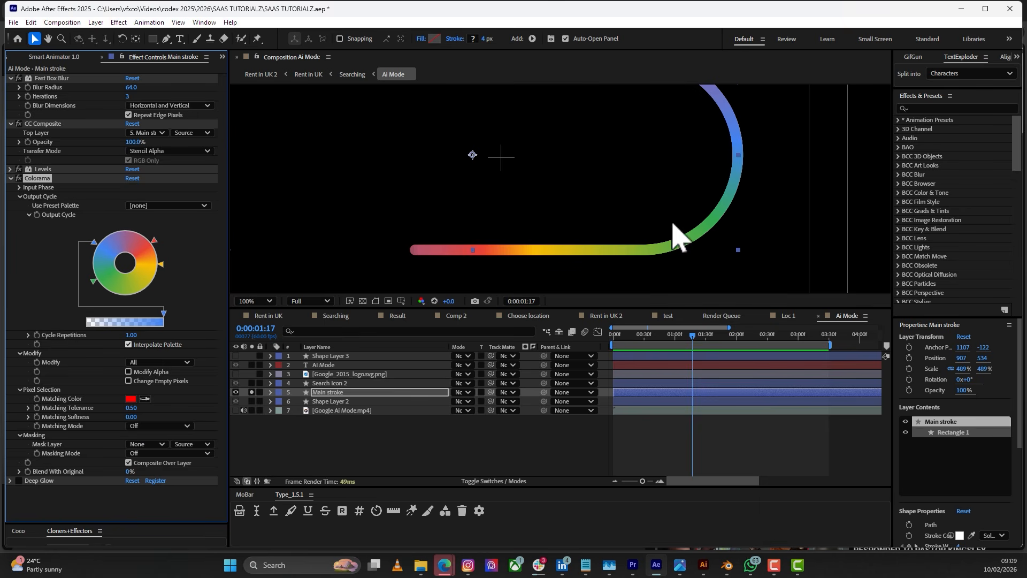
pyautogui.press(',')
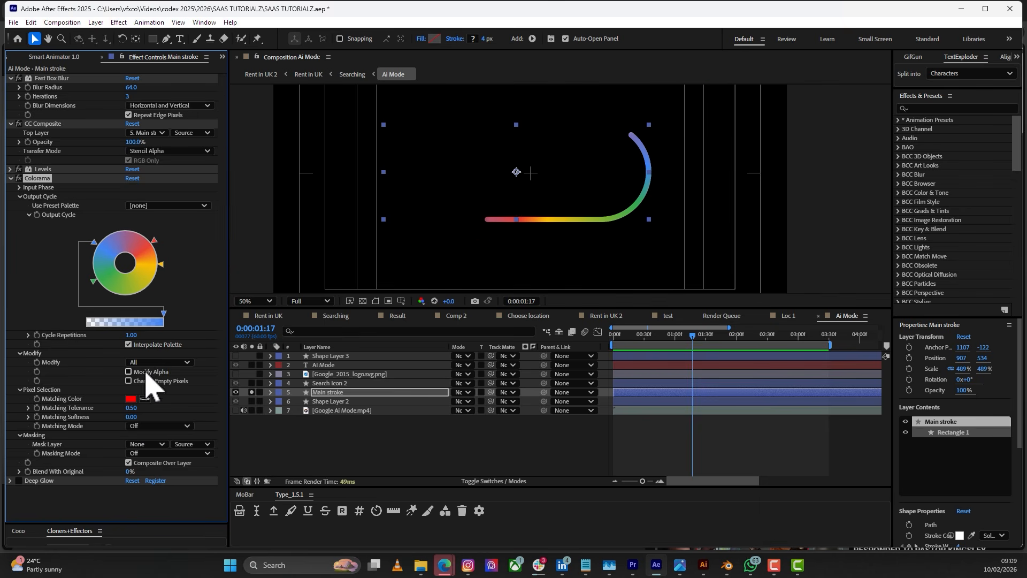
pyautogui.click(129, 344)
pyautogui.scroll(2, 564, 211)
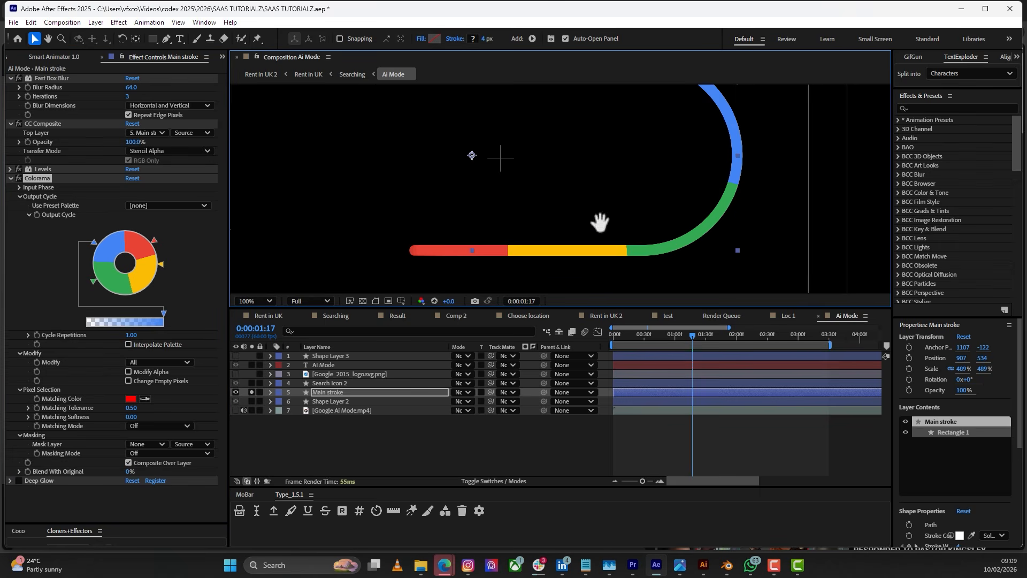
pyautogui.scroll(2, 735, 215)
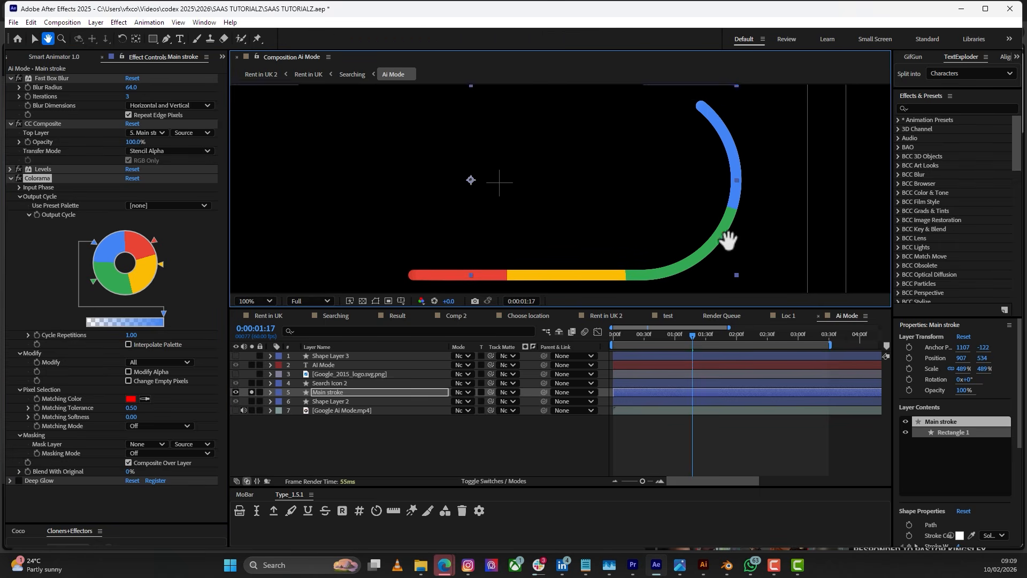
pyautogui.scroll(-2, 725, 239)
pyautogui.click(129, 344)
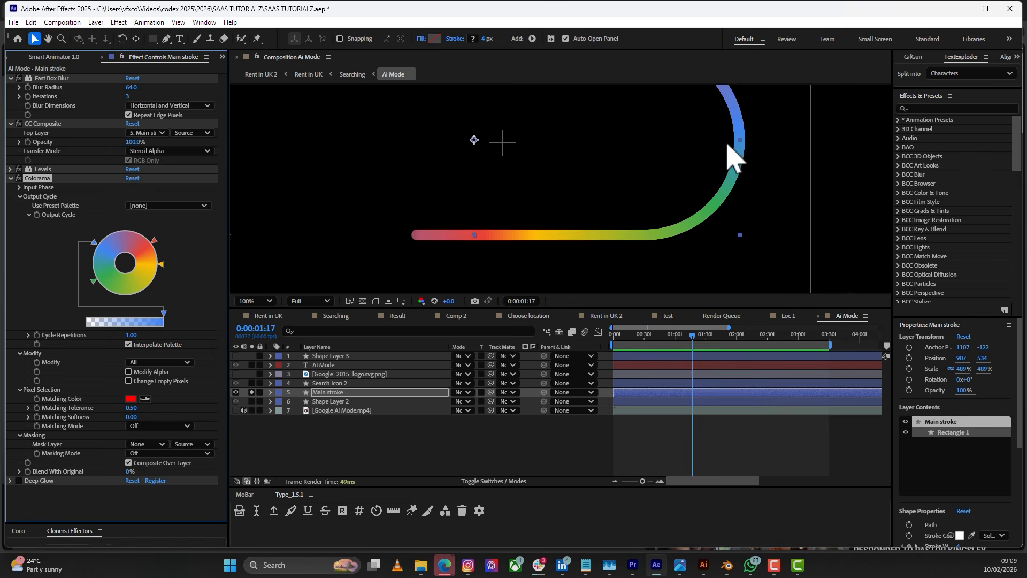
# - Enable the Deep Glow effect on Main stroke and inspect its expanded settings alongside the glowing line
pyautogui.click(10, 178)
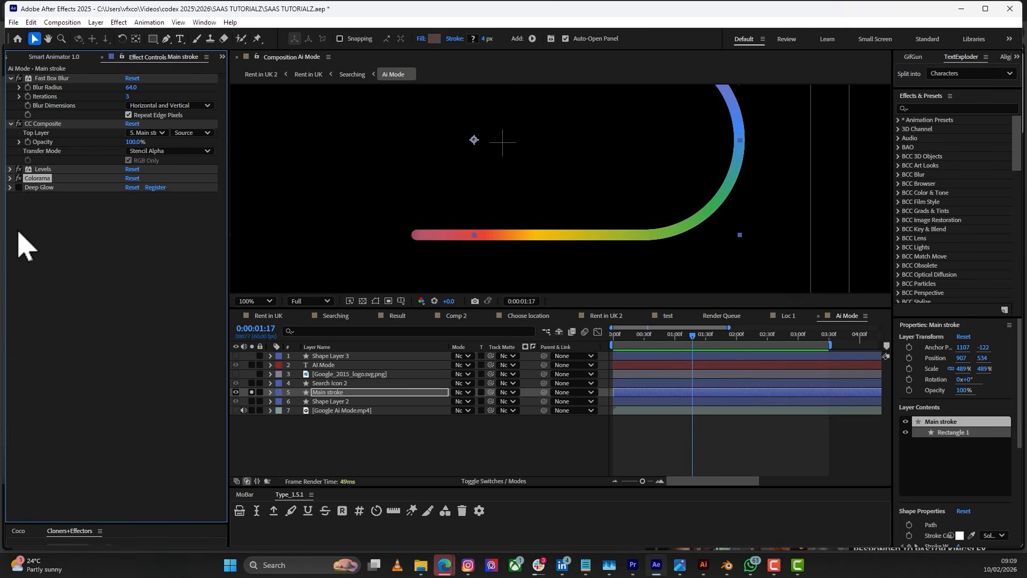
pyautogui.click(18, 187)
pyautogui.click(10, 187)
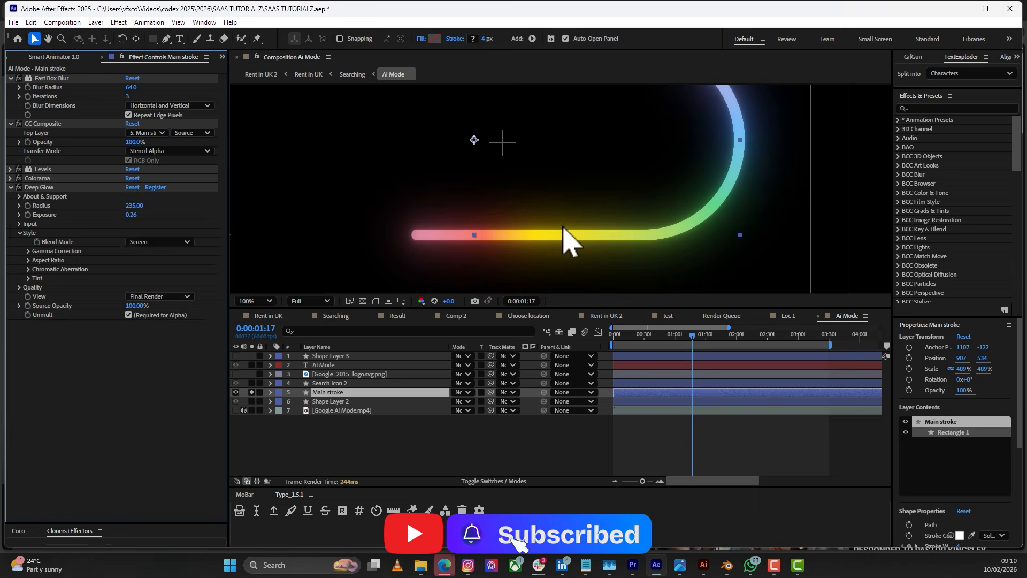
pyautogui.scroll(-4, 570, 241)
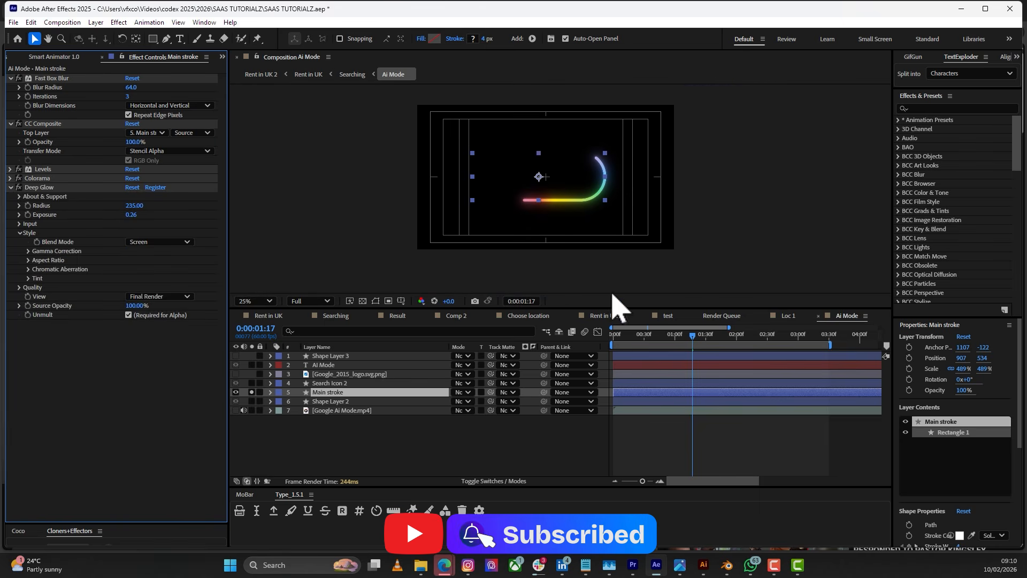
pyautogui.click(11, 187)
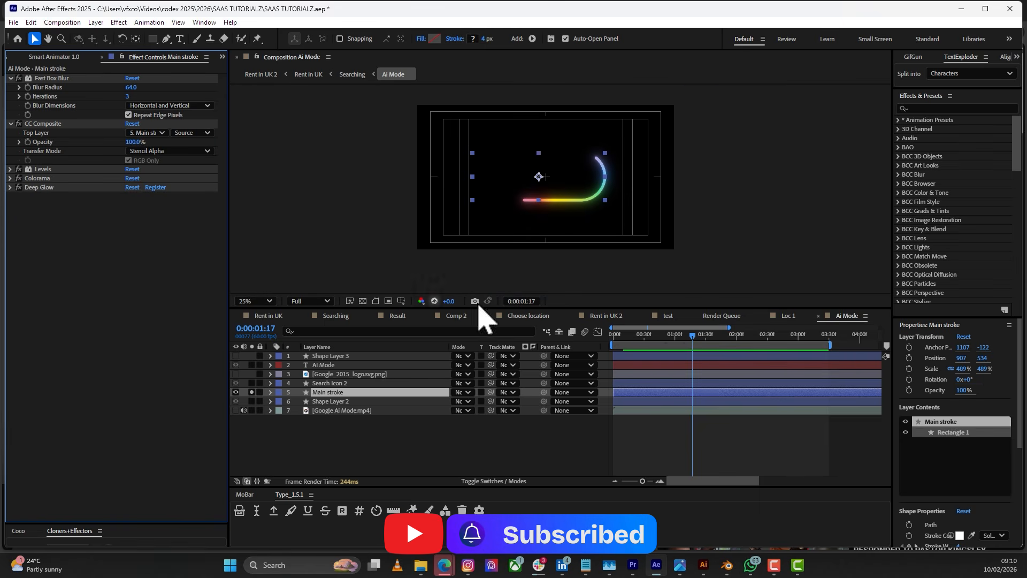
# - Unsolo Main stroke and check its glow against the complete AI Mode button at 0:00:01:48
pyautogui.moveTo(699, 339)
pyautogui.mouseDown()
pyautogui.moveTo(665, 344)
pyautogui.moveTo(708, 351)
pyautogui.moveTo(730, 337)
pyautogui.moveTo(807, 363)
pyautogui.moveTo(706, 374)
pyautogui.moveTo(732, 374)
pyautogui.mouseUp()
pyautogui.click(279, 436)
pyautogui.click(253, 392)
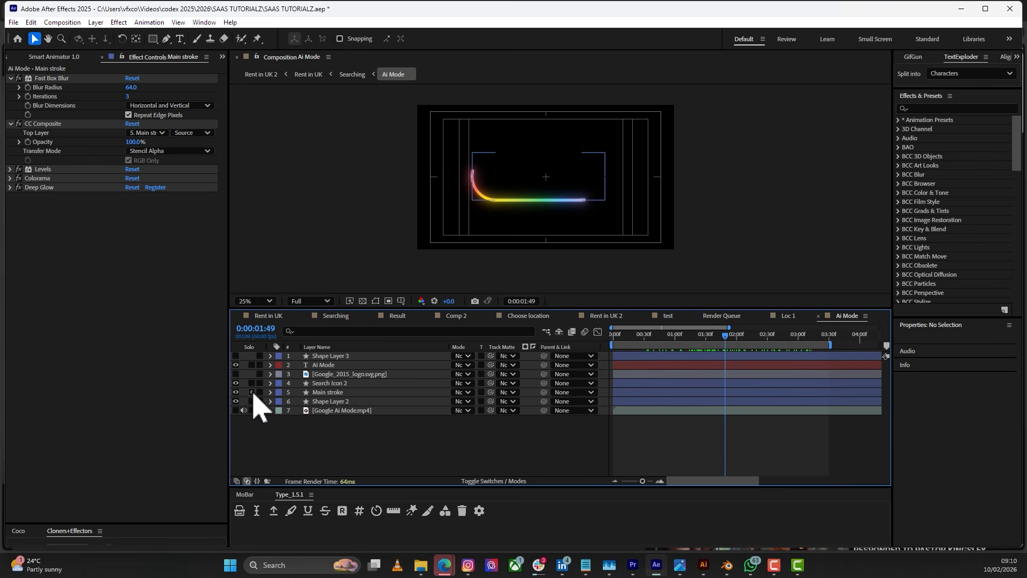
pyautogui.click(252, 392)
pyautogui.moveTo(684, 342)
pyautogui.mouseDown()
pyautogui.moveTo(637, 347)
pyautogui.moveTo(706, 359)
pyautogui.moveTo(724, 348)
pyautogui.mouseUp()
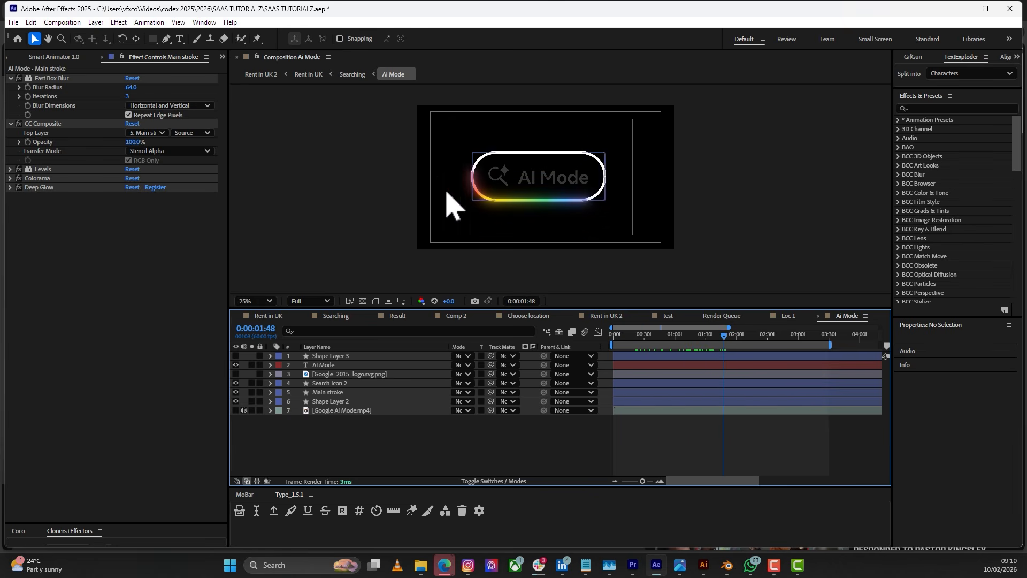
pyautogui.press('.')
pyautogui.press('.')
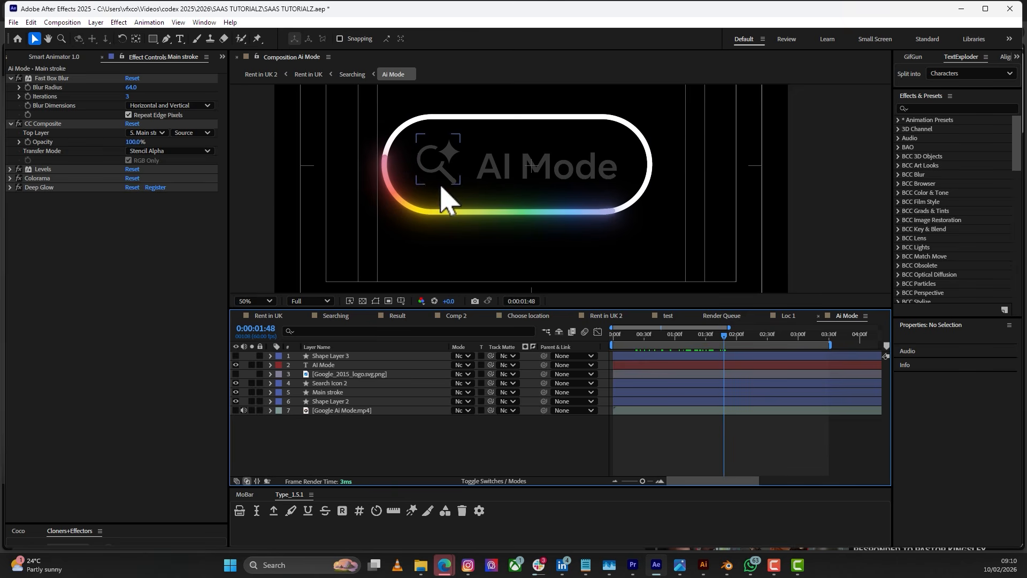
# - Preview the transition from search bar to AI Overview in the Rent in UK composition, and open the Result precomposition
pyautogui.click(273, 316)
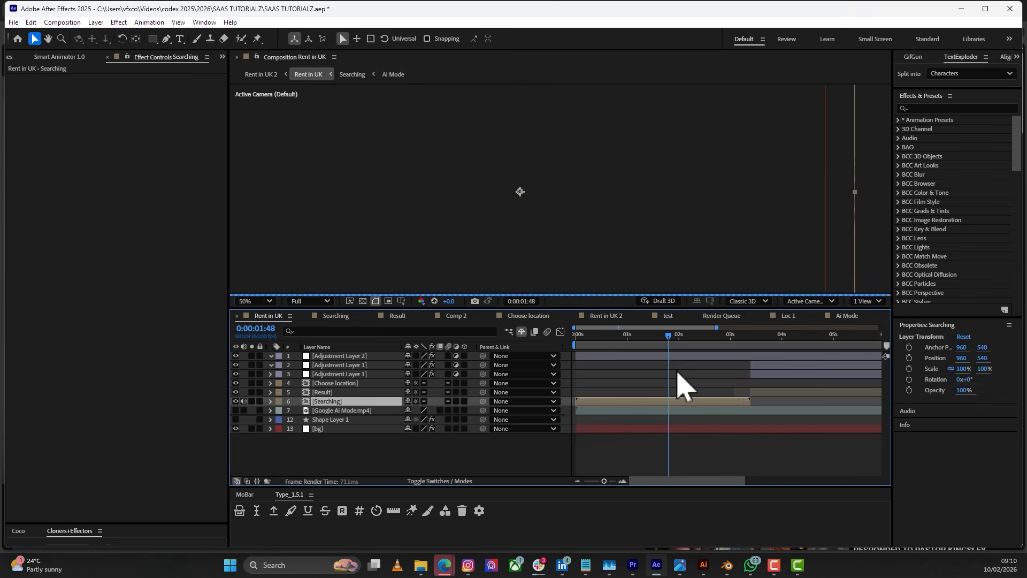
pyautogui.press('space')
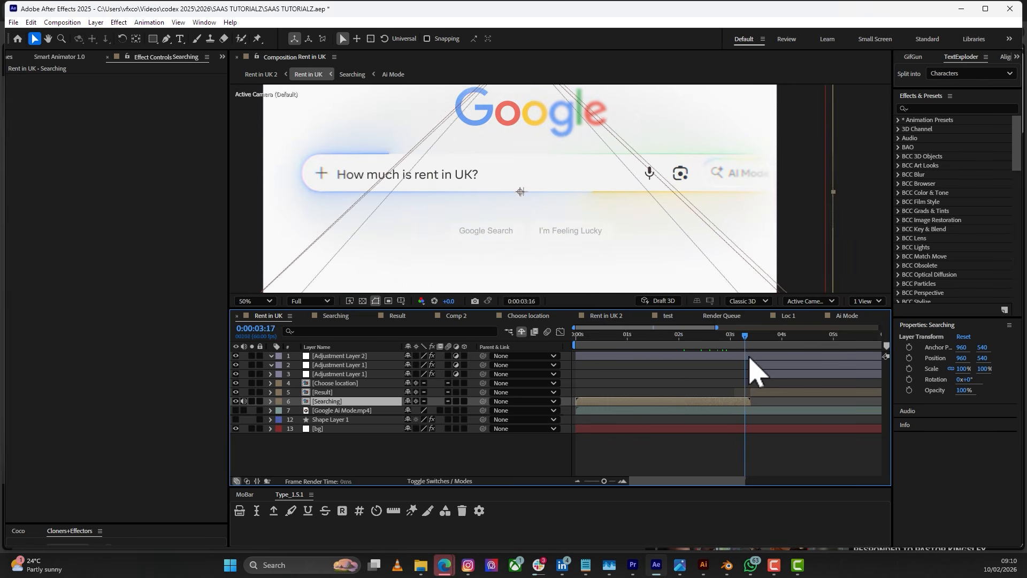
pyautogui.click(578, 482)
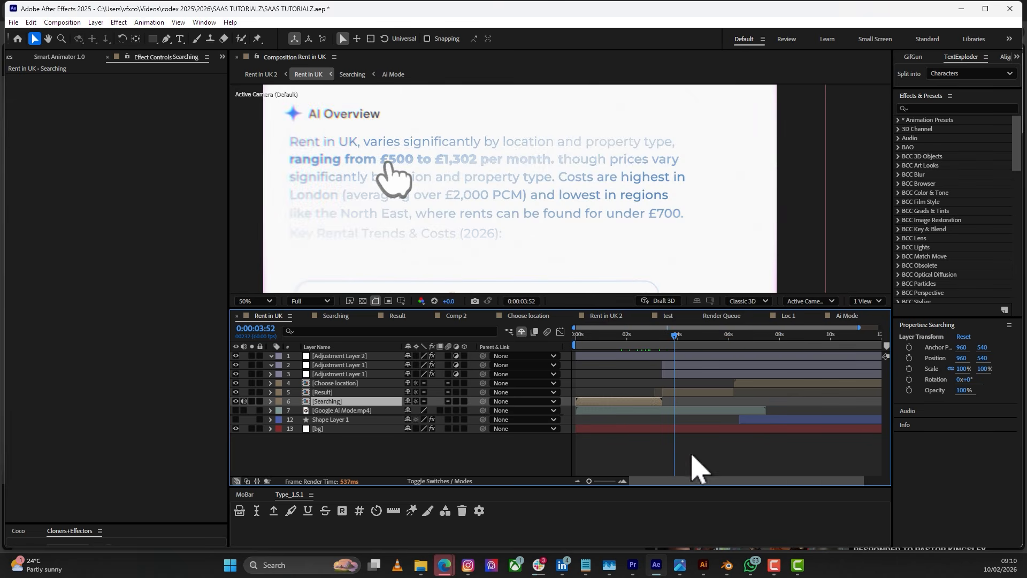
pyautogui.click(679, 393)
pyautogui.moveTo(674, 337); pyautogui.dragTo(704, 342)
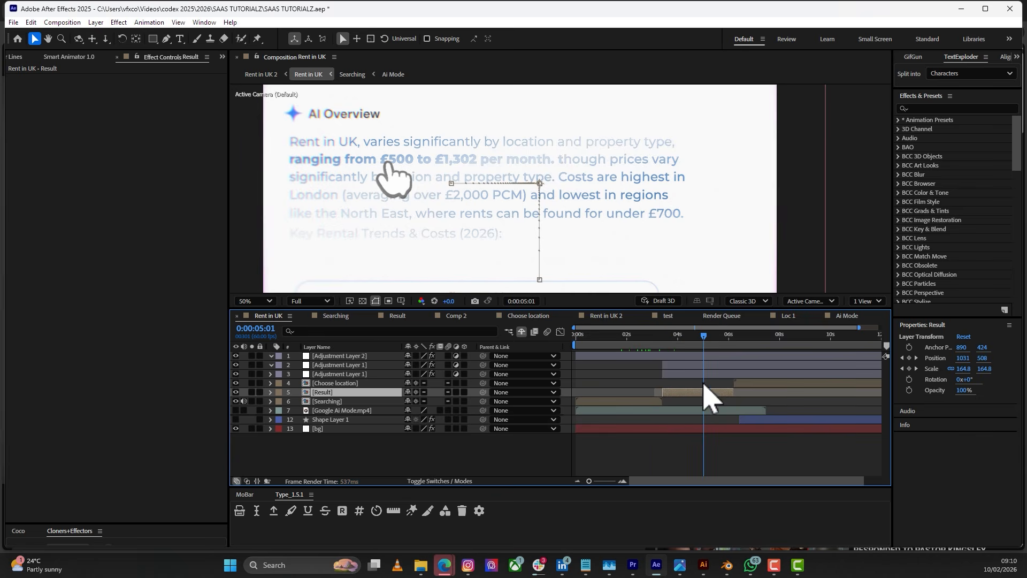
pyautogui.doubleClick(697, 394)
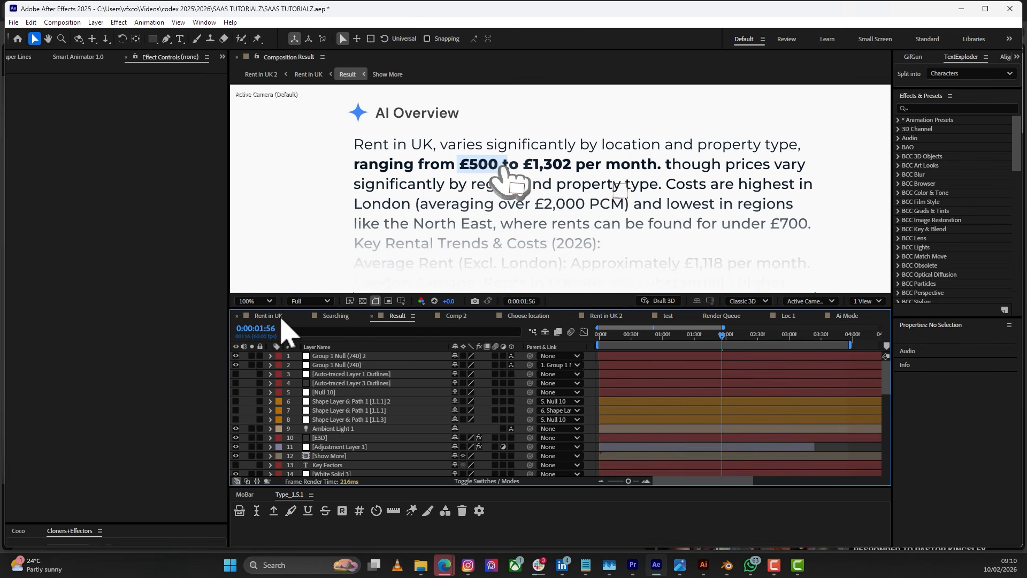
# - Replay the Rent in UK composition from 0:00:02:12 and reopen the Result precomposition
pyautogui.click(272, 316)
pyautogui.click(632, 334)
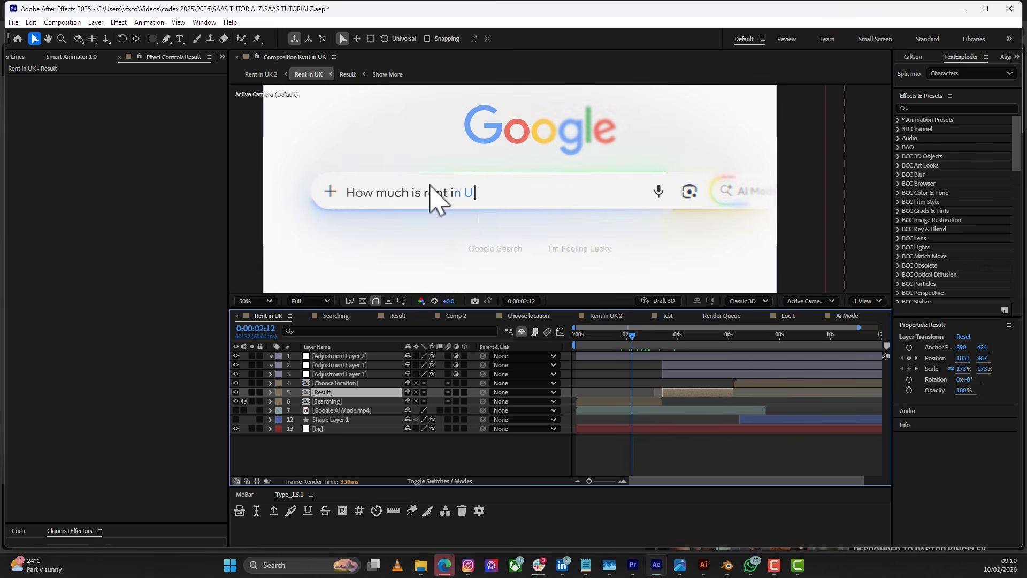
pyautogui.press('space')
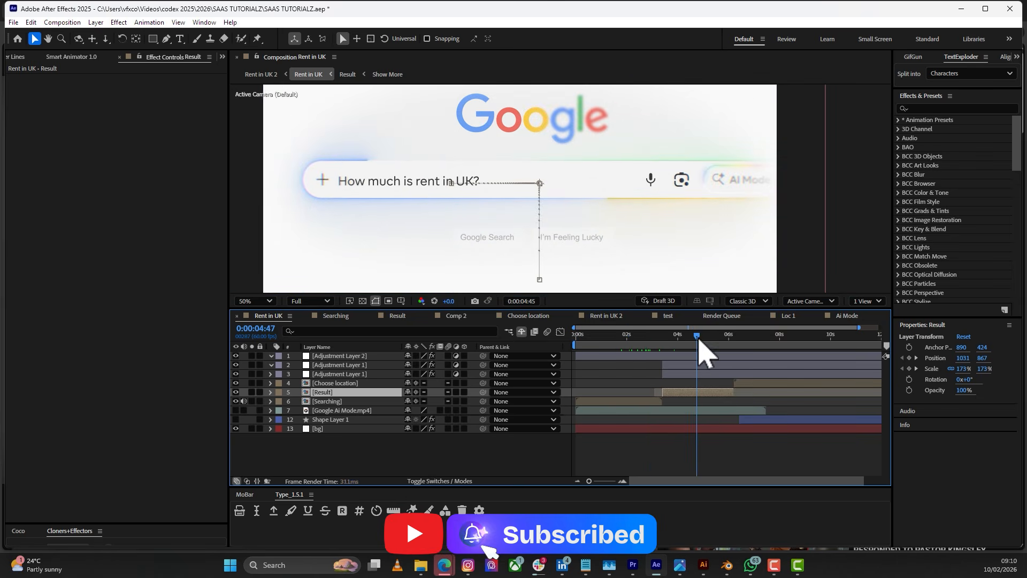
pyautogui.doubleClick(685, 391)
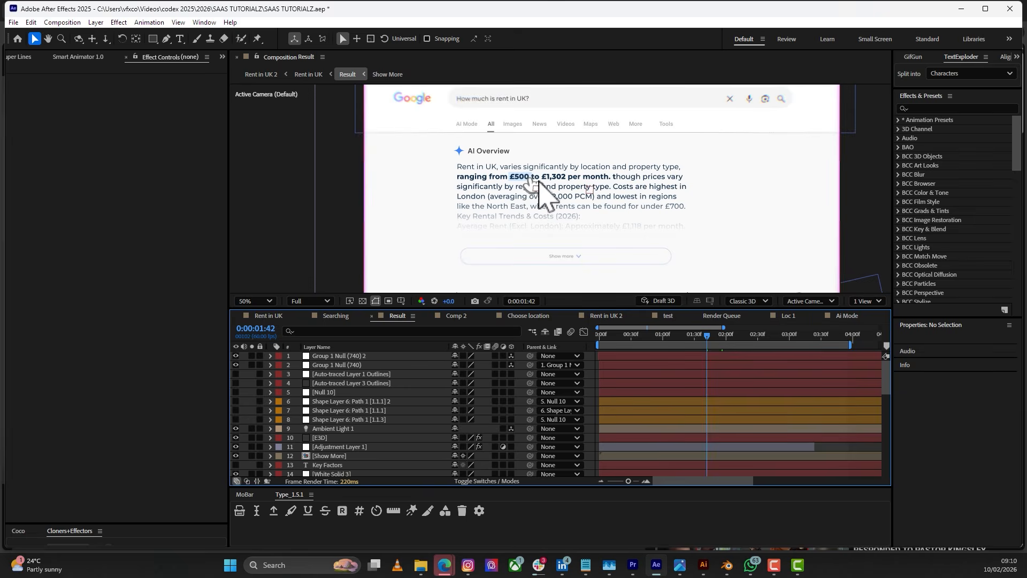
# - Examine the whole results page in an enlarged view and scrub its text animation back to 0:00:01:00
pyautogui.press('`')
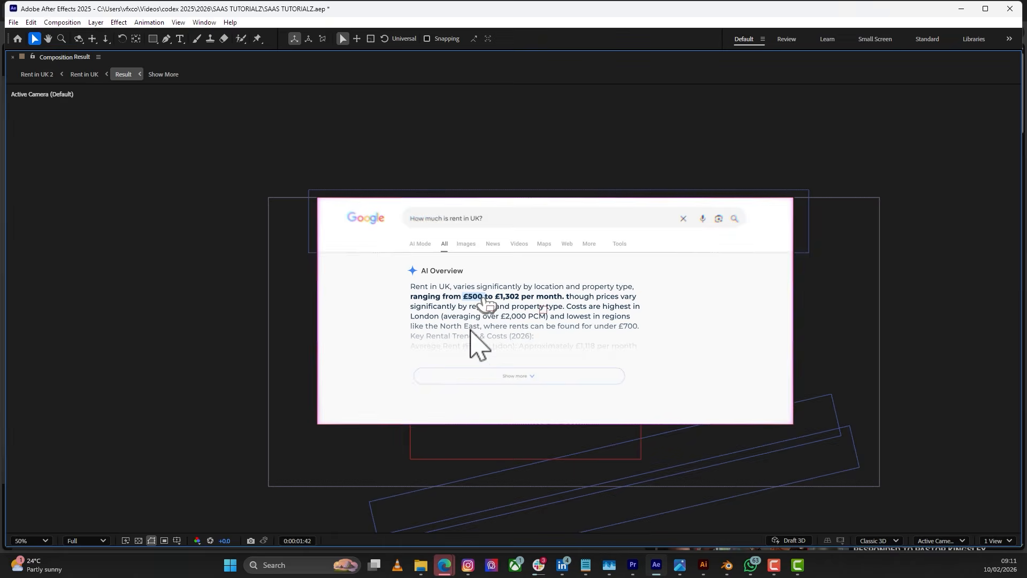
pyautogui.press('`')
pyautogui.click(718, 343)
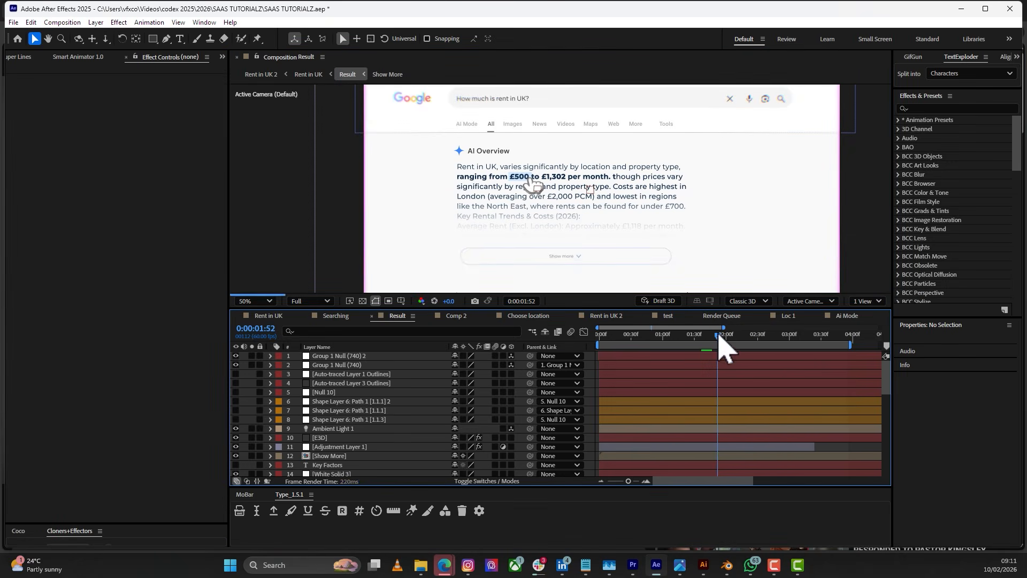
pyautogui.moveTo(711, 348); pyautogui.dragTo(682, 346)
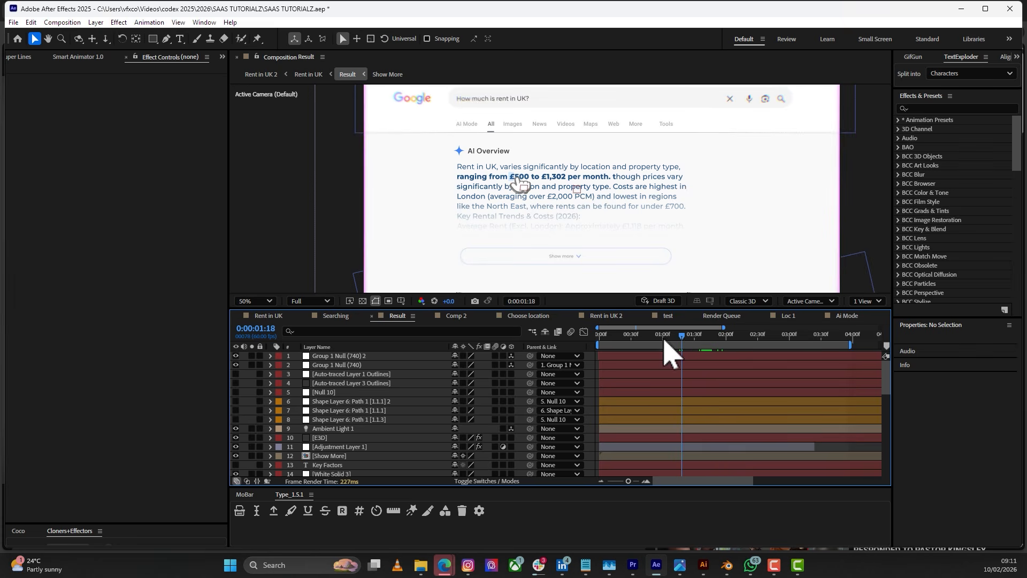
pyautogui.click(664, 340)
# - Select the blue AI Overview text on layer 20 and solo it together with text layer 21
pyautogui.scroll(-5, 350, 440)
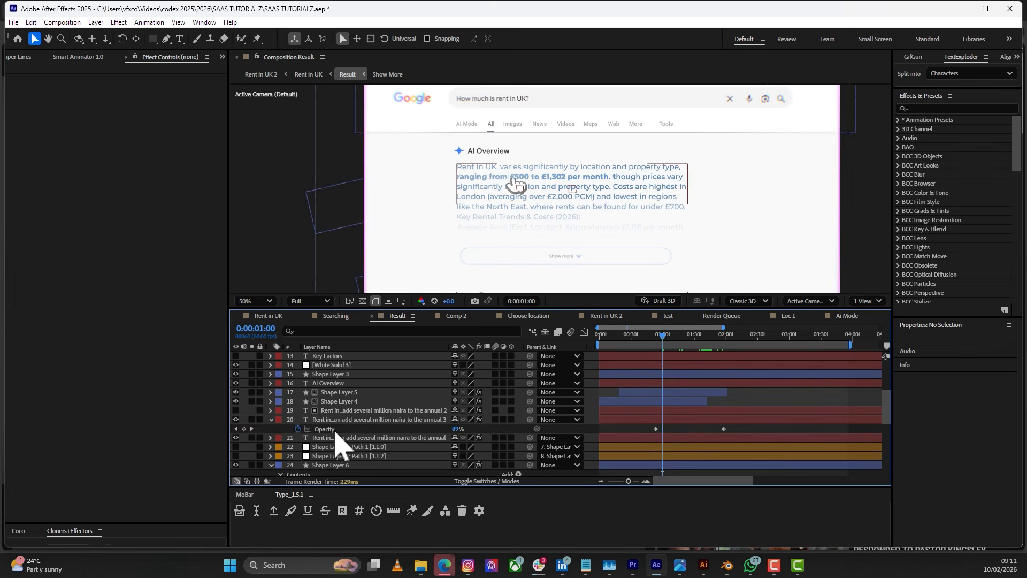
pyautogui.click(321, 420)
pyautogui.click(252, 419)
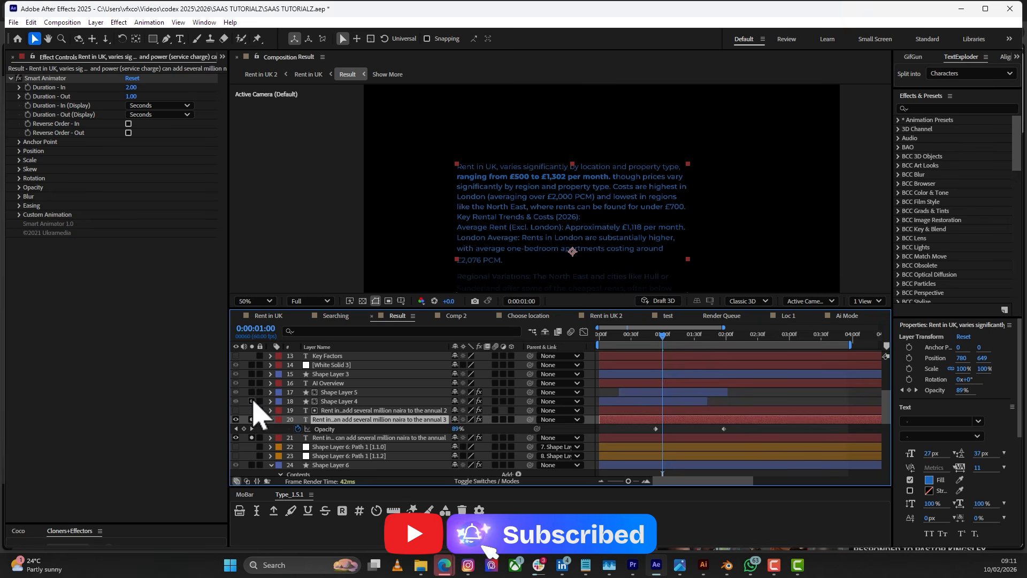
# - Preview the soloed text layers' reveal from the start of the Result composition and inspect it at 0:00:00:45
pyautogui.click(605, 335)
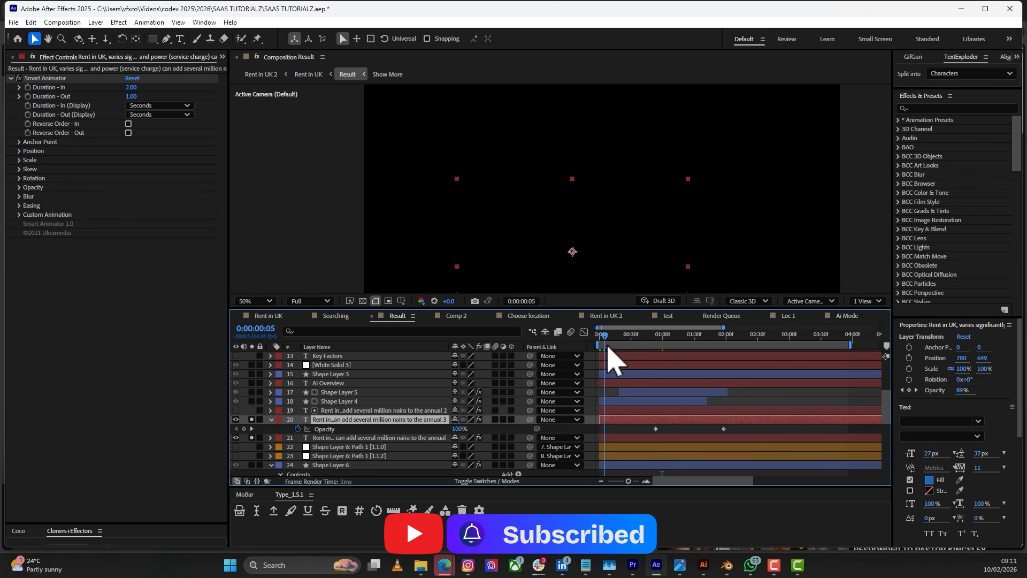
pyautogui.moveTo(608, 347); pyautogui.dragTo(599, 370)
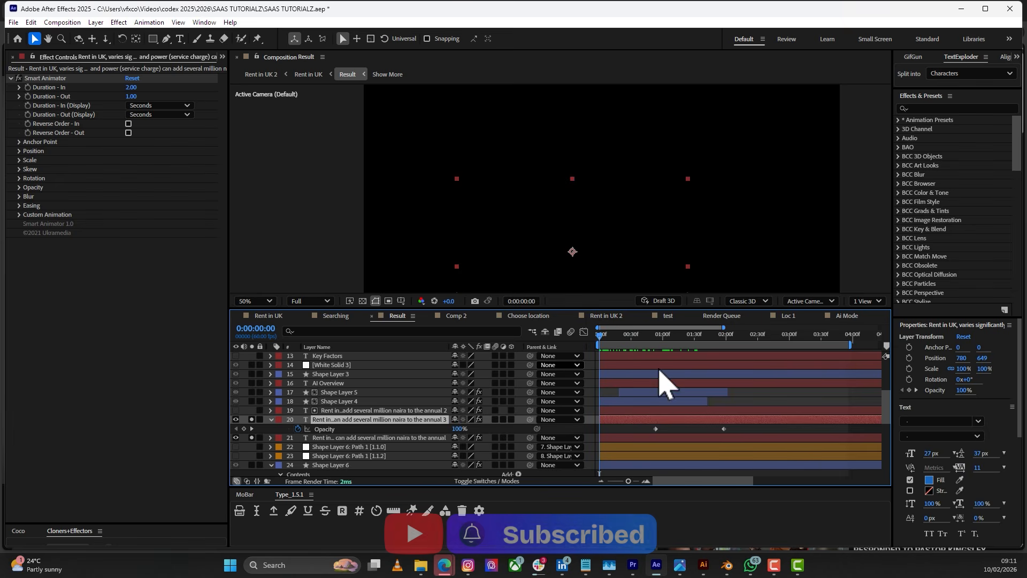
pyautogui.press('space')
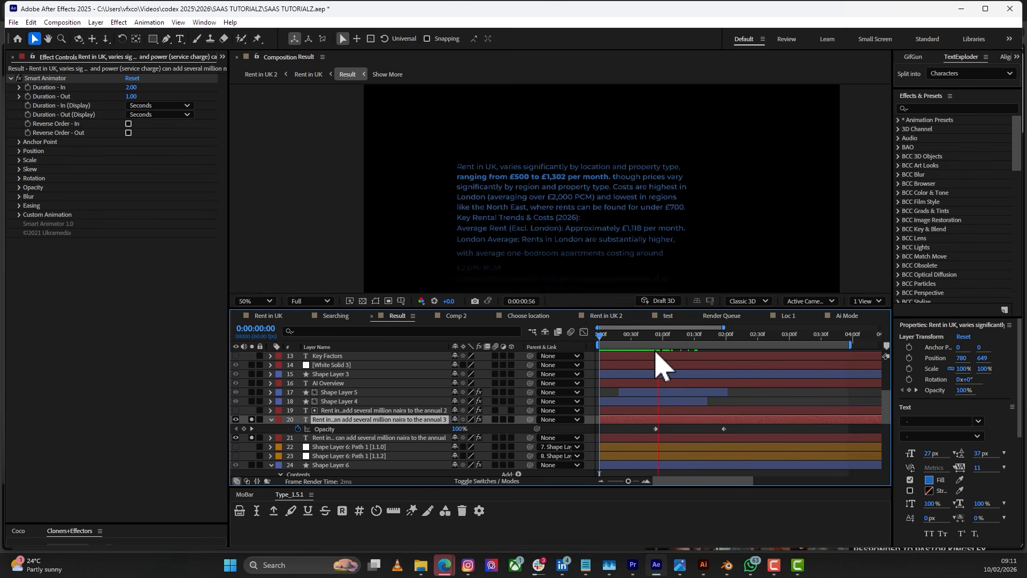
pyautogui.moveTo(663, 341); pyautogui.dragTo(615, 346)
pyautogui.press('space')
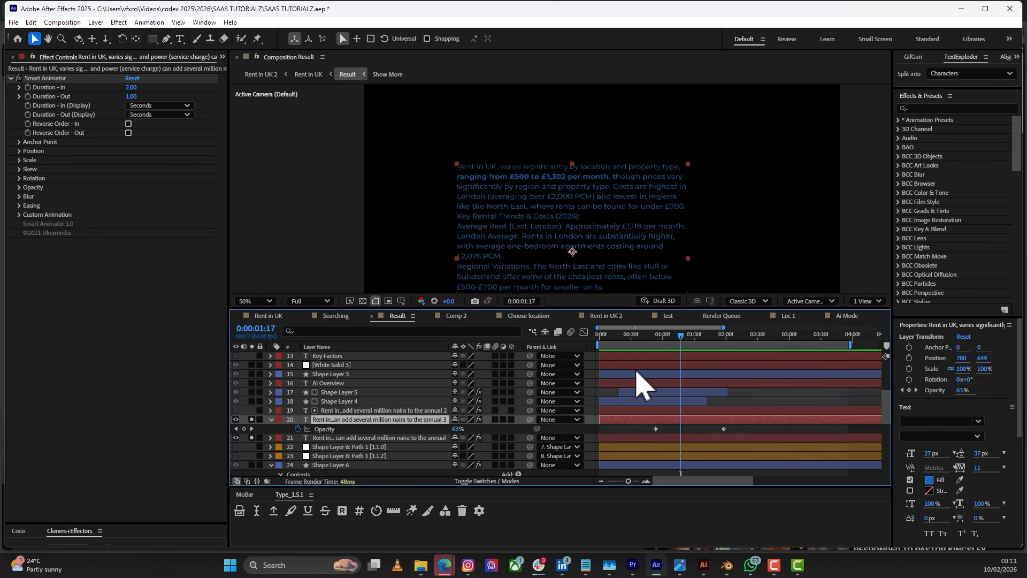
pyautogui.click(648, 337)
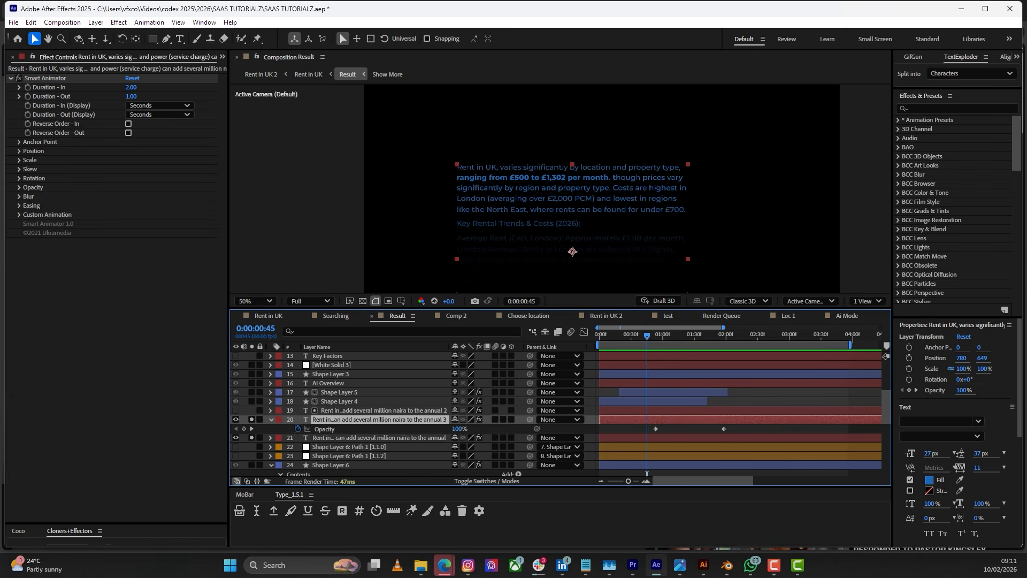
# - Inspect the fill colour of the text on layer 20 without changing it and scrub the reveal to 0:00:02:06
pyautogui.click(930, 481)
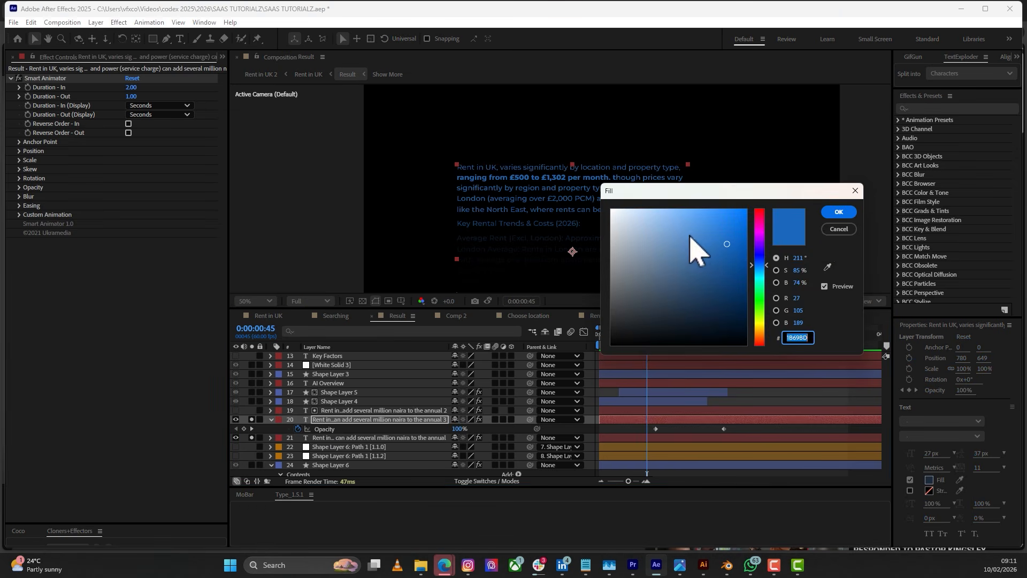
pyautogui.click(839, 231)
pyautogui.moveTo(649, 335); pyautogui.dragTo(734, 413)
# - Solo Shape Layer 4 and Shape Layer 5 with the text layers and scrub the reveal back to 0:00:01:04
pyautogui.click(321, 401)
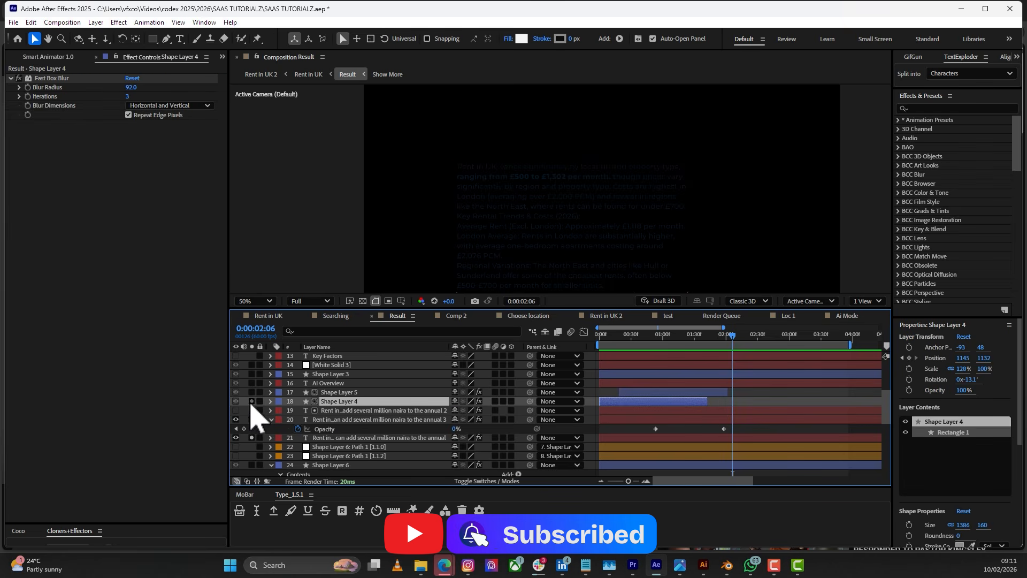
pyautogui.moveTo(252, 402); pyautogui.dragTo(252, 392)
pyautogui.click(662, 337)
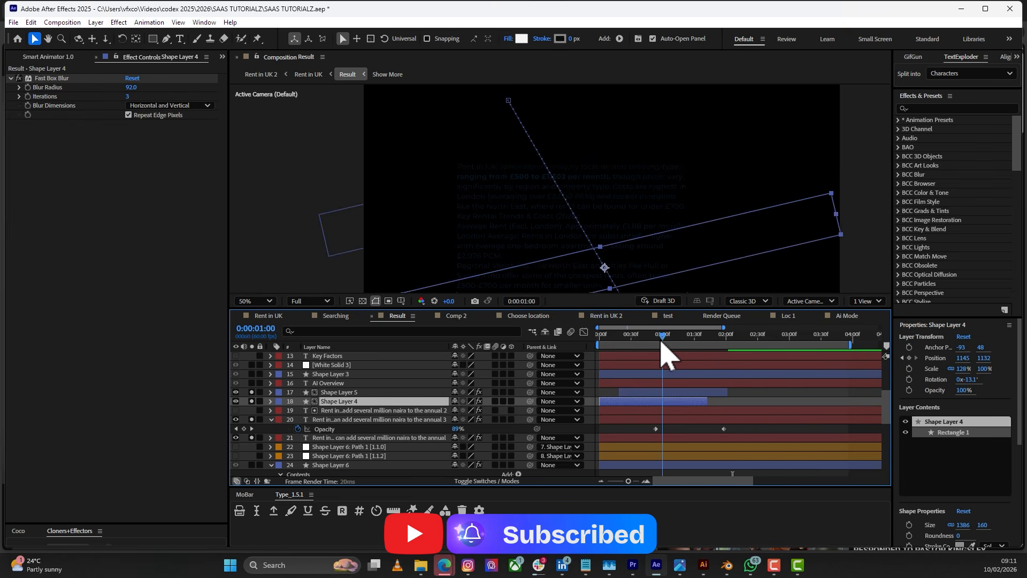
pyautogui.moveTo(662, 342); pyautogui.dragTo(734, 394)
pyautogui.click(734, 421)
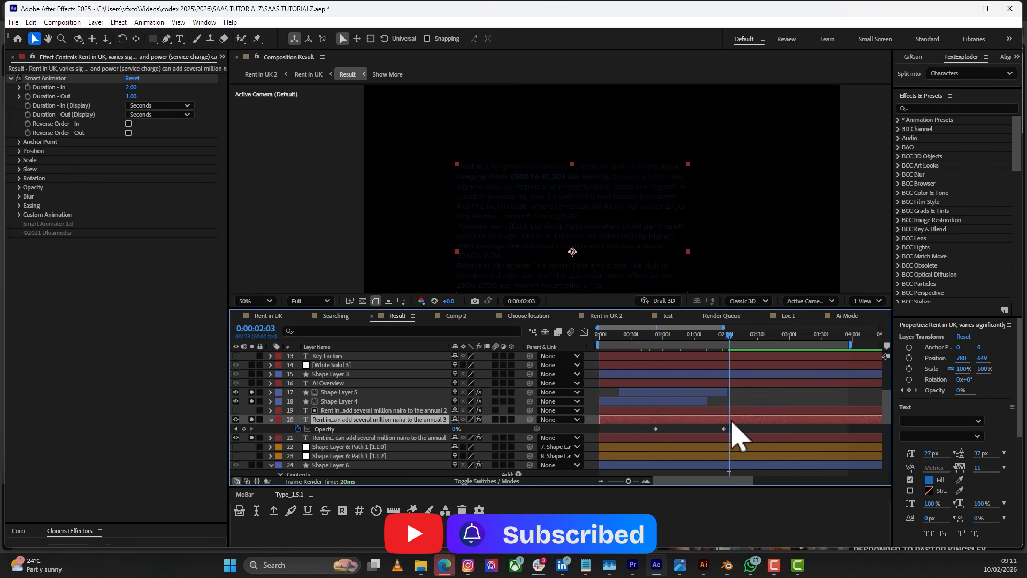
pyautogui.moveTo(670, 341); pyautogui.dragTo(666, 402)
pyautogui.click(665, 402)
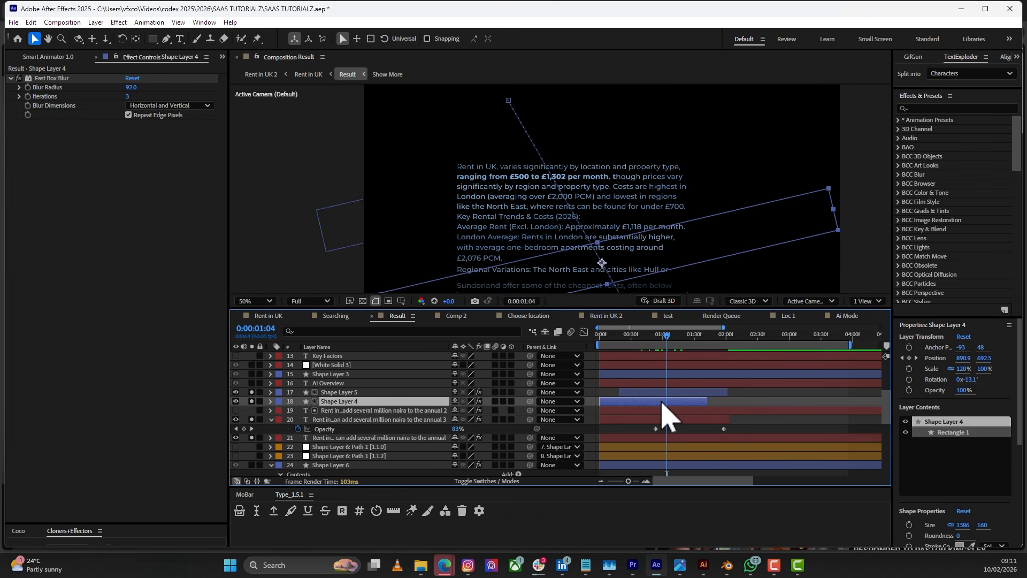
# - Play the soloed matte reveal from the composition start and inspect it frame by frame at 0:00:00:46 and 0:00:00:57
pyautogui.press('space')
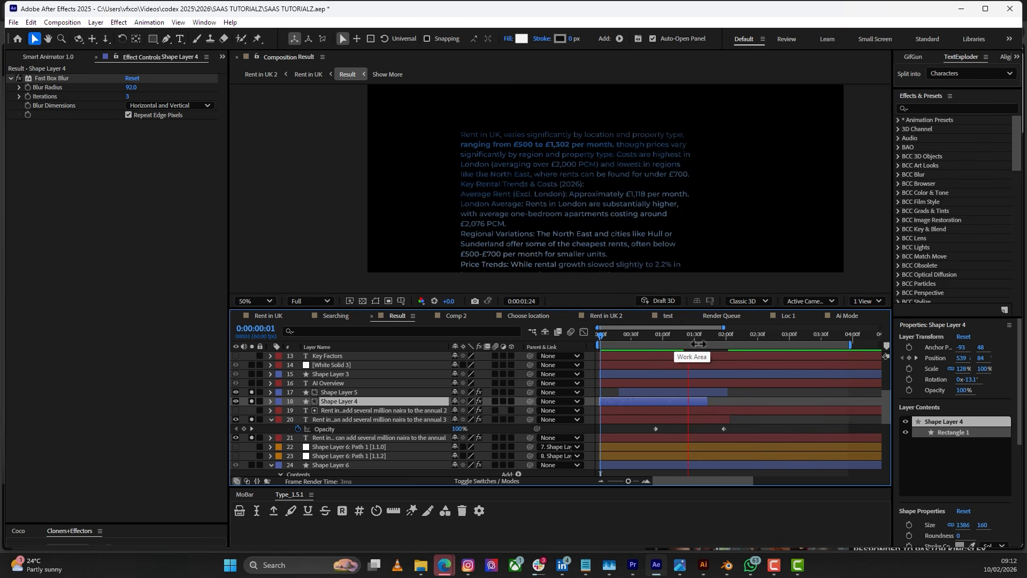
pyautogui.moveTo(687, 345); pyautogui.dragTo(657, 361)
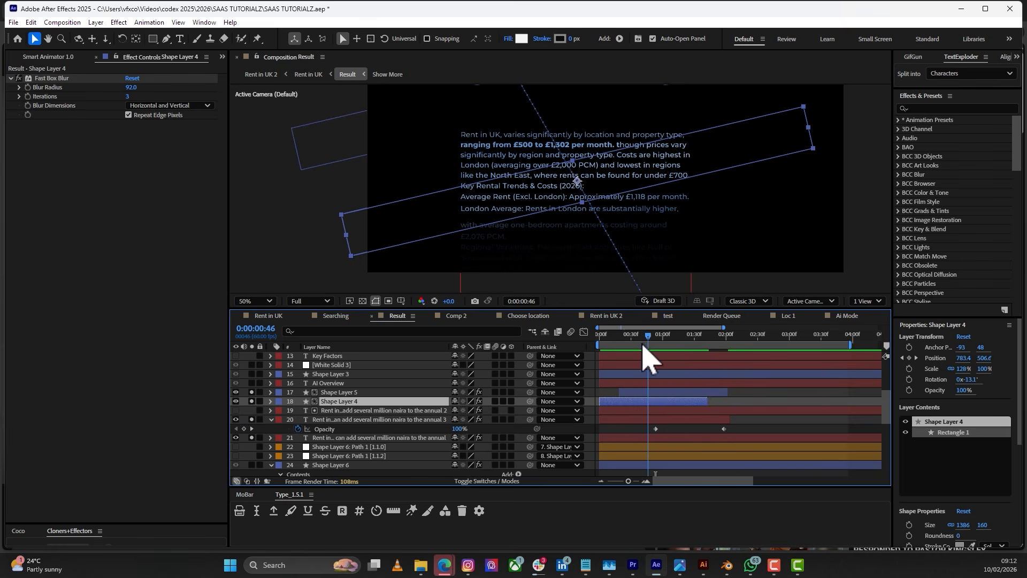
pyautogui.moveTo(643, 345); pyautogui.dragTo(661, 362)
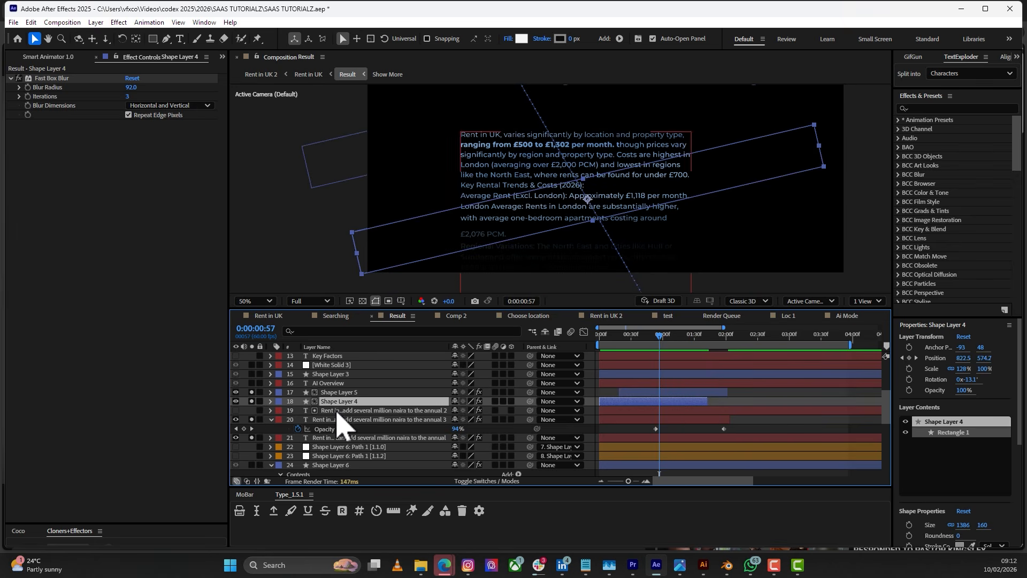
# - Show the layers' Track Matte settings, check matte text layer 19, and inspect the full unsoloed page at 0:00:01:13
pyautogui.click(459, 481)
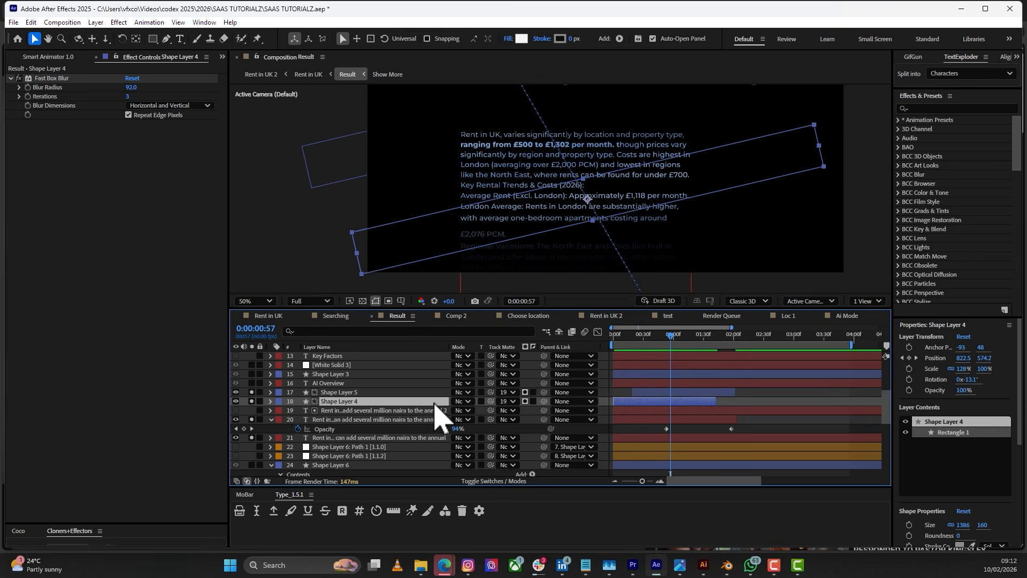
pyautogui.click(382, 411)
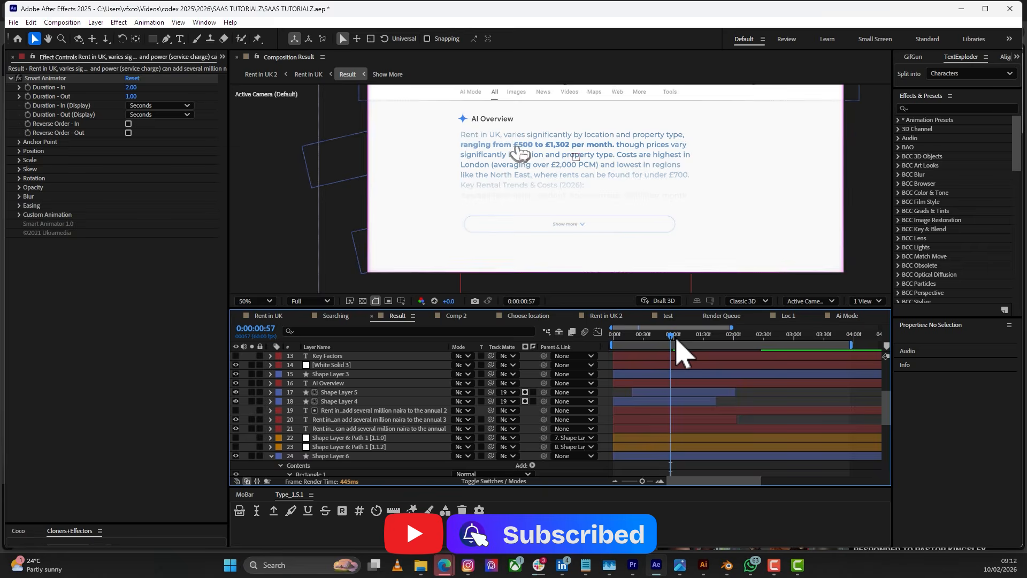
pyautogui.moveTo(675, 338); pyautogui.dragTo(689, 341)
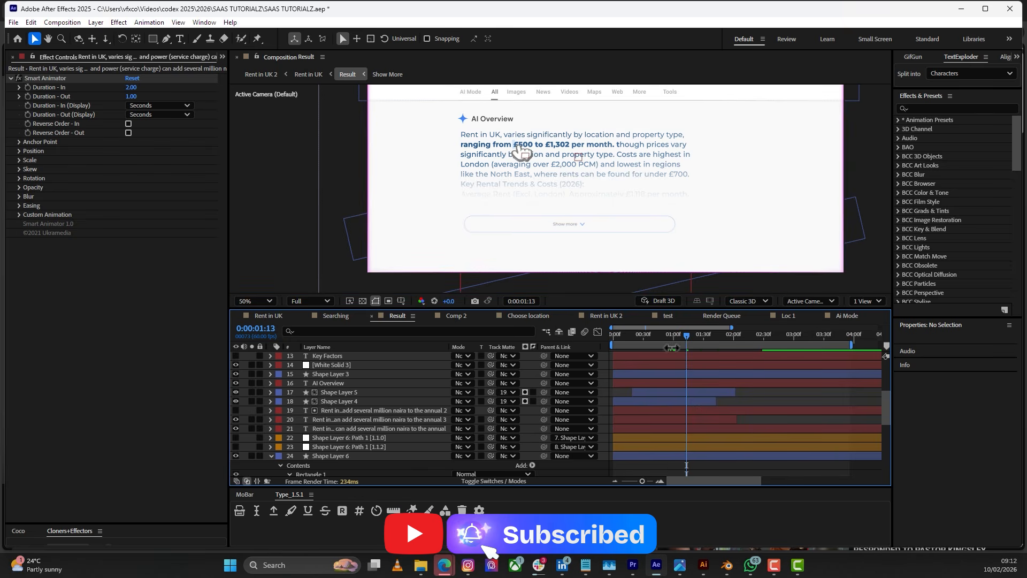
# - Collapse Shape Layer 6 and inspect its highlight over the bold price text at 0:00:02:08
pyautogui.click(289, 475)
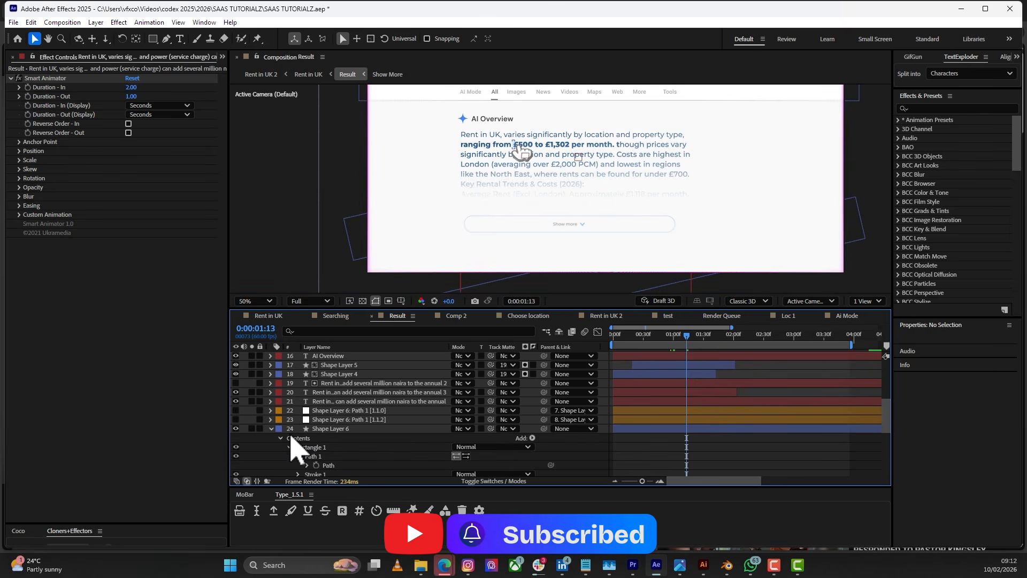
pyautogui.click(271, 429)
pyautogui.scroll(2, 540, 220)
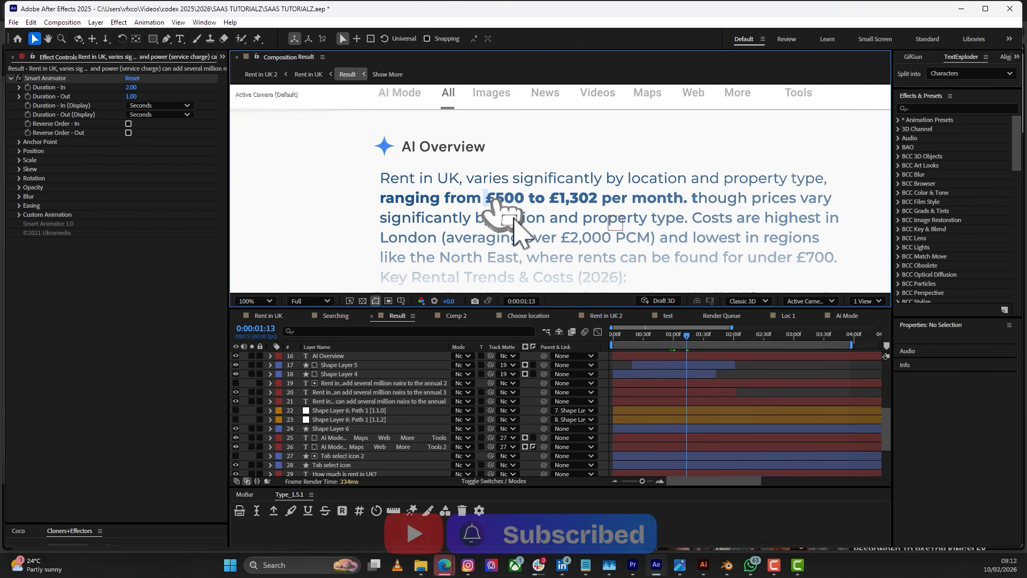
pyautogui.click(331, 429)
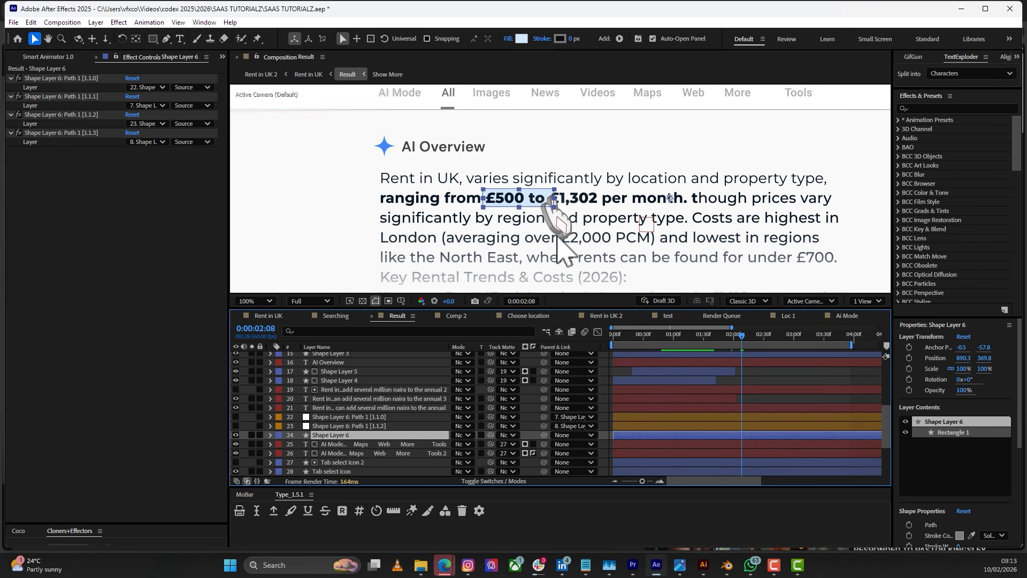
pyautogui.hotkey('ctrl', 'shift', 'a')
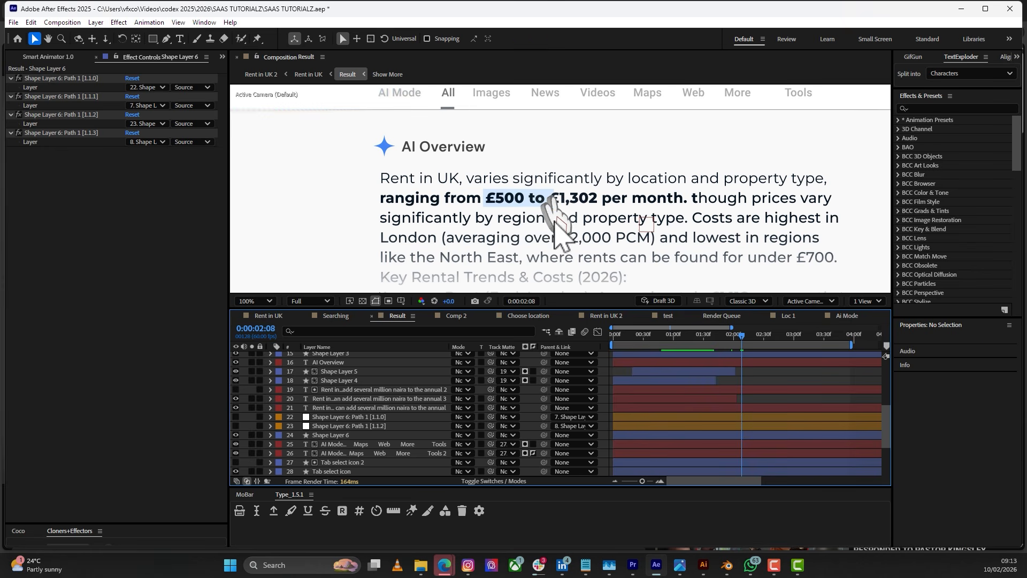
# - Examine the price highlight following the hand cursor in an enlarged view, scrubbing through 0:00:02:22 and back to 0:00:01:36
pyautogui.scroll(2, 559, 233)
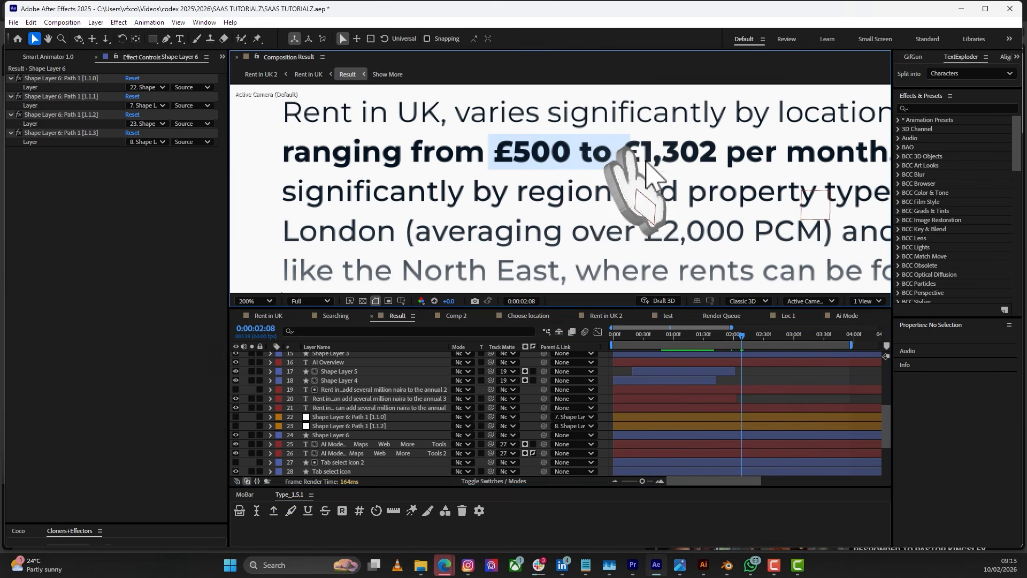
pyautogui.moveTo(636, 174); pyautogui.dragTo(566, 195)
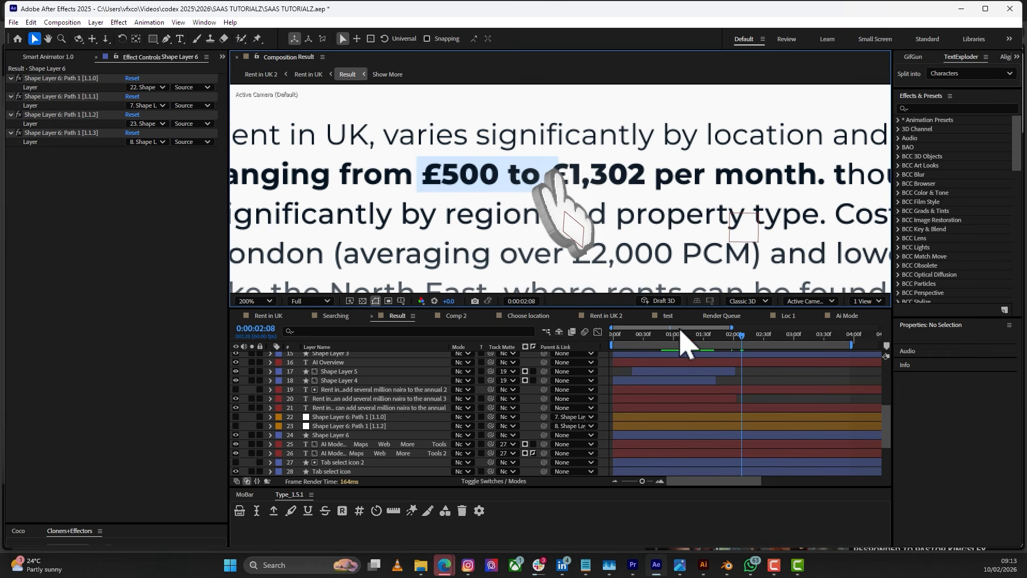
pyautogui.moveTo(681, 333); pyautogui.dragTo(763, 371)
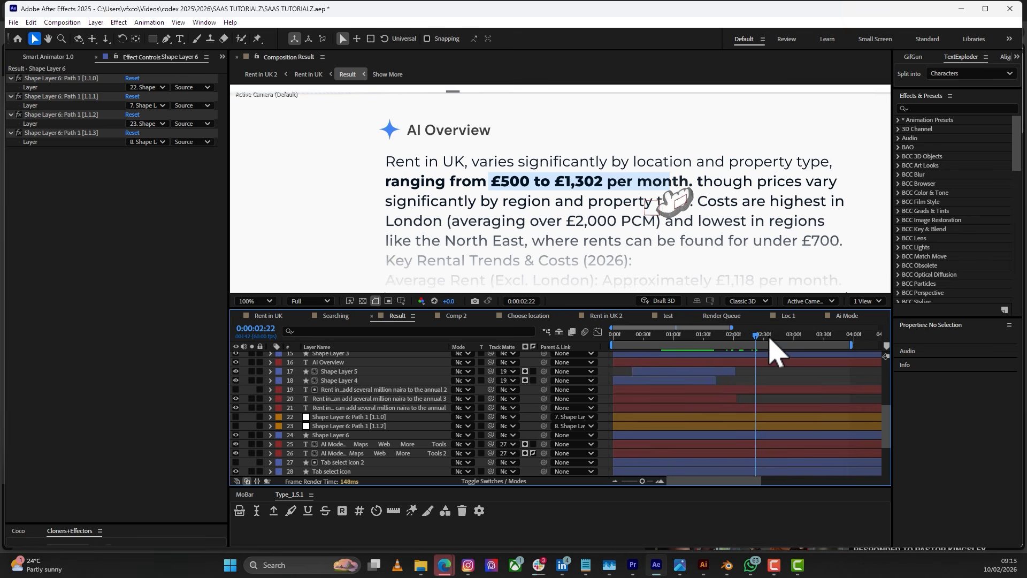
pyautogui.moveTo(776, 351); pyautogui.dragTo(710, 354)
# - Rename Shape Layer 6 as Higlighter and collapse its properties
pyautogui.click(331, 435)
pyautogui.press('u')
pyautogui.click(271, 390)
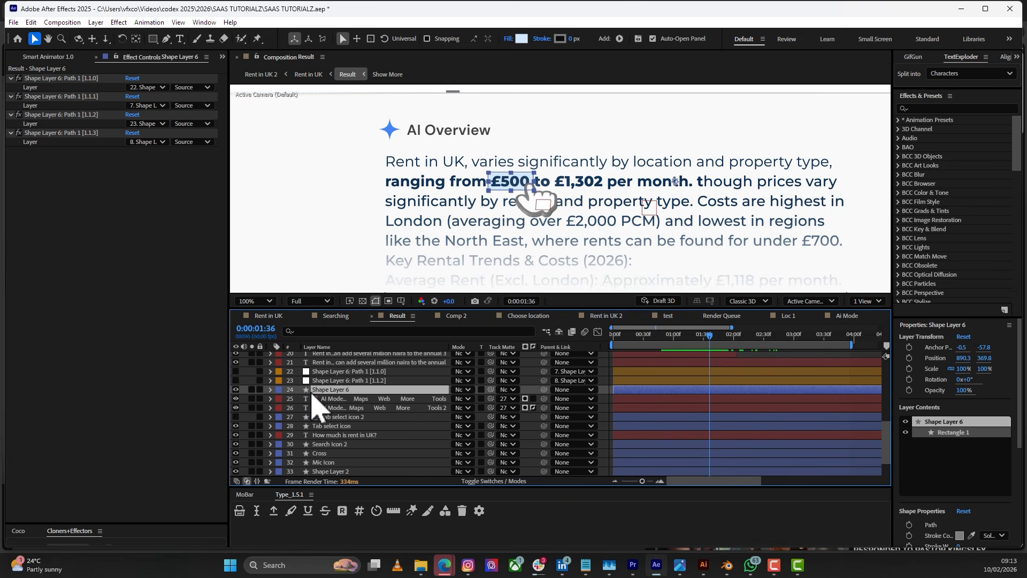
pyautogui.click(271, 389)
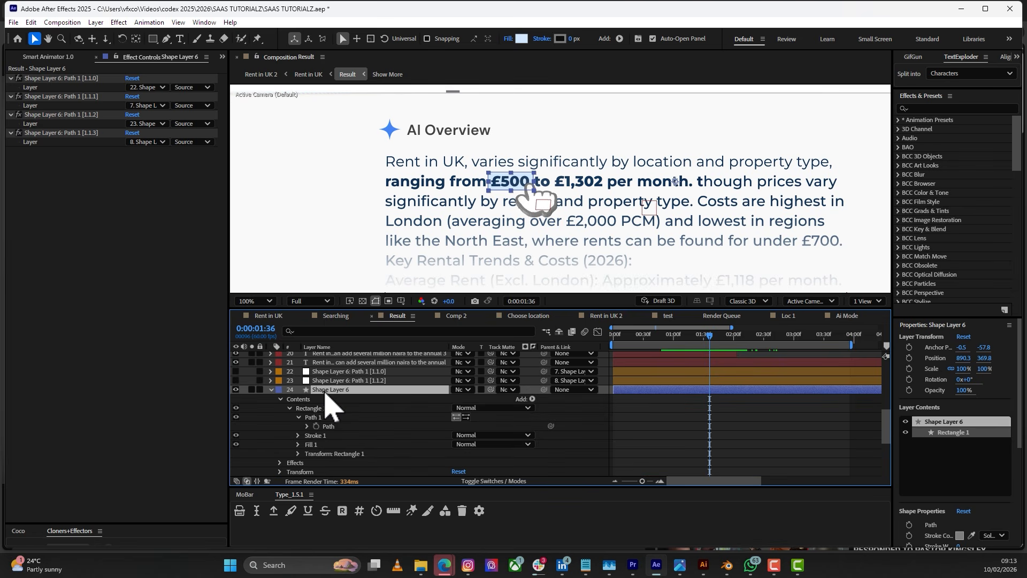
pyautogui.press('Return')
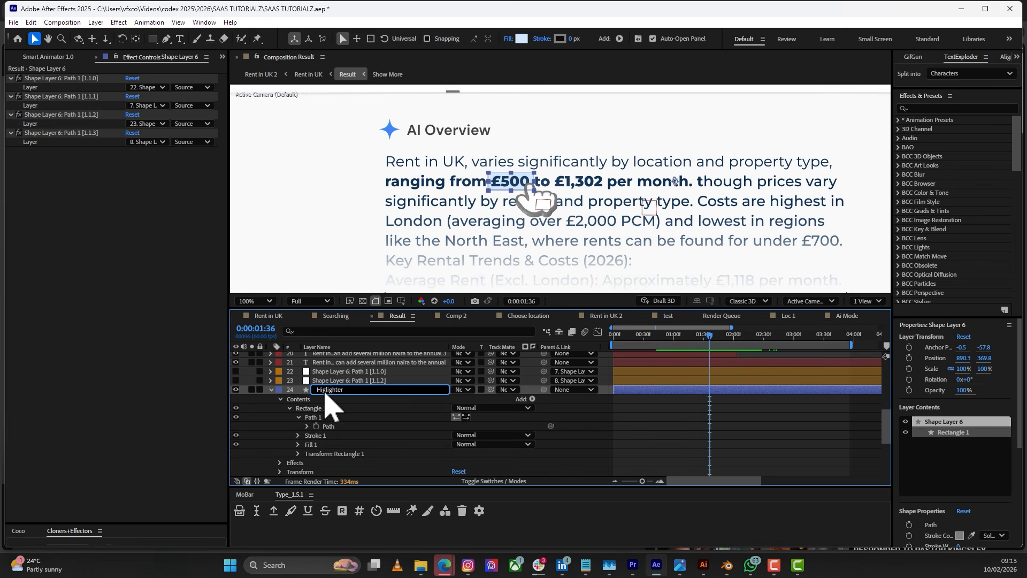
pyautogui.write('Higlighter')
pyautogui.press('Return')
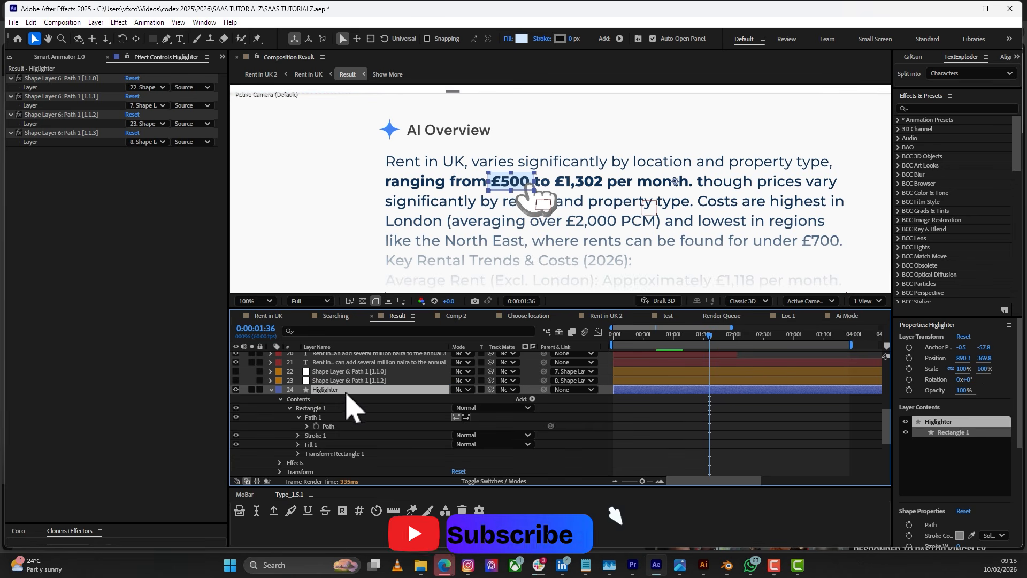
pyautogui.click(684, 425)
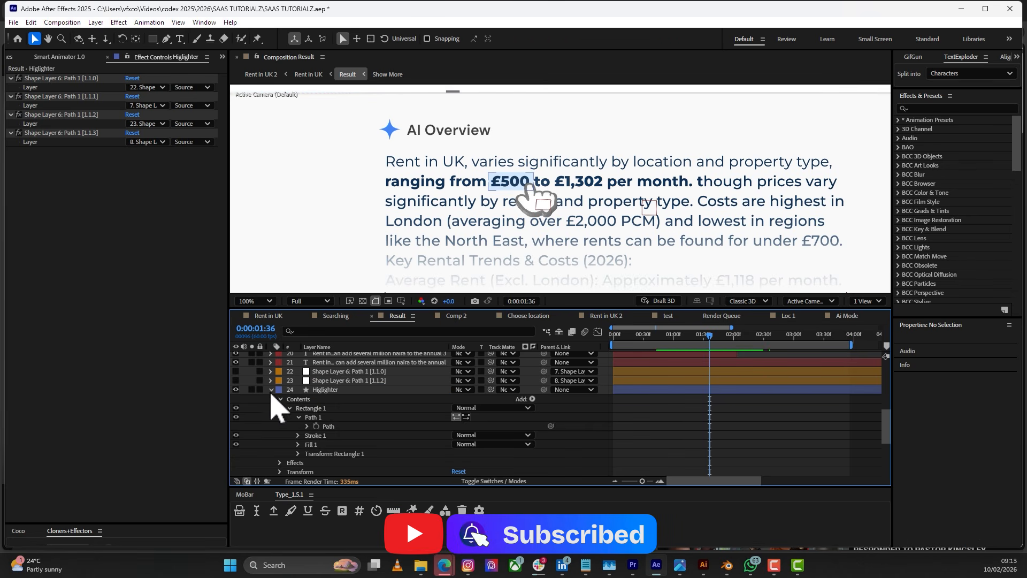
pyautogui.click(271, 390)
pyautogui.click(324, 390)
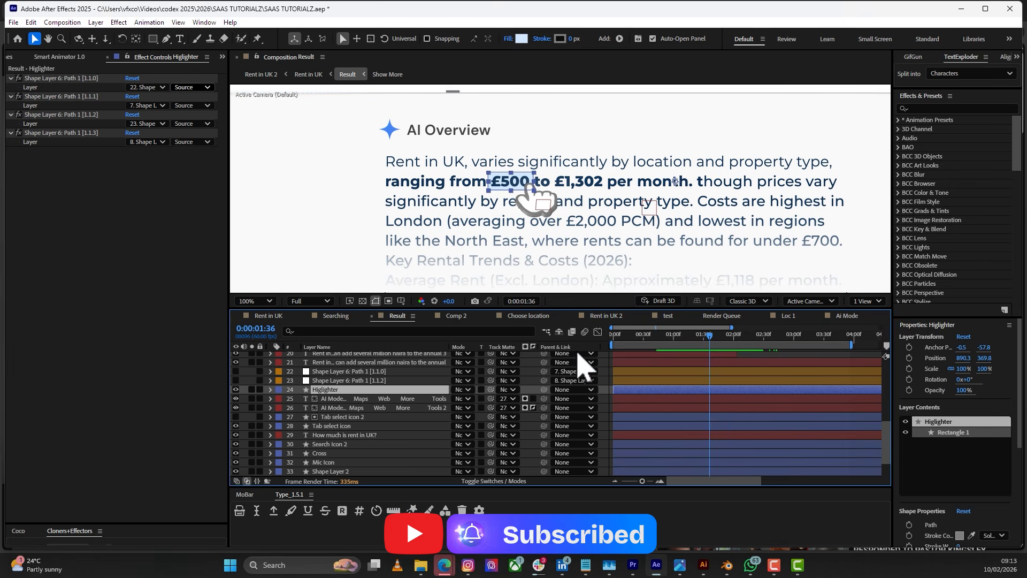
# - Activate the Rectangle tool and create a new 1920 × 1080 px composition at 60 fps with a white background
pyautogui.click(604, 394)
pyautogui.click(153, 39)
pyautogui.scroll(6, 641, 406)
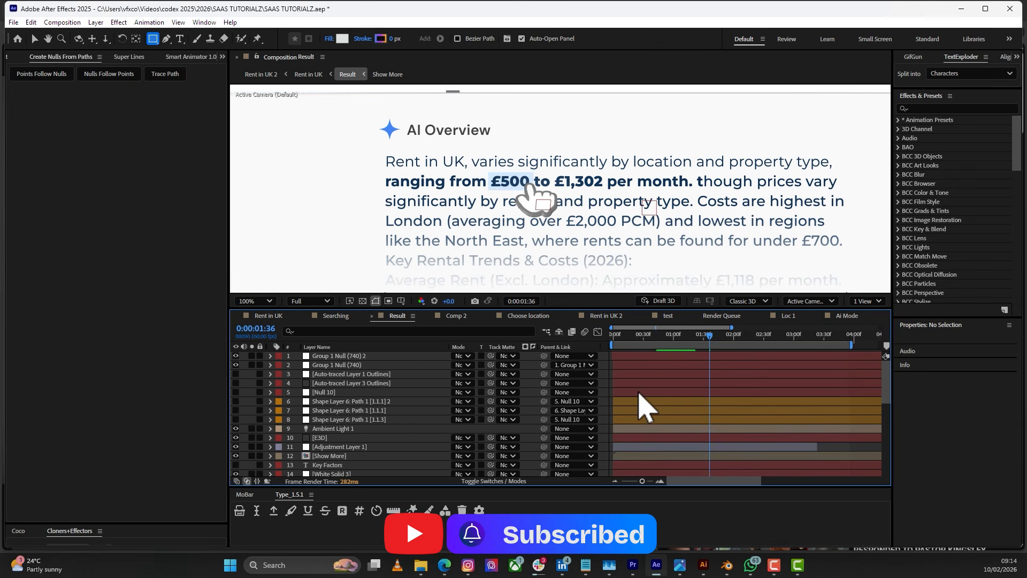
pyautogui.hotkey('ctrl', 'n')
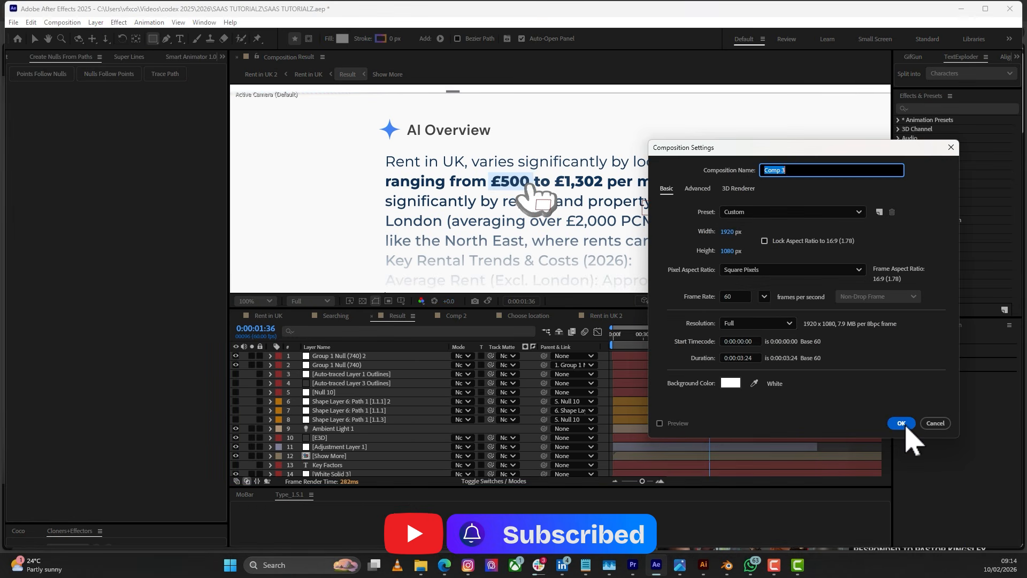
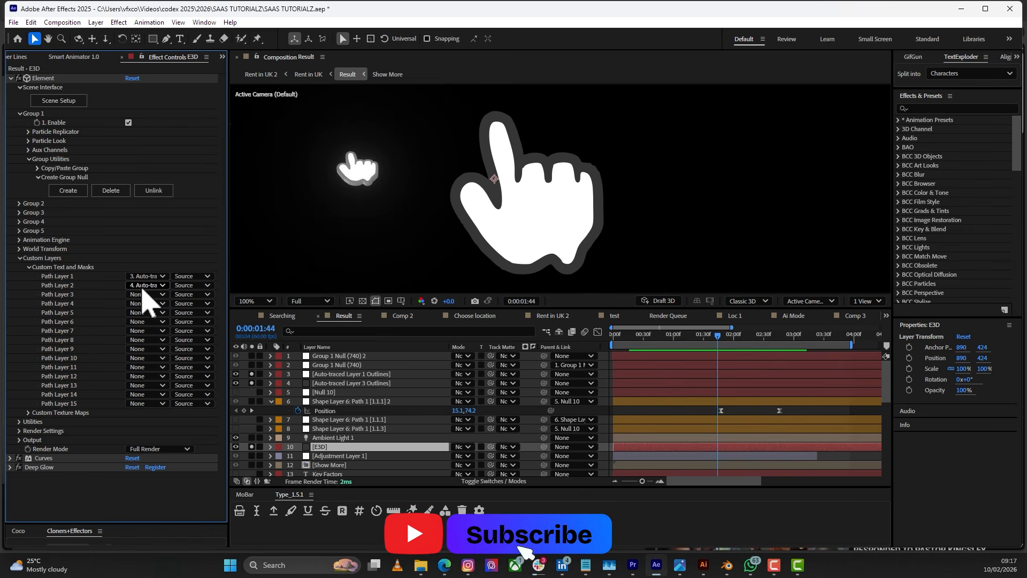
# - Check the E3D layer's Path Layer 1 and 2 assignments against the two auto-traced hand outline layers
pyautogui.click(142, 285)
pyautogui.click(119, 279)
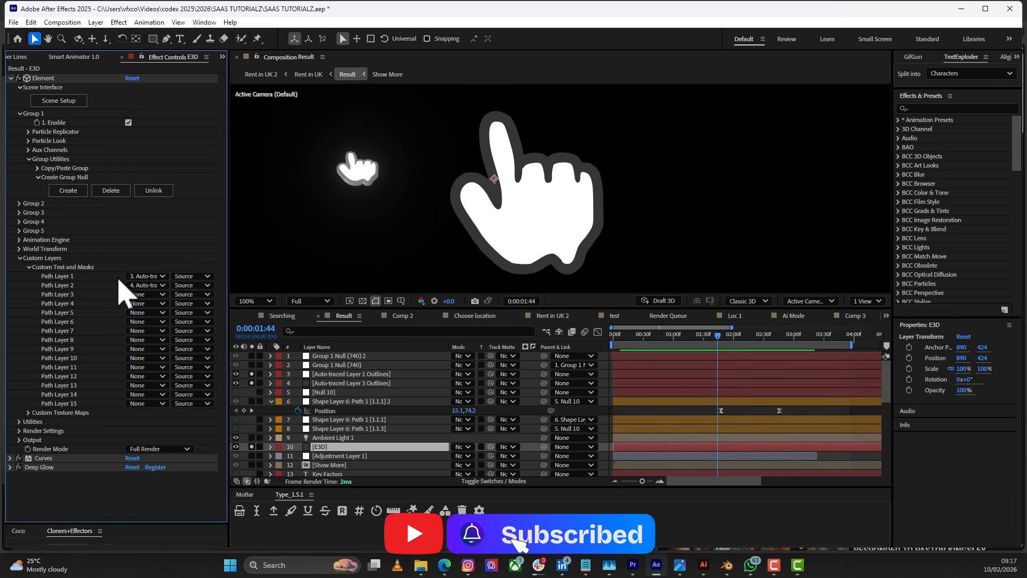
pyautogui.click(332, 374)
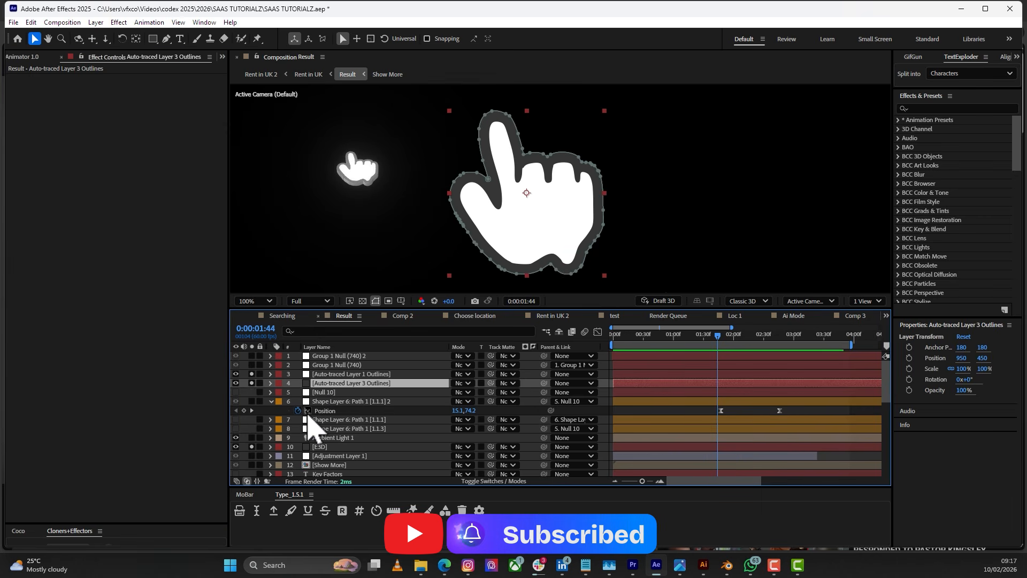
pyautogui.click(324, 447)
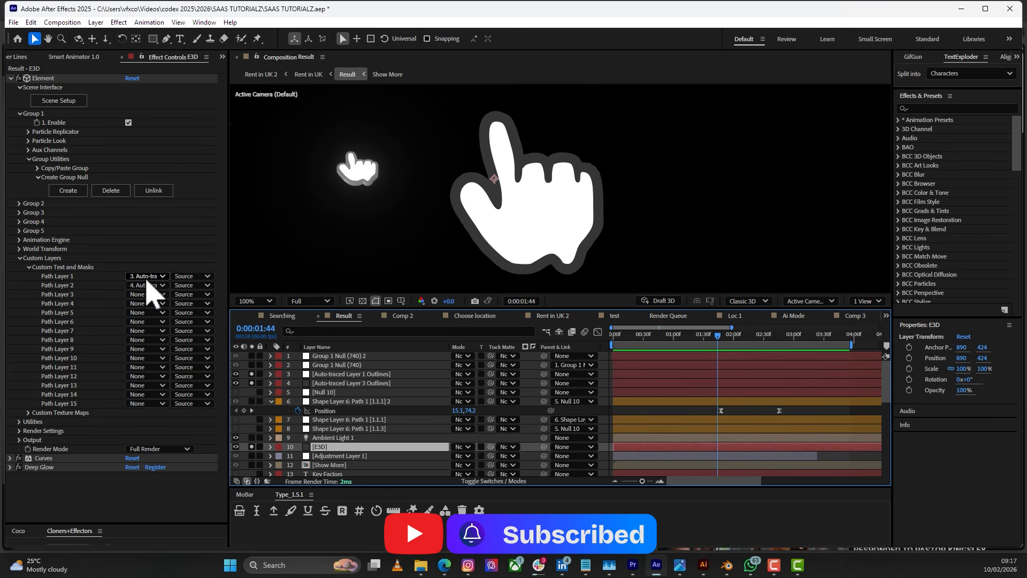
# - Open the E3D layer's Element Scene Setup, view the hand model from another angle, and hide the existing Group Folder
pyautogui.click(57, 102)
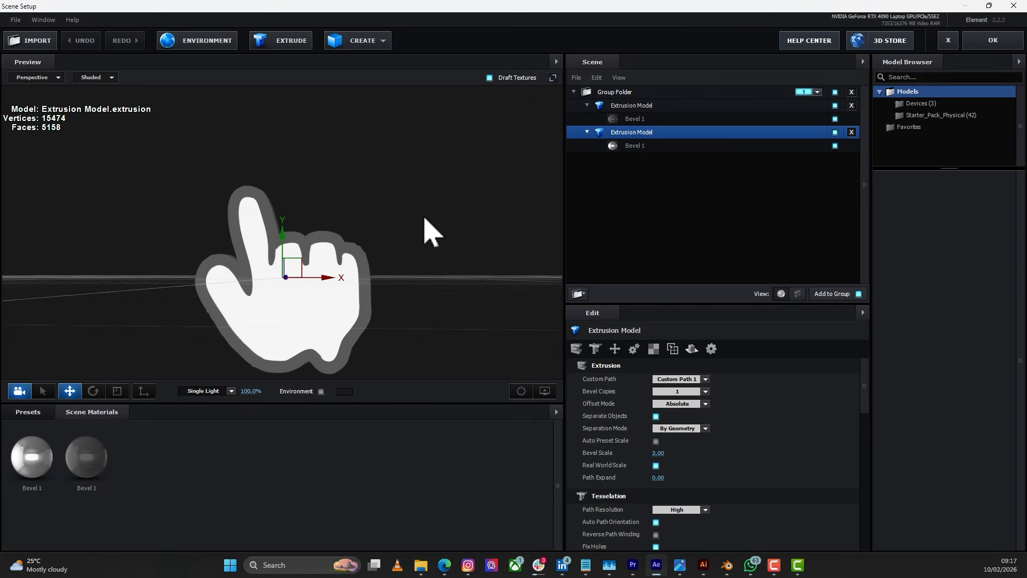
pyautogui.moveTo(430, 230); pyautogui.dragTo(412, 246)
pyautogui.click(836, 92)
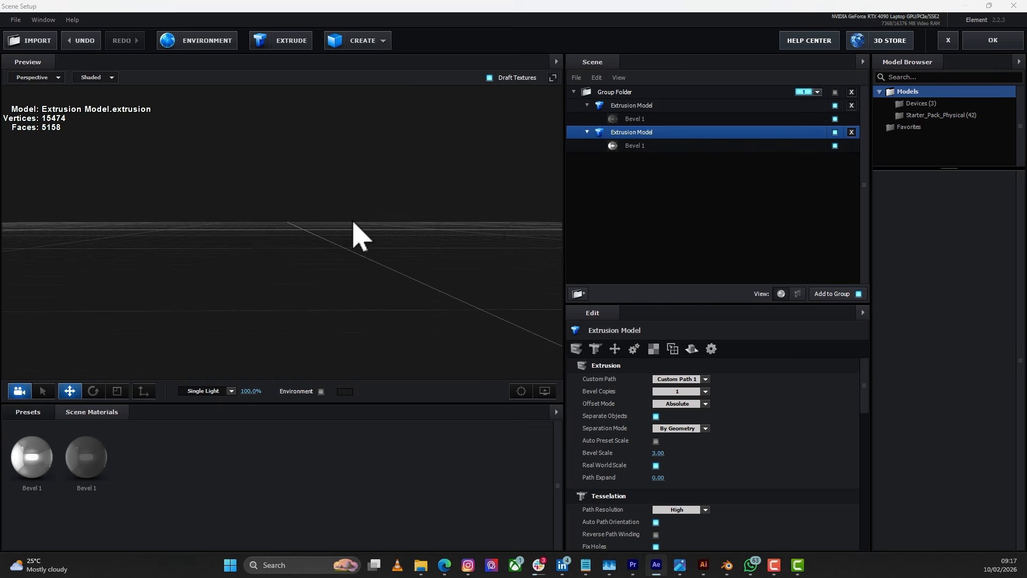
# - Add an extrusion model of the hand, move it out of the hidden Group Folder, and add a second extrusion model
pyautogui.click(281, 41)
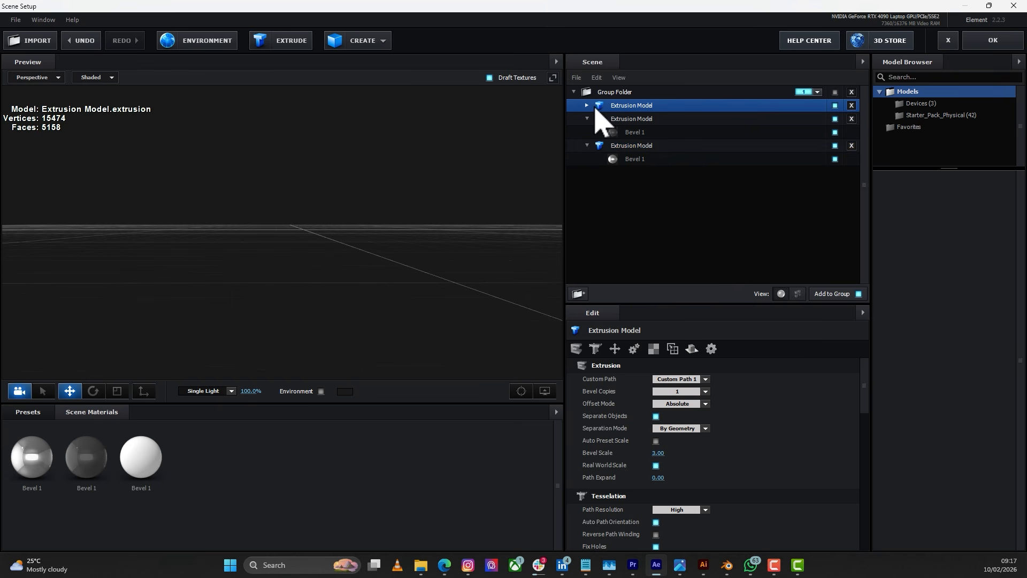
pyautogui.moveTo(644, 106); pyautogui.dragTo(661, 227)
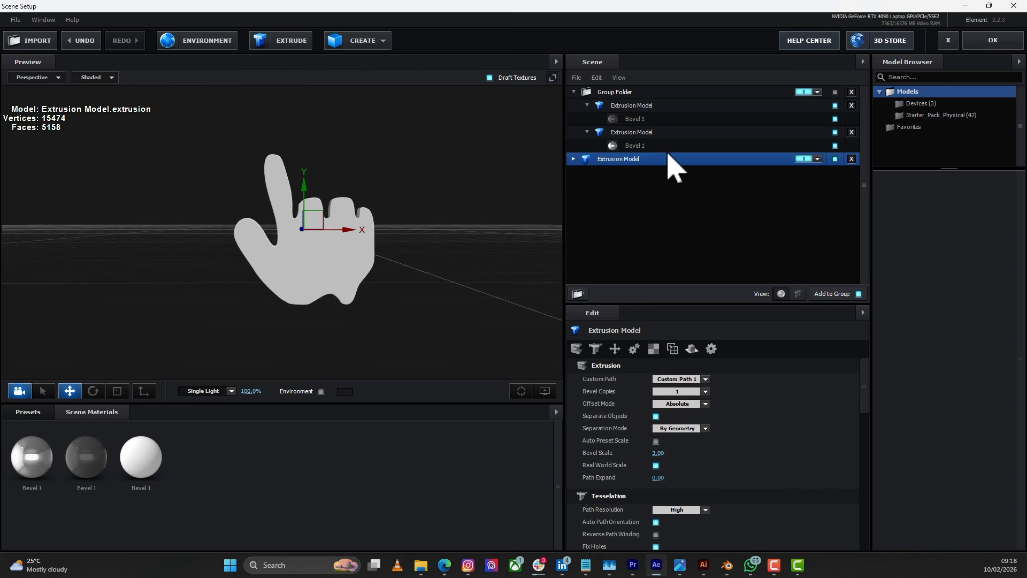
pyautogui.moveTo(285, 295)
pyautogui.mouseDown()
pyautogui.moveTo(355, 302)
pyautogui.moveTo(284, 295)
pyautogui.mouseUp()
pyautogui.click(291, 44)
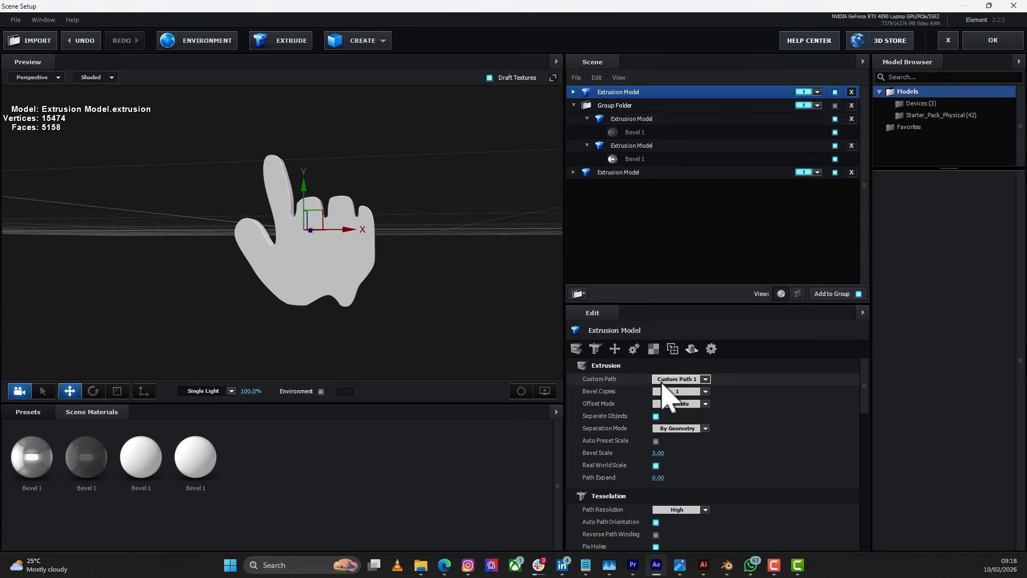
# - Assign Custom Path 2 to the uppermost extrusion model and expand it to reveal its bevel
pyautogui.click(708, 380)
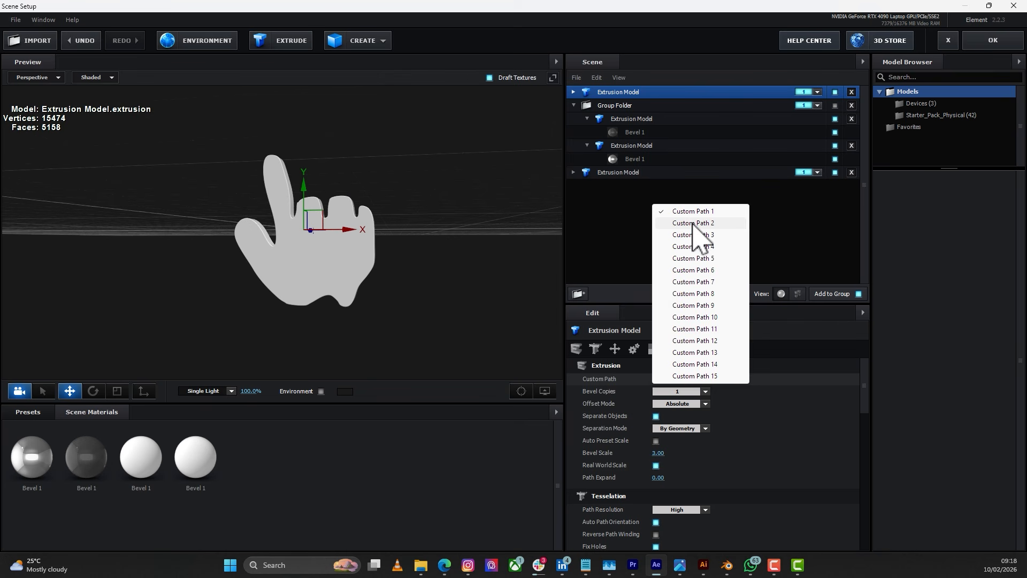
pyautogui.click(694, 224)
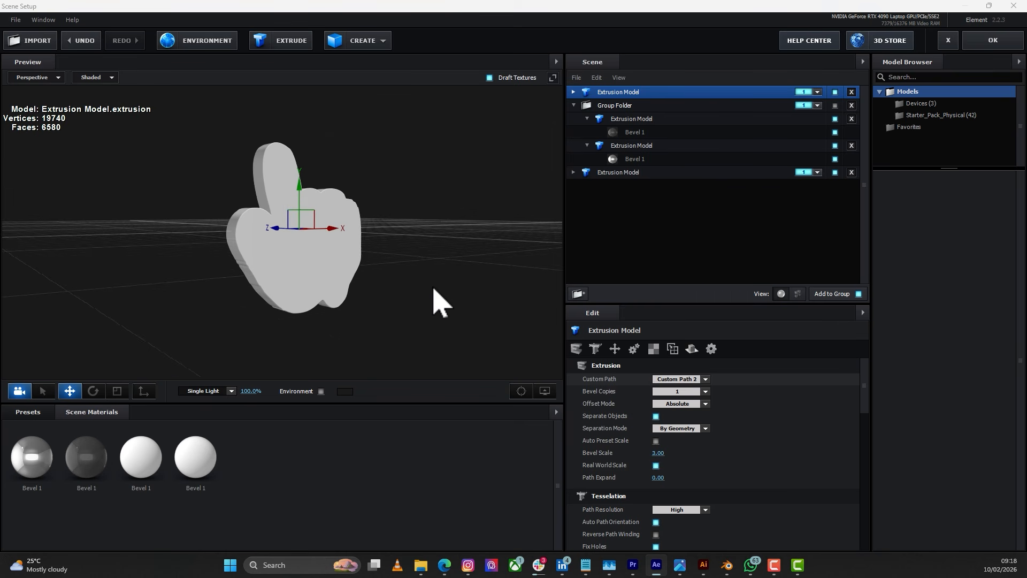
pyautogui.click(573, 92)
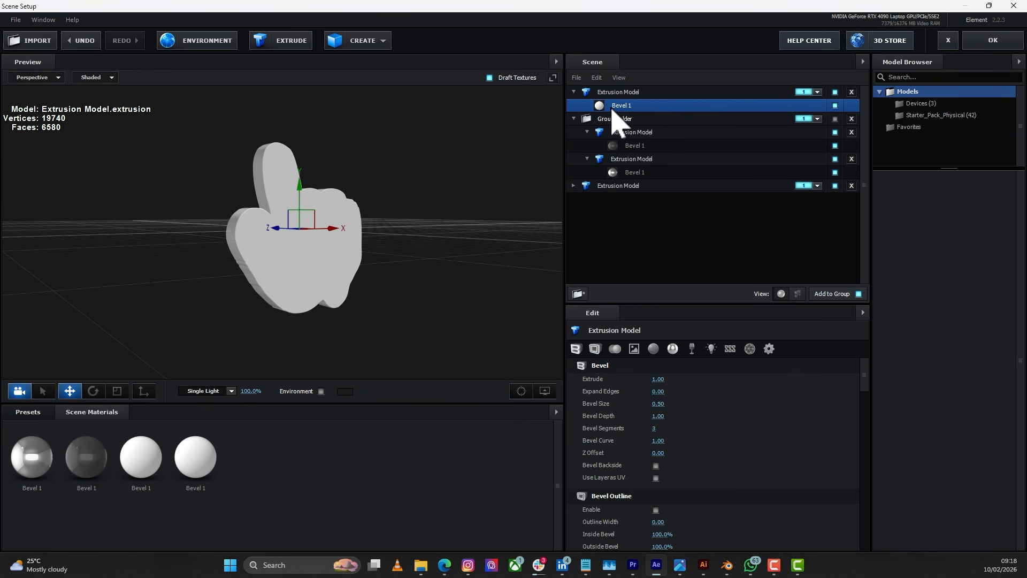
# - Apply the dark grey Bevel 1 material to the Custom Path 2 hand model and set its Extrude to 0.68
pyautogui.click(616, 106)
pyautogui.click(92, 466)
pyautogui.moveTo(400, 338); pyautogui.dragTo(371, 331)
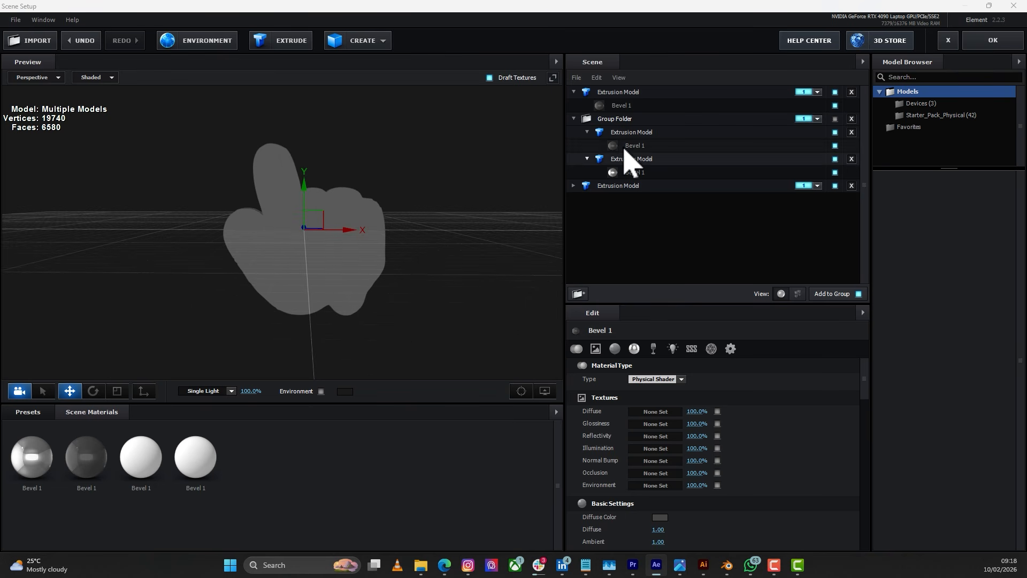
pyautogui.click(626, 106)
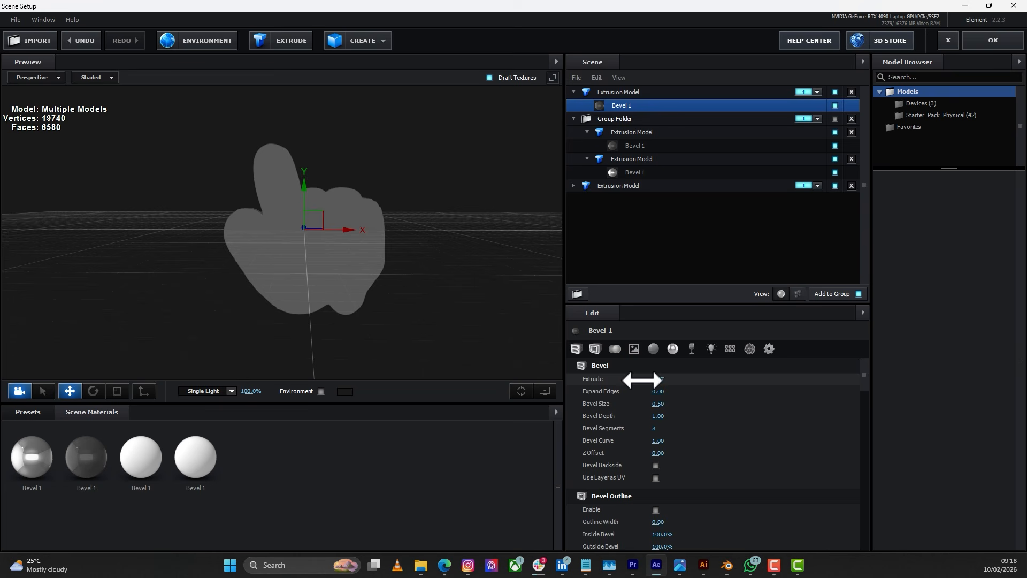
pyautogui.moveTo(298, 321); pyautogui.dragTo(337, 327)
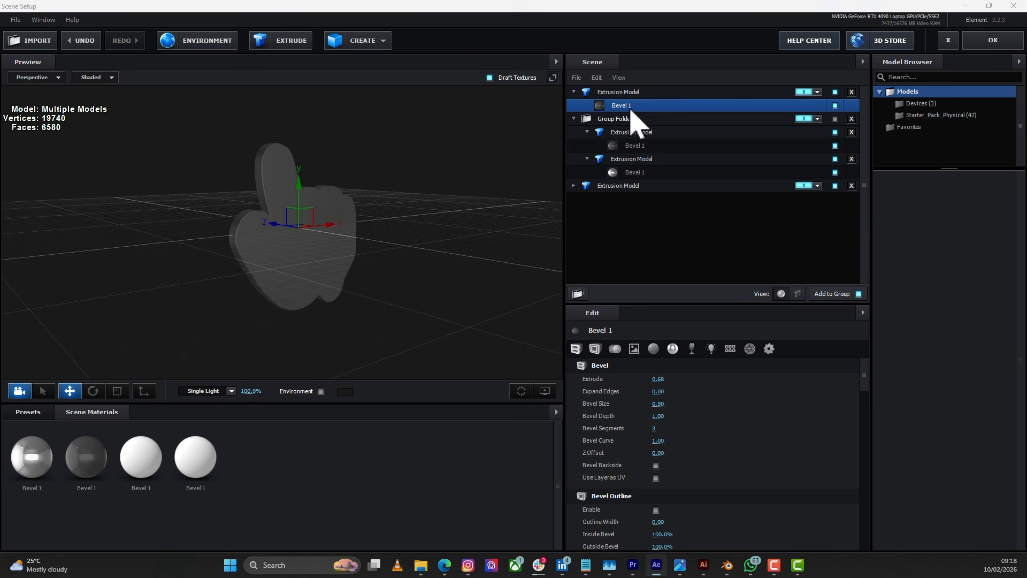
# - Move the dark outline model beside the other ungrouped extrusion model and place both in a new group folder
pyautogui.moveTo(618, 92); pyautogui.dragTo(619, 188)
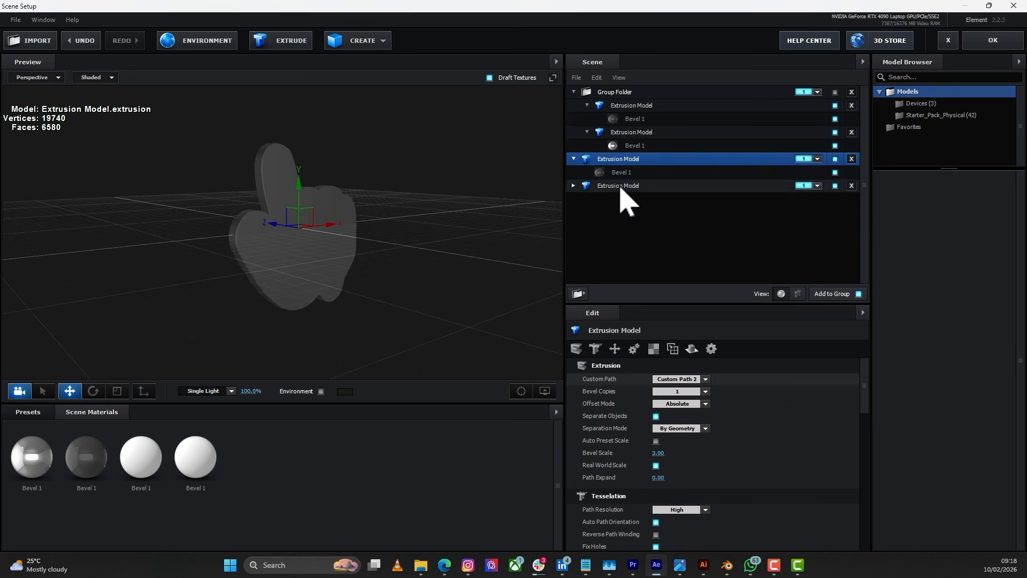
pyautogui.click(619, 186)
pyautogui.click(618, 161)
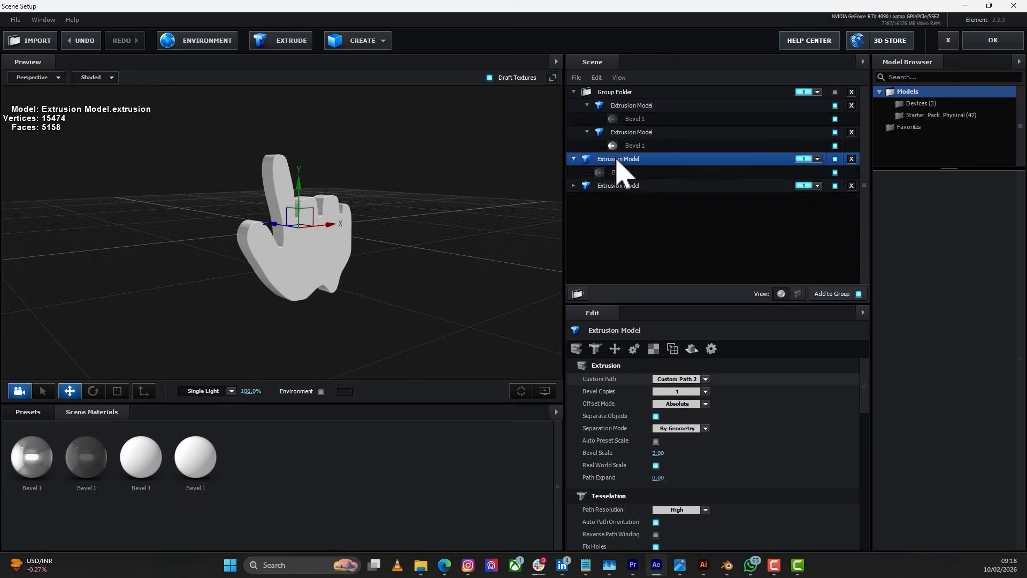
pyautogui.click(616, 187)
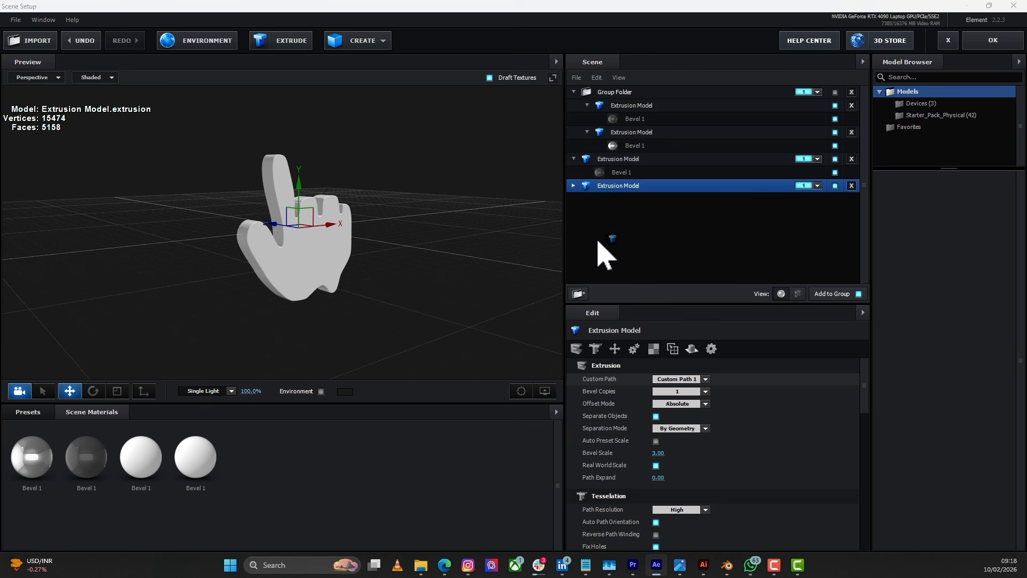
pyautogui.click(579, 293)
pyautogui.moveTo(621, 160); pyautogui.dragTo(625, 199)
pyautogui.moveTo(546, 235); pyautogui.dragTo(307, 231)
pyautogui.moveTo(373, 264); pyautogui.dragTo(688, 211)
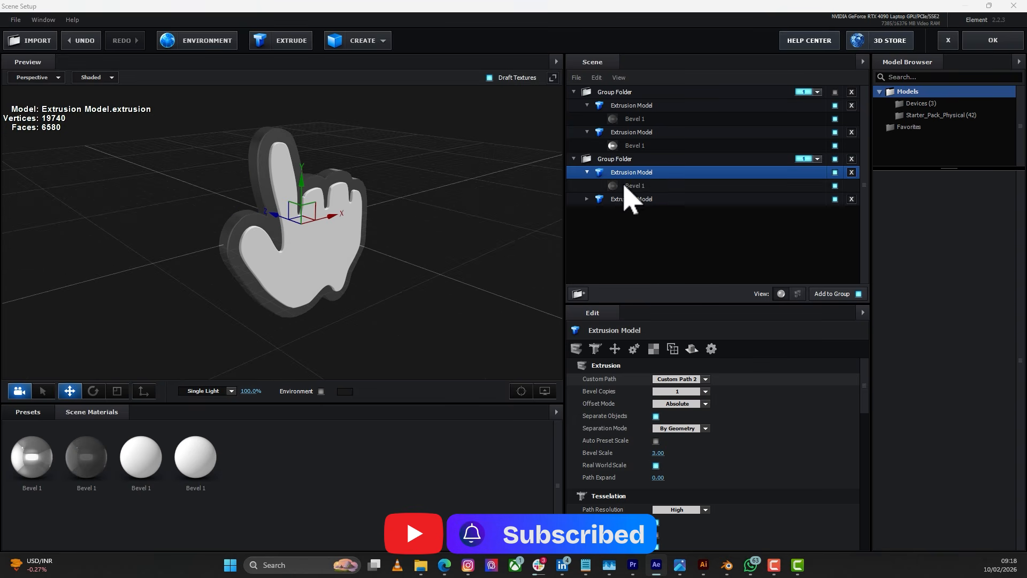
# - In the new group folder, set the bevel Extrude to 0.22 for the dark outline and 0.48 for the white hand
pyautogui.click(632, 185)
pyautogui.moveTo(654, 377)
pyautogui.mouseDown()
pyautogui.moveTo(667, 374)
pyautogui.moveTo(636, 380)
pyautogui.mouseUp()
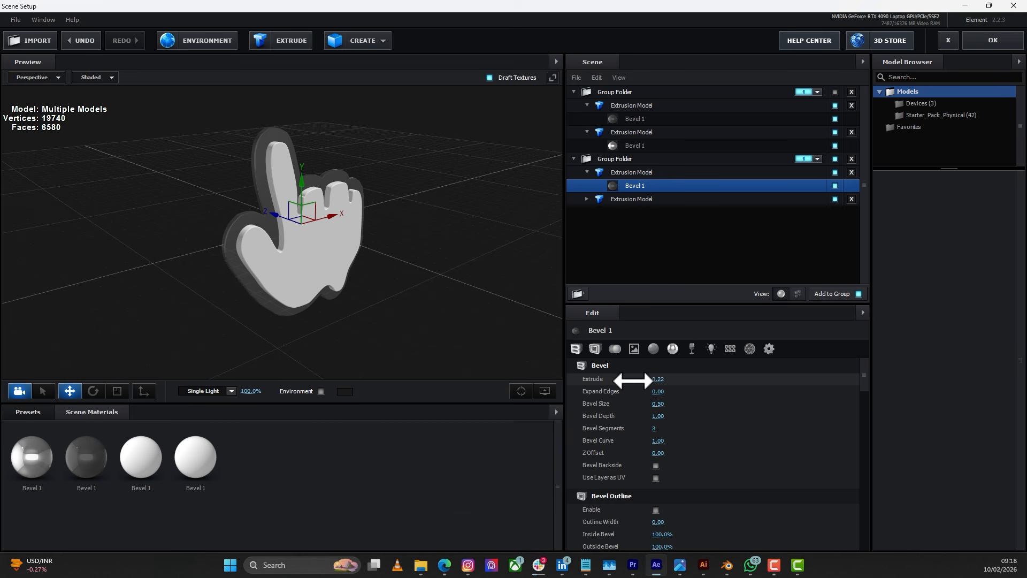
pyautogui.click(652, 199)
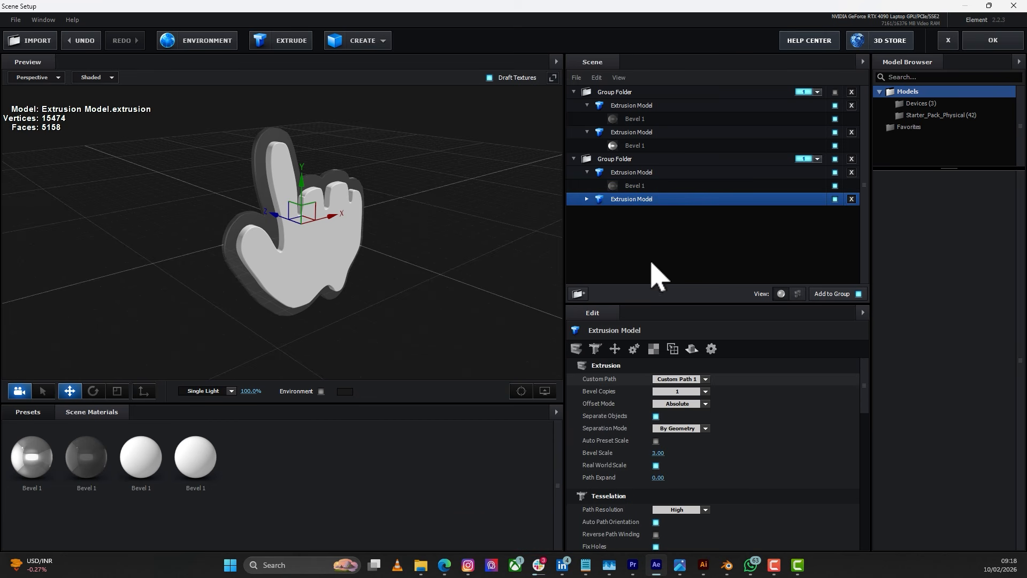
pyautogui.click(587, 199)
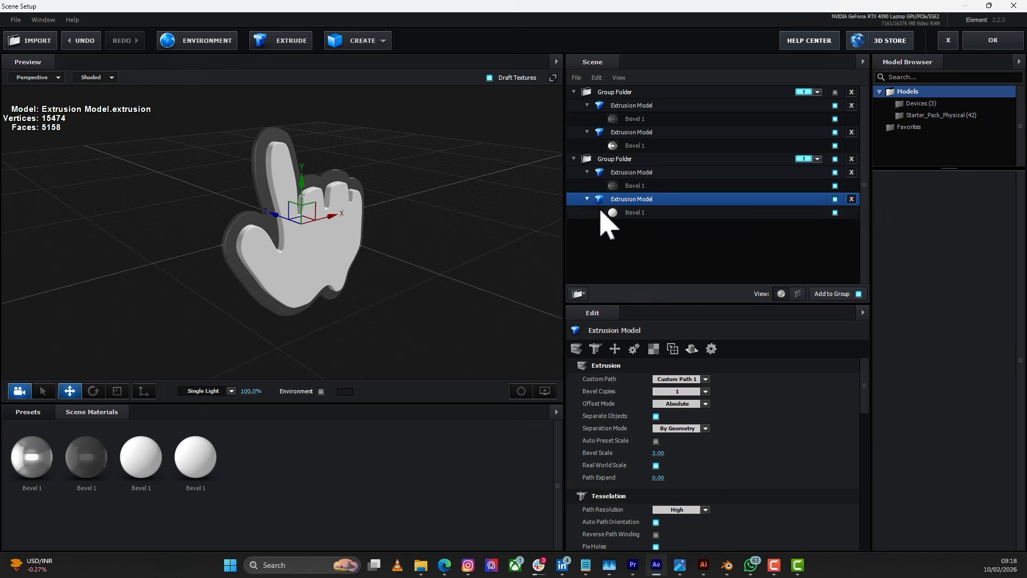
pyautogui.click(616, 213)
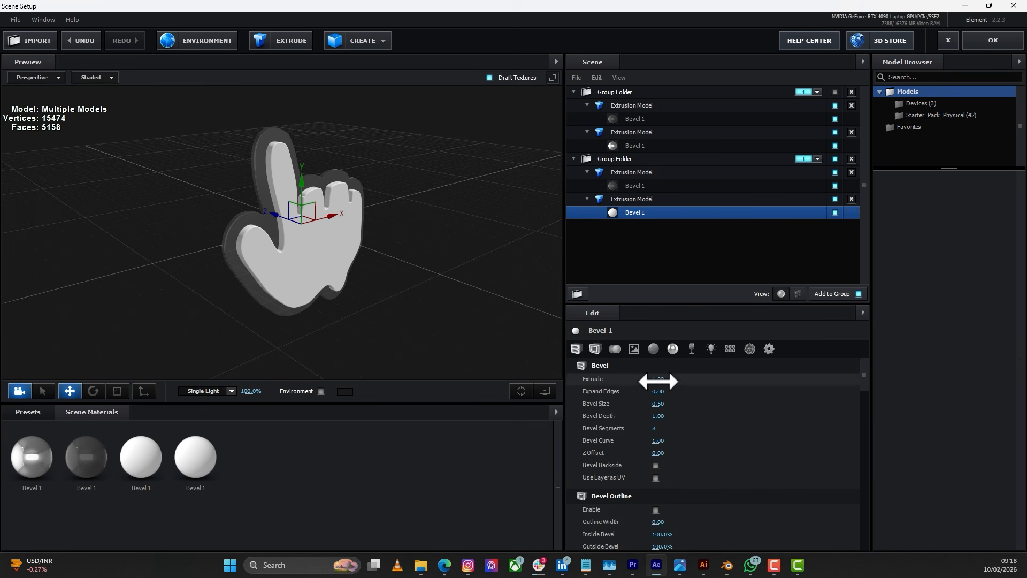
pyautogui.moveTo(658, 381); pyautogui.dragTo(621, 381)
pyautogui.moveTo(414, 300); pyautogui.dragTo(505, 227)
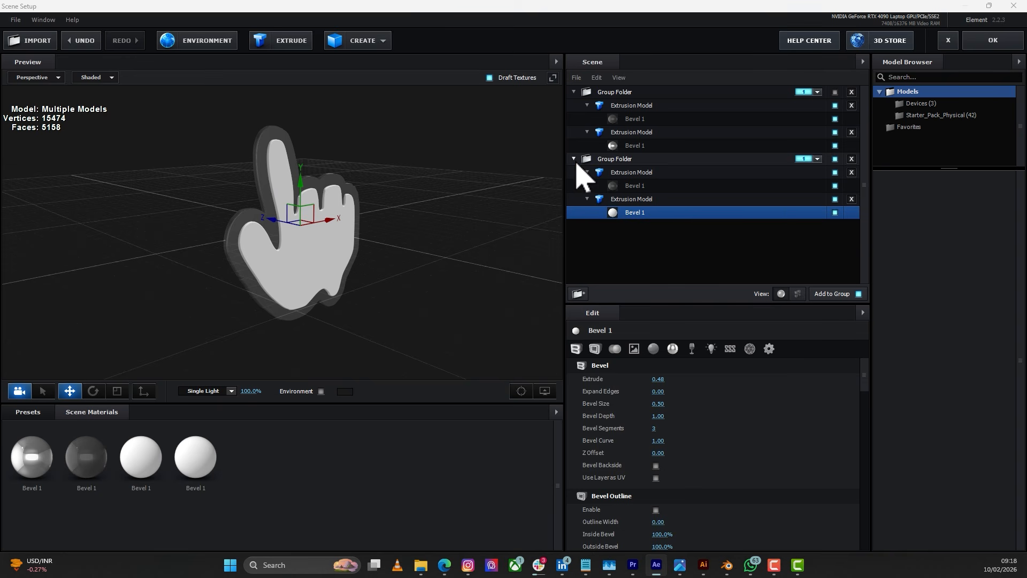
# - Collapse the new group folder and make the original Group Folder visible again
pyautogui.click(574, 159)
pyautogui.click(630, 94)
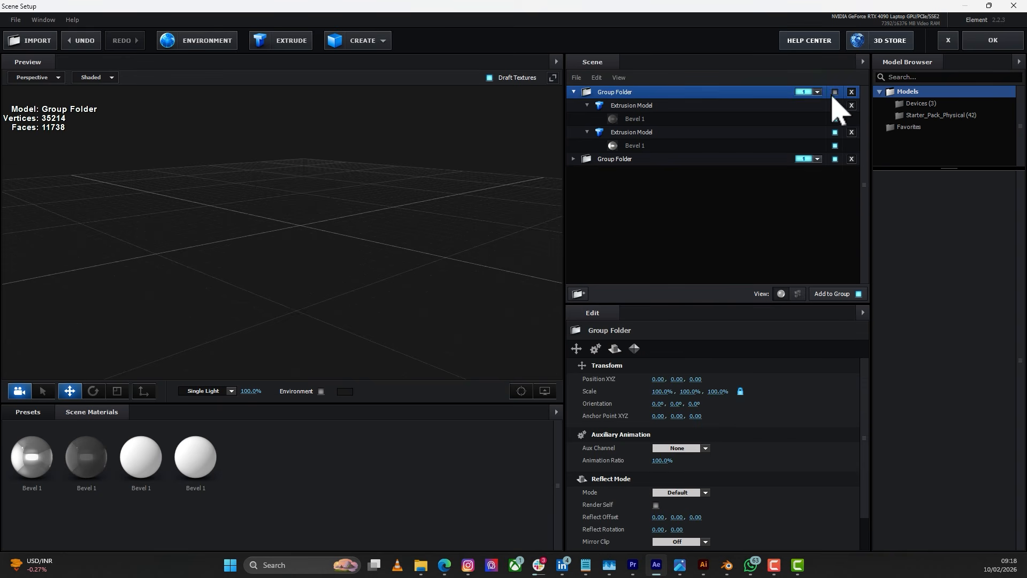
pyautogui.click(835, 92)
pyautogui.moveTo(332, 248); pyautogui.dragTo(339, 344)
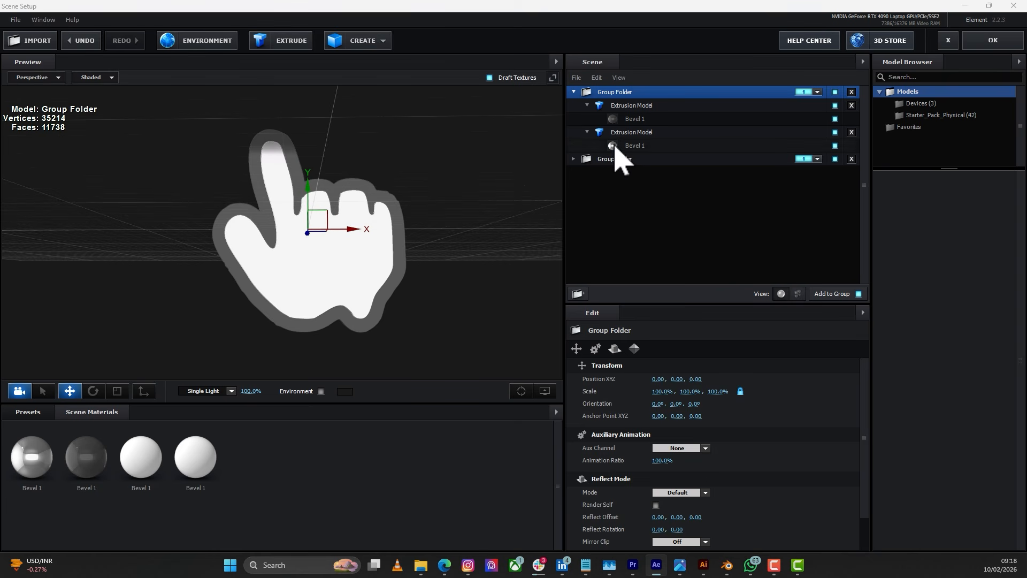
# - Set the original white hand bevel's reflectivity intensity to 42%, check the dark outline's material settings, and apply the scene
pyautogui.click(620, 146)
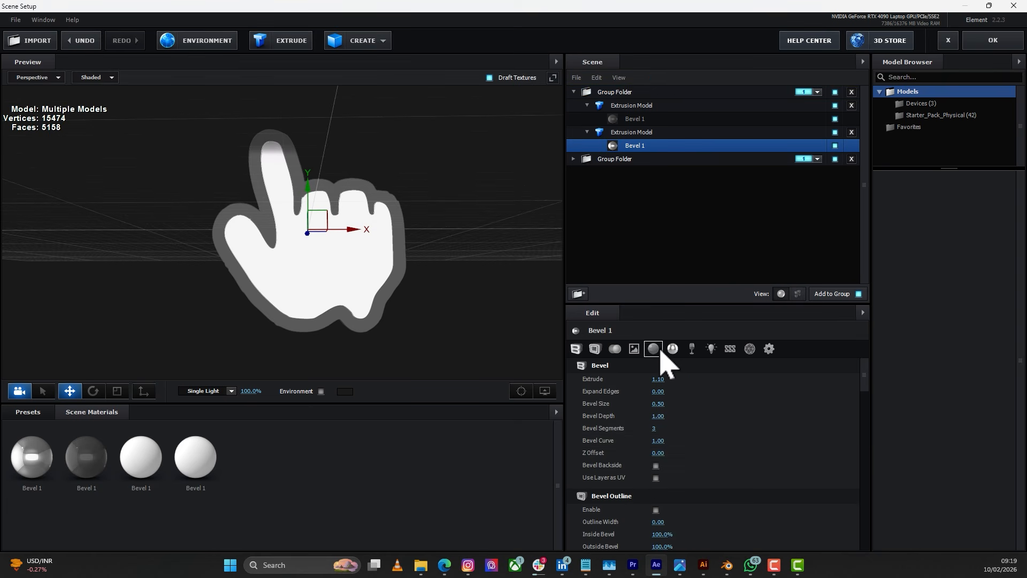
pyautogui.click(653, 349)
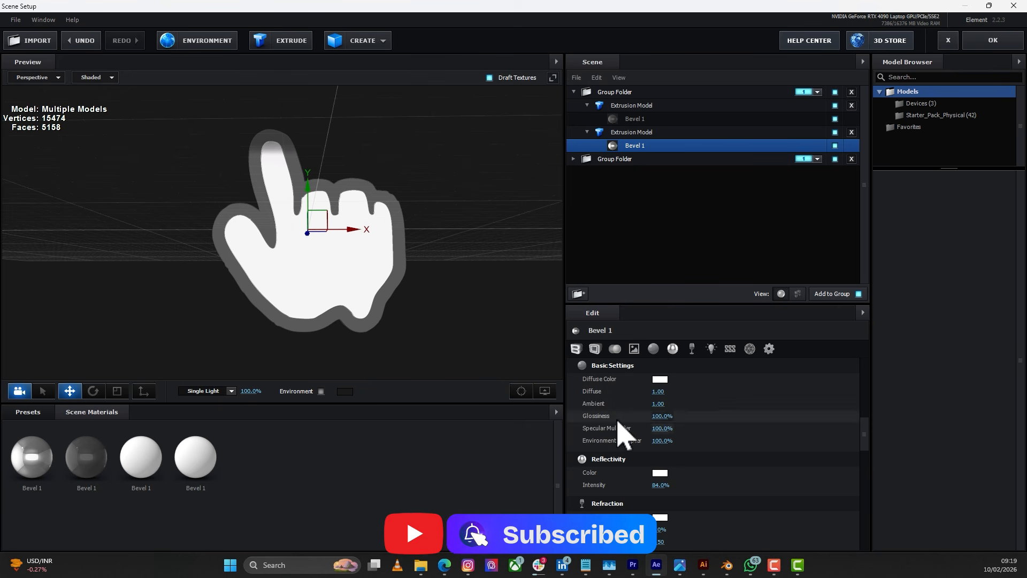
pyautogui.moveTo(654, 485)
pyautogui.mouseDown()
pyautogui.moveTo(688, 484)
pyautogui.moveTo(654, 485)
pyautogui.moveTo(663, 487)
pyautogui.mouseUp()
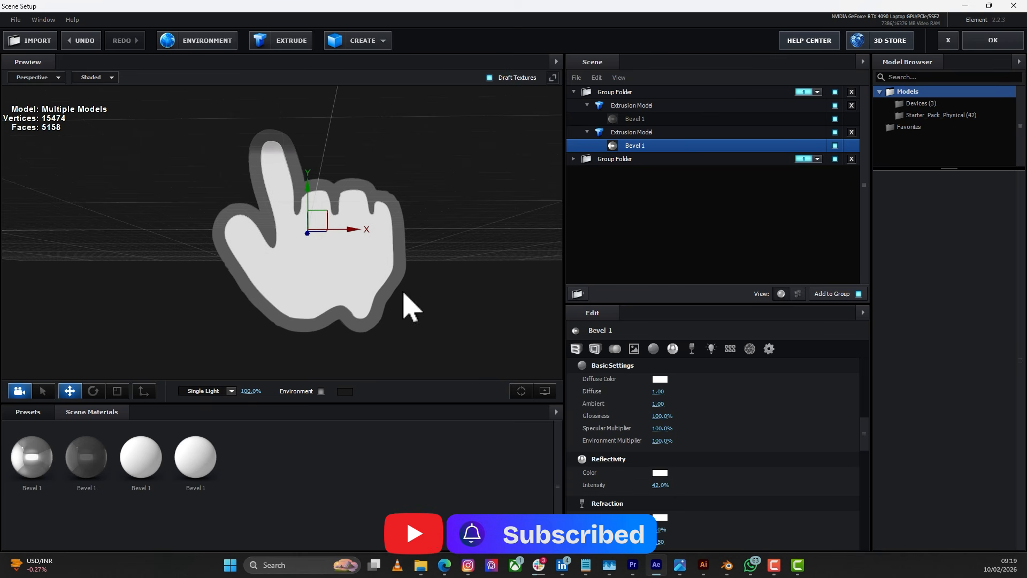
pyautogui.click(616, 119)
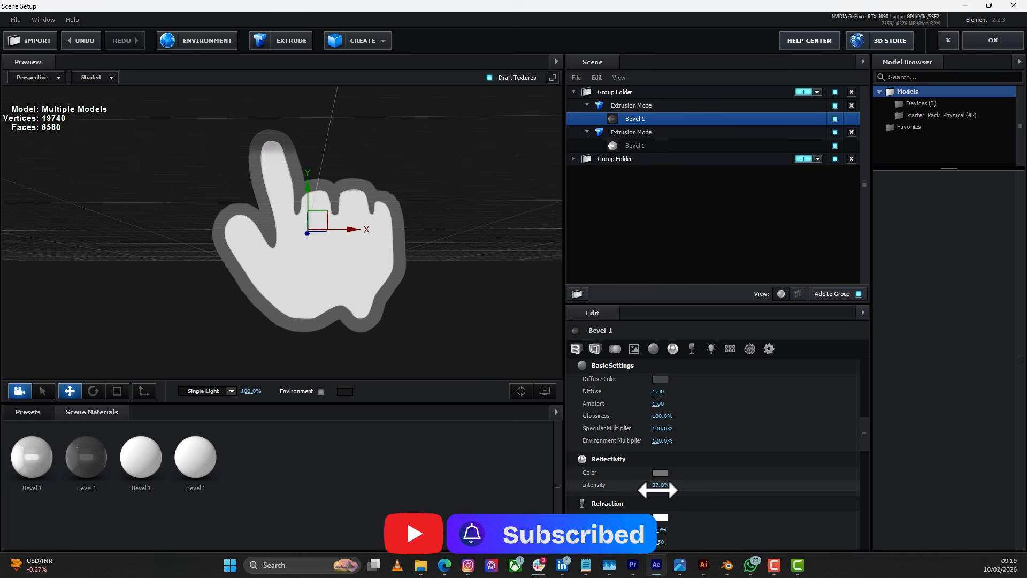
pyautogui.moveTo(436, 291); pyautogui.dragTo(402, 252)
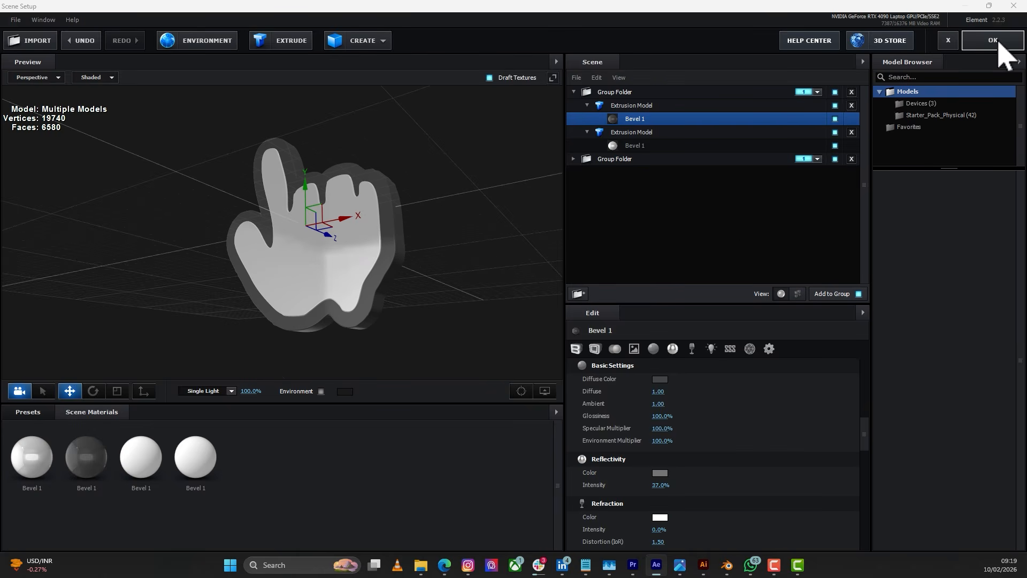
pyautogui.click(992, 41)
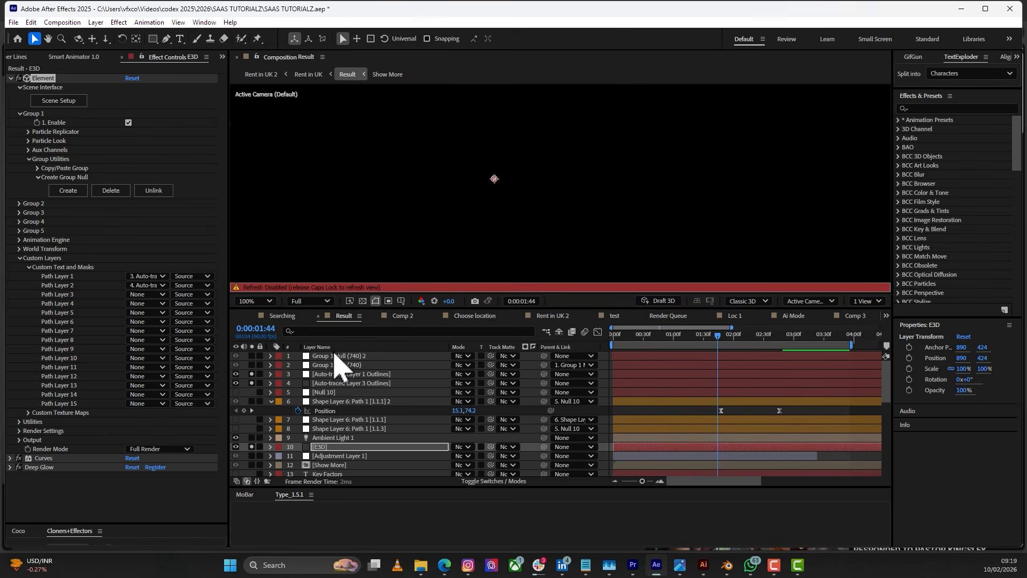
# - Re-enable the viewer refresh and hide the two auto-traced outline layers
pyautogui.press('capslock')
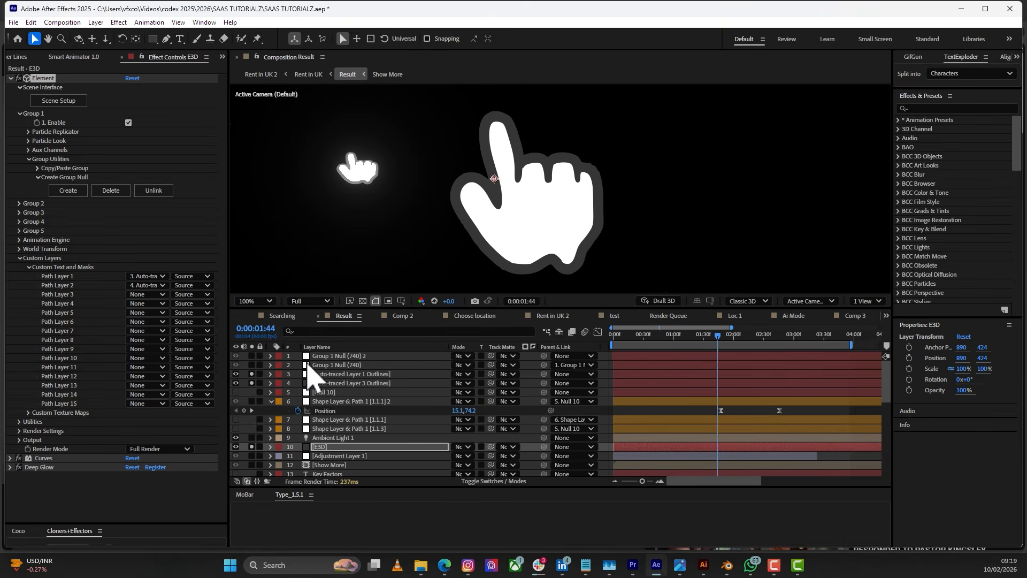
pyautogui.click(236, 374)
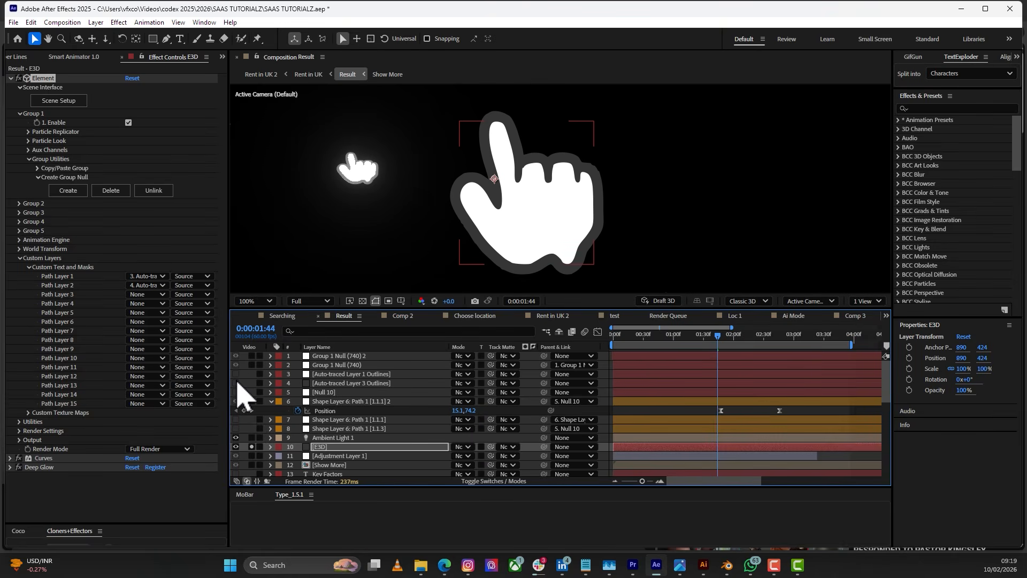
# - Reopen the E3D layer's Scene Setup, delete the second group folder, and apply the scene with the original hand kept in group 1
pyautogui.click(343, 447)
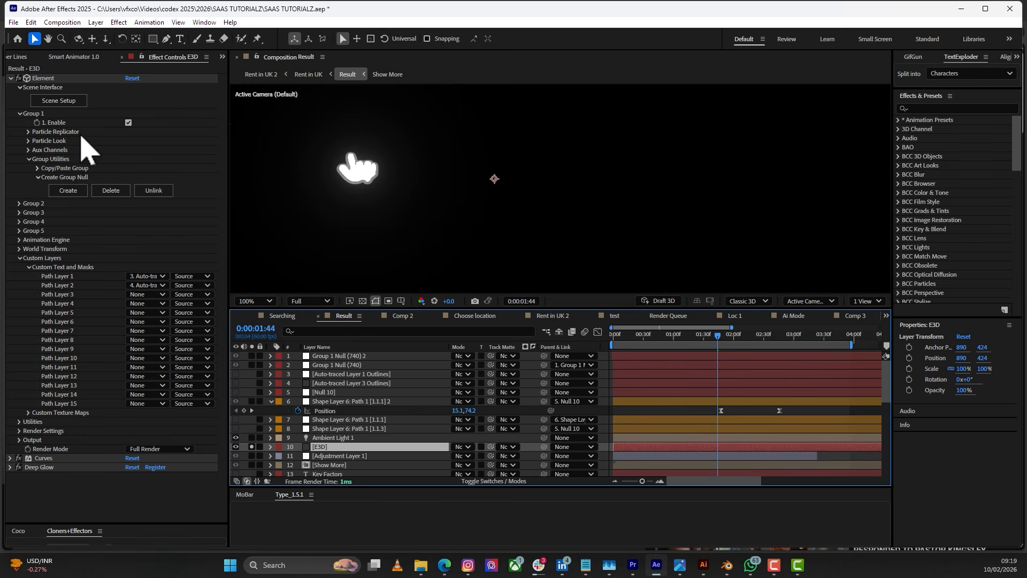
pyautogui.click(50, 80)
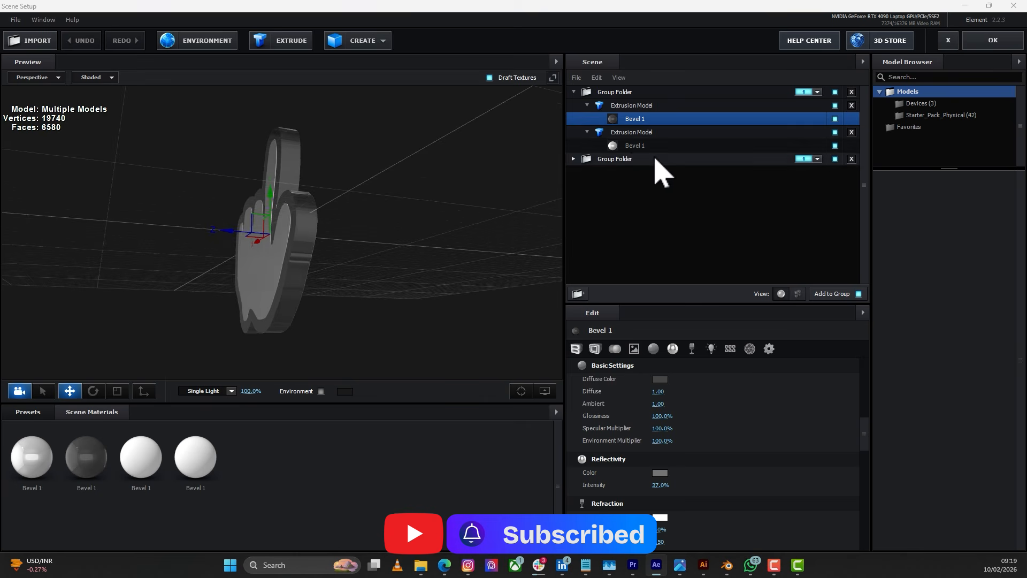
pyautogui.click(655, 158)
pyautogui.click(852, 159)
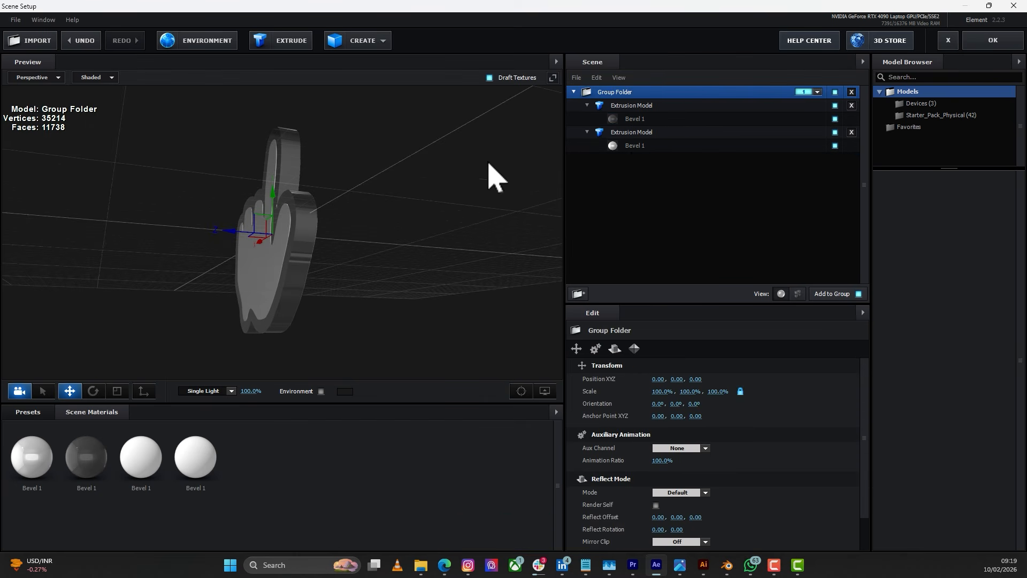
pyautogui.moveTo(495, 176); pyautogui.dragTo(658, 136)
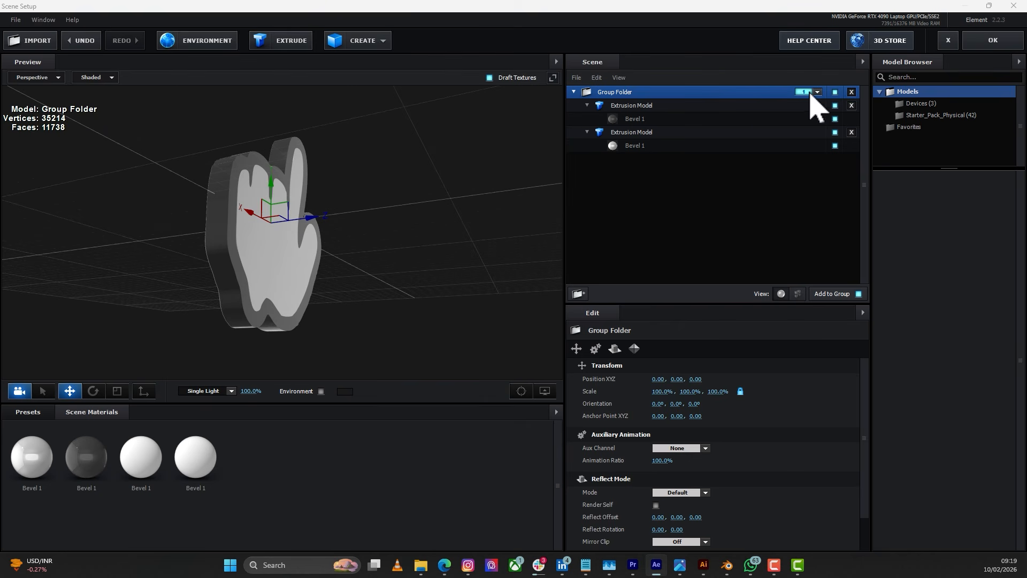
pyautogui.click(818, 93)
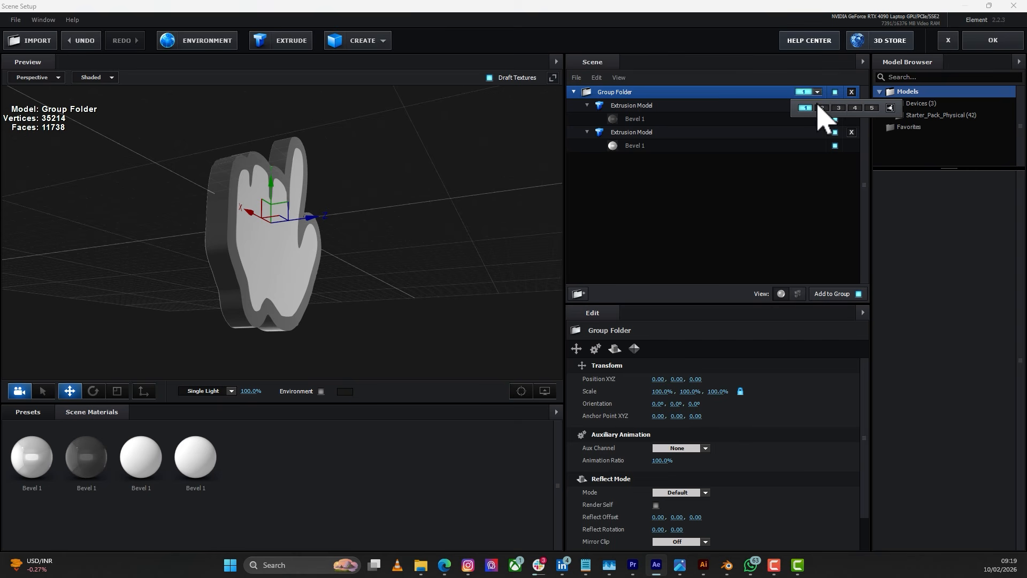
pyautogui.click(990, 42)
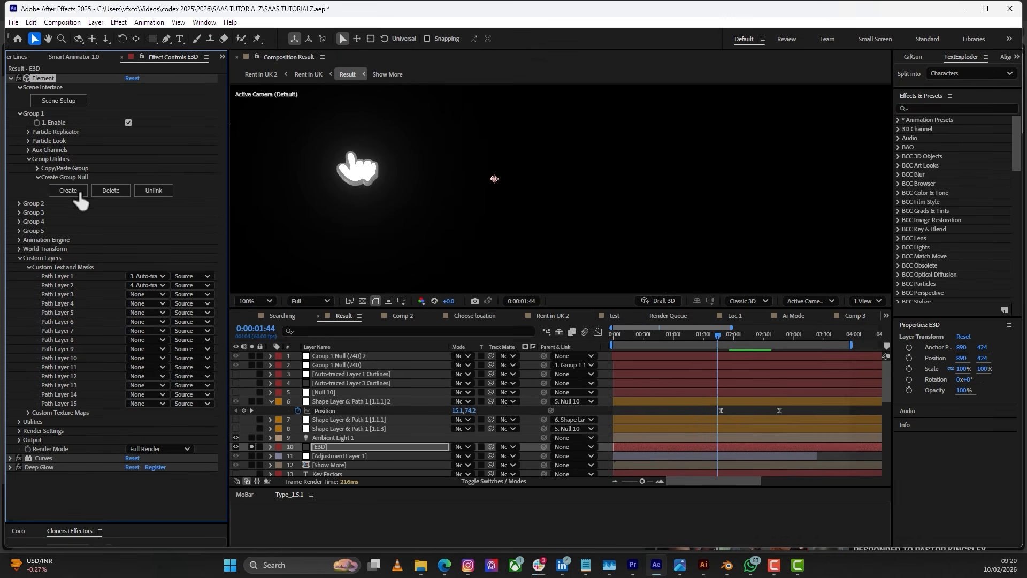
# - Reveal the keyframes of both Group 1 Null (740) layers and examine how their Position and Orientation animate the hand around 0:00:01:54
pyautogui.click(347, 365)
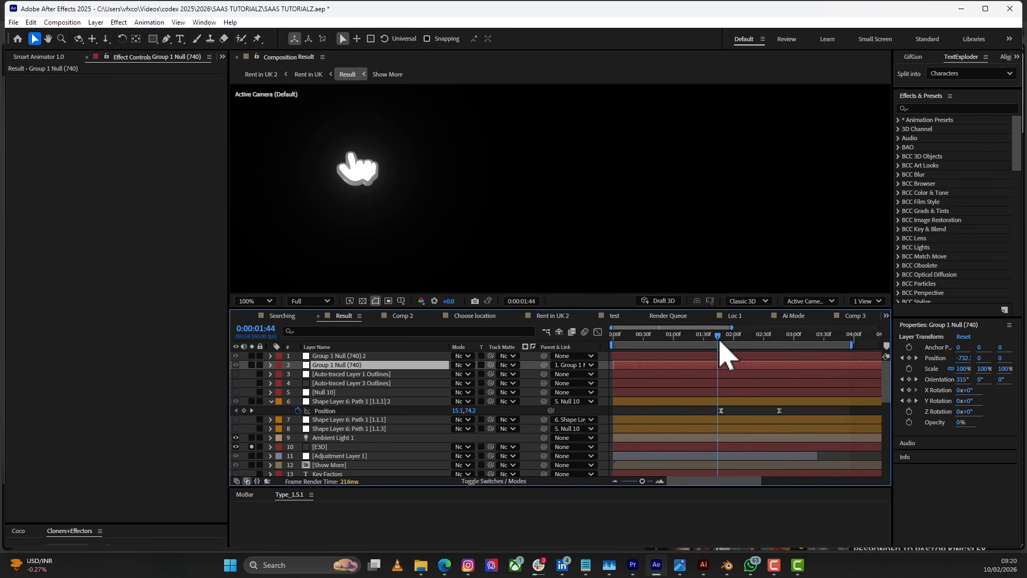
pyautogui.moveTo(718, 336); pyautogui.dragTo(737, 387)
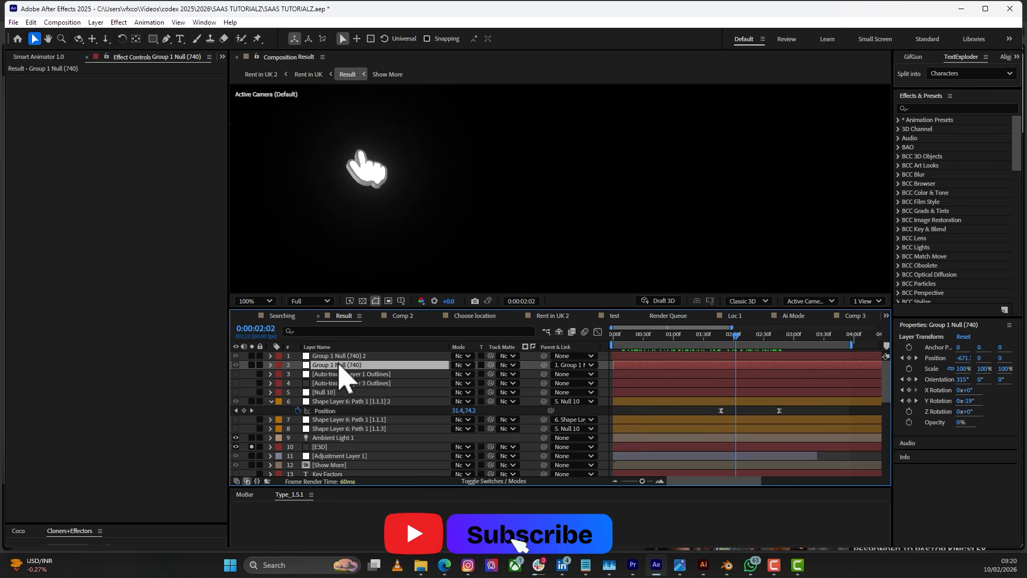
pyautogui.press('u')
pyautogui.click(343, 356)
pyautogui.press('u')
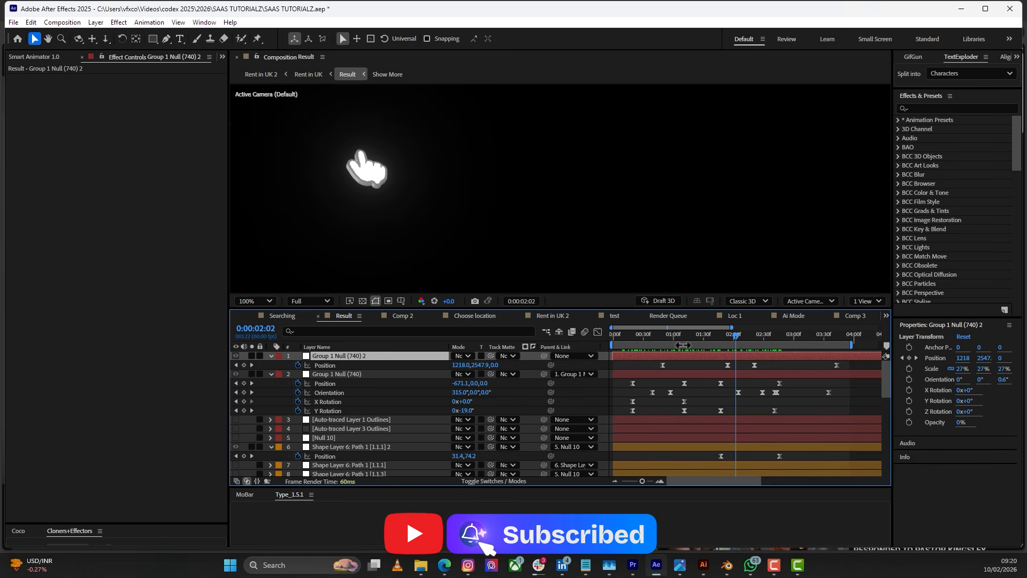
pyautogui.moveTo(736, 369); pyautogui.dragTo(728, 406)
pyautogui.click(343, 393)
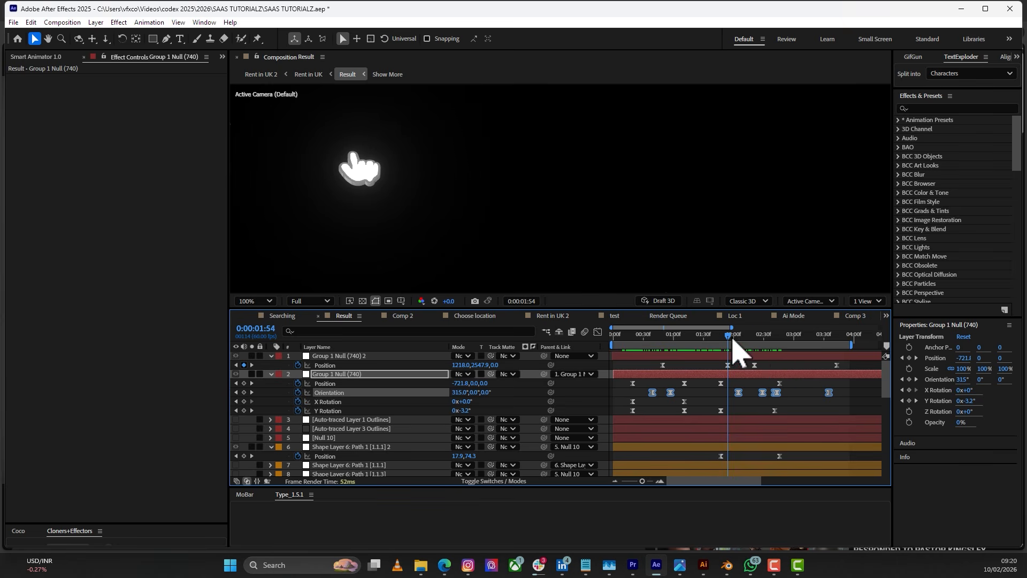
# - Check the hand's rotation up to 0:00:02:26 and turn off solo on the E3D layer
pyautogui.moveTo(734, 341); pyautogui.dragTo(760, 377)
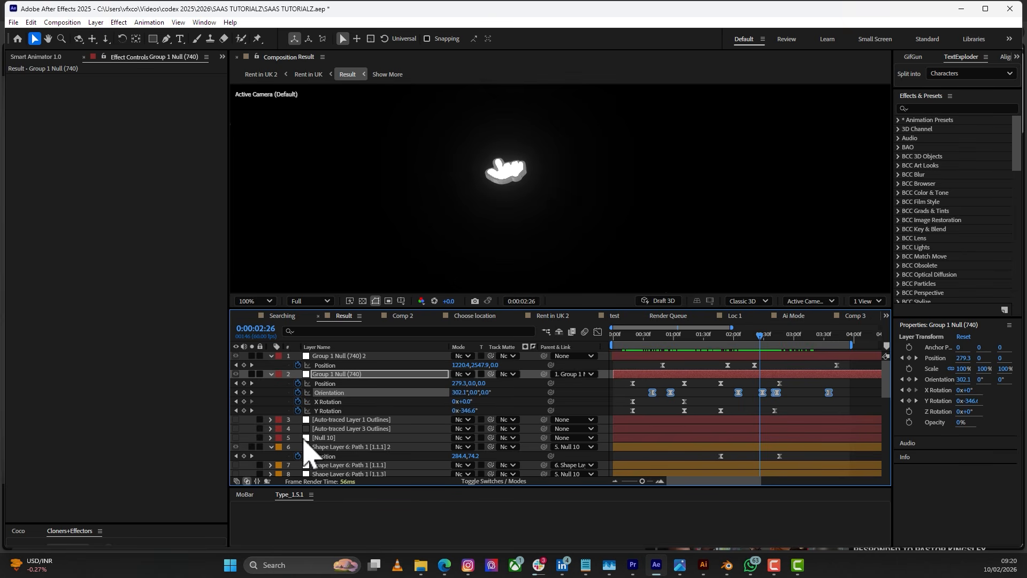
pyautogui.scroll(-2, 353, 441)
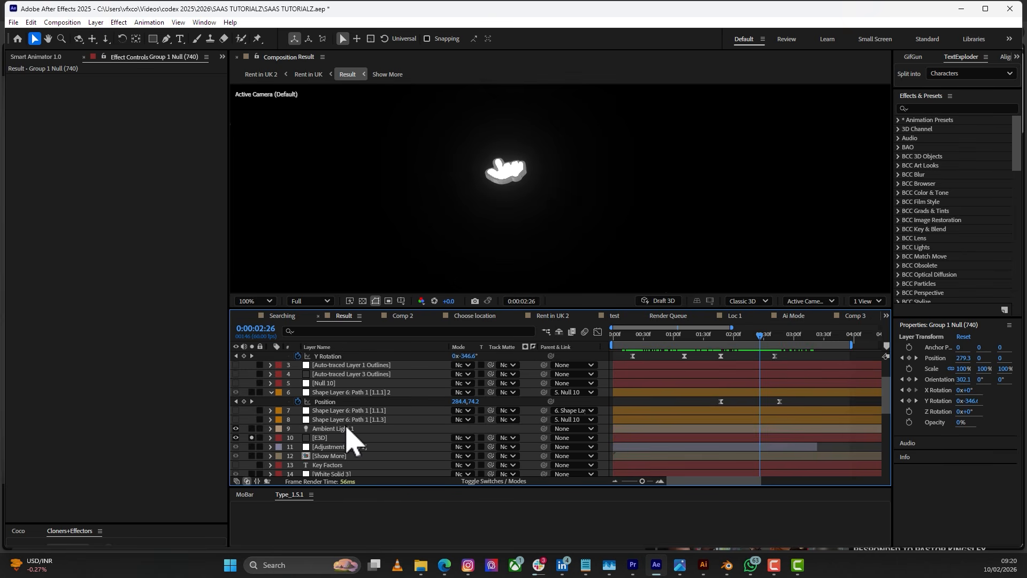
pyautogui.click(251, 438)
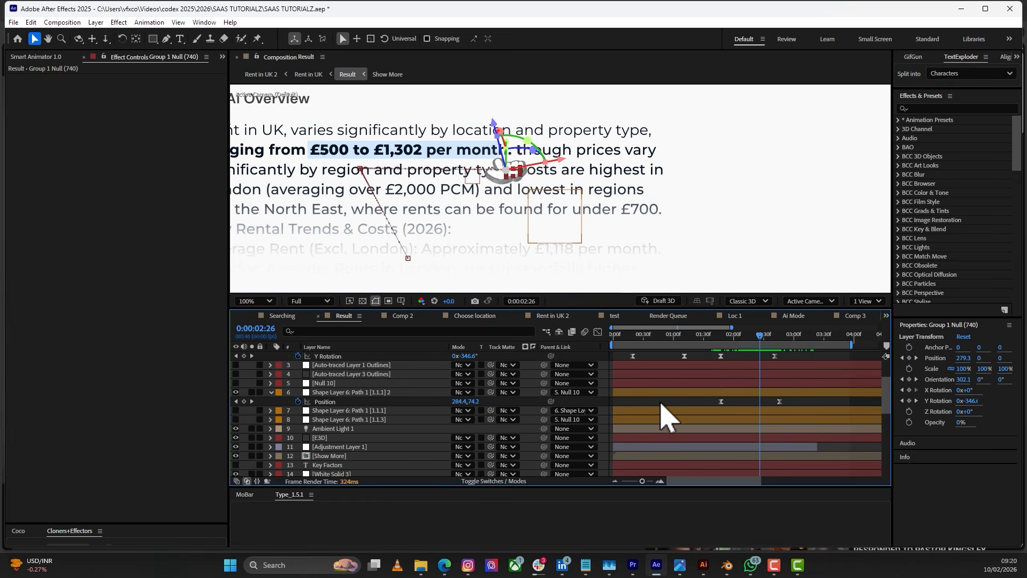
# - Deselect all layers and review how the hand cursor follows the price highlight from 0:00:01:47 to 0:00:03:03
pyautogui.press('F2')
pyautogui.moveTo(490, 174); pyautogui.dragTo(584, 201)
pyautogui.scroll(-2, 584, 201)
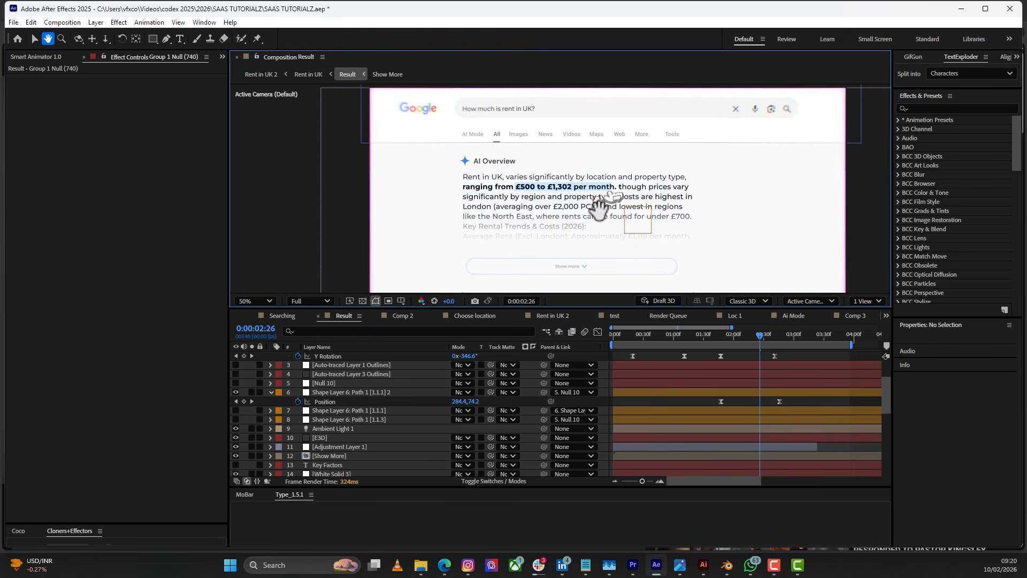
pyautogui.press('v')
pyautogui.click(740, 337)
pyautogui.click(723, 343)
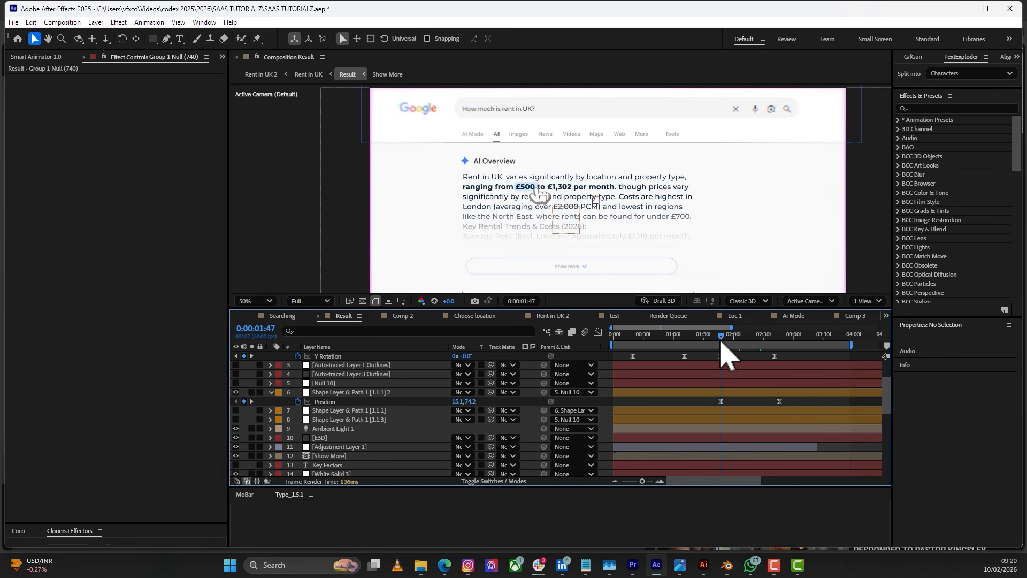
pyautogui.moveTo(722, 342); pyautogui.dragTo(792, 341)
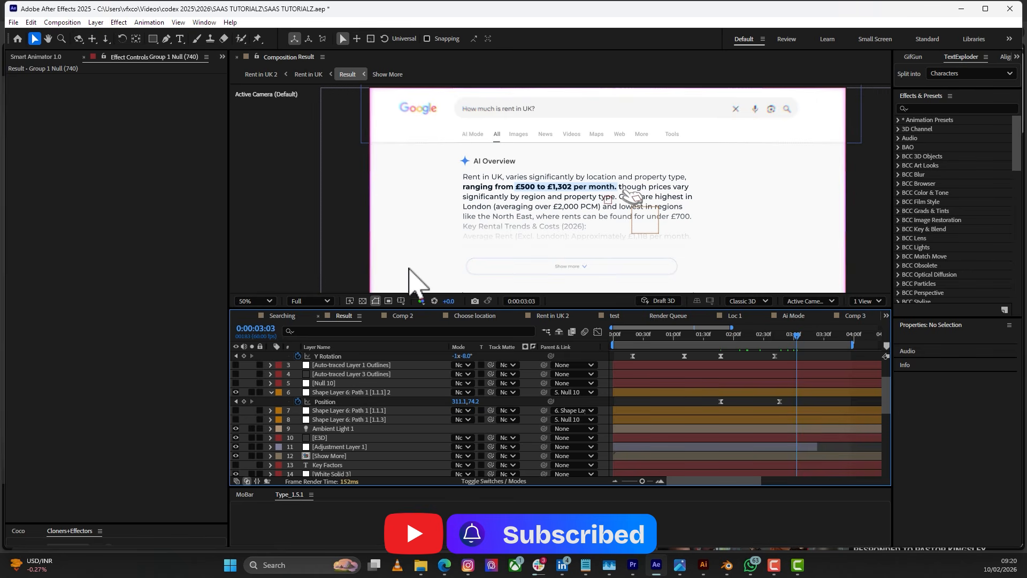
# - Close the Searching and Result timelines, and open the Choose location composition from Rent in UK at 0:00:07:35
pyautogui.click(283, 315)
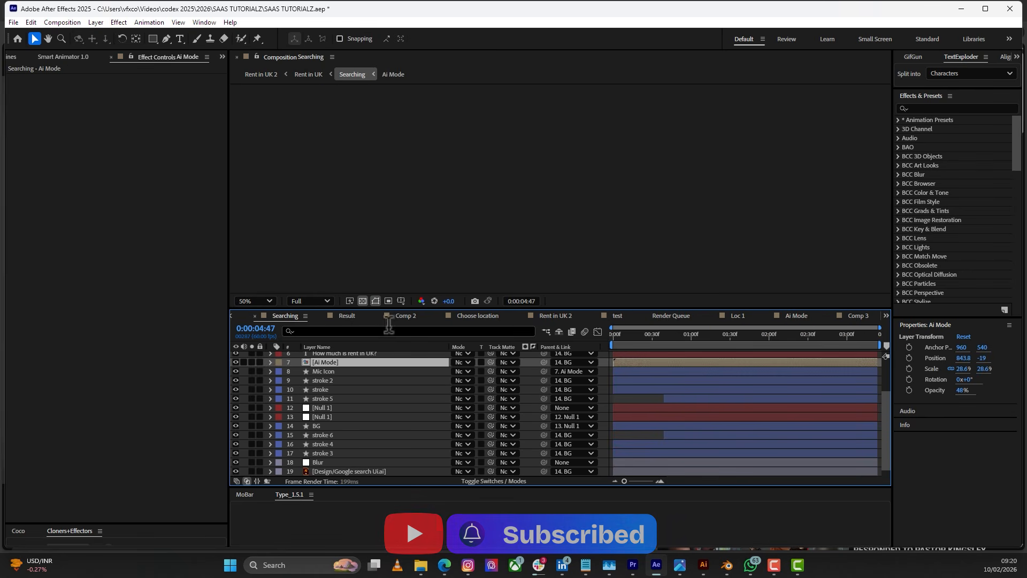
pyautogui.click(324, 316)
pyautogui.click(306, 315)
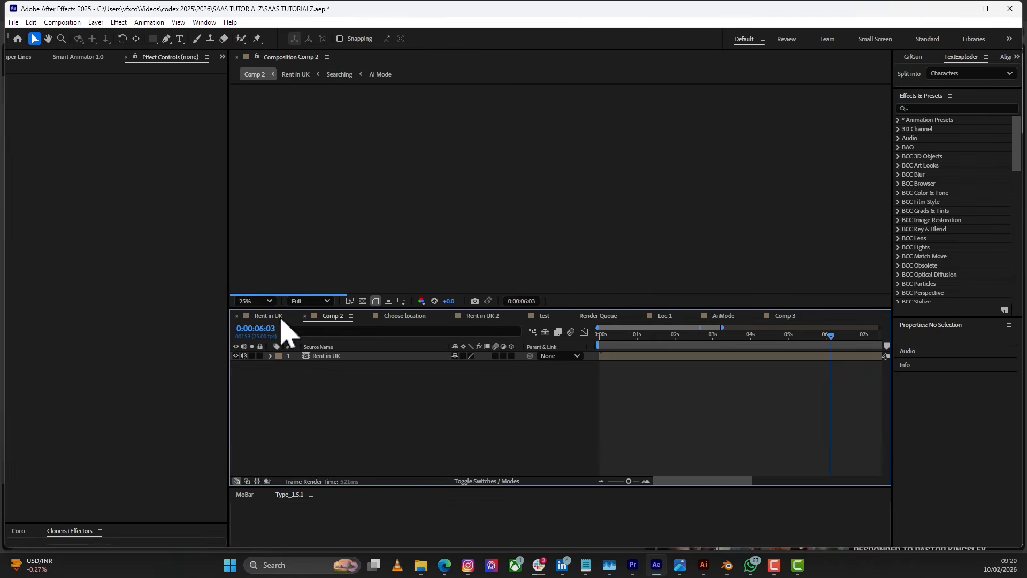
pyautogui.click(769, 338)
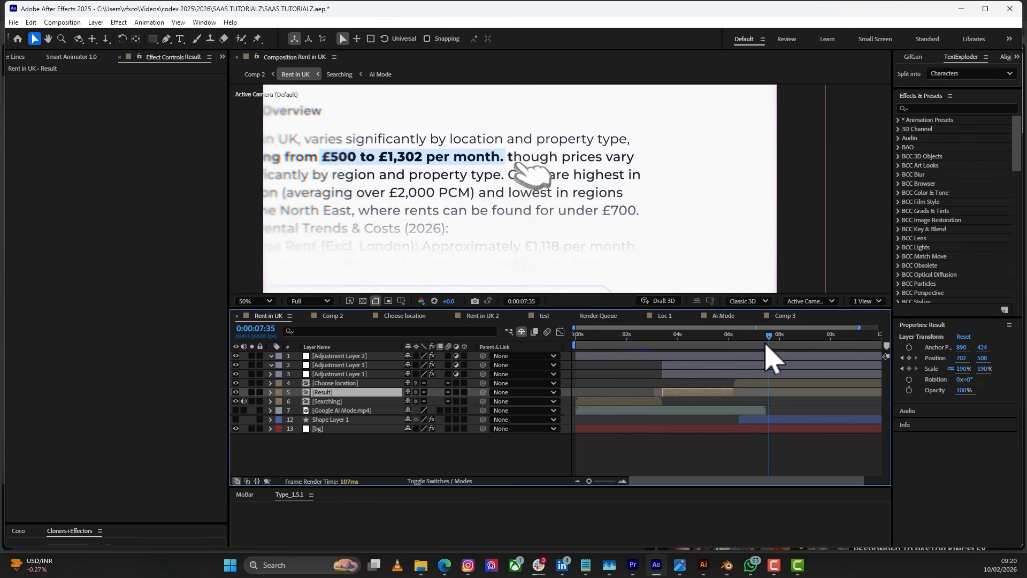
pyautogui.click(758, 384)
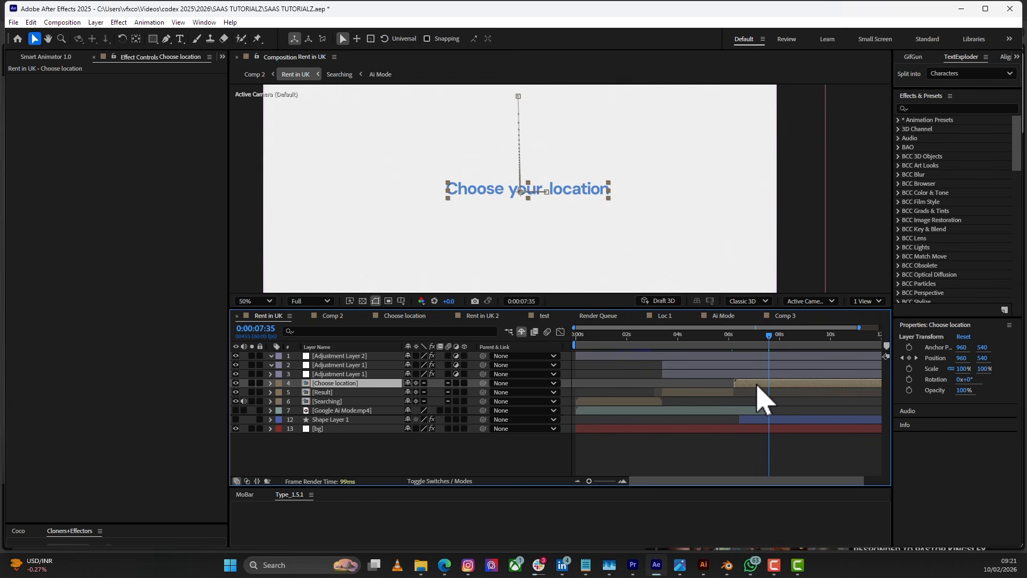
pyautogui.doubleClick(757, 384)
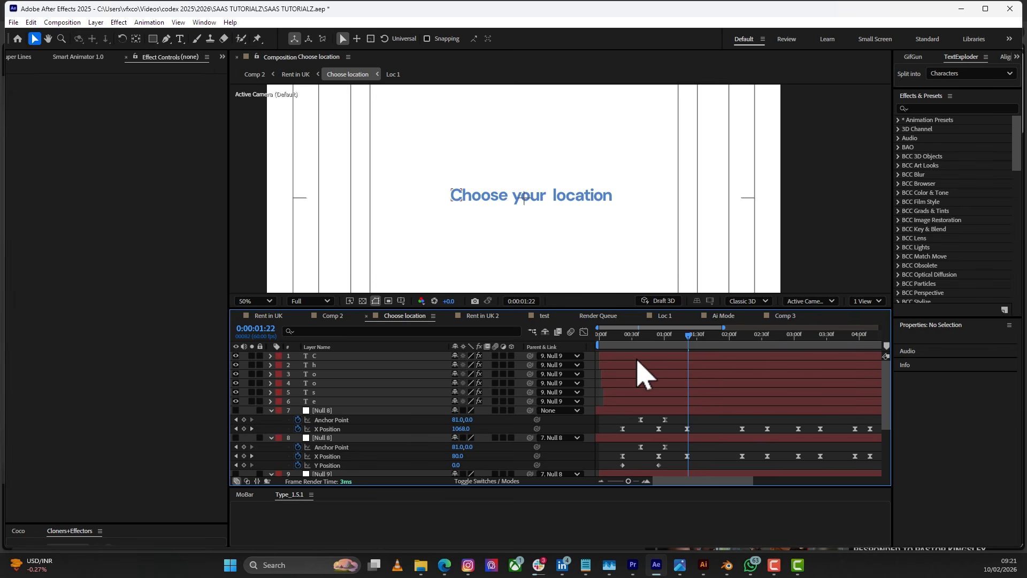
# - Collapse the revealed properties of the three null layers and Loc 1, and enlarge the timeline area to show all layers
pyautogui.click(271, 411)
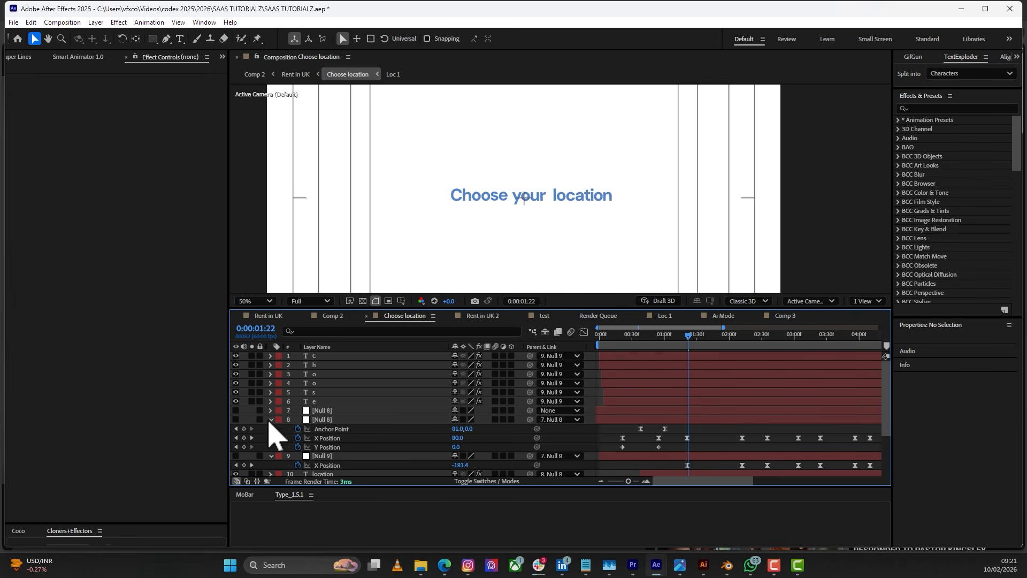
pyautogui.click(272, 419)
pyautogui.click(271, 429)
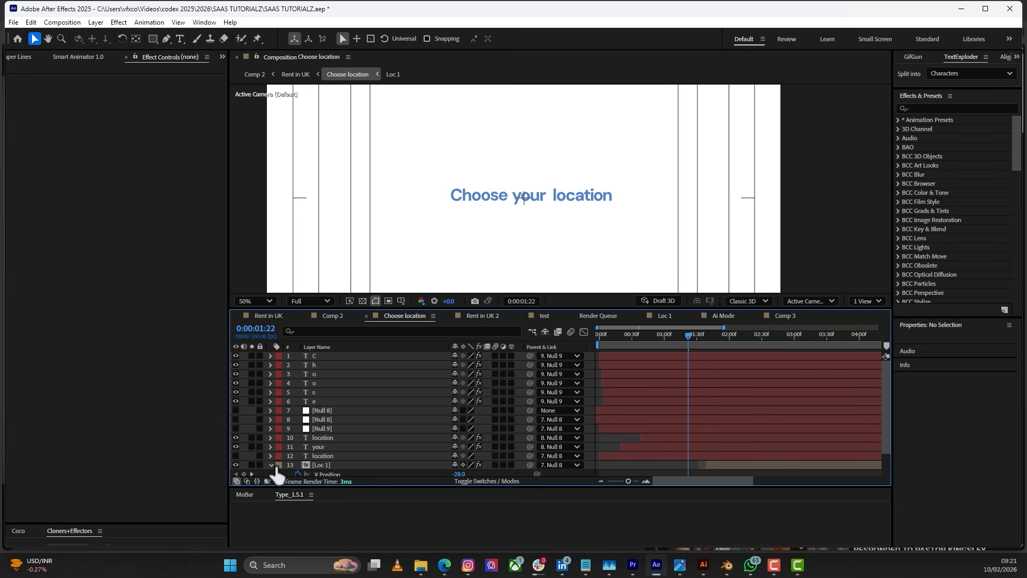
pyautogui.click(271, 465)
pyautogui.moveTo(345, 487); pyautogui.dragTo(345, 524)
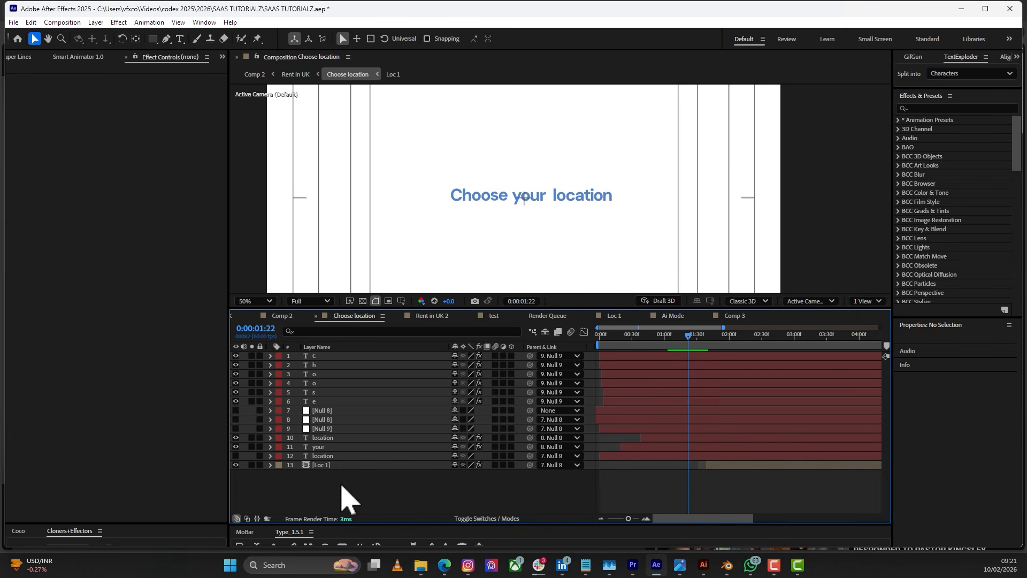
# - Examine the separate letter layers from C to e and their Elastic - Y Position effect settings
pyautogui.click(321, 358)
pyautogui.click(324, 401)
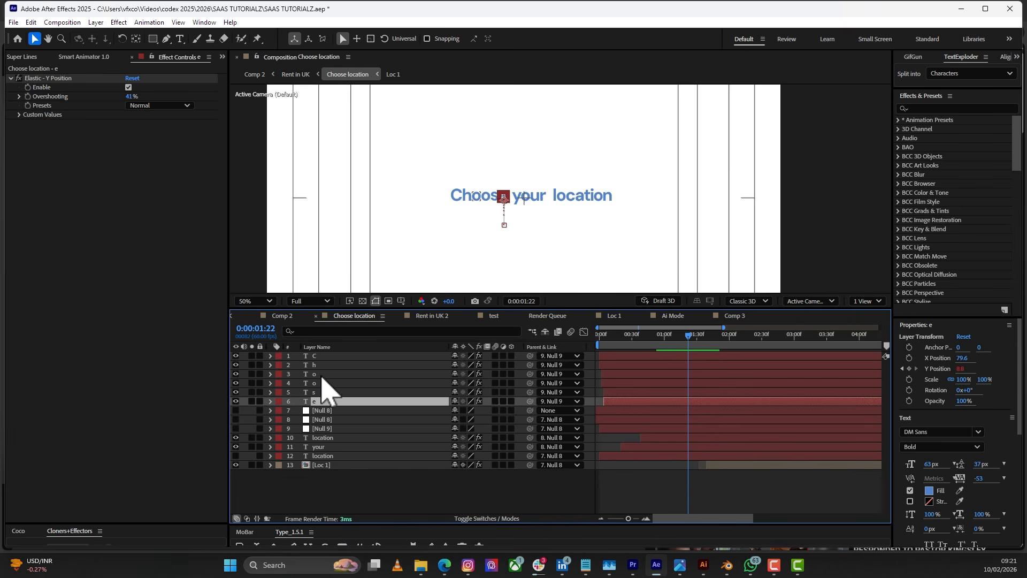
pyautogui.click(324, 358)
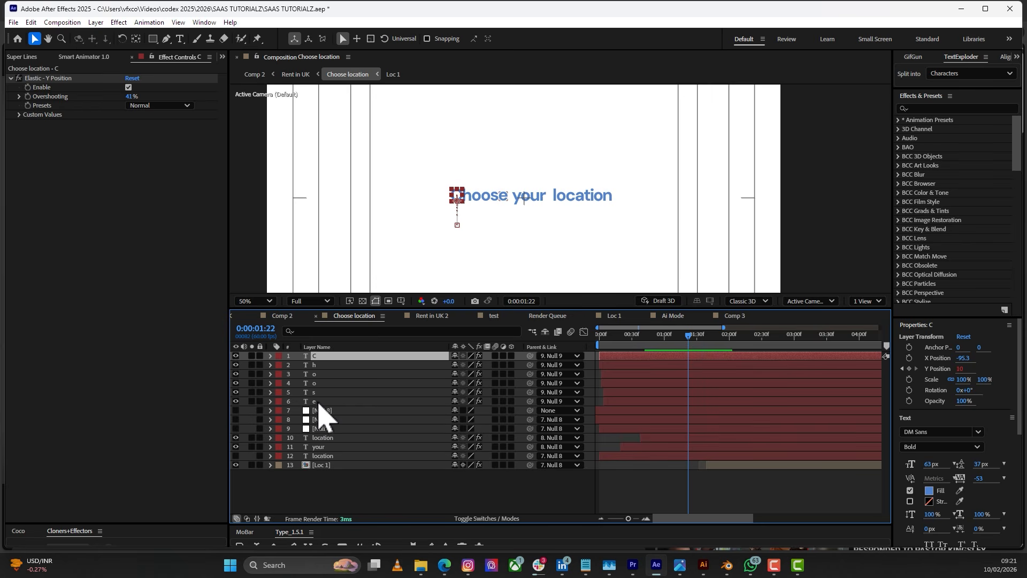
pyautogui.click(323, 401)
pyautogui.press('KP_1')
pyautogui.hotkey('ctrl', 'Down')
pyautogui.hotkey('ctrl', 'Down')
pyautogui.hotkey('ctrl', 'Down')
pyautogui.hotkey('ctrl', 'Down')
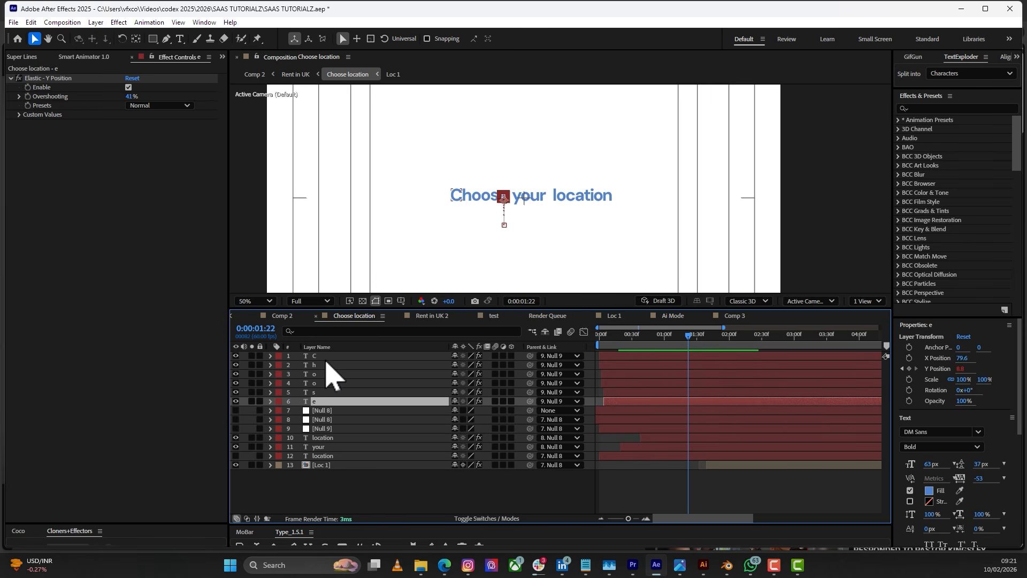
pyautogui.click(324, 358)
# - Preview the "Choose your location" text animation from the first frame
pyautogui.press('Home')
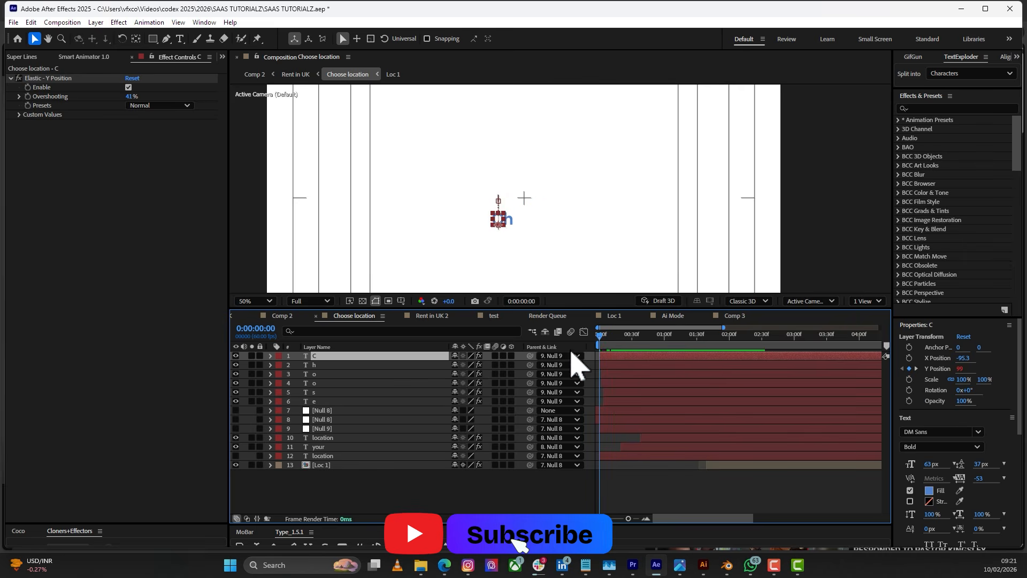
pyautogui.press('space')
pyautogui.press('space')
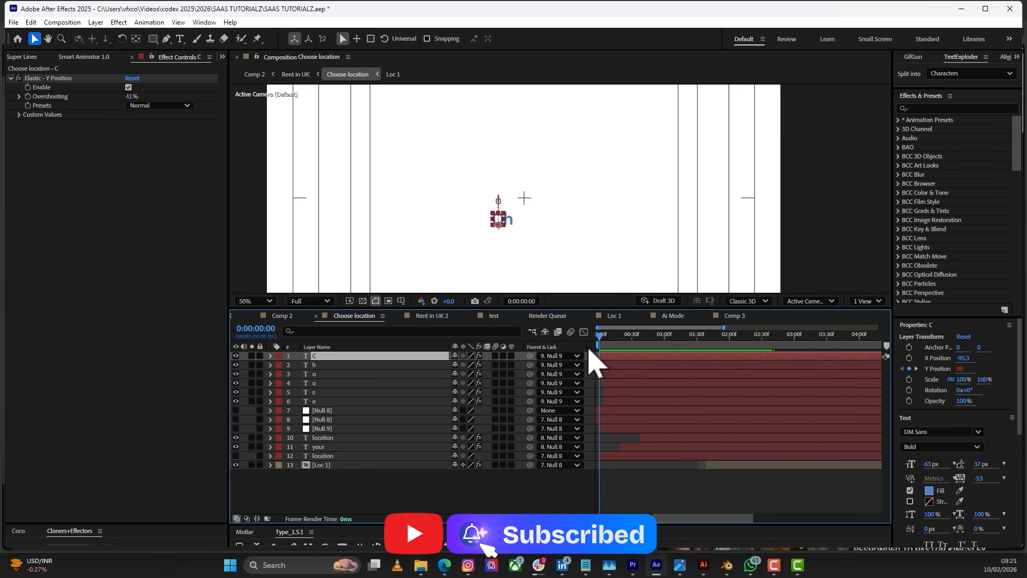
pyautogui.press('space')
pyautogui.press('space')
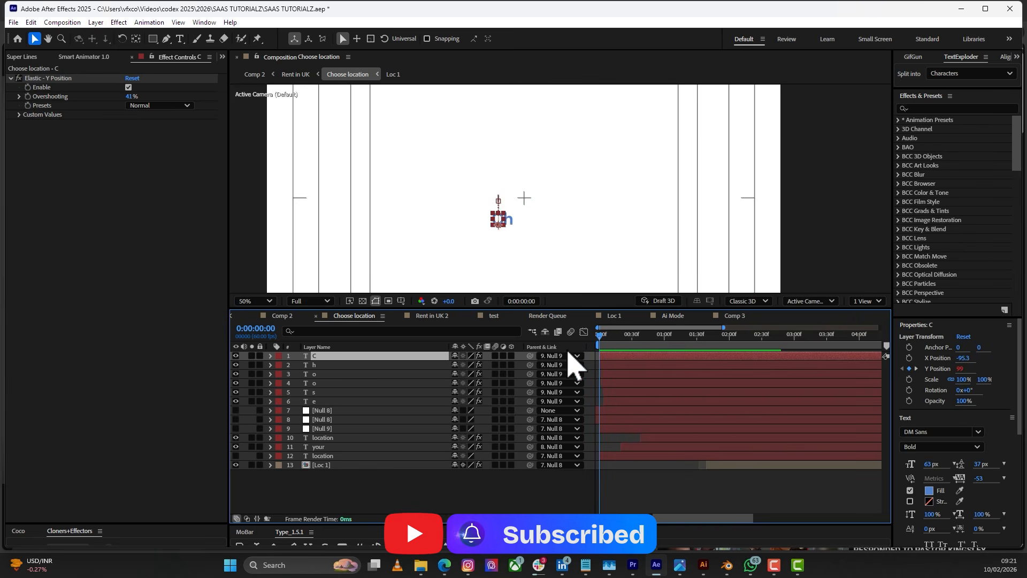
pyautogui.press('space')
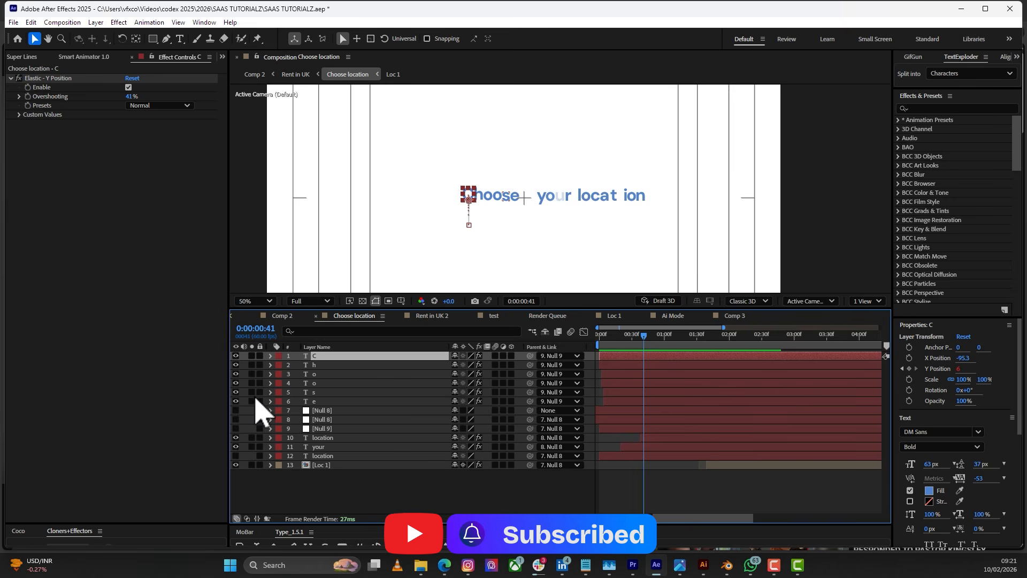
# - Solo the six letter layers of "Choose", preview their entrance animation, and turn the solos off again
pyautogui.moveTo(251, 401); pyautogui.dragTo(252, 356)
pyautogui.press('space')
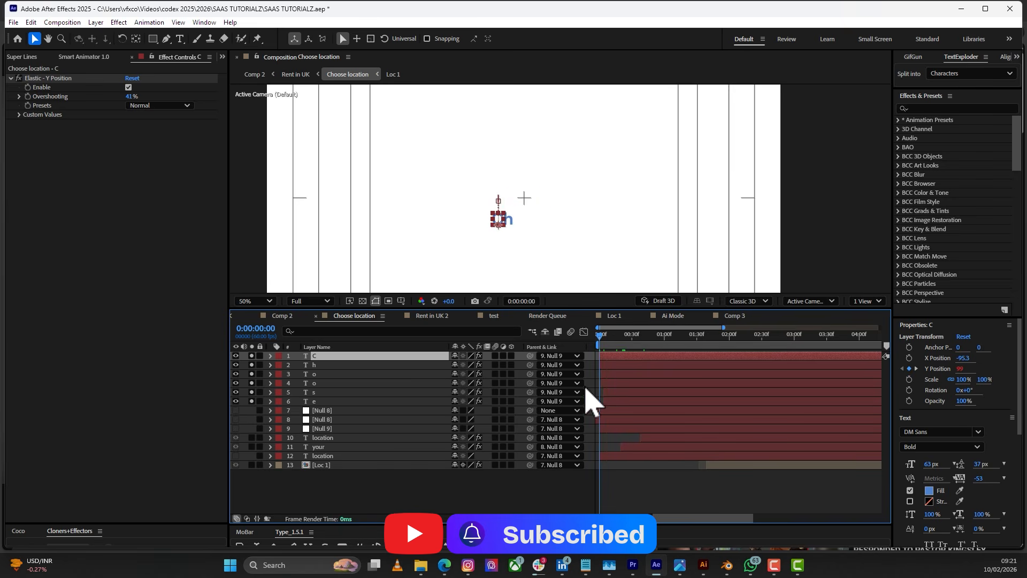
pyautogui.press('space')
pyautogui.press('space')
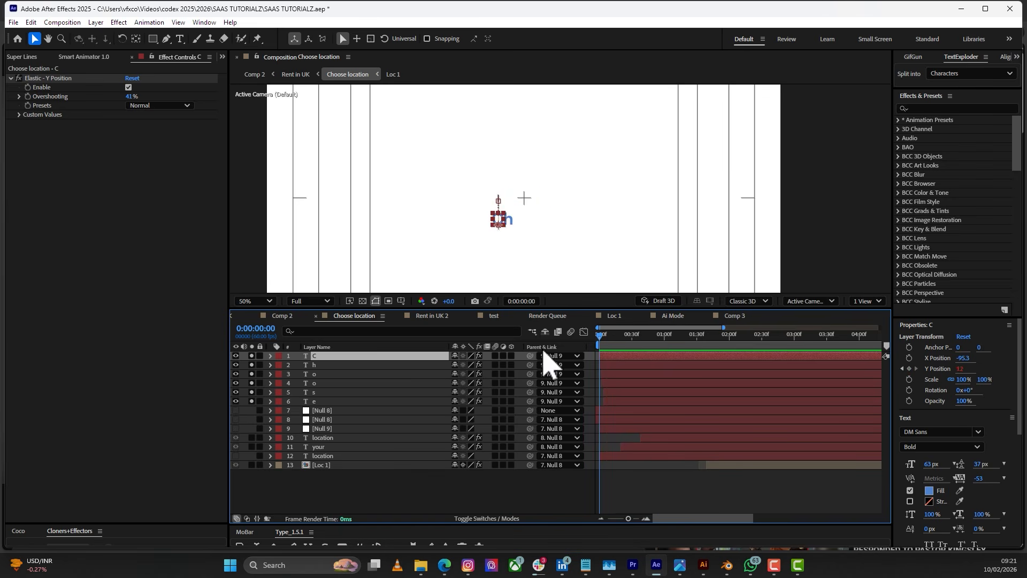
pyautogui.press('space')
pyautogui.press('space')
pyautogui.moveTo(252, 400); pyautogui.dragTo(253, 356)
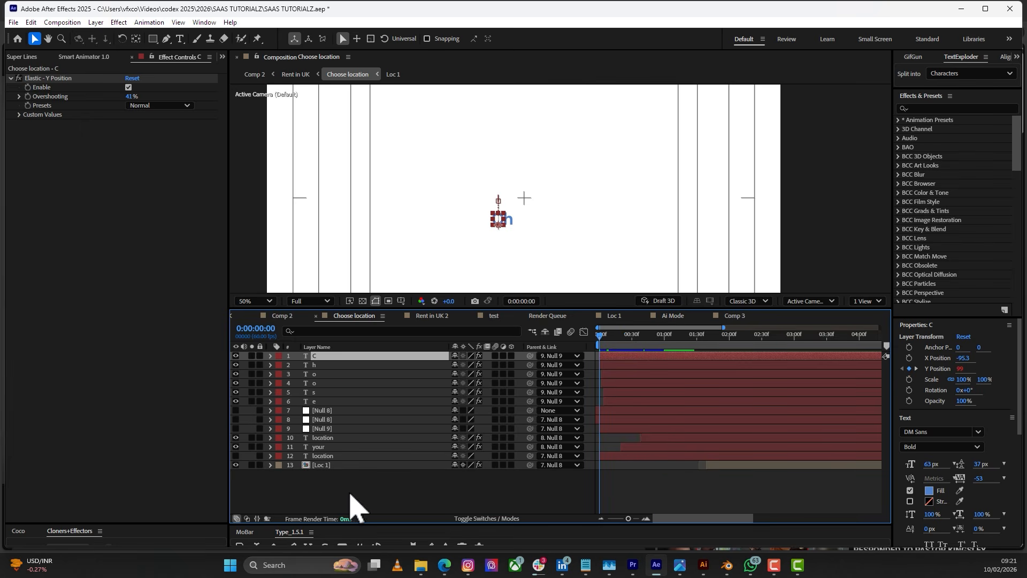
# - Preview the full text animation again and reveal the C layer's keyframed Y Position together with its X Position
pyautogui.press('space')
pyautogui.press('space')
pyautogui.press('u')
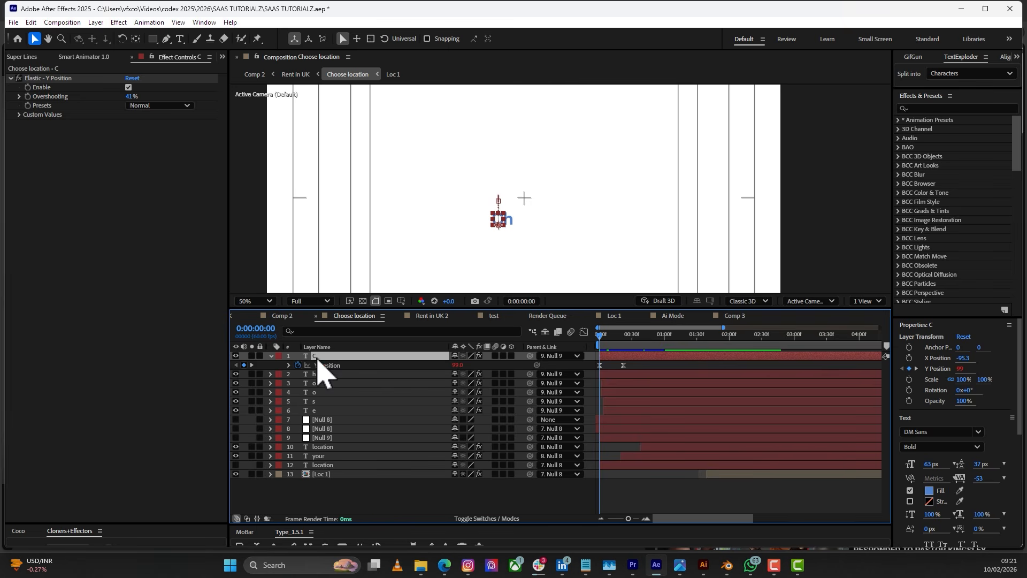
pyautogui.click(271, 357)
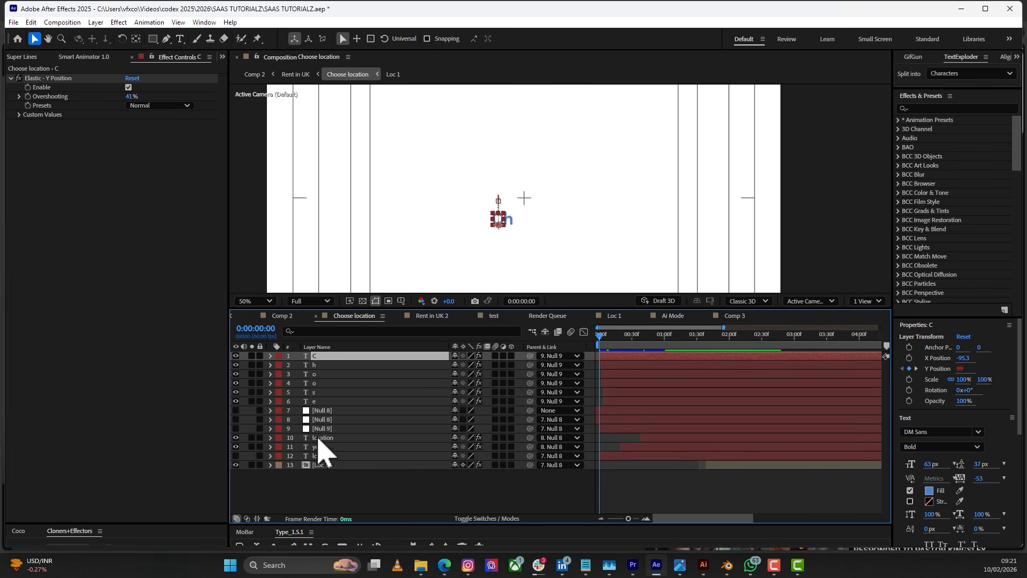
pyautogui.rightClick(329, 502)
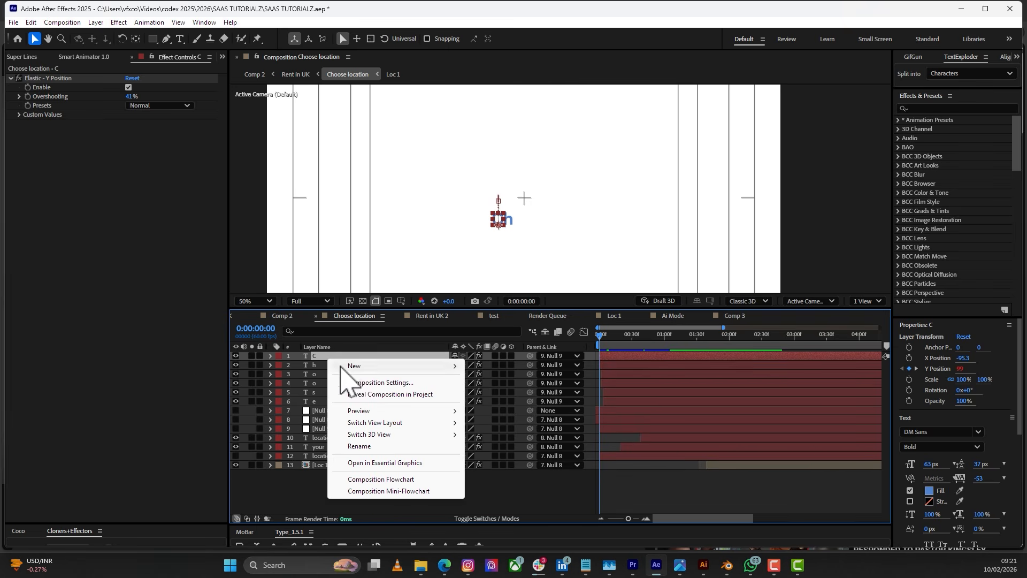
pyautogui.click(284, 366)
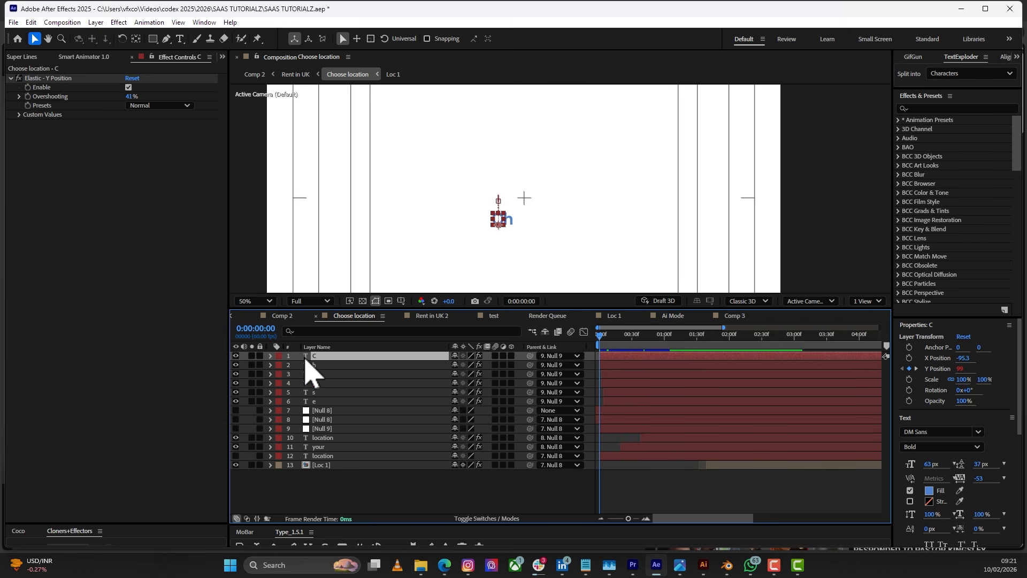
pyautogui.press('u')
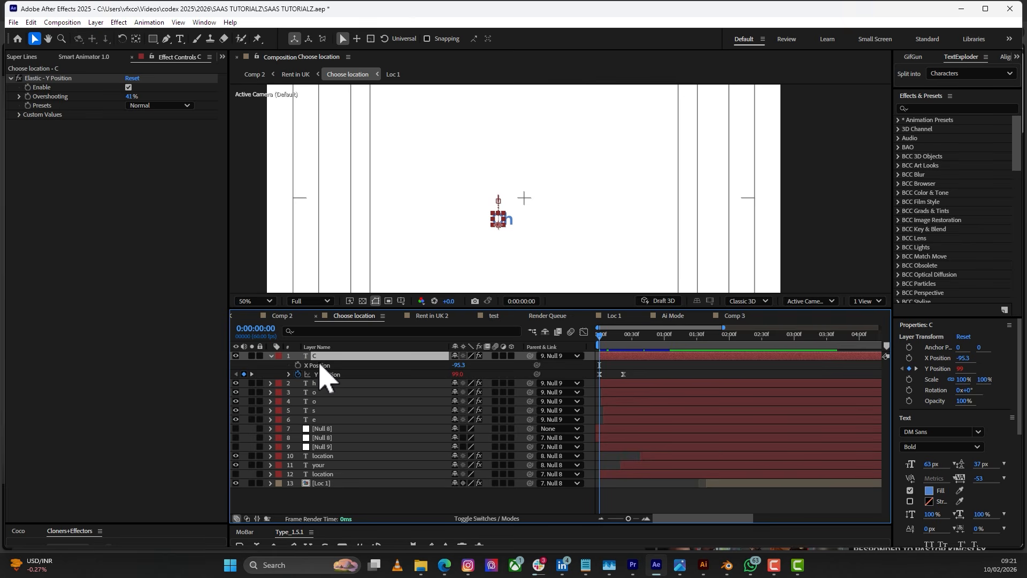
# - Create a new text layer reading "choose" above and to the left of the animated letters
pyautogui.click(181, 40)
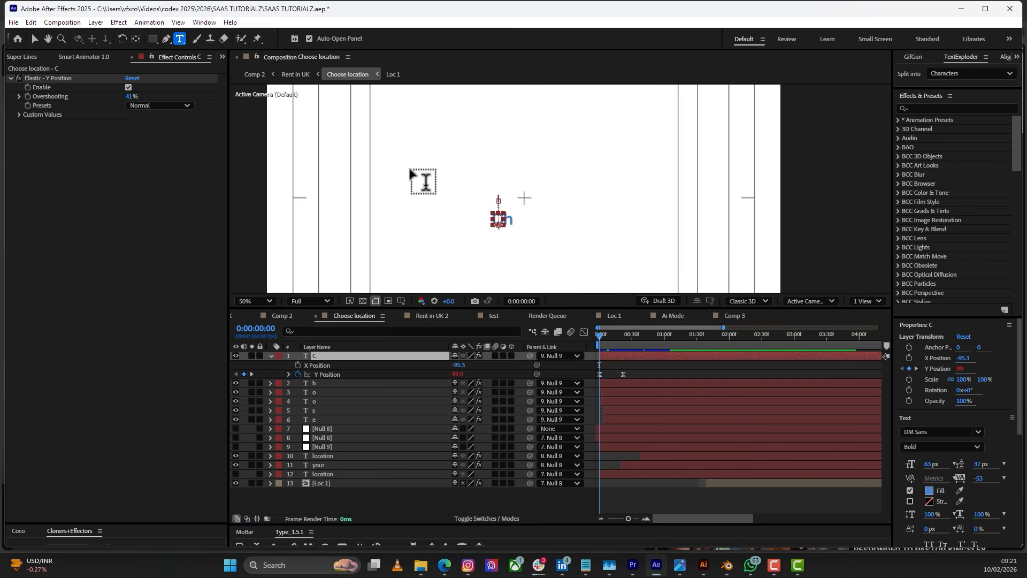
pyautogui.click(426, 155)
pyautogui.write('c')
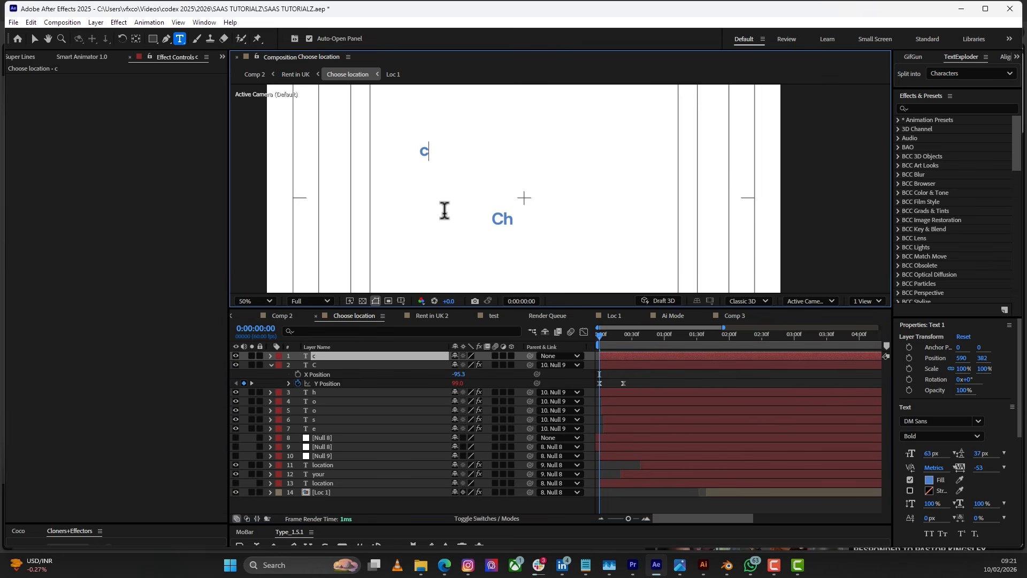
pyautogui.write('hoose')
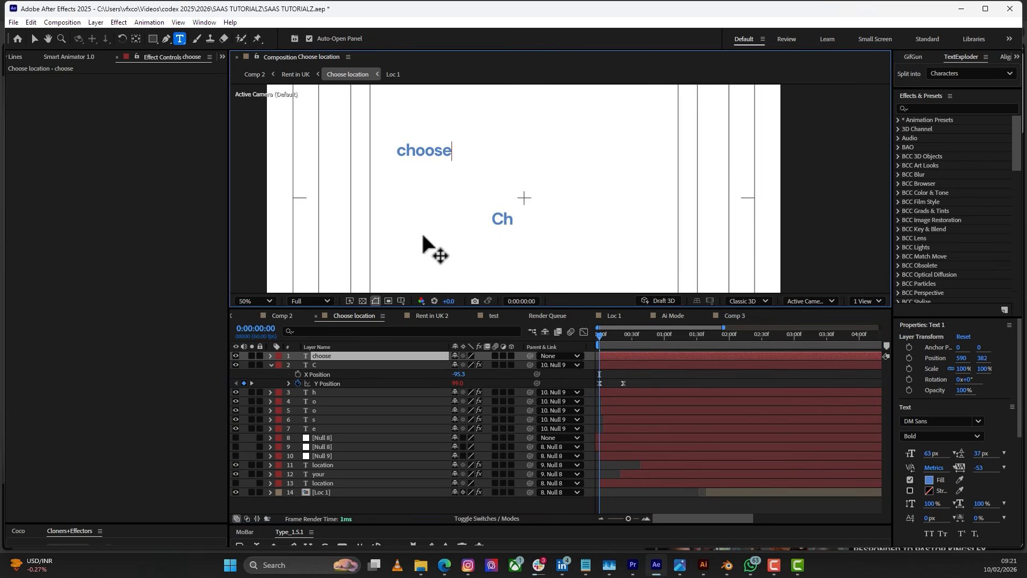
pyautogui.press('Escape')
# - Reveal the "choose" text layer's Position and look at its property options, including Separate Dimensions
pyautogui.press('p')
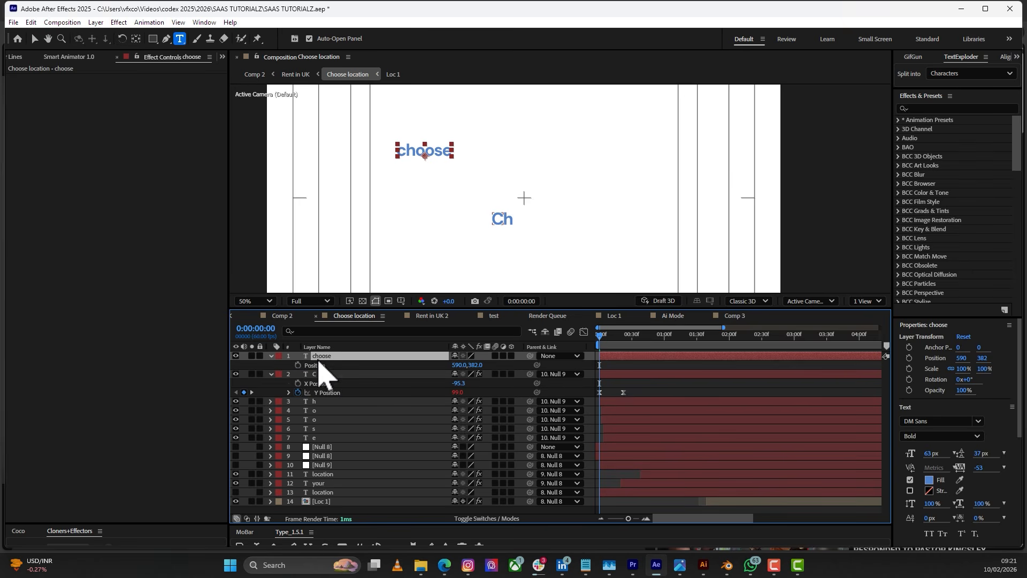
pyautogui.click(318, 366)
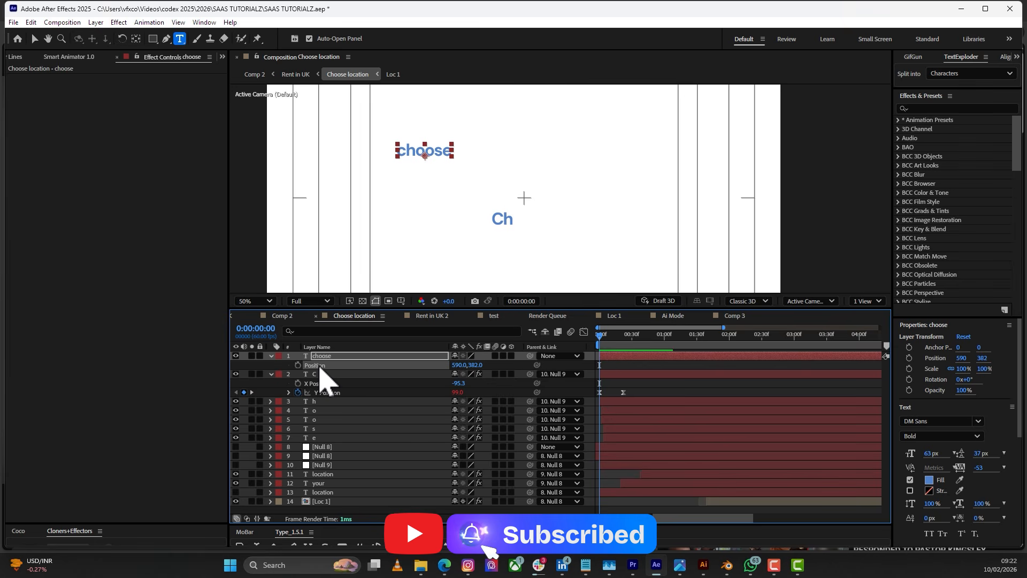
pyautogui.rightClick(321, 367)
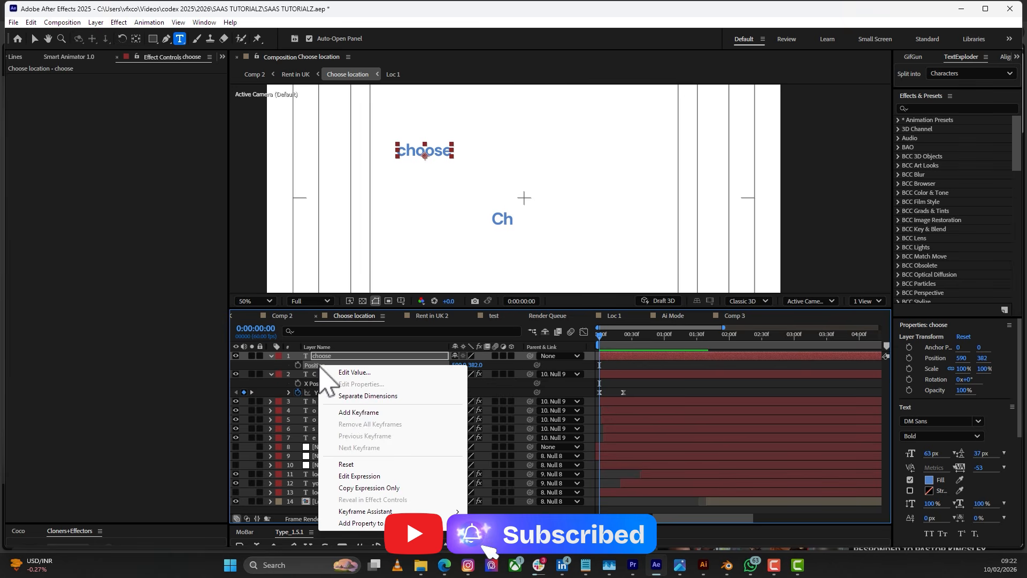
pyautogui.click(350, 409)
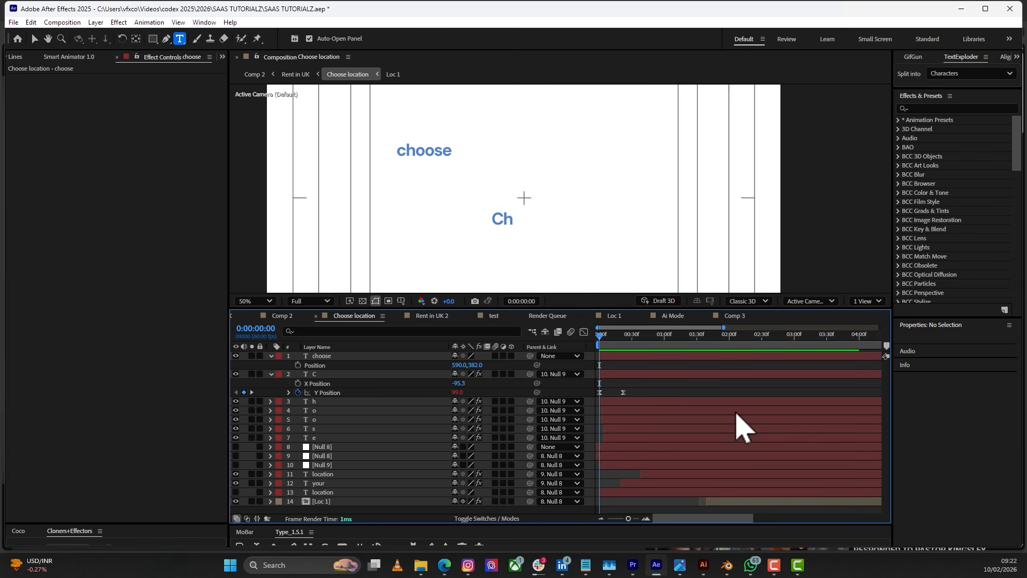
# - Inspect the speed graph of the C layer's Y Position keyframes, preview the animation, and return to the layer bar view
pyautogui.click(559, 392)
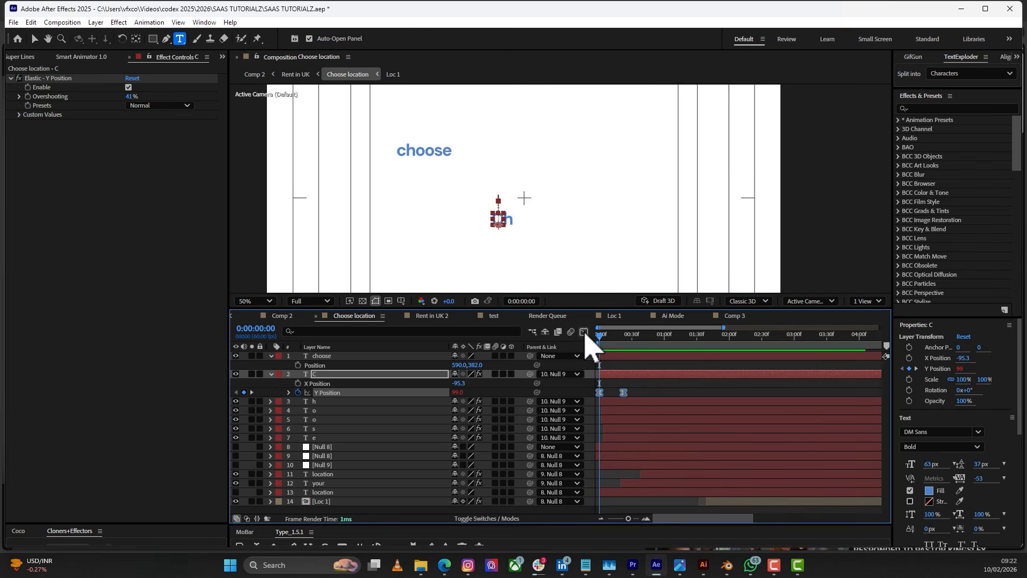
pyautogui.click(584, 332)
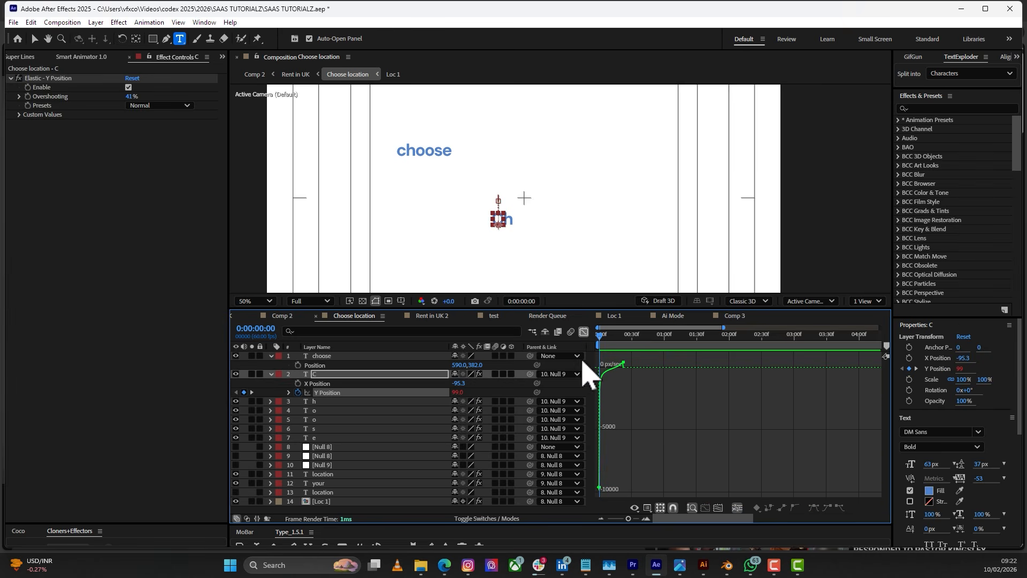
pyautogui.moveTo(661, 404); pyautogui.dragTo(595, 353)
pyautogui.click(647, 519)
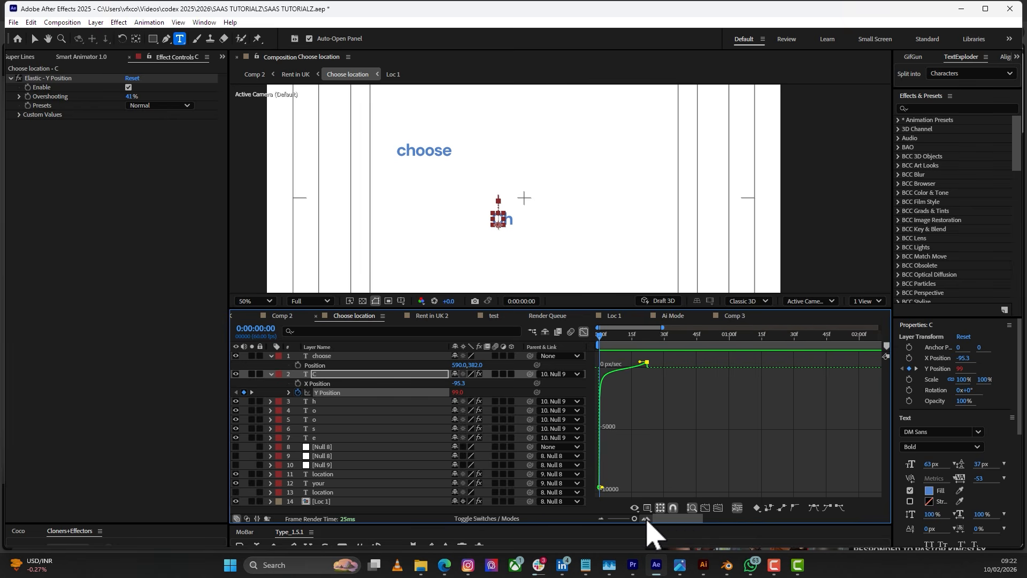
pyautogui.click(647, 518)
pyautogui.click(647, 519)
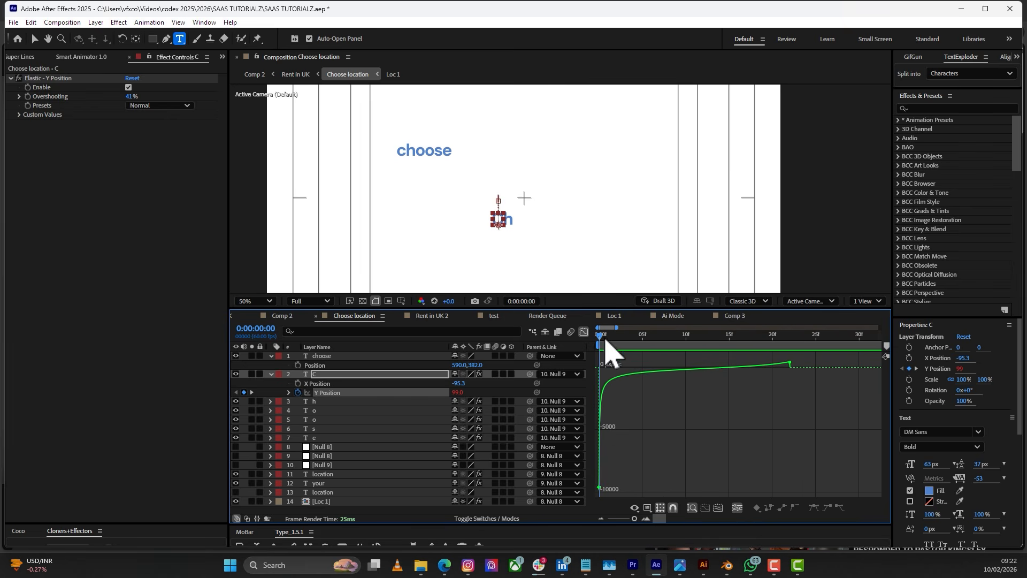
pyautogui.press('space')
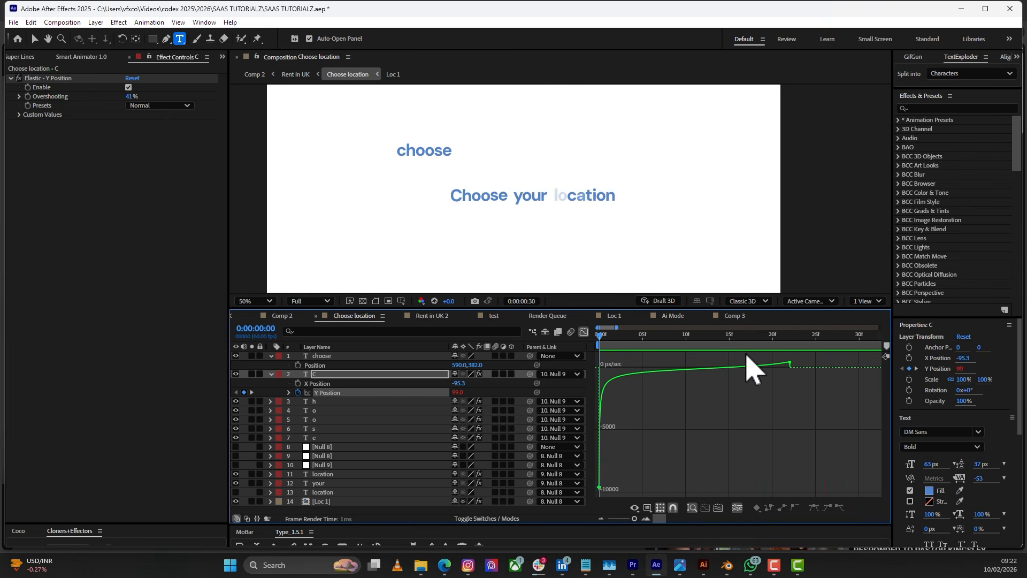
pyautogui.press('space')
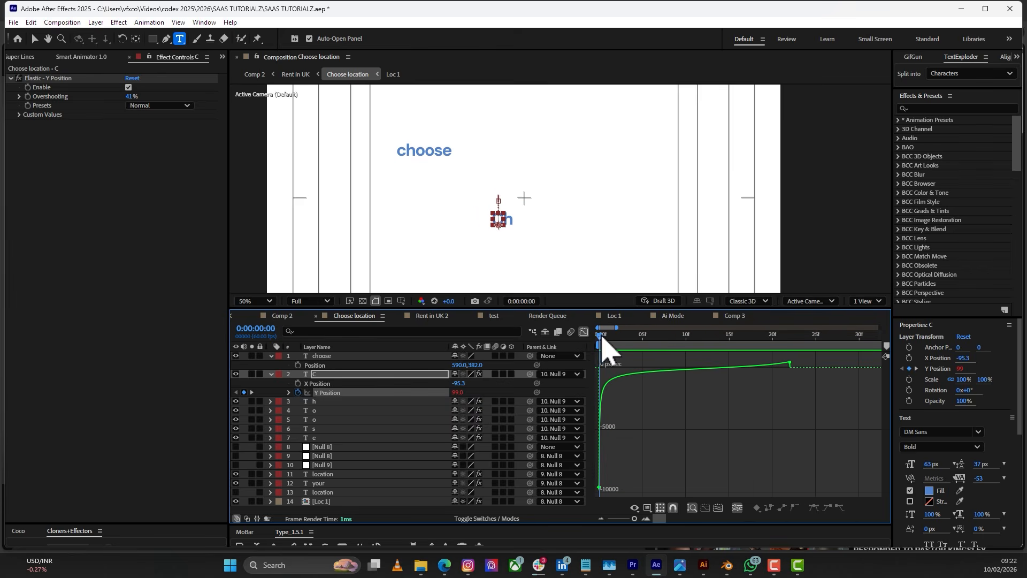
pyautogui.click(583, 333)
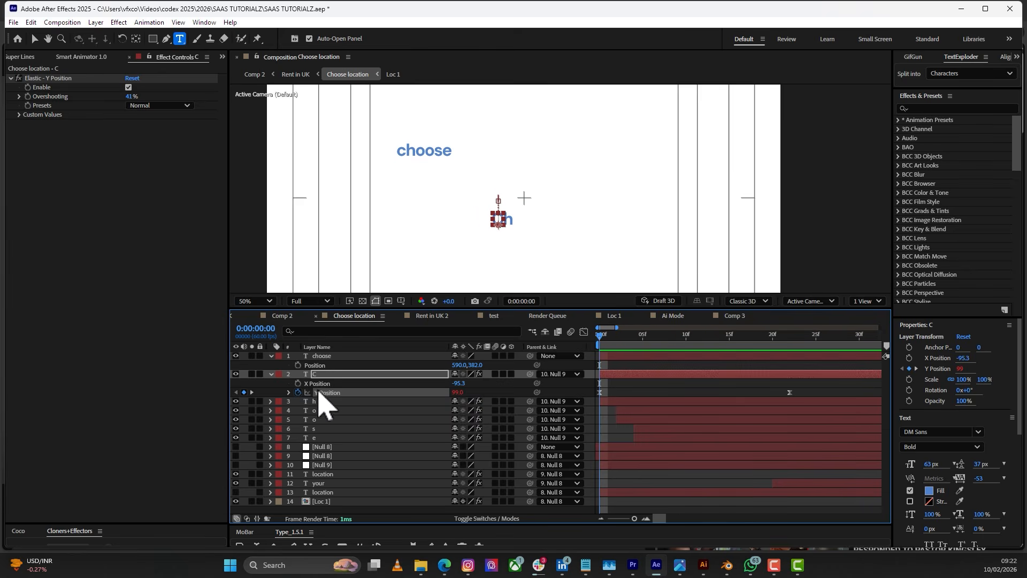
# - Enlarge the MoBar area and look through its Animation Tools for Elastic Motion without applying anything
pyautogui.click(601, 518)
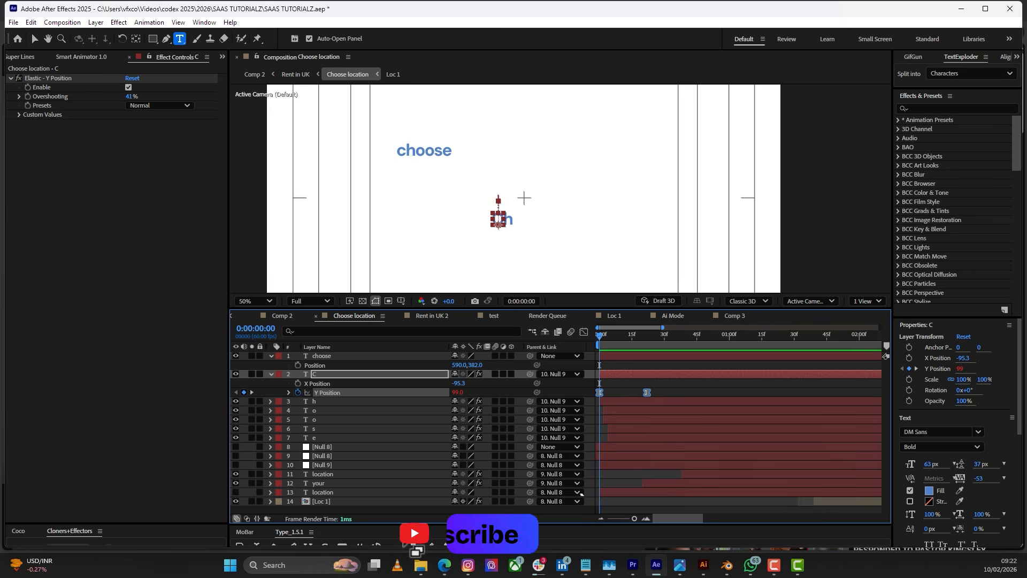
pyautogui.moveTo(407, 524); pyautogui.dragTo(408, 488)
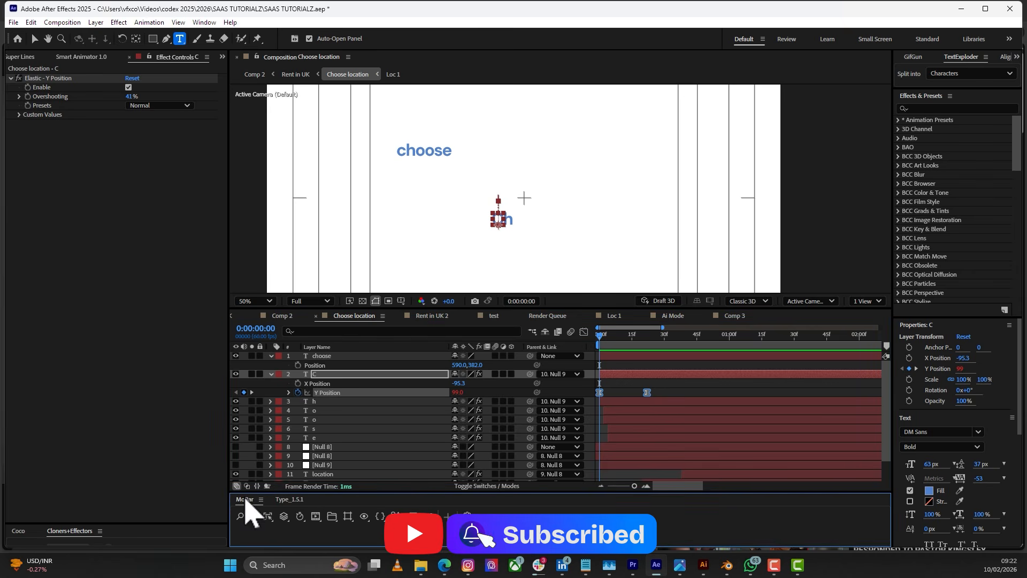
pyautogui.click(245, 497)
pyautogui.click(429, 515)
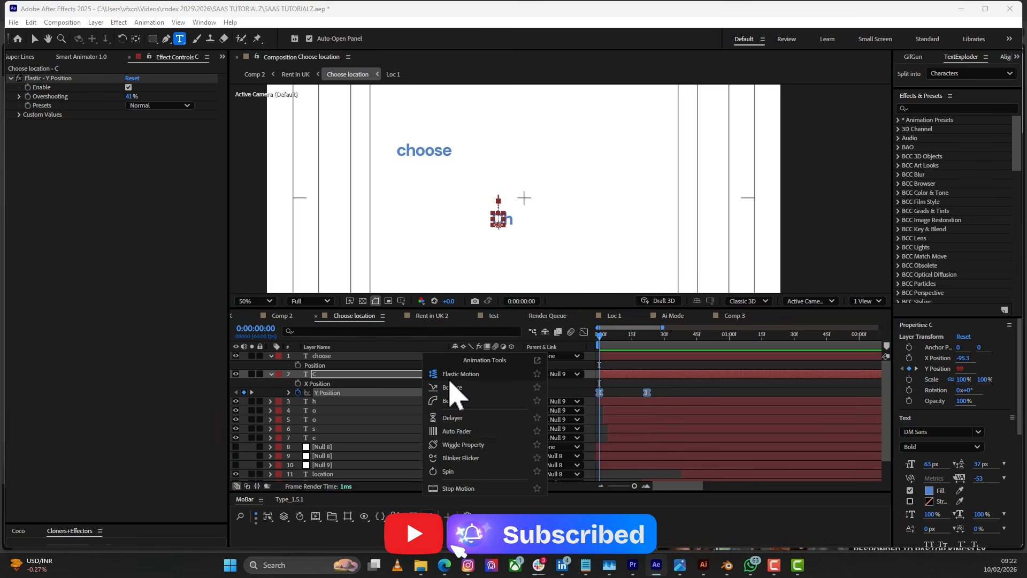
pyautogui.click(672, 385)
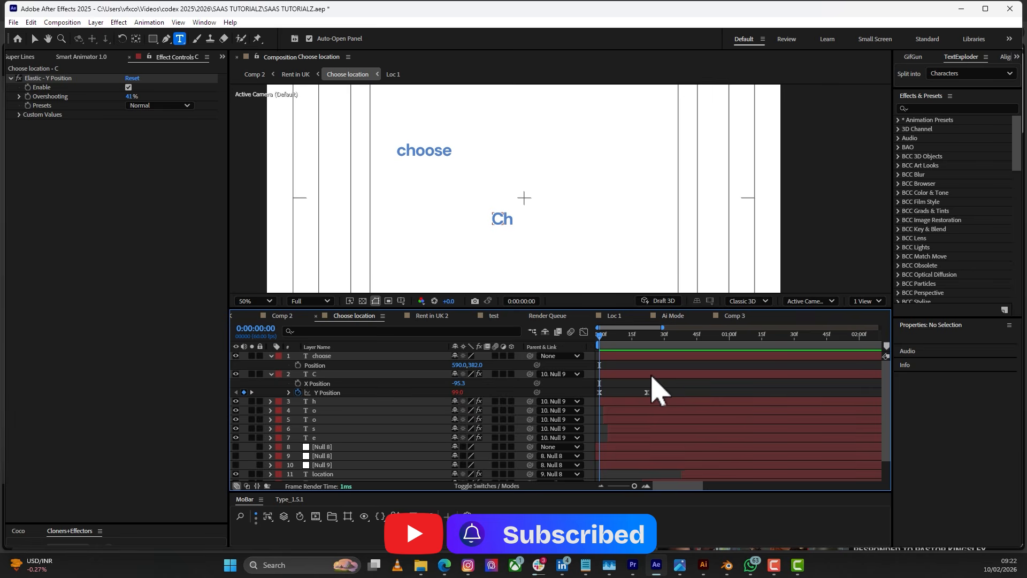
# - Inspect the C layer's Elastic - Y Position effect and preview the animation from the first frame
pyautogui.click(652, 374)
pyautogui.click(54, 78)
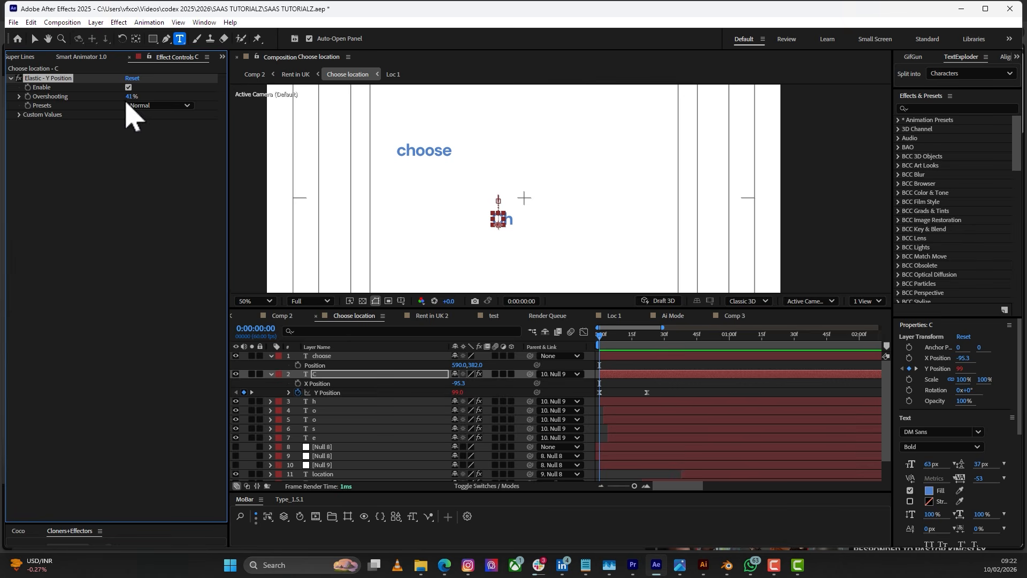
pyautogui.click(589, 343)
pyautogui.press('space')
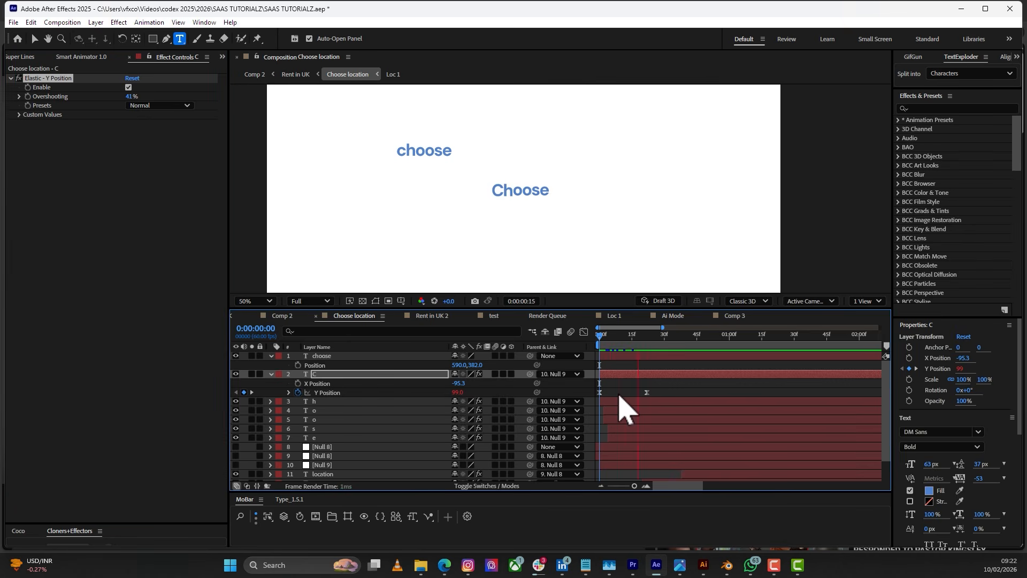
# - Collapse the C layer's properties and delete the extra "choose" text layer
pyautogui.click(271, 374)
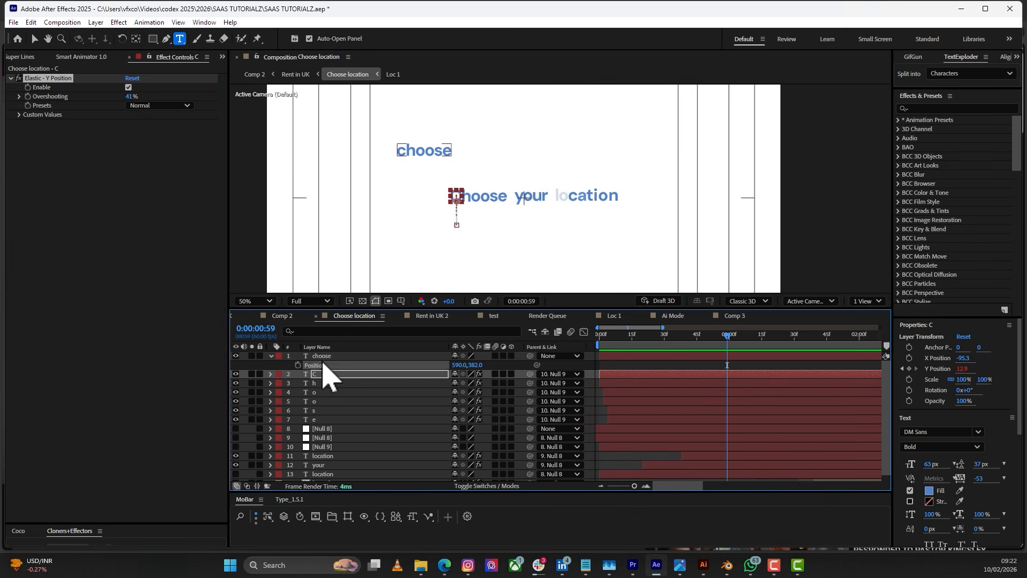
pyautogui.click(323, 359)
pyautogui.press('Delete')
# - Check the staggered start frames of the C, h, o, o, s and e letter layers at frames 0, 2 and 4
pyautogui.click(314, 366)
pyautogui.press('Home')
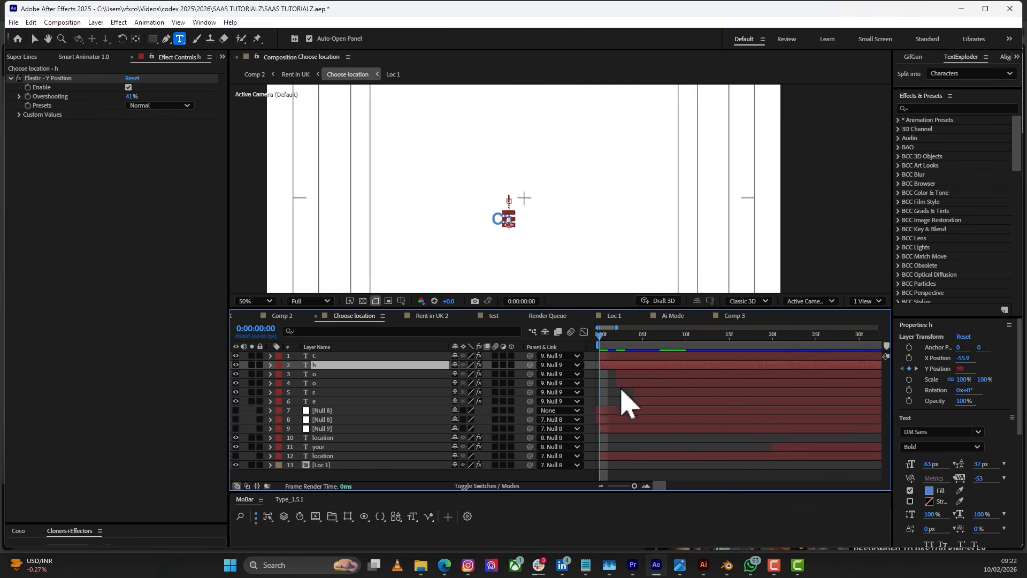
pyautogui.click(615, 336)
pyautogui.scroll(2, 623, 345)
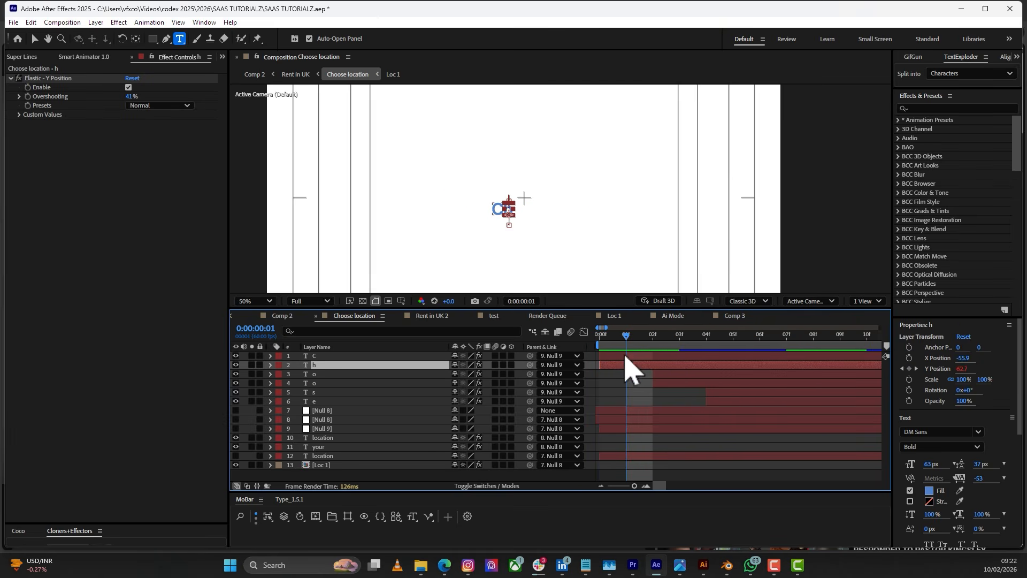
pyautogui.click(624, 356)
pyautogui.click(620, 365)
pyautogui.click(657, 337)
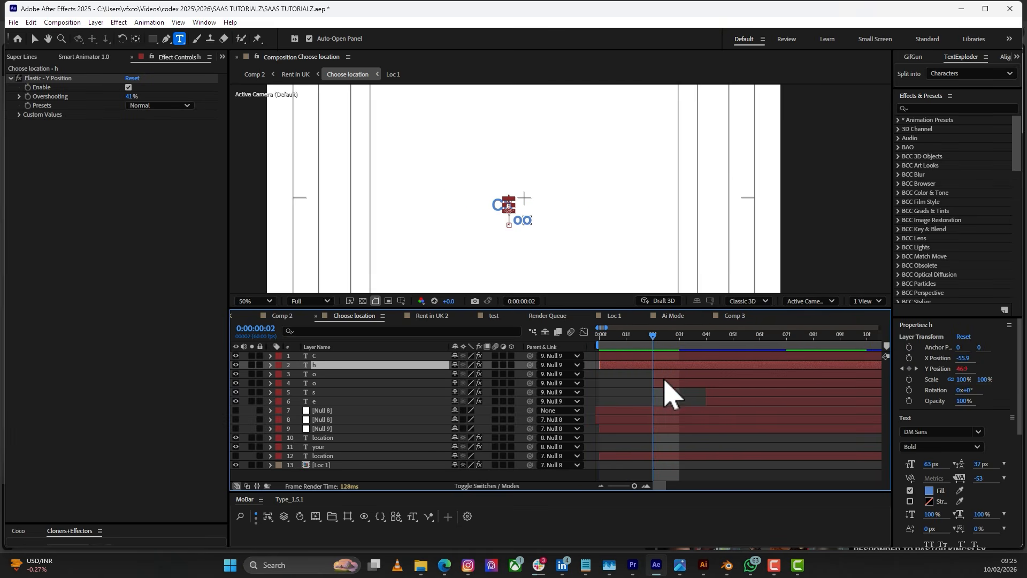
pyautogui.click(663, 375)
pyautogui.keyDown('shift'); pyautogui.click(665, 384); pyautogui.keyUp('shift')
pyautogui.click(707, 337)
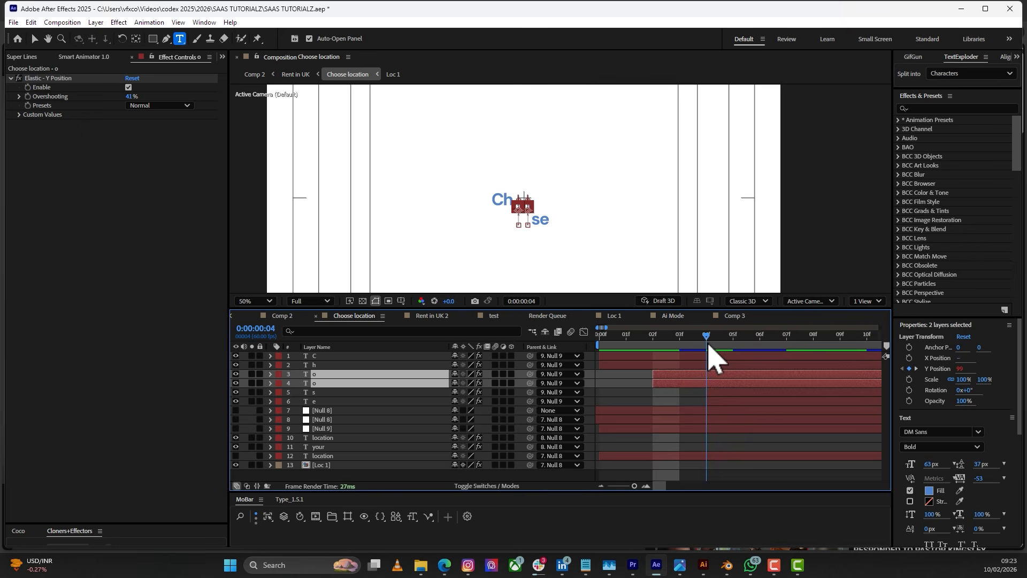
pyautogui.click(741, 402)
# - Preview the staggered letter animation and return to the first frame
pyautogui.click(602, 486)
pyautogui.click(602, 485)
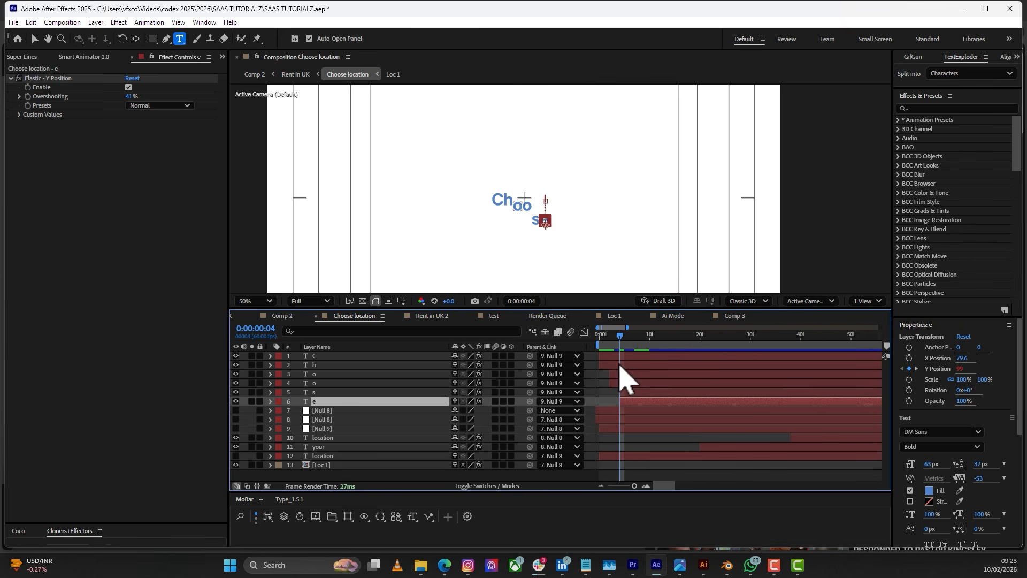
pyautogui.moveTo(618, 336); pyautogui.dragTo(559, 338)
pyautogui.press('space')
pyautogui.press('space')
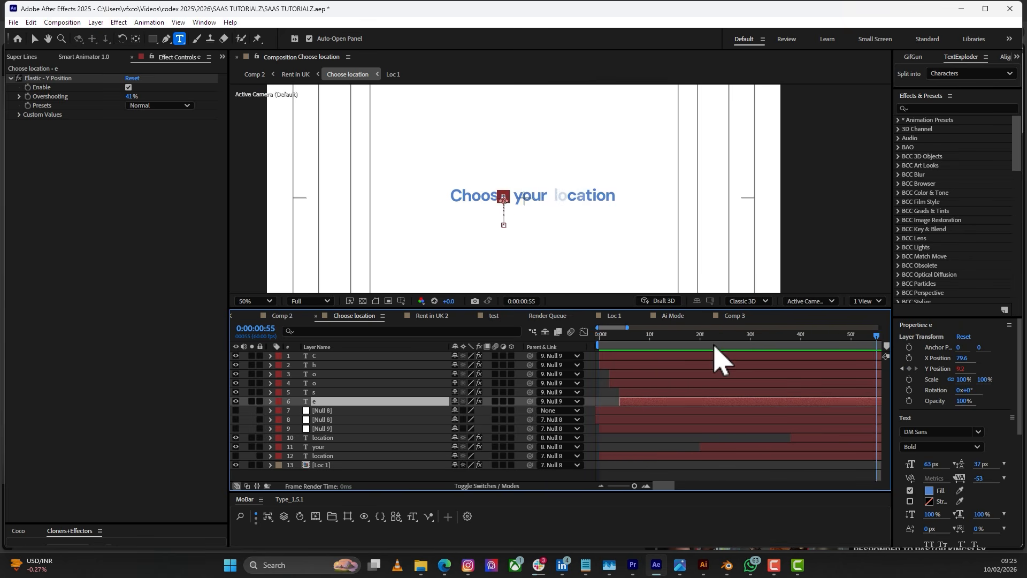
pyautogui.moveTo(686, 335); pyautogui.dragTo(591, 335)
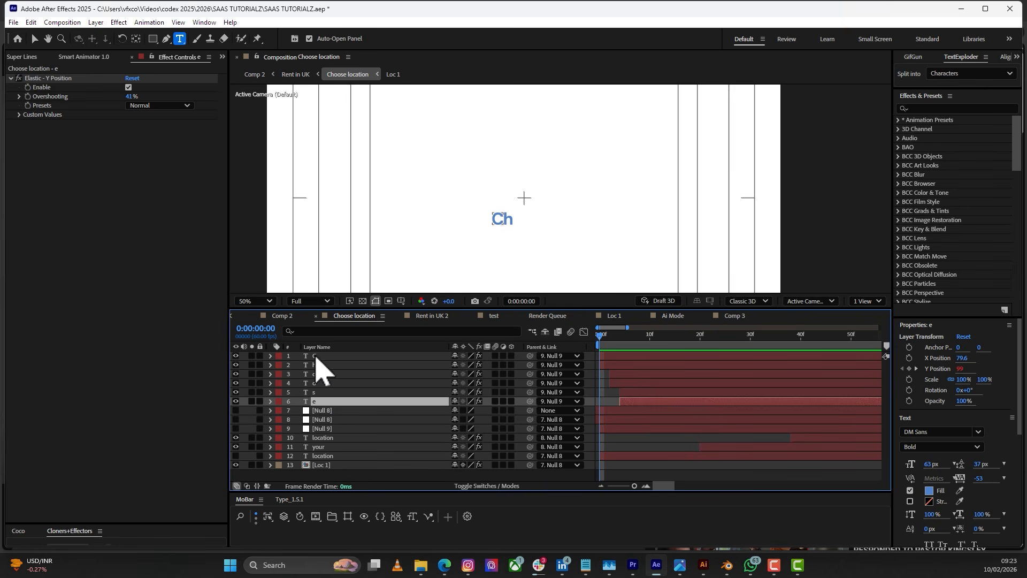
# - Reveal the Null 9 layer's keyframed X Position and scrub through the first frames of the text animation
pyautogui.click(314, 428)
pyautogui.press('u')
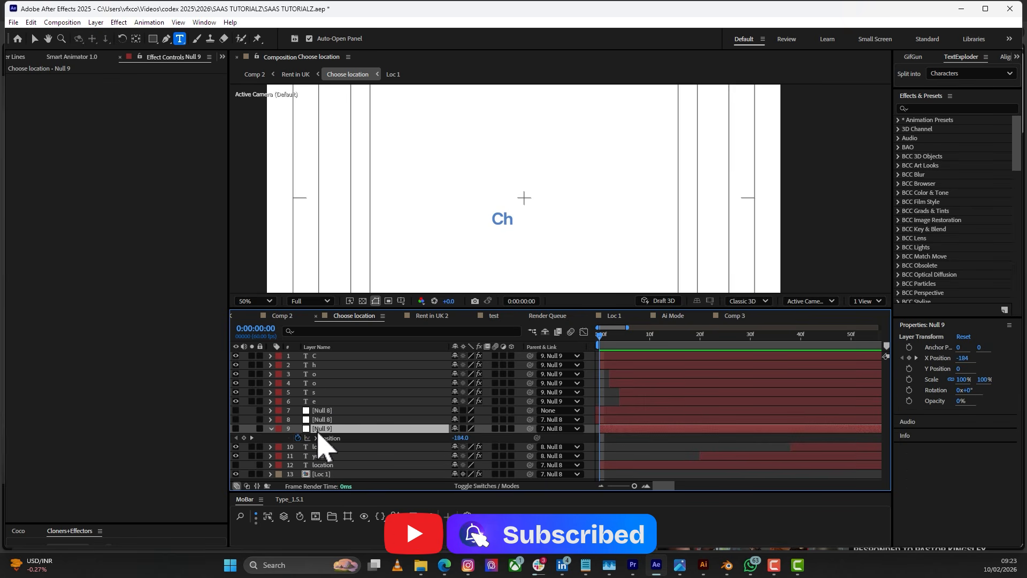
pyautogui.click(601, 485)
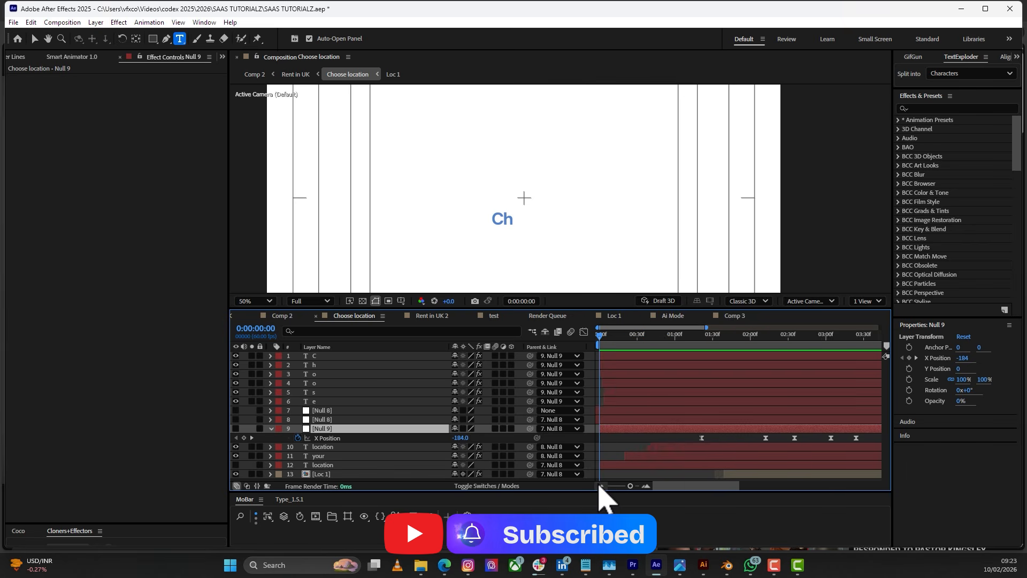
pyautogui.moveTo(605, 344)
pyautogui.mouseDown()
pyautogui.moveTo(649, 367)
pyautogui.moveTo(617, 358)
pyautogui.mouseUp()
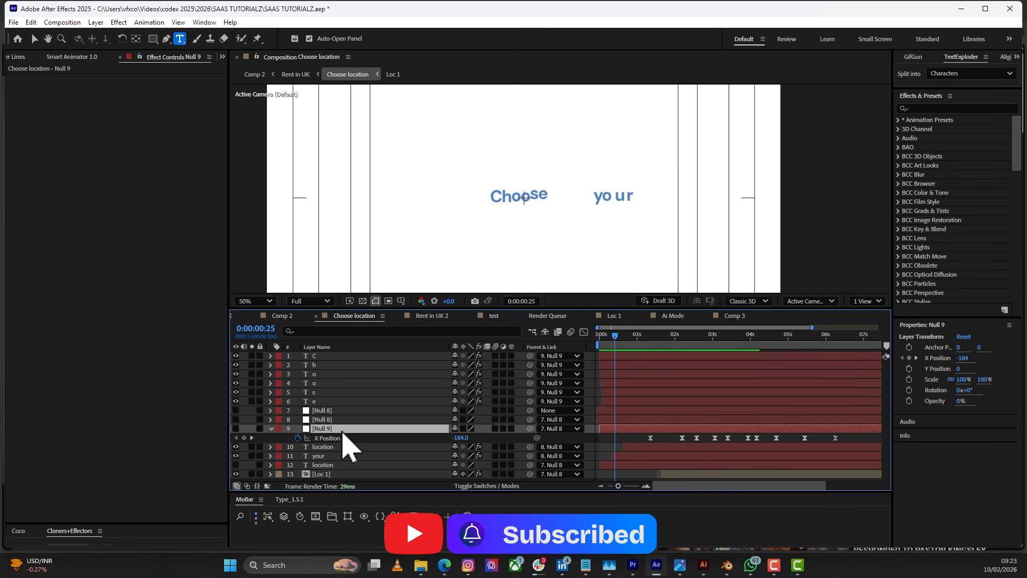
# - Reveal the keyframed properties of both Null 8 layers and move the child Null 8 above its parent
pyautogui.click(324, 410)
pyautogui.press('u')
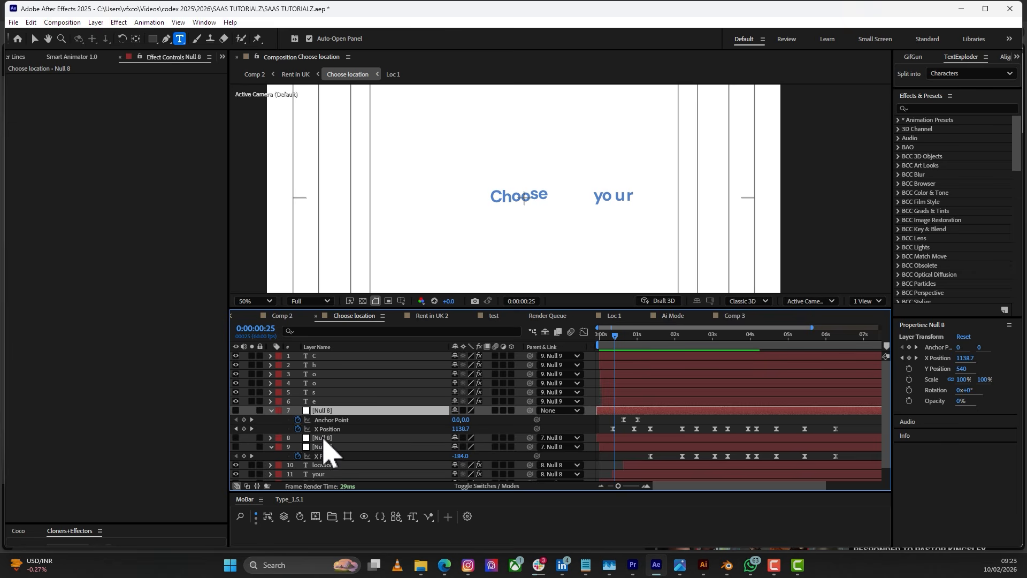
pyautogui.moveTo(325, 440); pyautogui.dragTo(329, 411)
pyautogui.press('u')
pyautogui.scroll(-2, 556, 411)
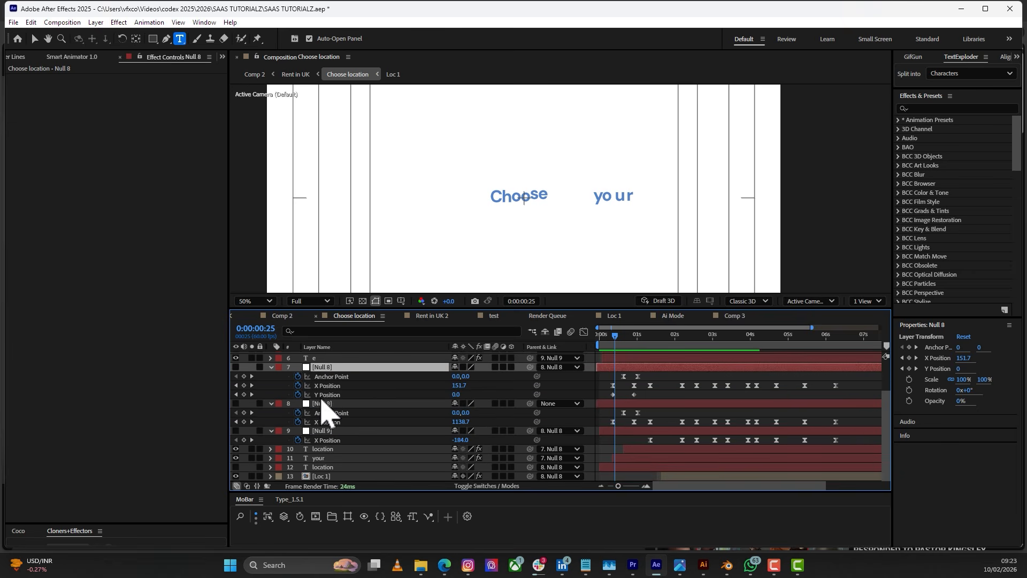
# - Preview the text from the first frame and scrub the null-driven shift of "Choose" and "your" against the Null 8 and Null 9 keyframes
pyautogui.moveTo(615, 341); pyautogui.dragTo(599, 339)
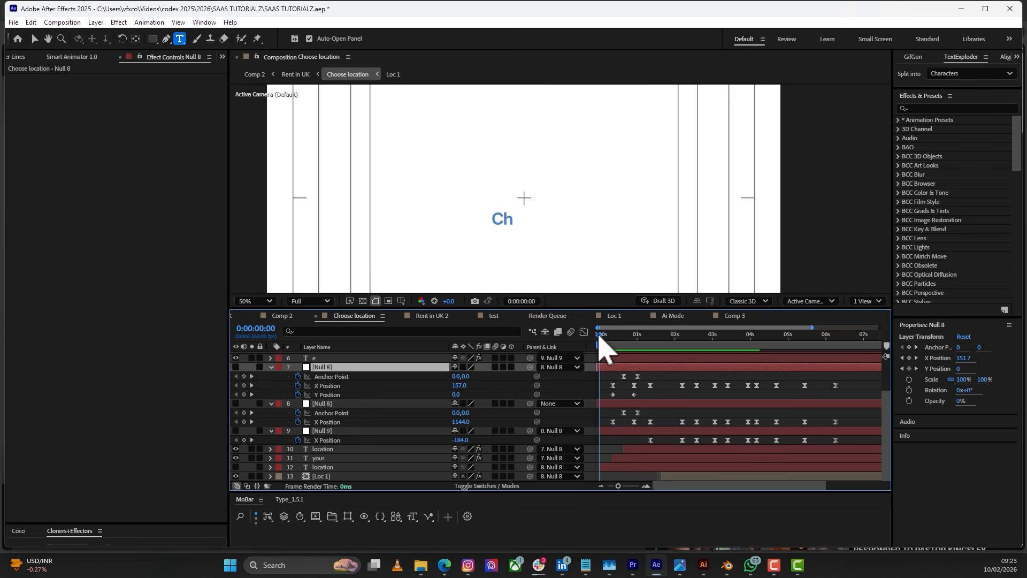
pyautogui.press('space')
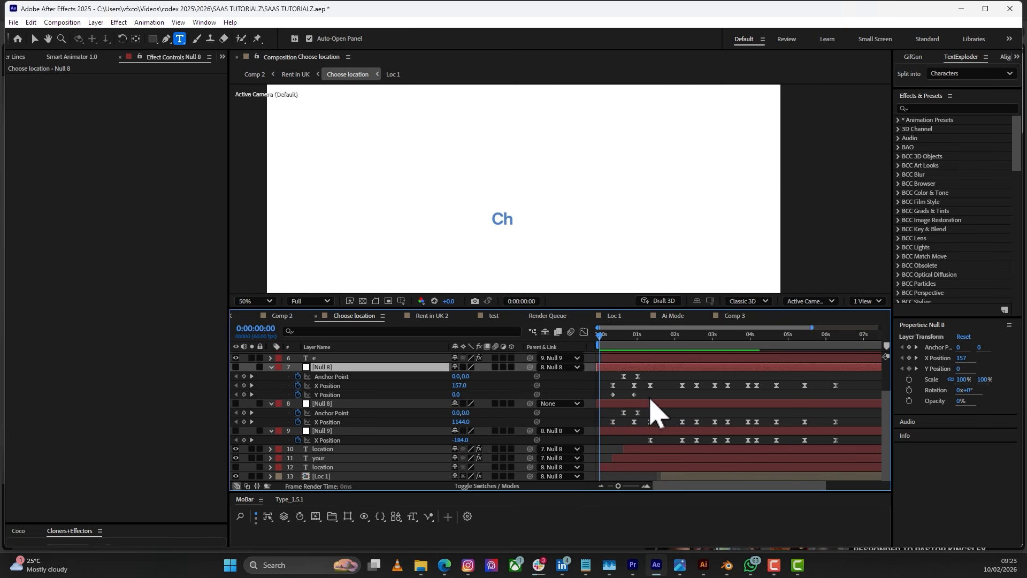
pyautogui.click(630, 432)
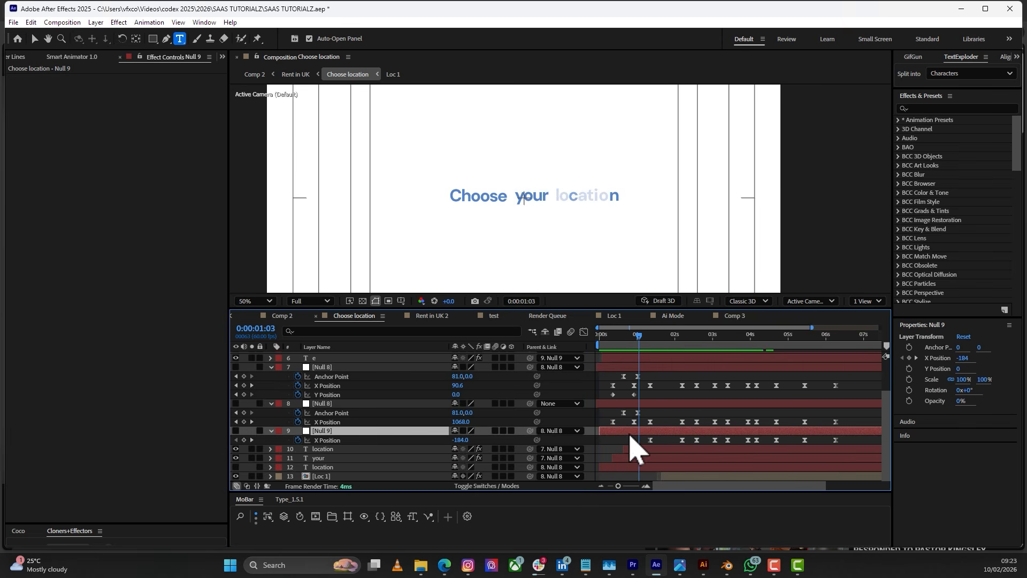
pyautogui.click(629, 405)
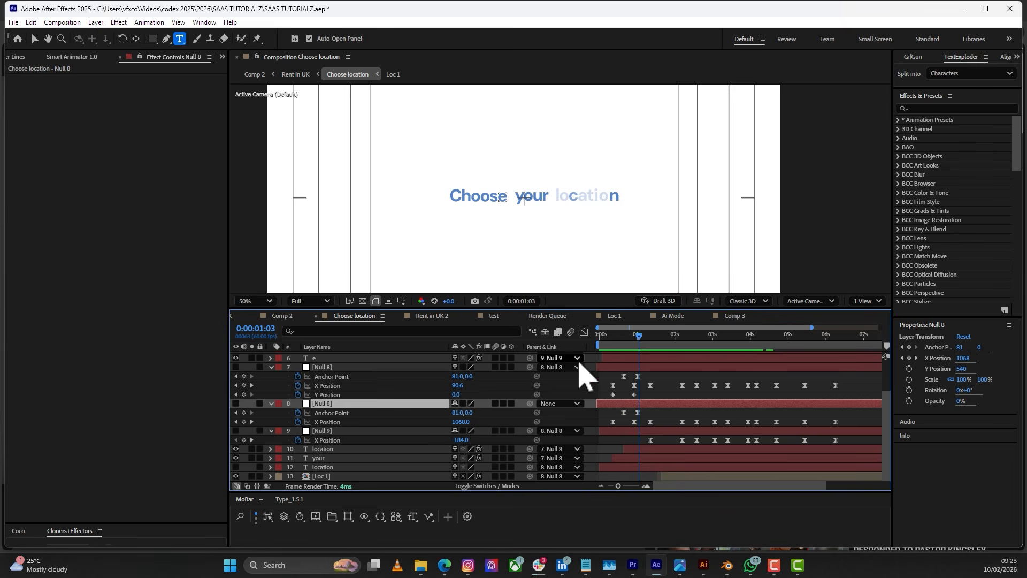
pyautogui.moveTo(631, 338); pyautogui.dragTo(620, 346)
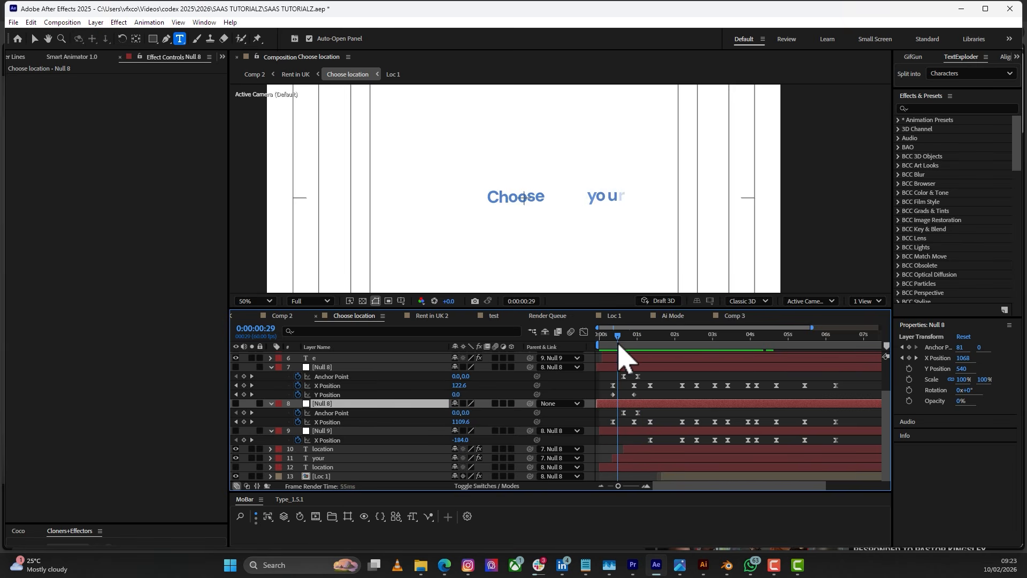
# - Undo a slight shift of the parent Null 8 layer and preview the text with all three nulls' keyframes selected
pyautogui.moveTo(631, 405); pyautogui.dragTo(635, 406)
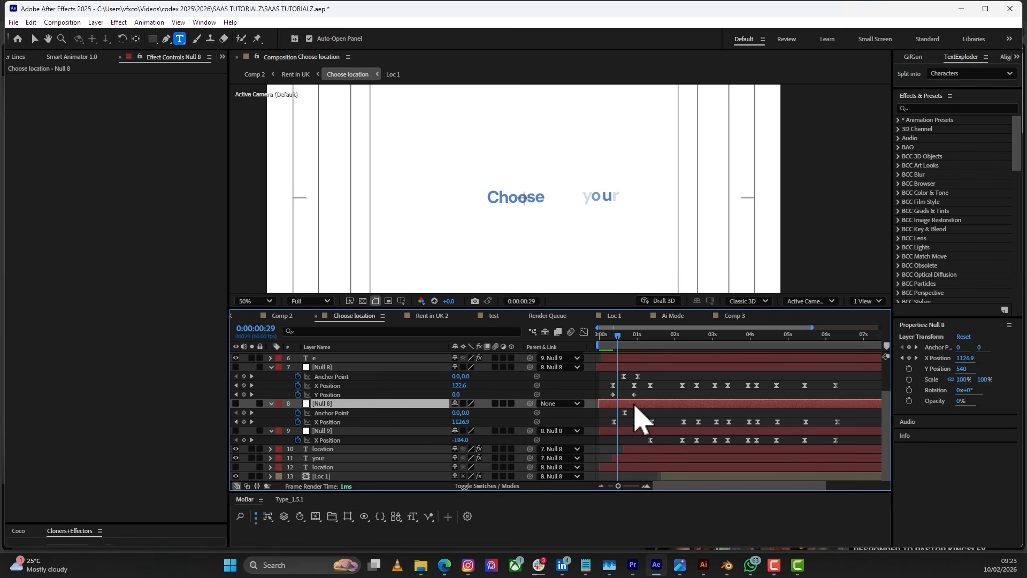
pyautogui.hotkey('ctrl', 'z')
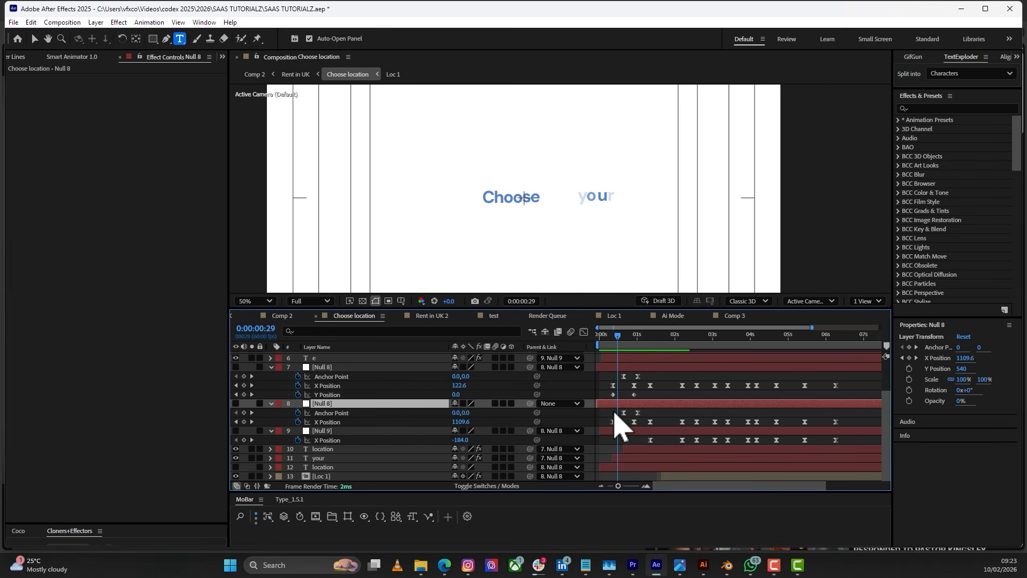
pyautogui.moveTo(606, 376); pyautogui.dragTo(847, 449)
pyautogui.moveTo(618, 487); pyautogui.dragTo(658, 500)
pyautogui.press('space')
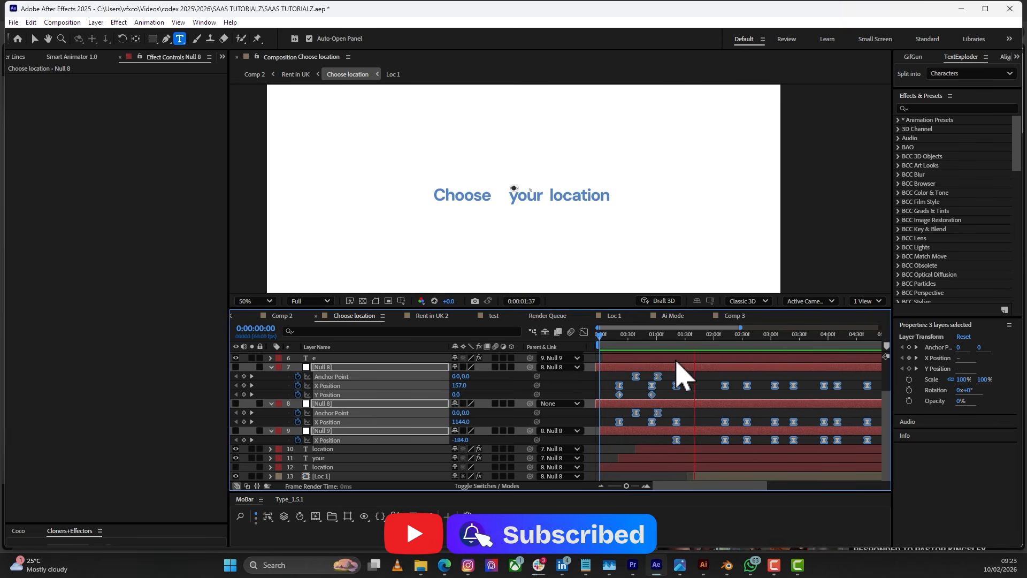
pyautogui.click(676, 337)
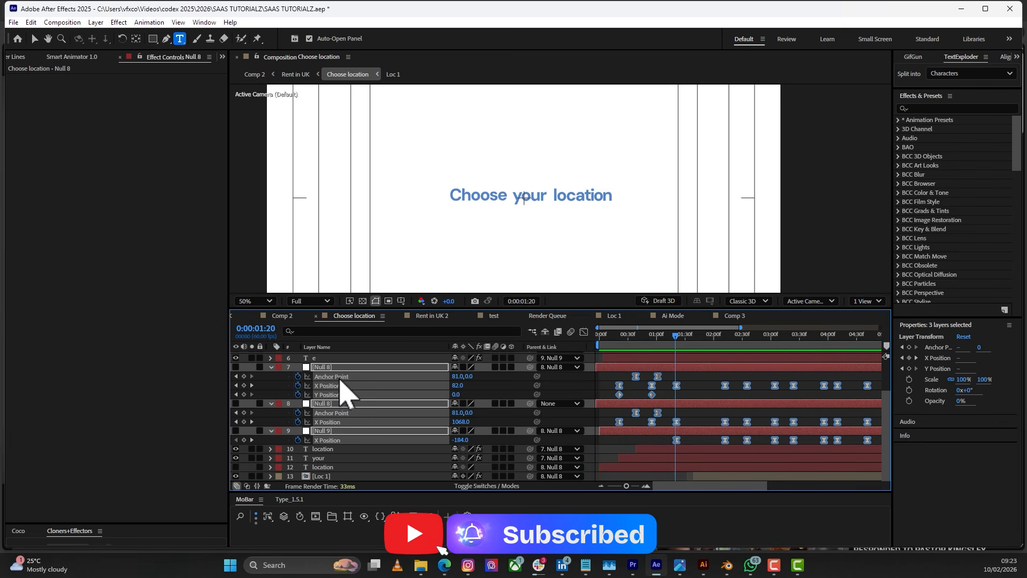
# - Collapse the null layers' keyframed properties and move the child Null 8 below Null 9, directly above the "location" text layer
pyautogui.click(272, 367)
pyautogui.click(721, 337)
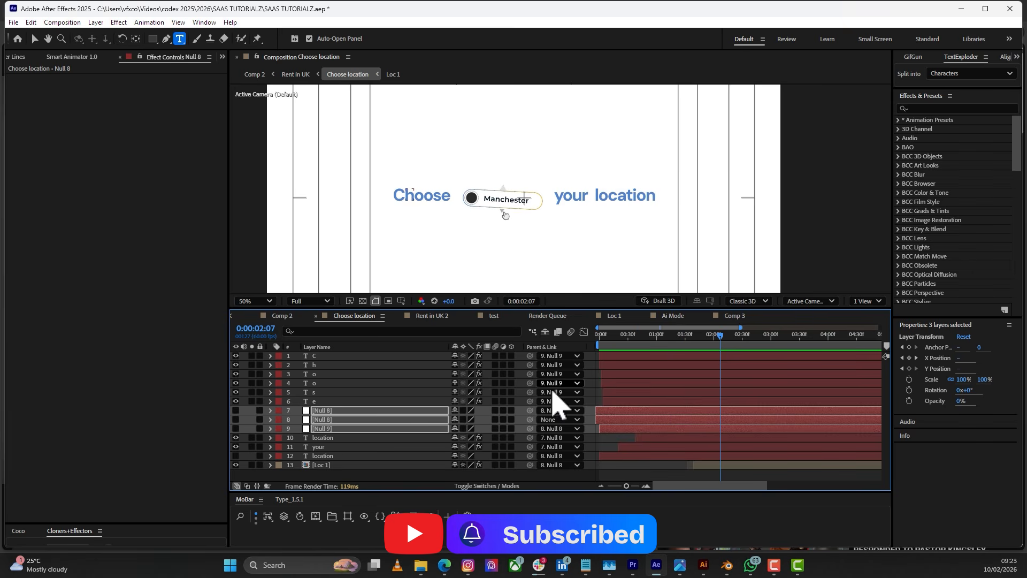
pyautogui.click(321, 438)
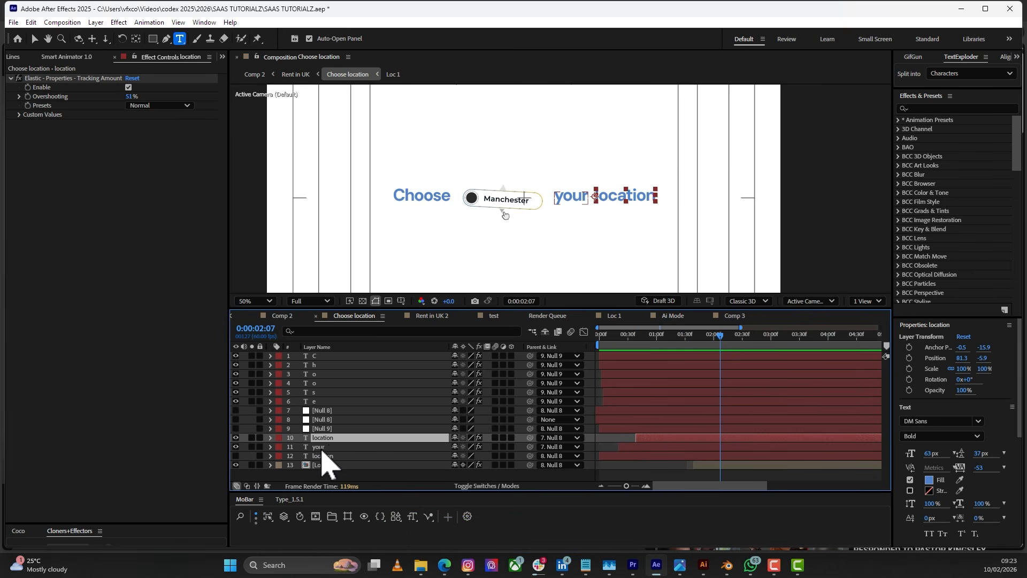
pyautogui.moveTo(327, 411); pyautogui.dragTo(329, 433)
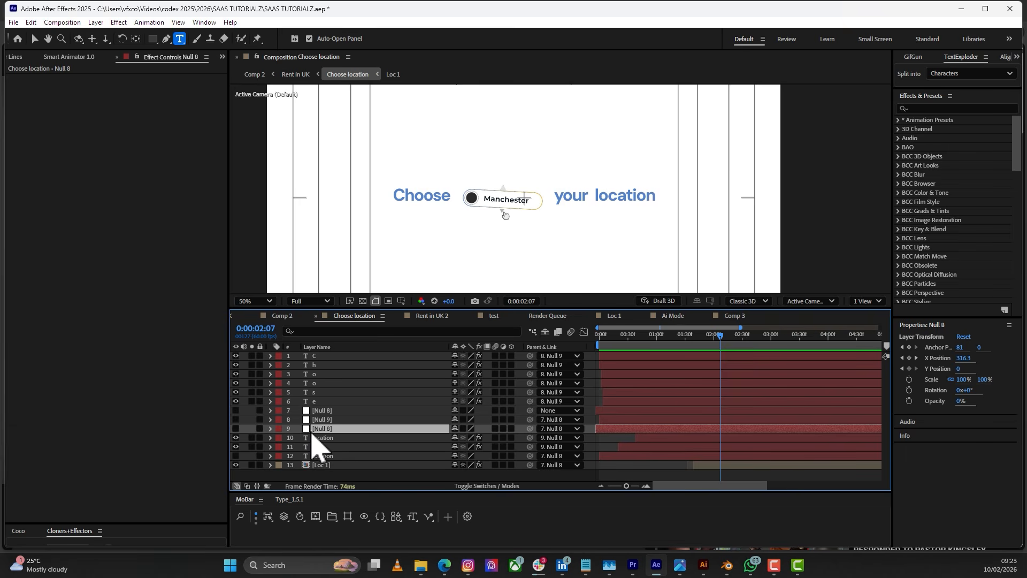
# - Make the child Null 8 visible and test-move it with its attached "your" and "location" text, undoing the move
pyautogui.click(321, 438)
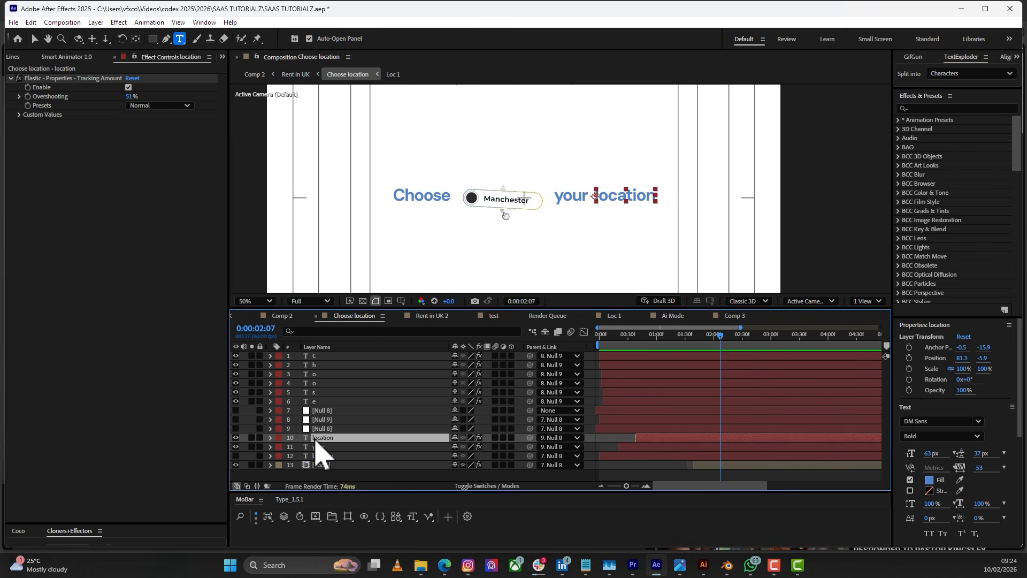
pyautogui.keyDown('shift'); pyautogui.click(321, 447); pyautogui.keyUp('shift')
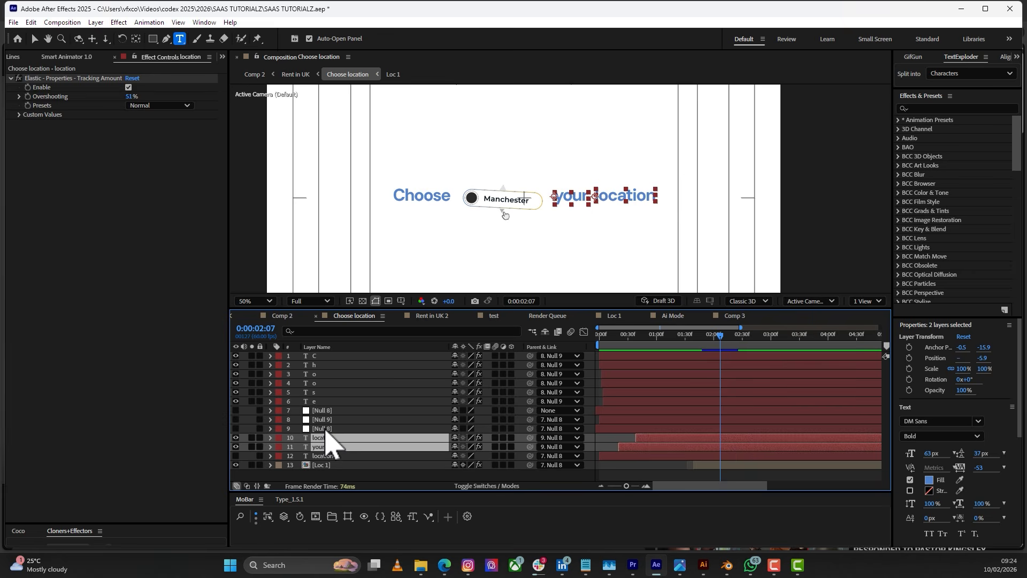
pyautogui.click(329, 429)
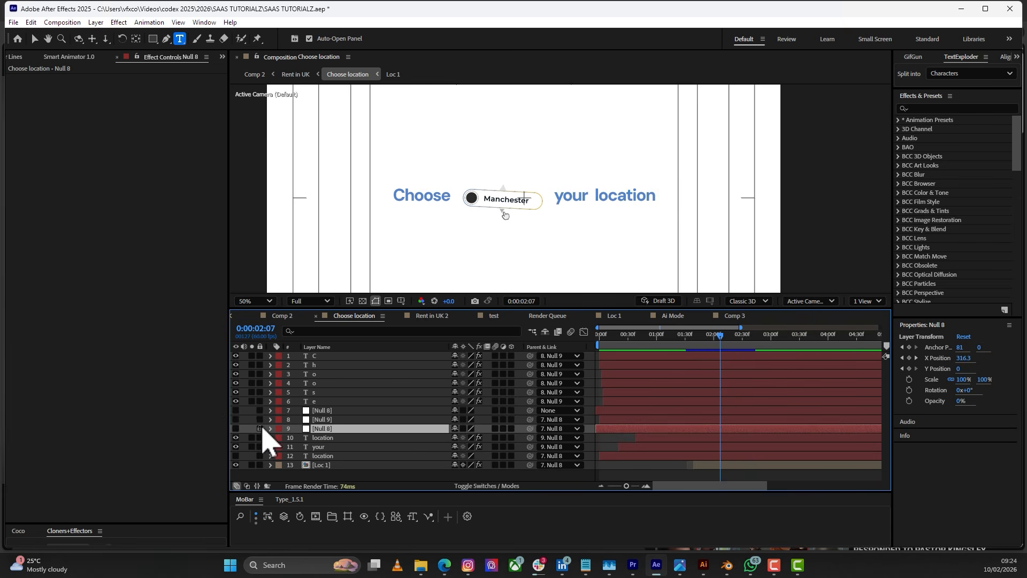
pyautogui.click(236, 428)
pyautogui.press('v')
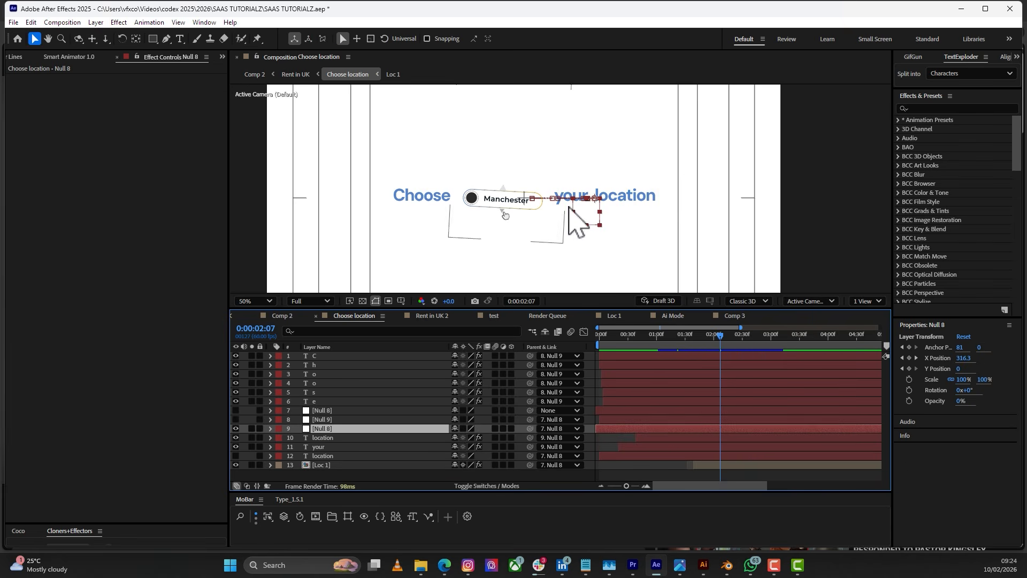
pyautogui.moveTo(582, 220); pyautogui.dragTo(608, 204)
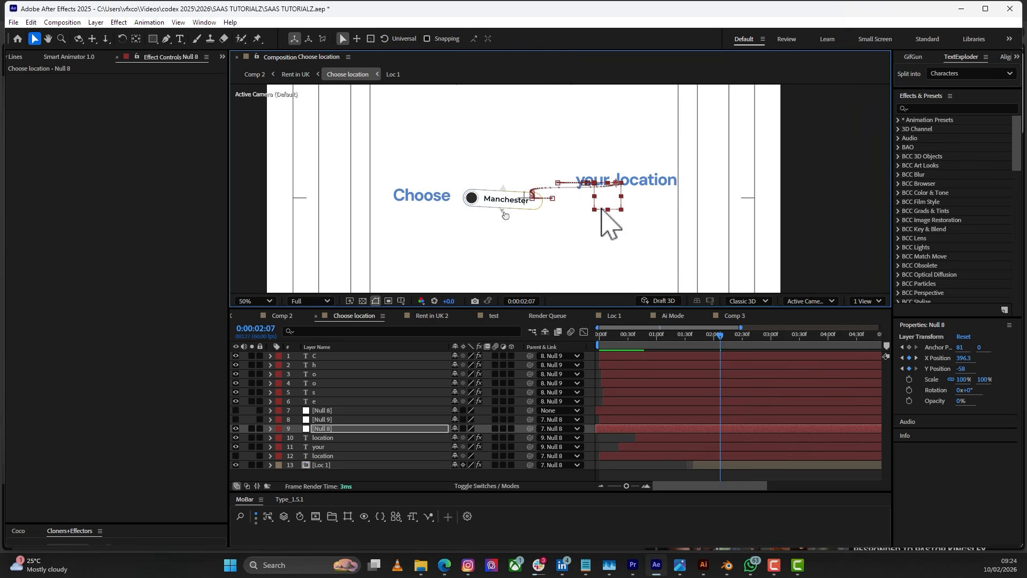
pyautogui.hotkey('ctrl', 'z')
# - Reveal the parent Null 8's Anchor Point and X Position keyframes and scrub the text movement back to 0:00:01:39
pyautogui.click(310, 402)
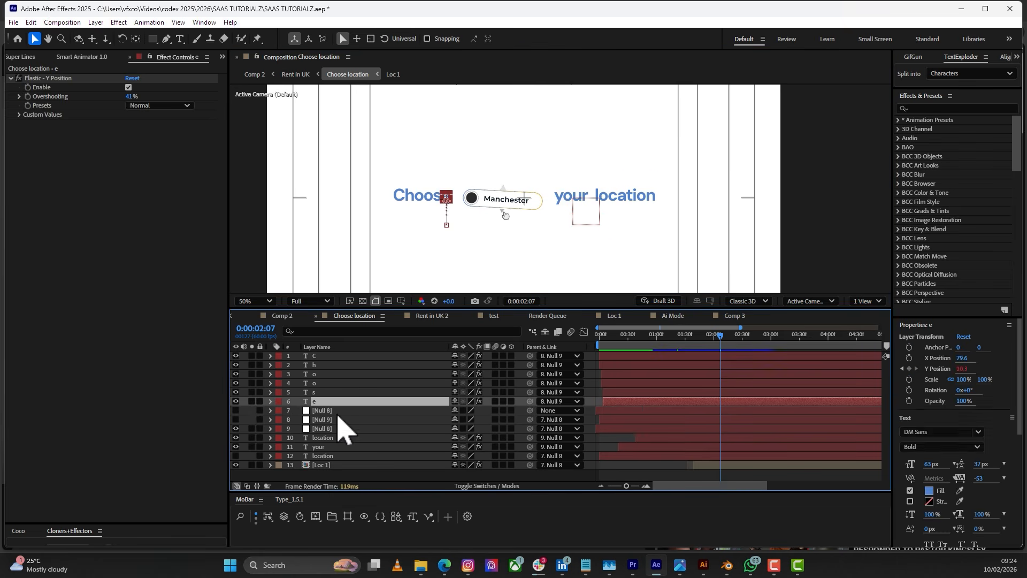
pyautogui.click(323, 411)
pyautogui.click(324, 420)
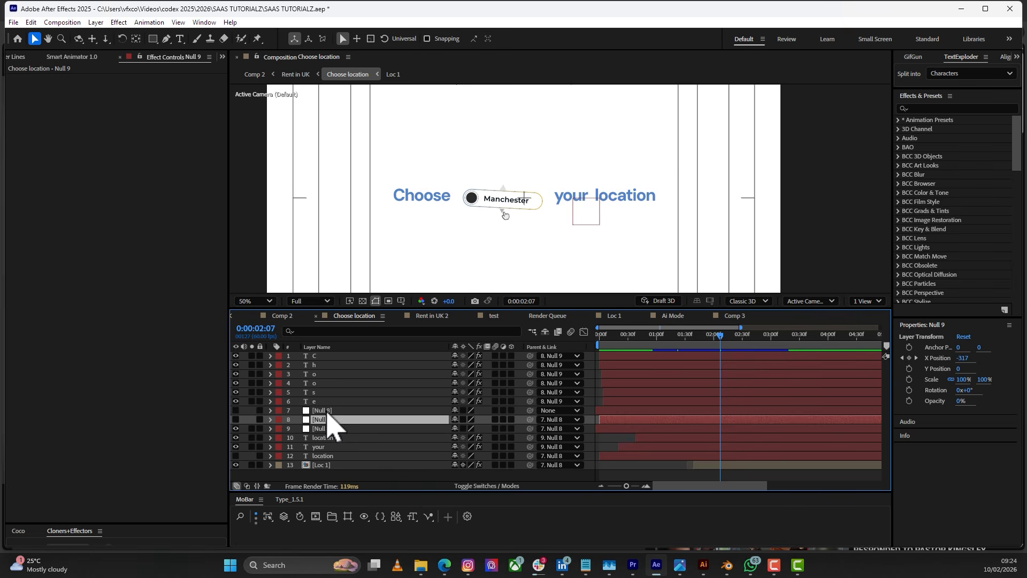
pyautogui.click(327, 412)
pyautogui.press('u')
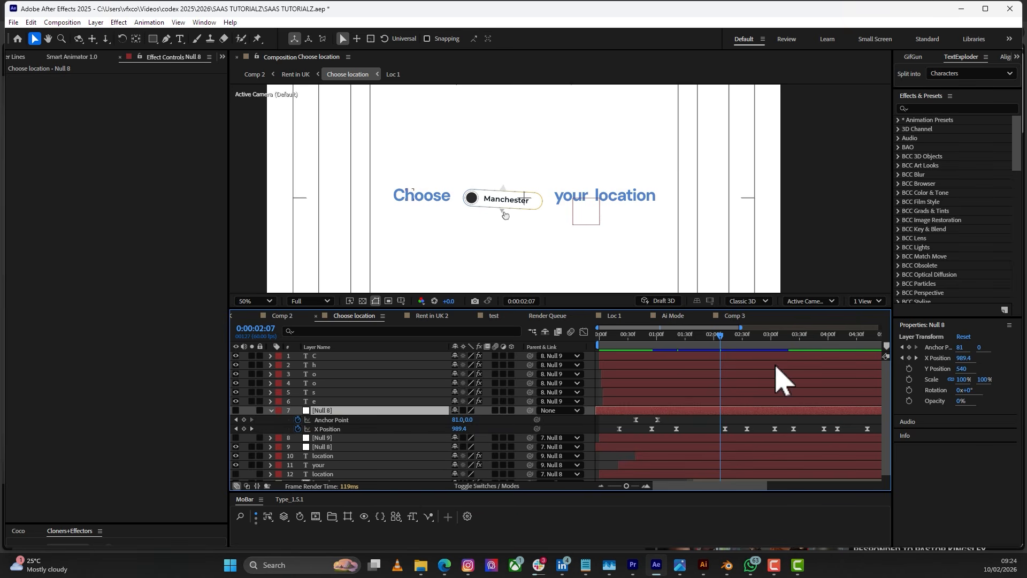
pyautogui.moveTo(721, 335)
pyautogui.mouseDown()
pyautogui.moveTo(633, 344)
pyautogui.moveTo(716, 357)
pyautogui.moveTo(695, 362)
pyautogui.moveTo(669, 335)
pyautogui.moveTo(661, 340)
pyautogui.moveTo(703, 371)
pyautogui.moveTo(727, 348)
pyautogui.mouseUp()
pyautogui.scroll(-1, 701, 351)
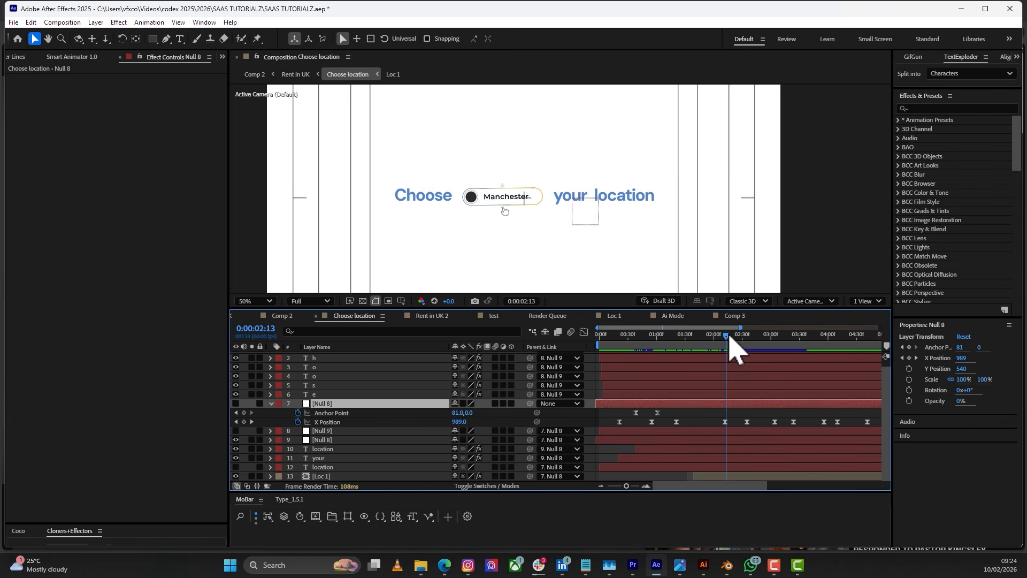
pyautogui.moveTo(729, 338); pyautogui.dragTo(697, 360)
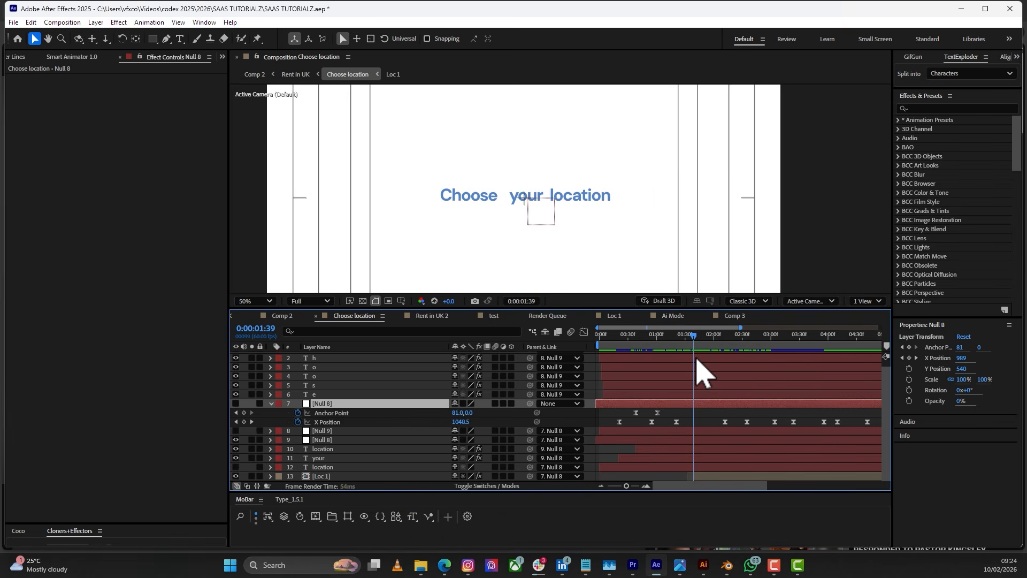
# - Preview the "Choose your location" animation from the first frame and scrub the city change around 0:00:03:30
pyautogui.press('Home')
pyautogui.press('space')
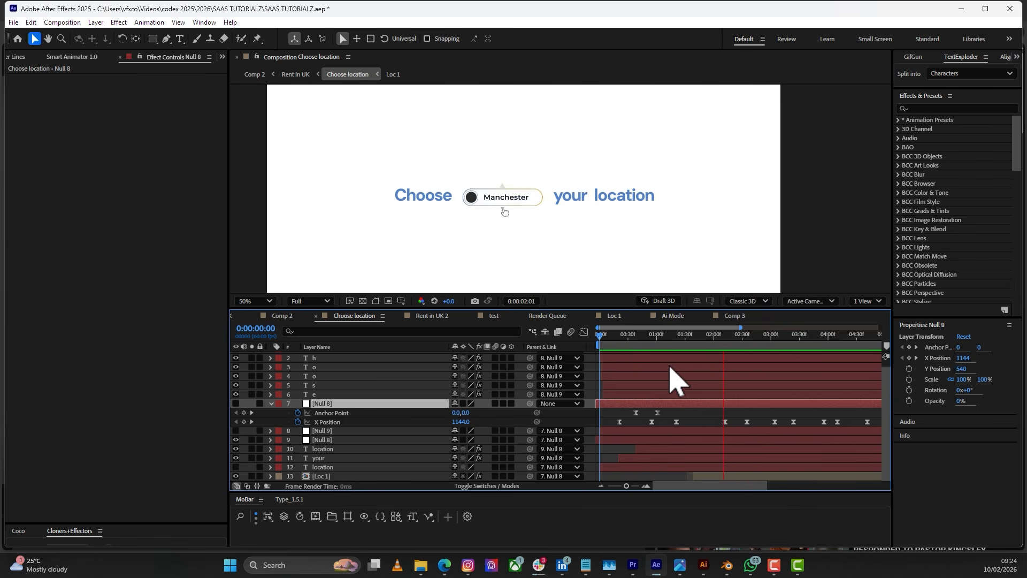
pyautogui.press('space')
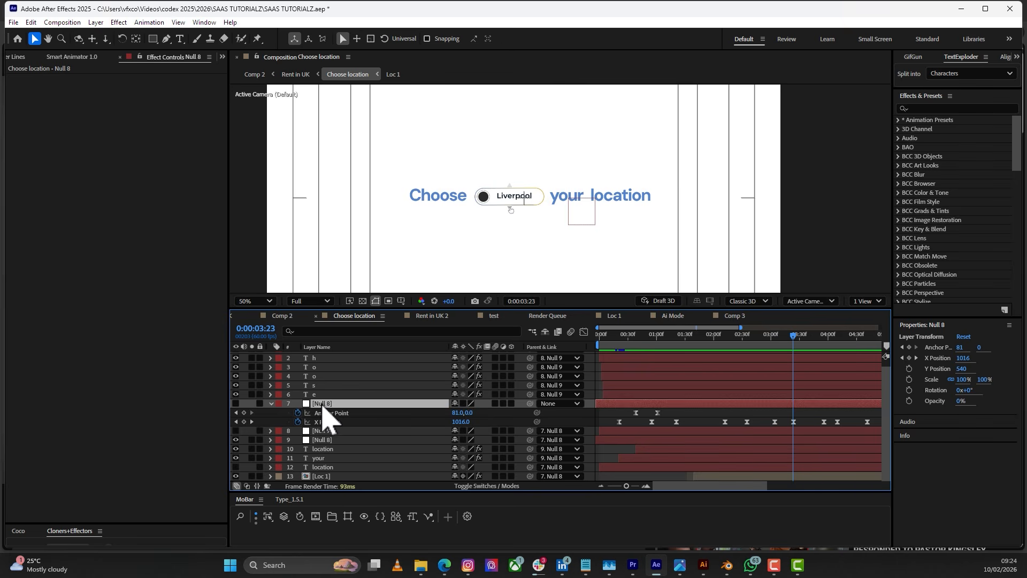
pyautogui.moveTo(785, 329); pyautogui.dragTo(800, 375)
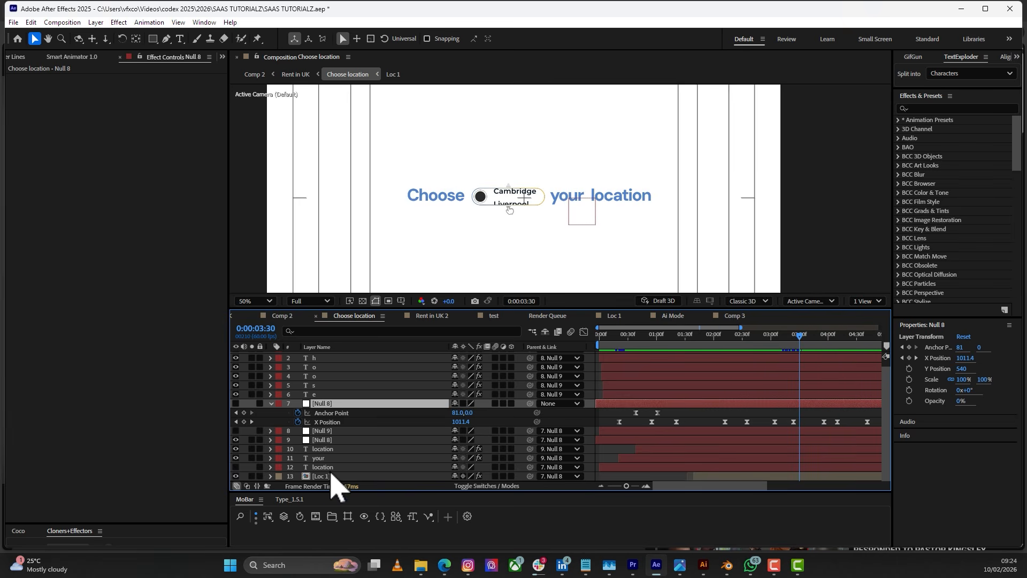
# - Open the Loc 1 composition, scrub to 0:00:01:32 and isolate the city-names text layer at 50% magnification
pyautogui.doubleClick(328, 477)
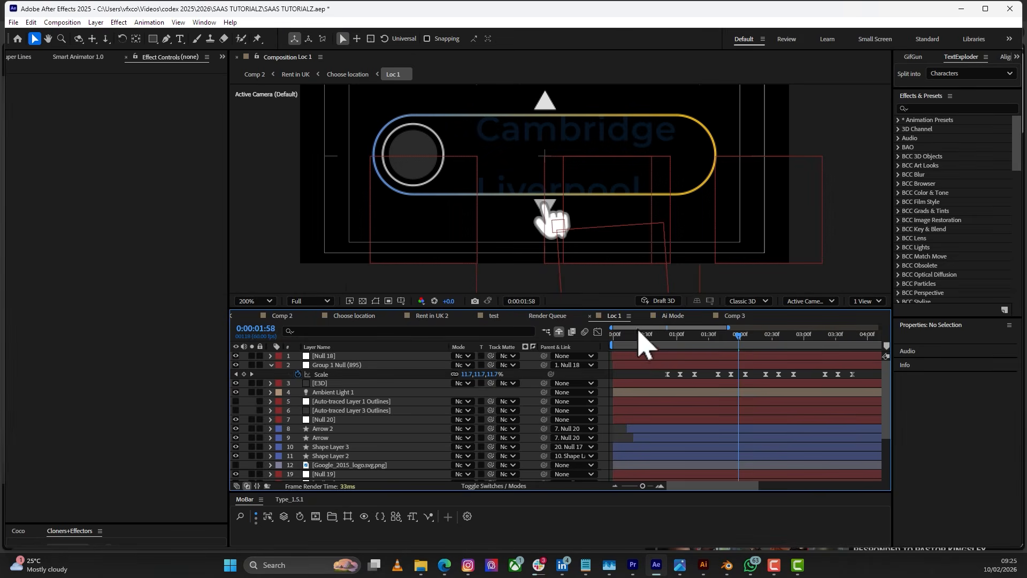
pyautogui.moveTo(638, 331); pyautogui.dragTo(712, 358)
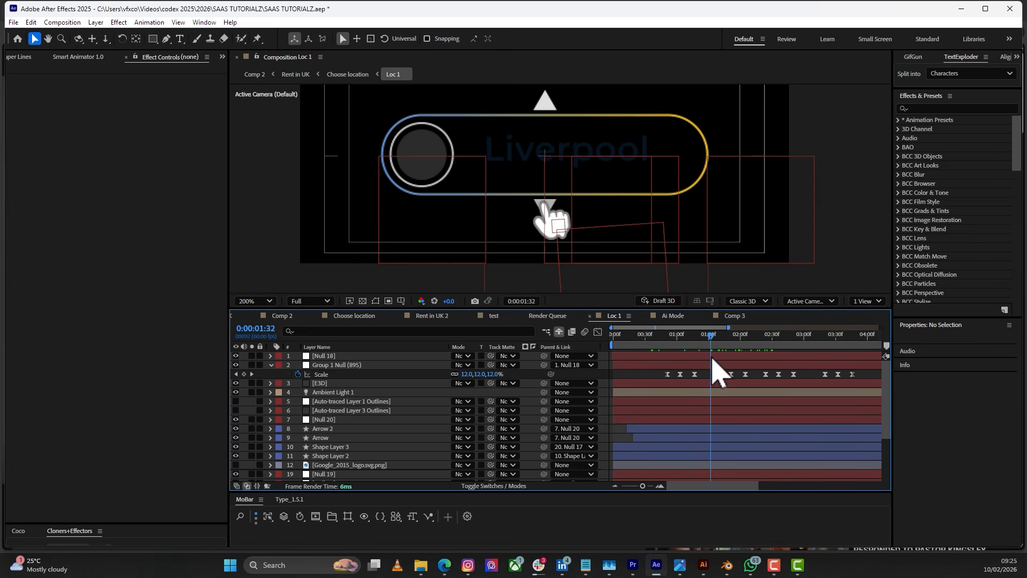
pyautogui.scroll(-5, 350, 457)
pyautogui.click(353, 439)
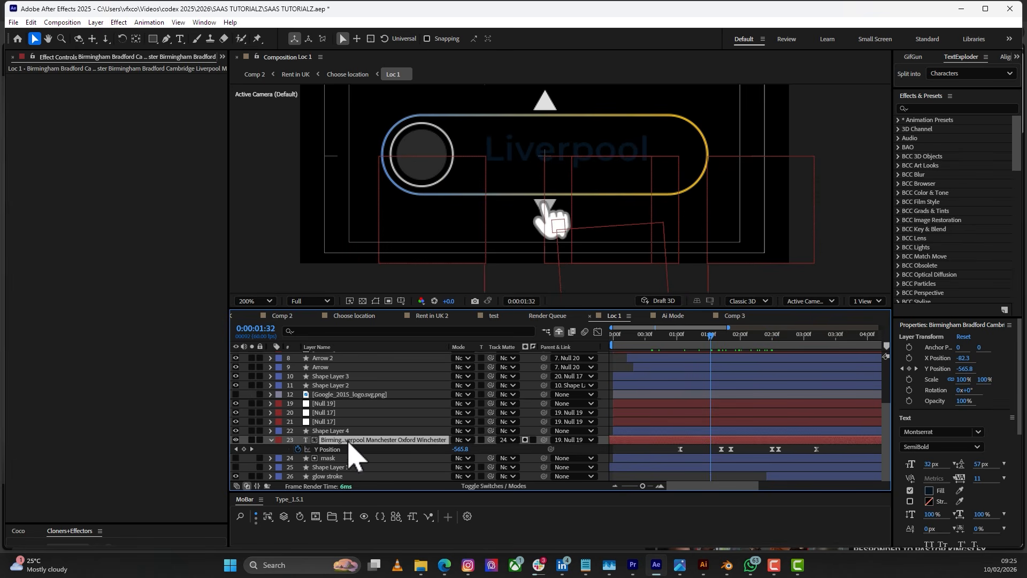
pyautogui.press(',')
pyautogui.press(',')
pyautogui.press(',')
pyautogui.press(',')
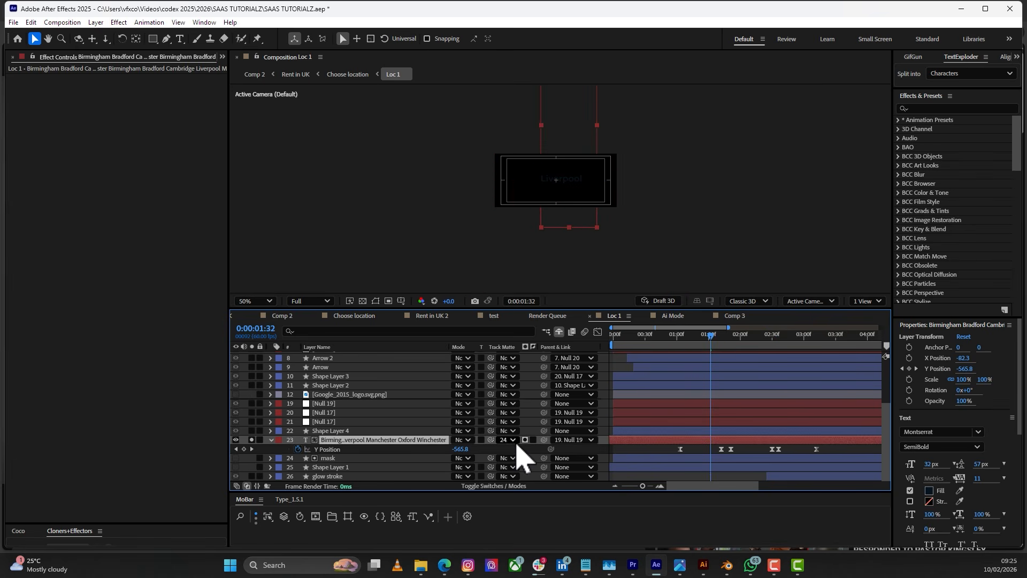
# - Try removing the city-names layer's track matte and moving the text in the composition, and undo both changes
pyautogui.click(509, 444)
pyautogui.click(540, 111)
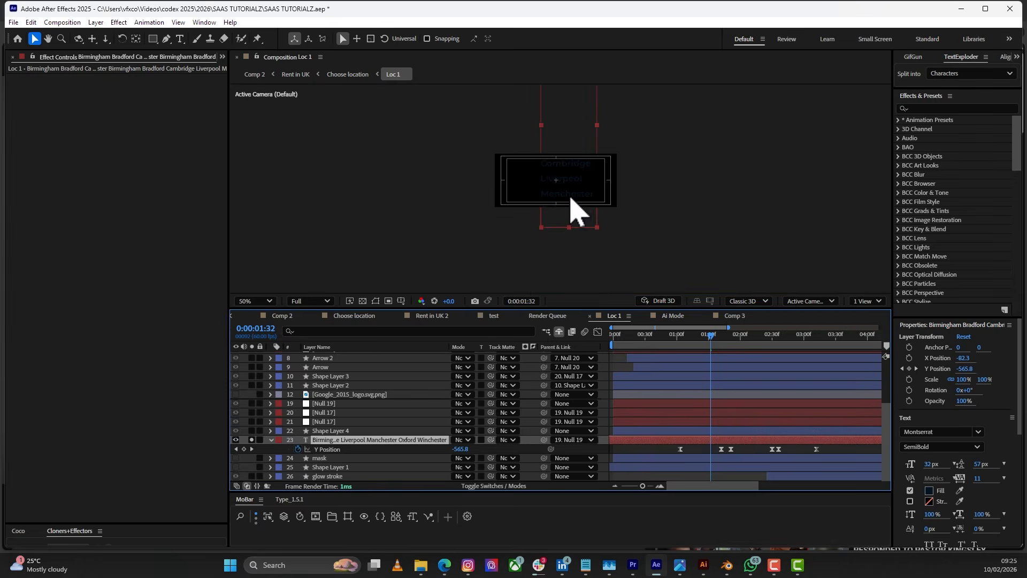
pyautogui.moveTo(573, 207); pyautogui.dragTo(580, 248)
pyautogui.moveTo(614, 321); pyautogui.dragTo(562, 218)
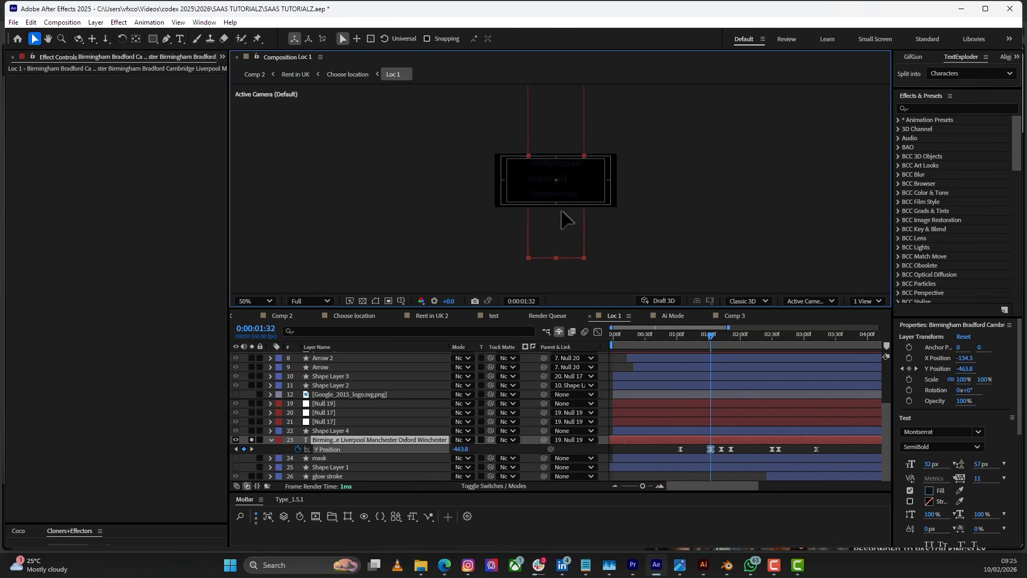
pyautogui.hotkey('ctrl', 'z')
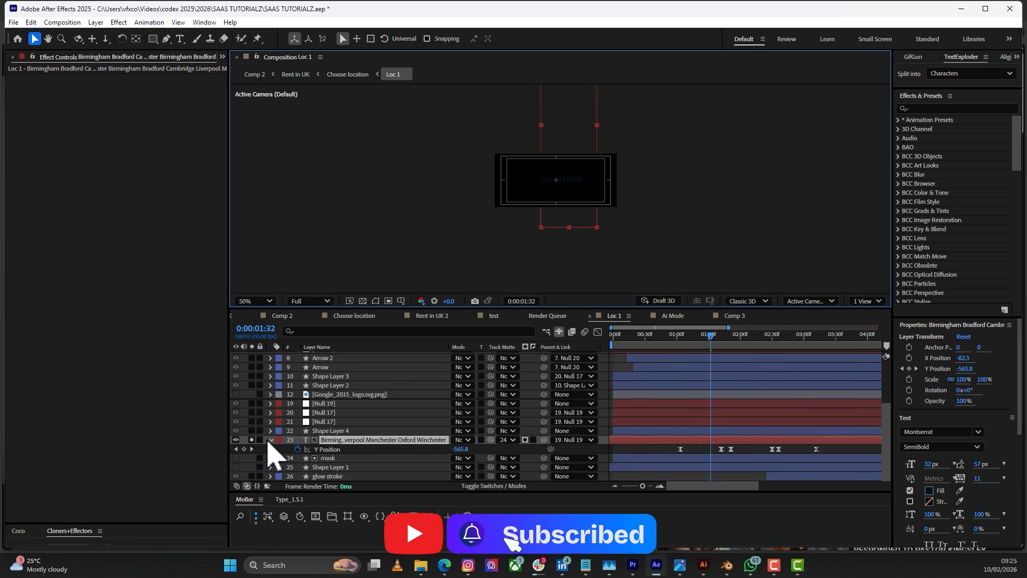
# - Restore all Loc 1 layers at 200% magnification and preview the pill's scrolling city names over the whole timeline
pyautogui.scroll(3, 427, 424)
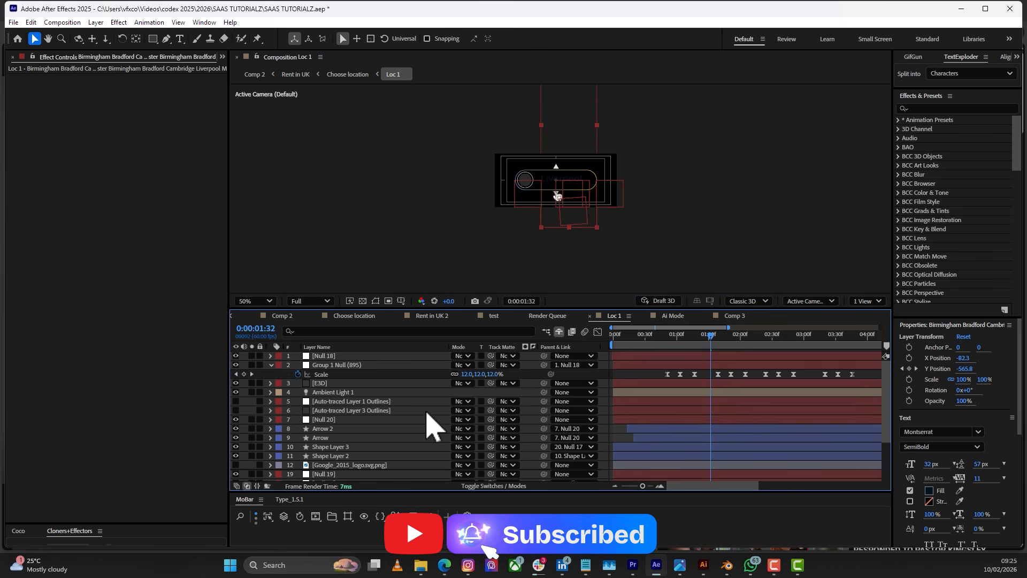
pyautogui.press('.')
pyautogui.press('.')
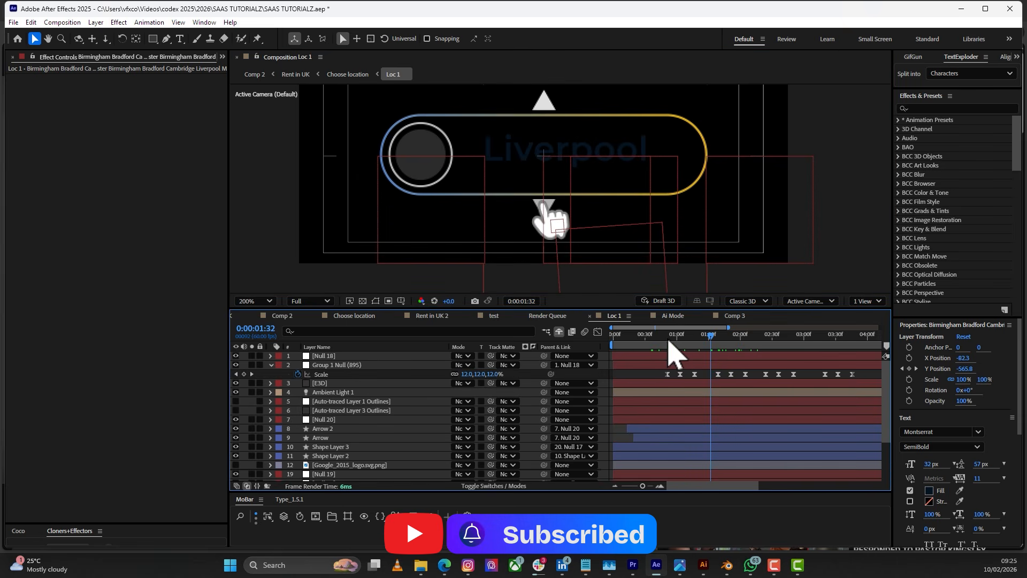
pyautogui.press('space')
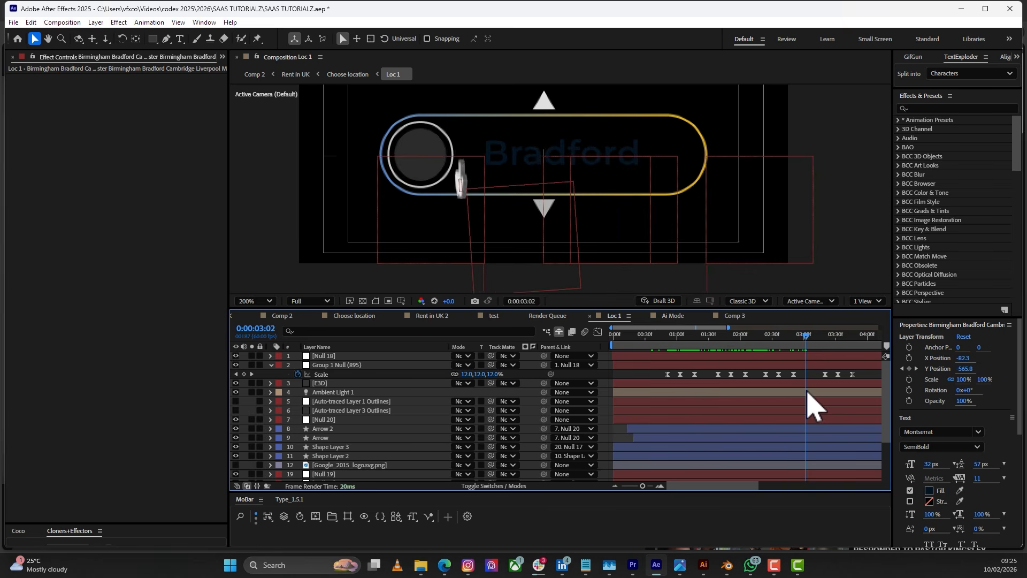
pyautogui.click(615, 487)
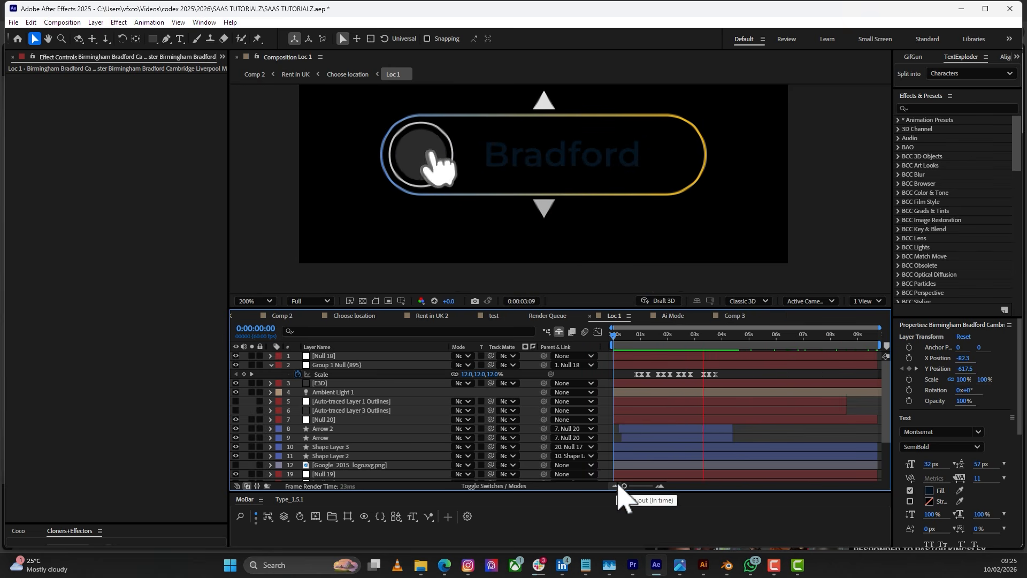
# - End the Loc 1 work area at about 0:00:04:28 and preview the pill animation within it
pyautogui.press('space')
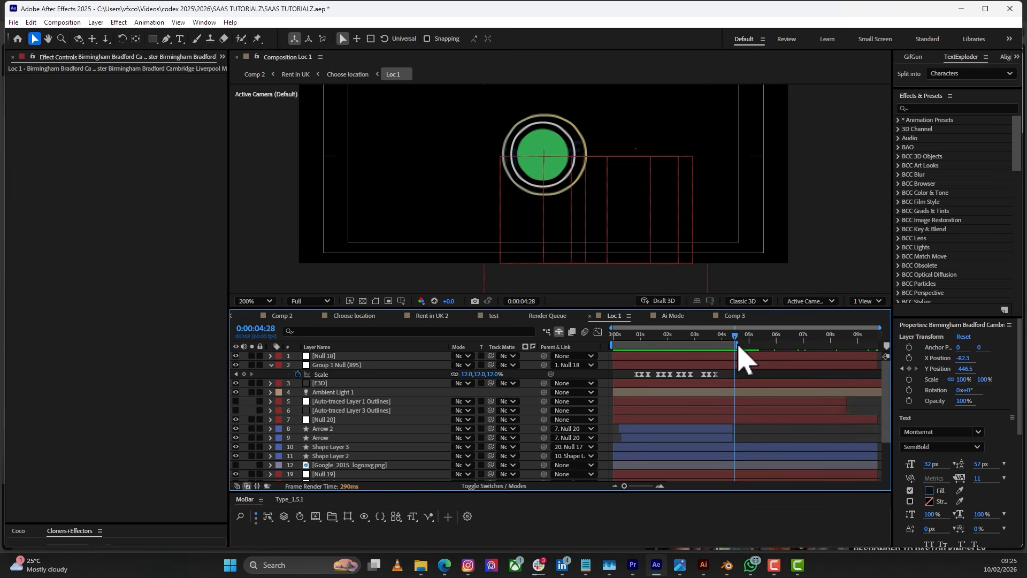
pyautogui.press('space')
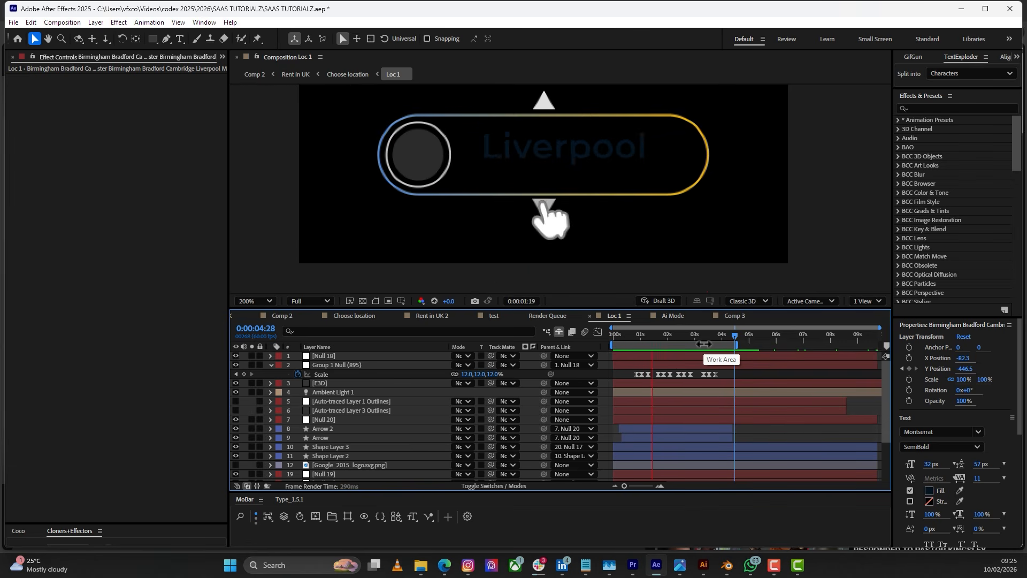
pyautogui.press('space')
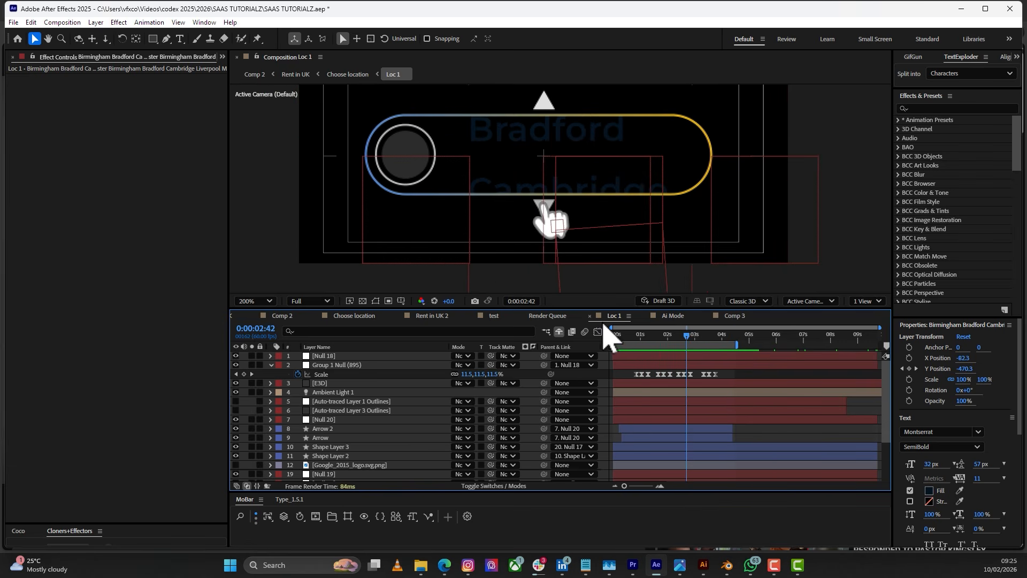
# - Return to the Choose location composition and scrub to 0:00:04:33 to compare the pill with the parent Null 8's keyframes
pyautogui.click(353, 316)
pyautogui.moveTo(738, 341); pyautogui.dragTo(867, 367)
pyautogui.click(853, 424)
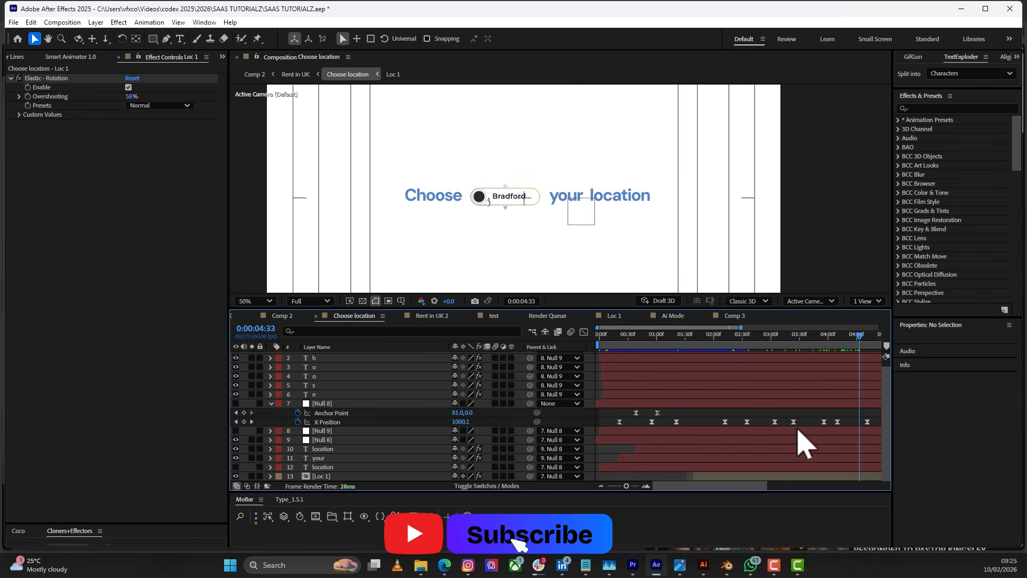
# - Reveal the Loc 1 layer's keyframed properties and scrub from 0:00:01:28 to 0:00:02:32 to examine the pill's entrance
pyautogui.click(710, 476)
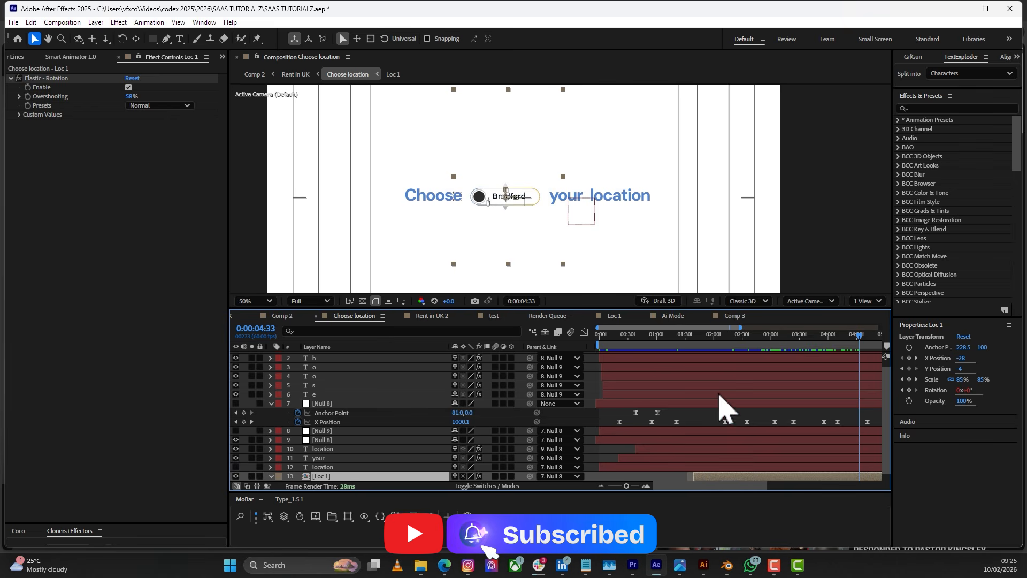
pyautogui.press('s')
pyautogui.click(684, 343)
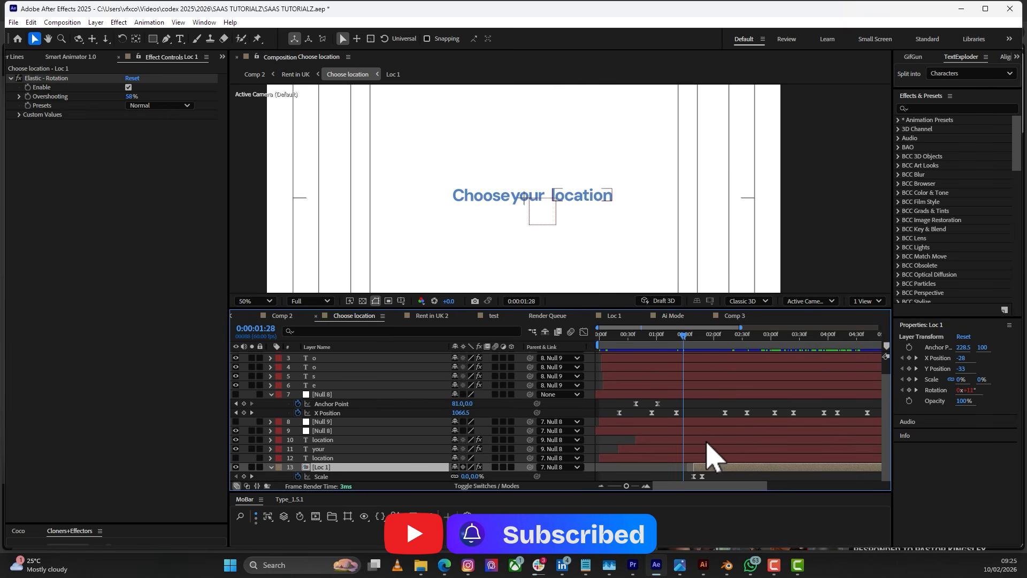
pyautogui.press('u')
pyautogui.press('u')
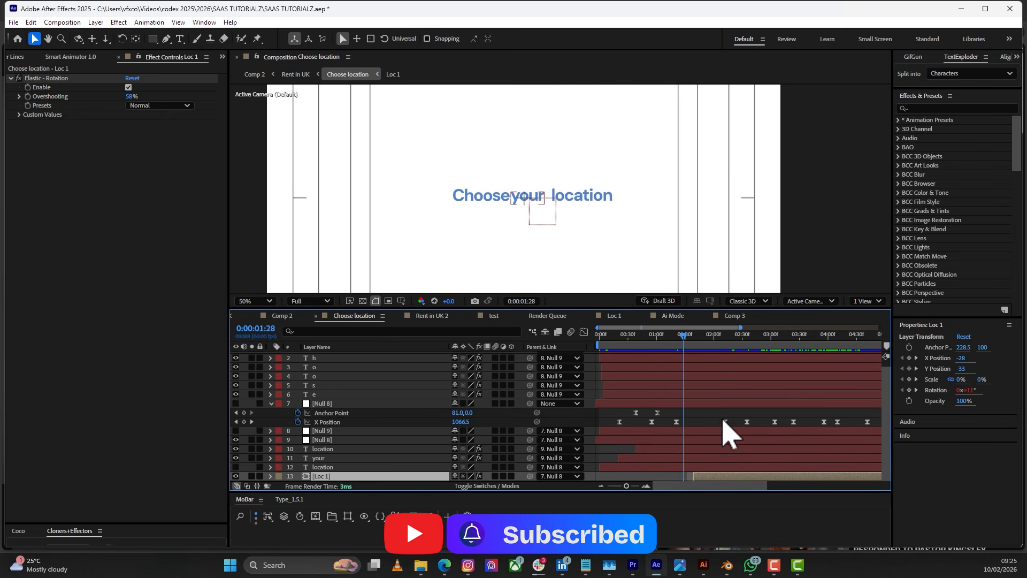
pyautogui.press('u')
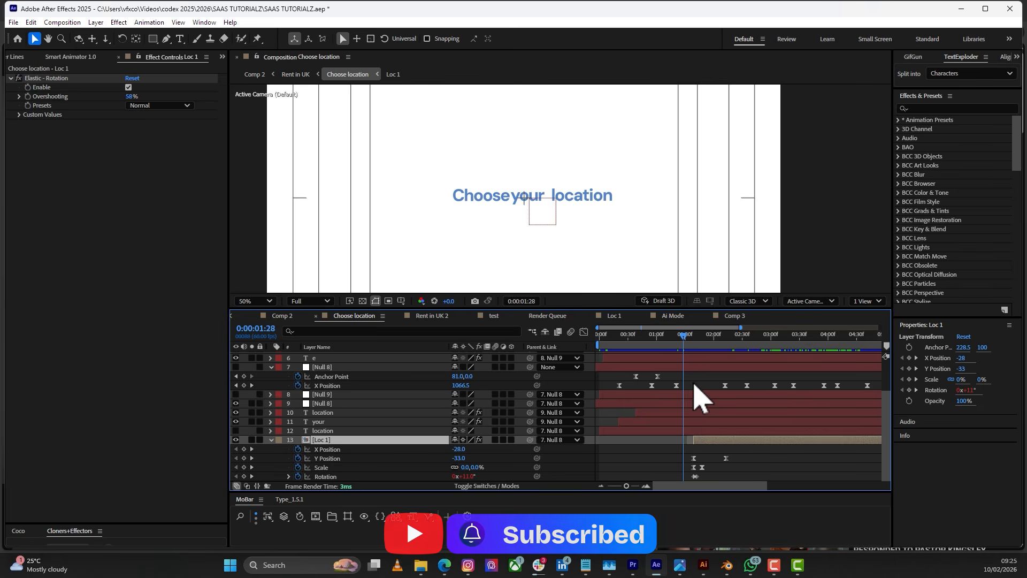
pyautogui.moveTo(688, 345); pyautogui.dragTo(746, 350)
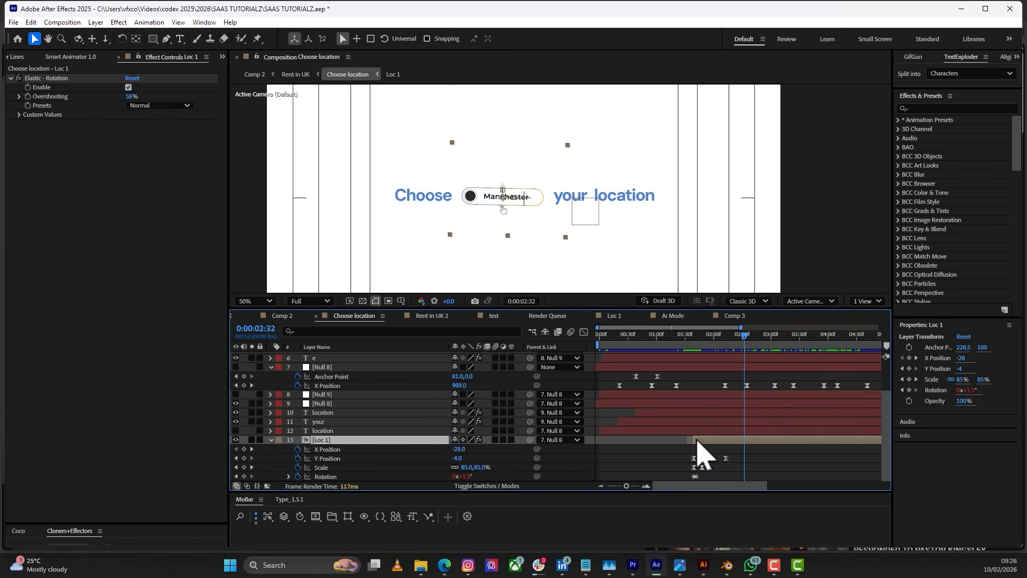
# - Select Loc 1's Rotation keyframes, enlarge the timeline area to show them, and preview the pill's rotation and movement in the composition
pyautogui.click(328, 479)
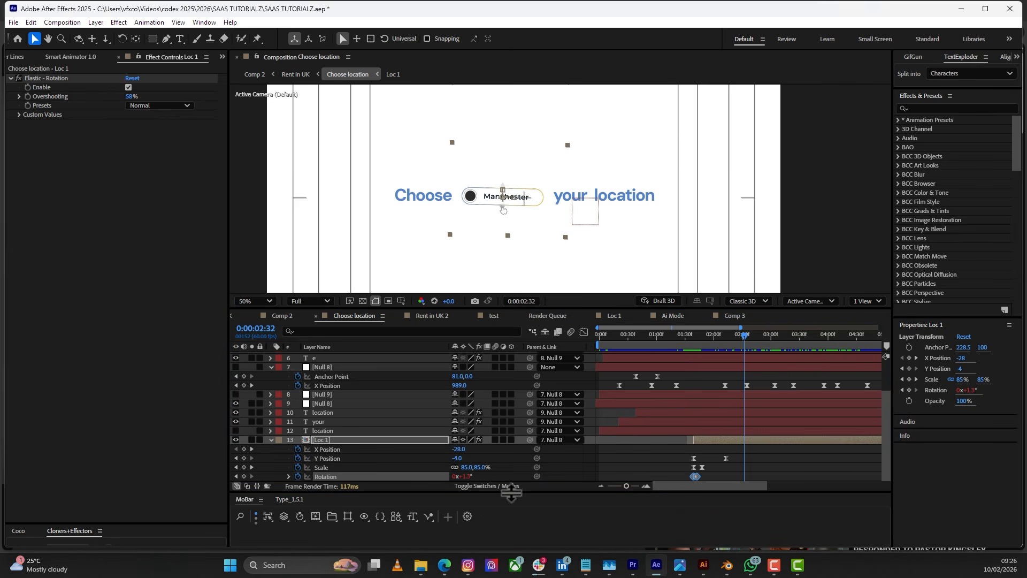
pyautogui.moveTo(511, 492); pyautogui.dragTo(508, 522)
pyautogui.click(719, 493)
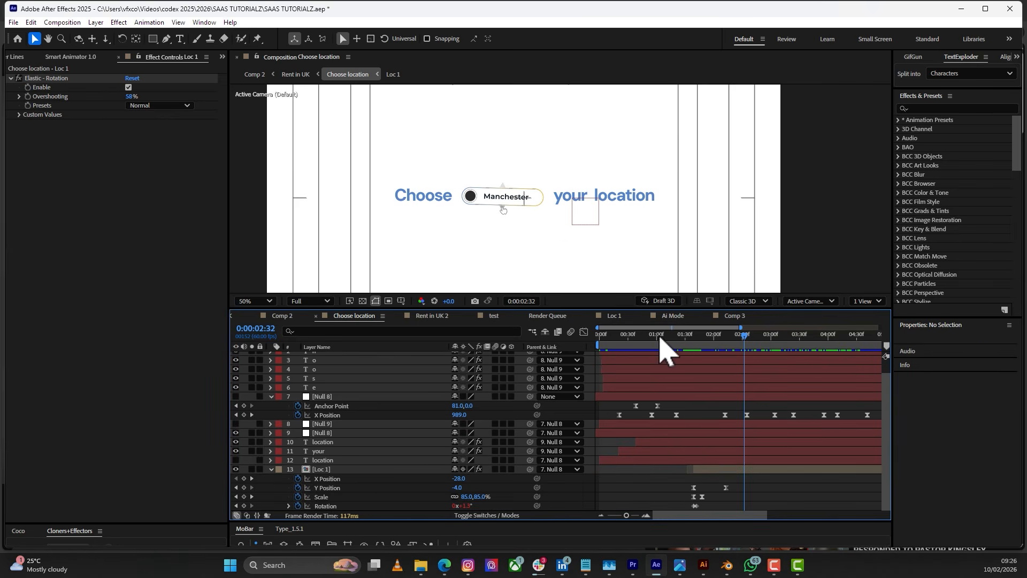
pyautogui.press('space')
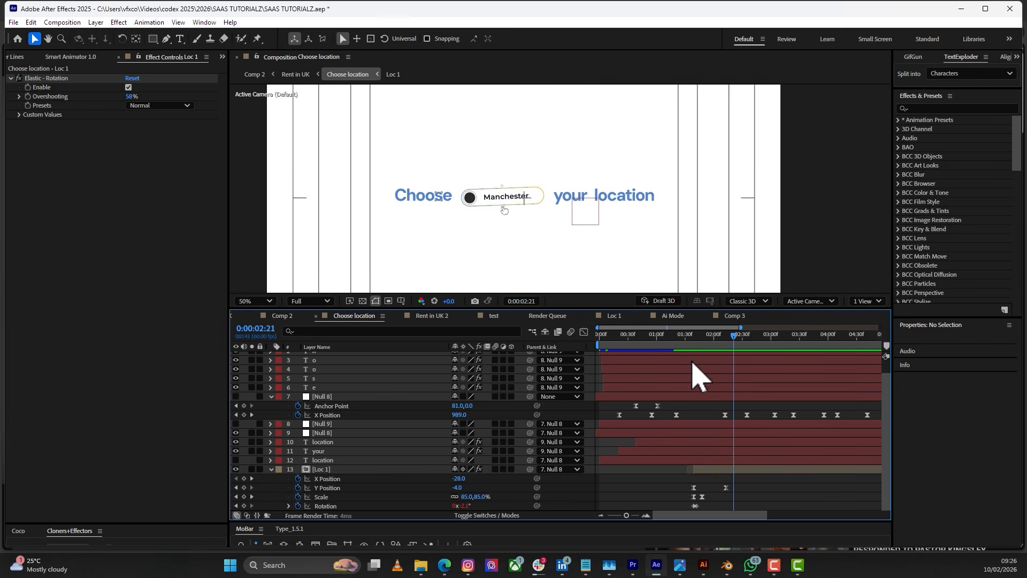
pyautogui.click(679, 336)
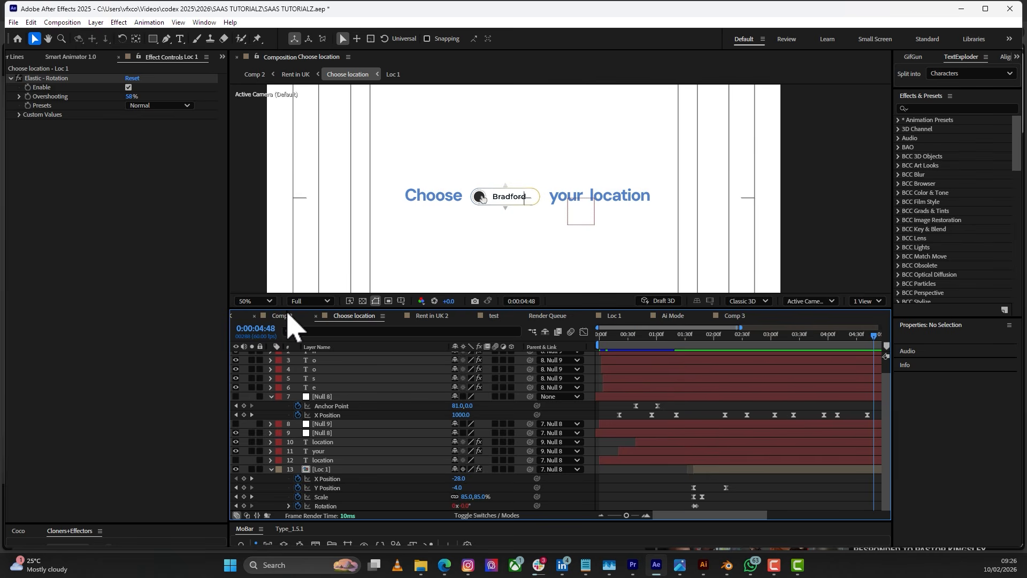
# - Switch to the Comp 2 composition and scrub through its timeline to review the animation
pyautogui.click(282, 316)
pyautogui.moveTo(676, 344)
pyautogui.mouseDown()
pyautogui.moveTo(638, 347)
pyautogui.moveTo(683, 347)
pyautogui.mouseUp()
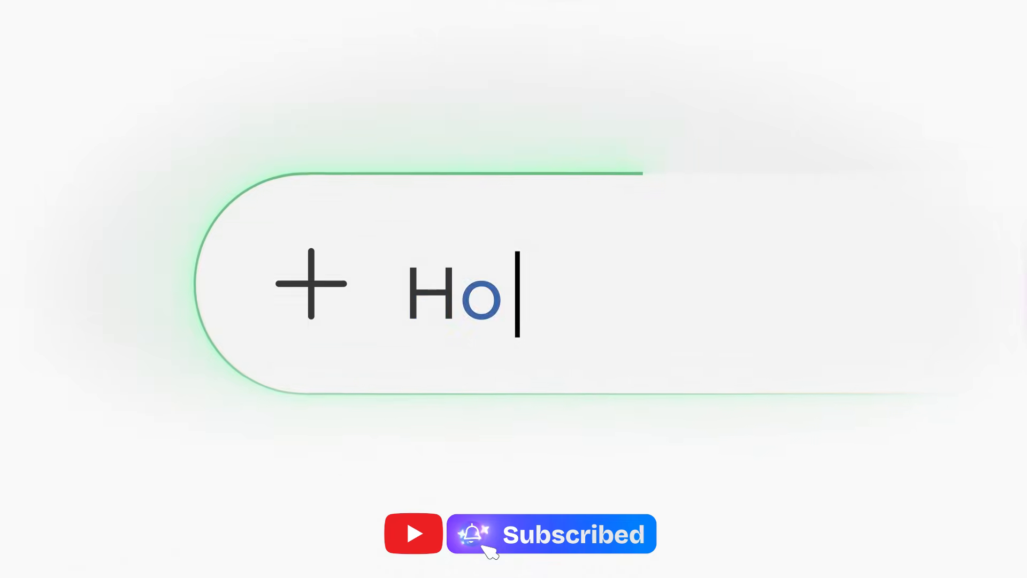